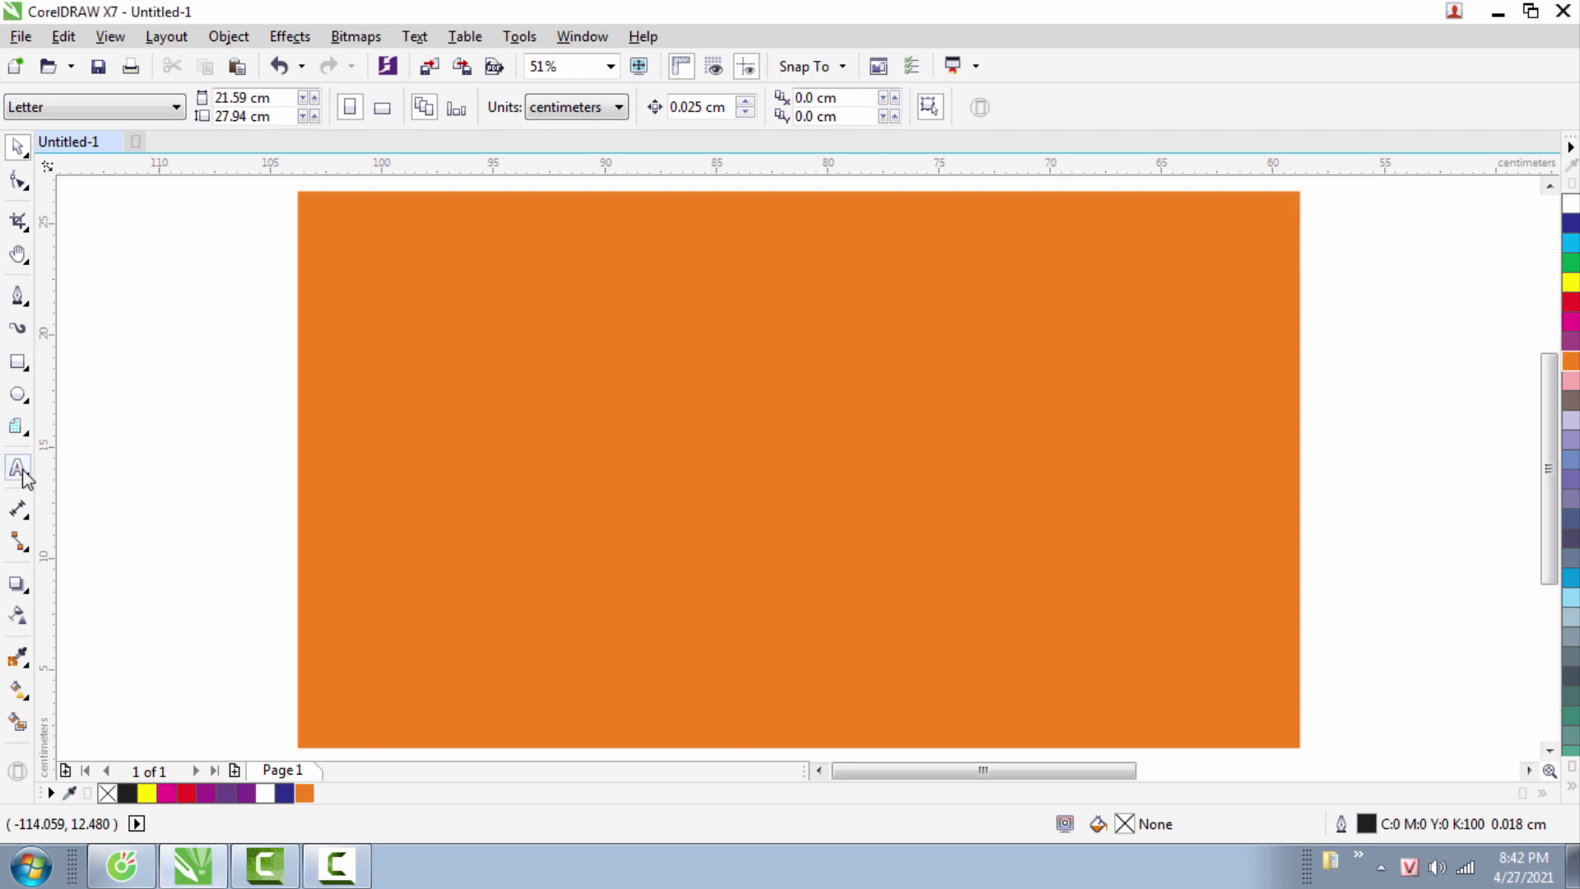
# - Add the artistic text "ABC" at 200 pt over the orange rectangle's edge and set its font to VNI Cooper
pyautogui.click(27, 476)
pyautogui.click(89, 470)
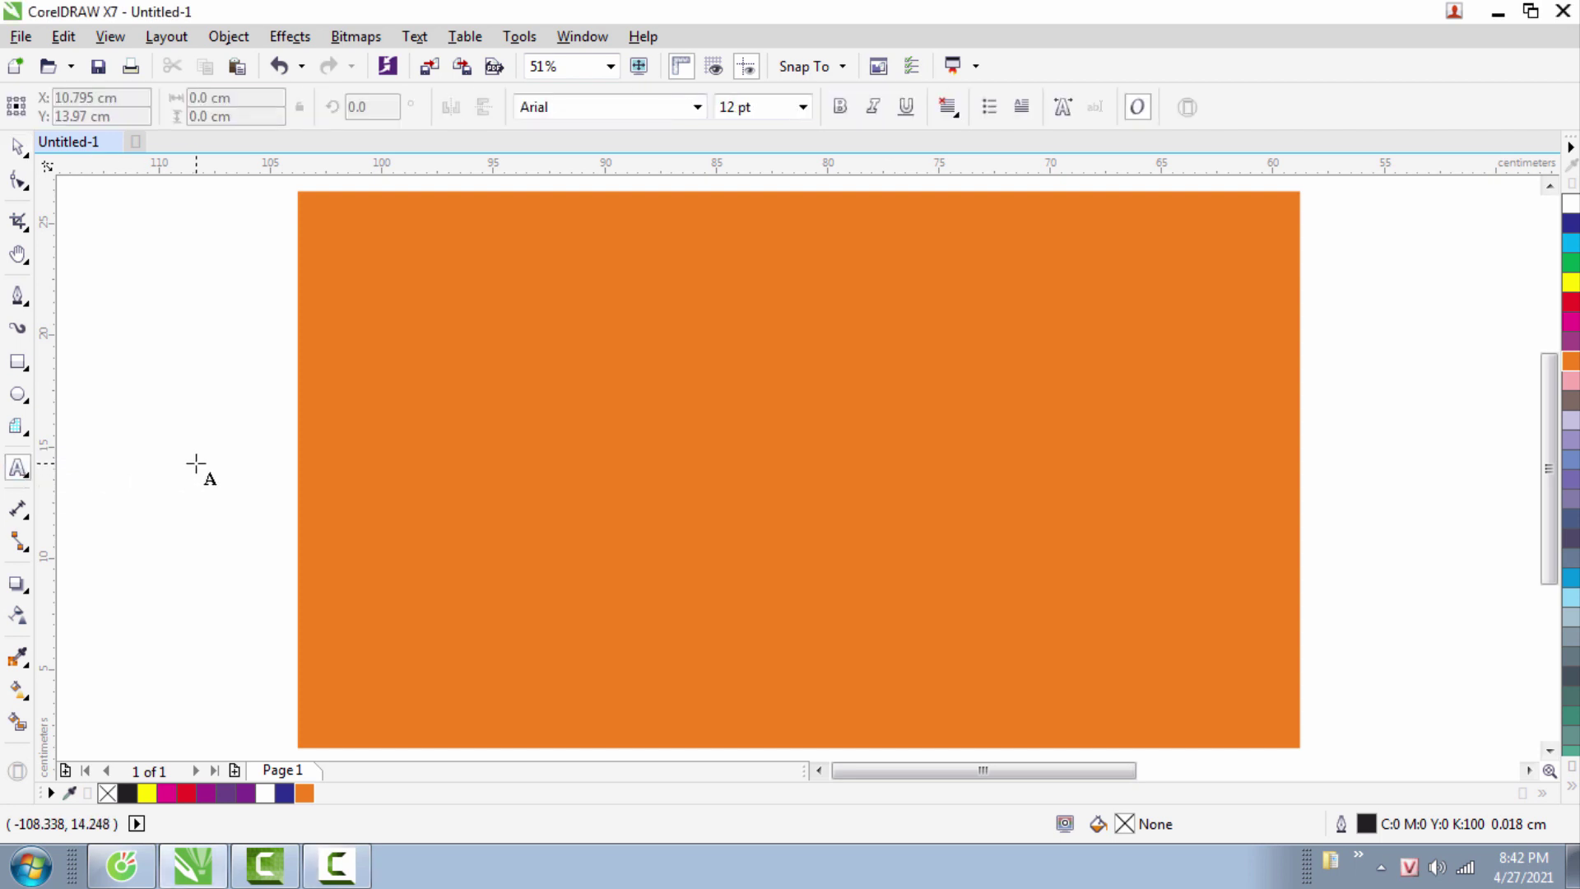
pyautogui.click(198, 461)
pyautogui.click(802, 107)
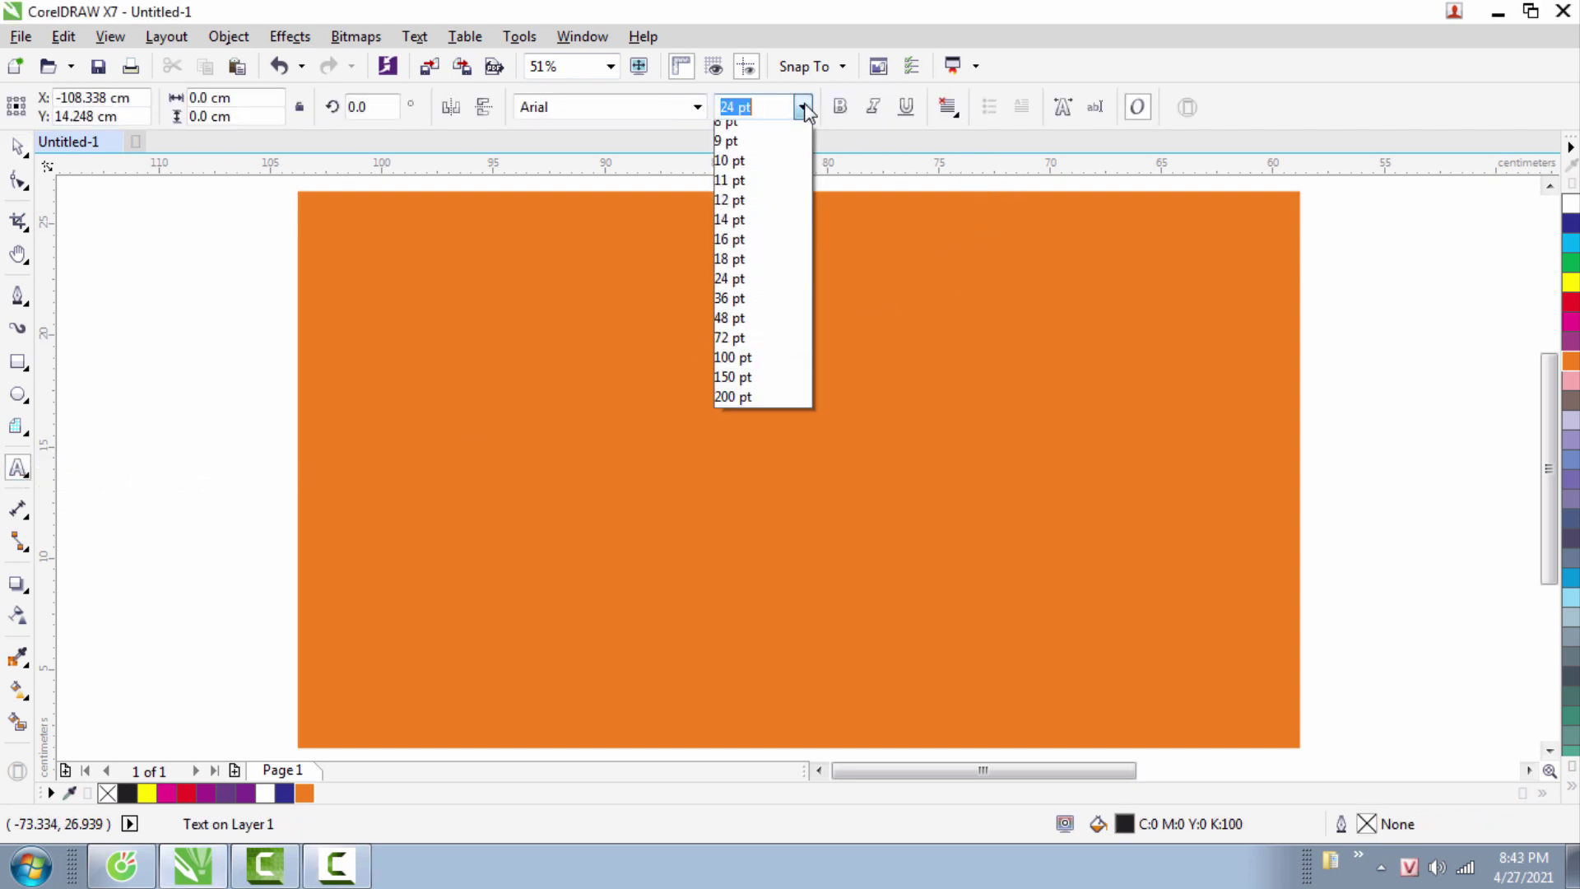
pyautogui.click(746, 445)
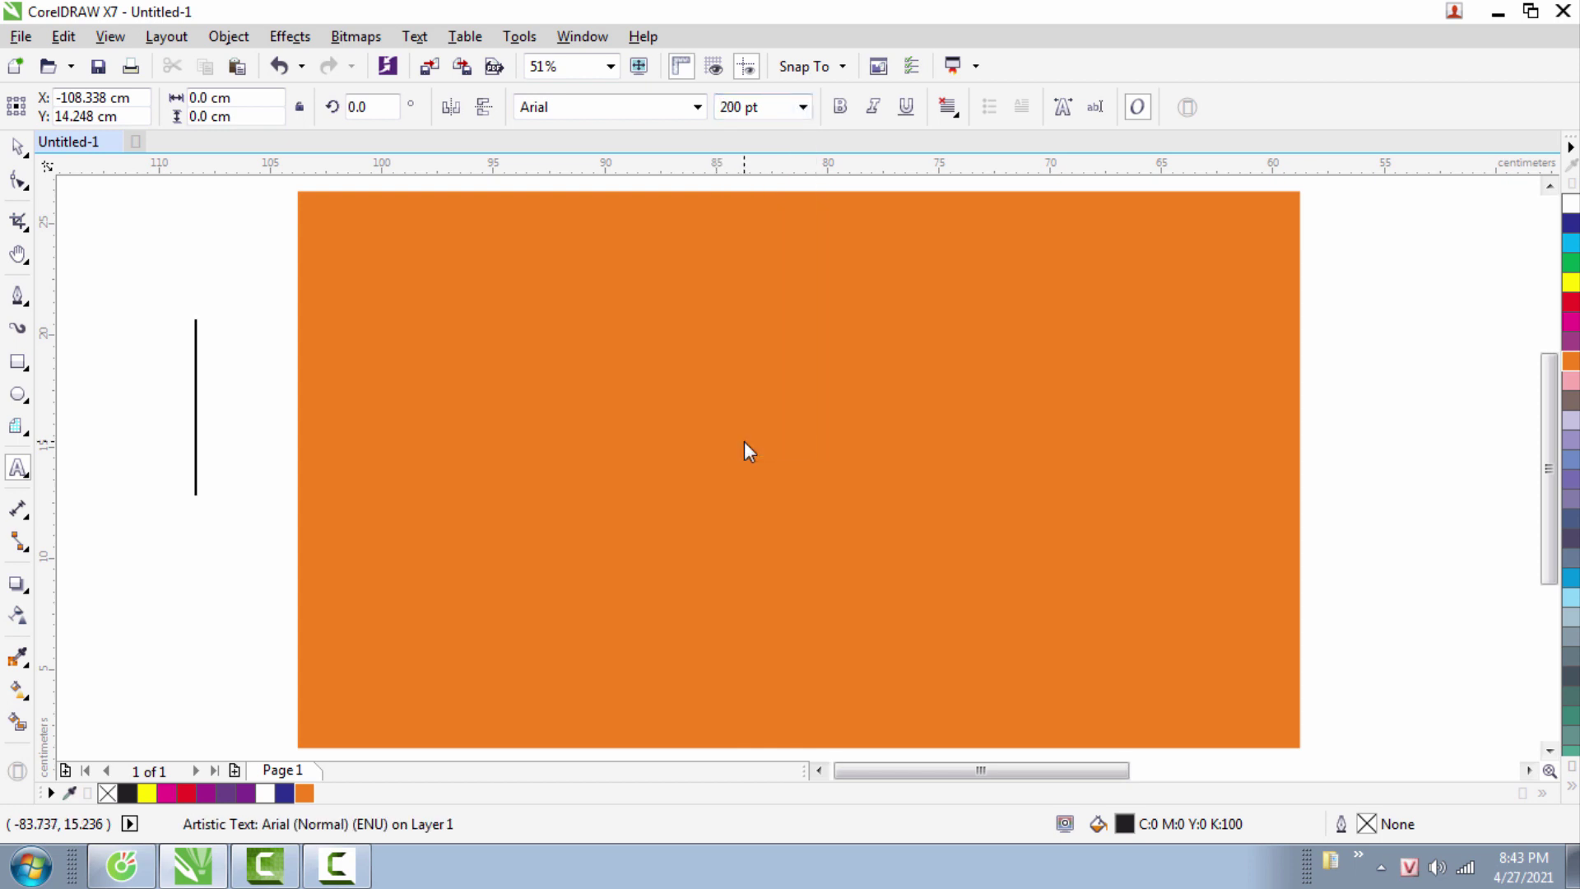
pyautogui.write('ABC')
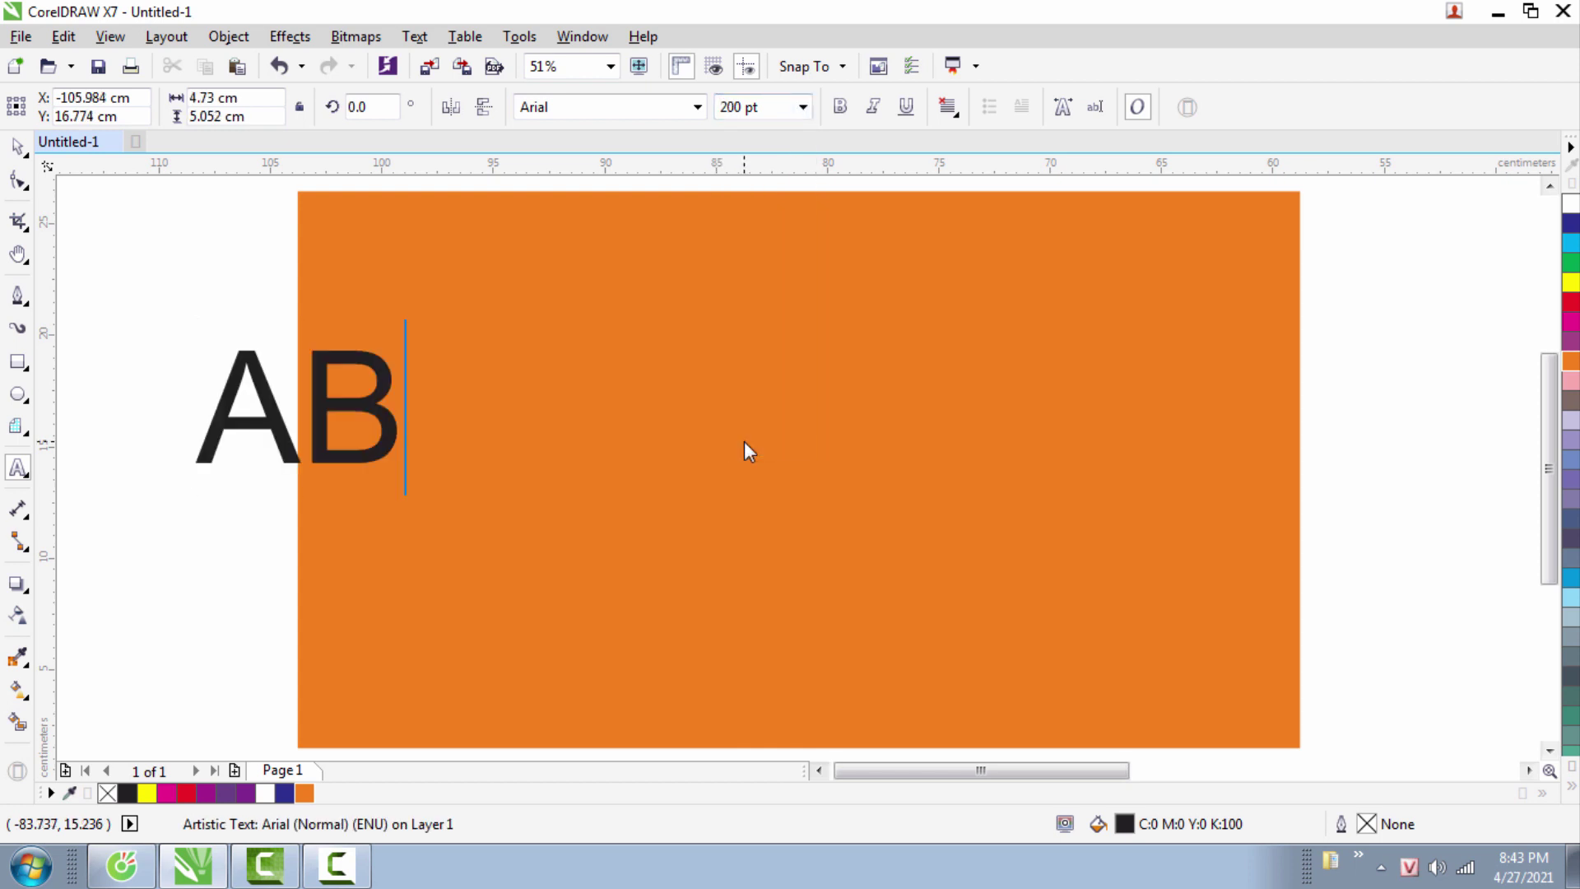
pyautogui.click(15, 148)
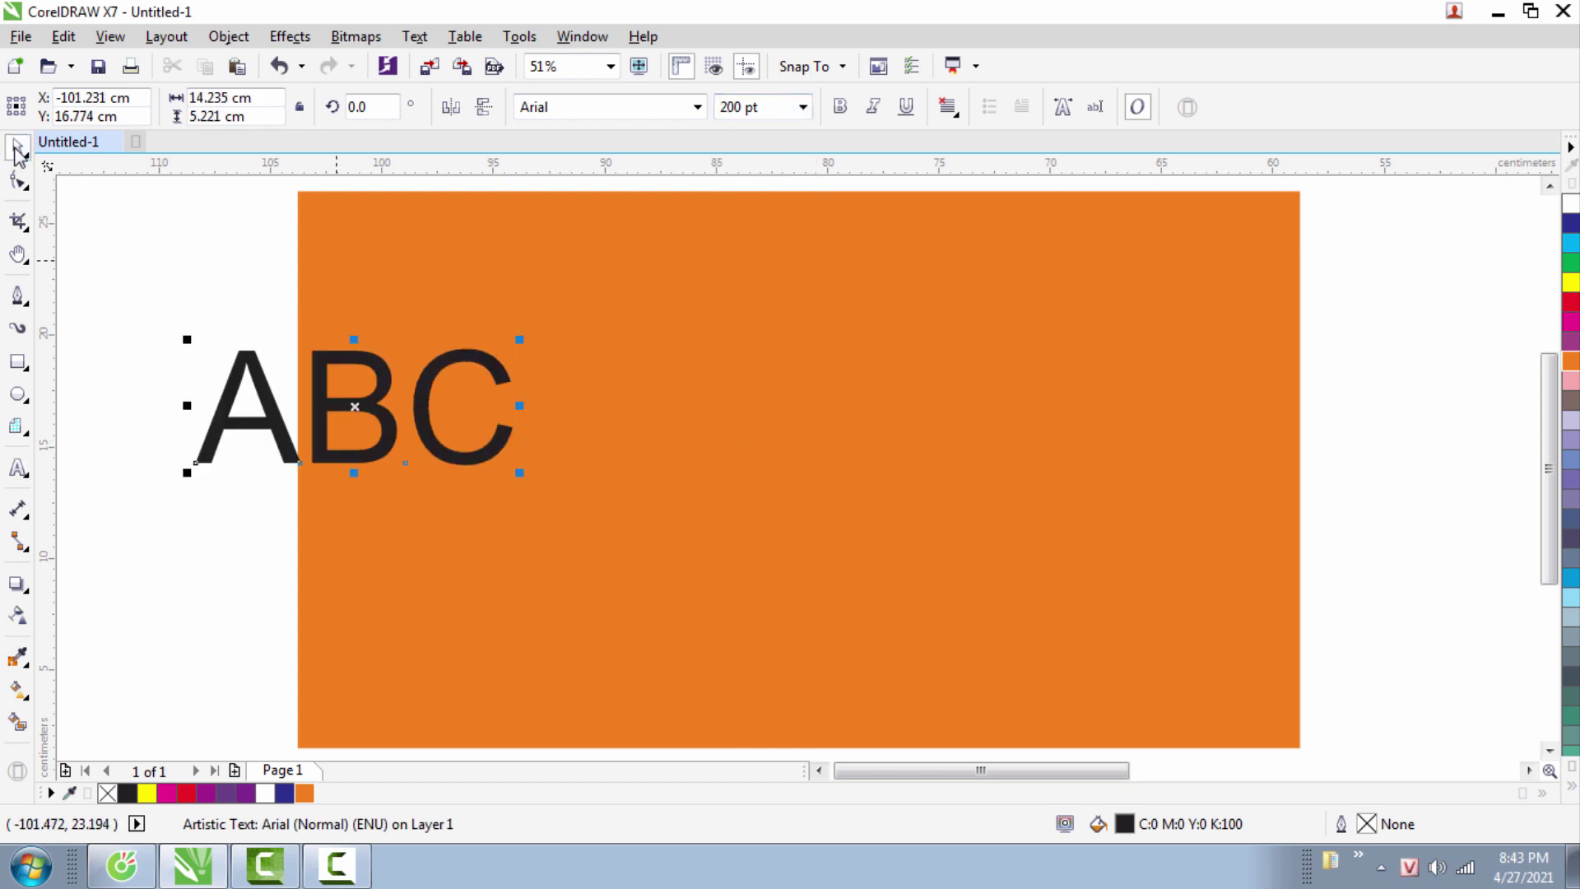
pyautogui.click(697, 108)
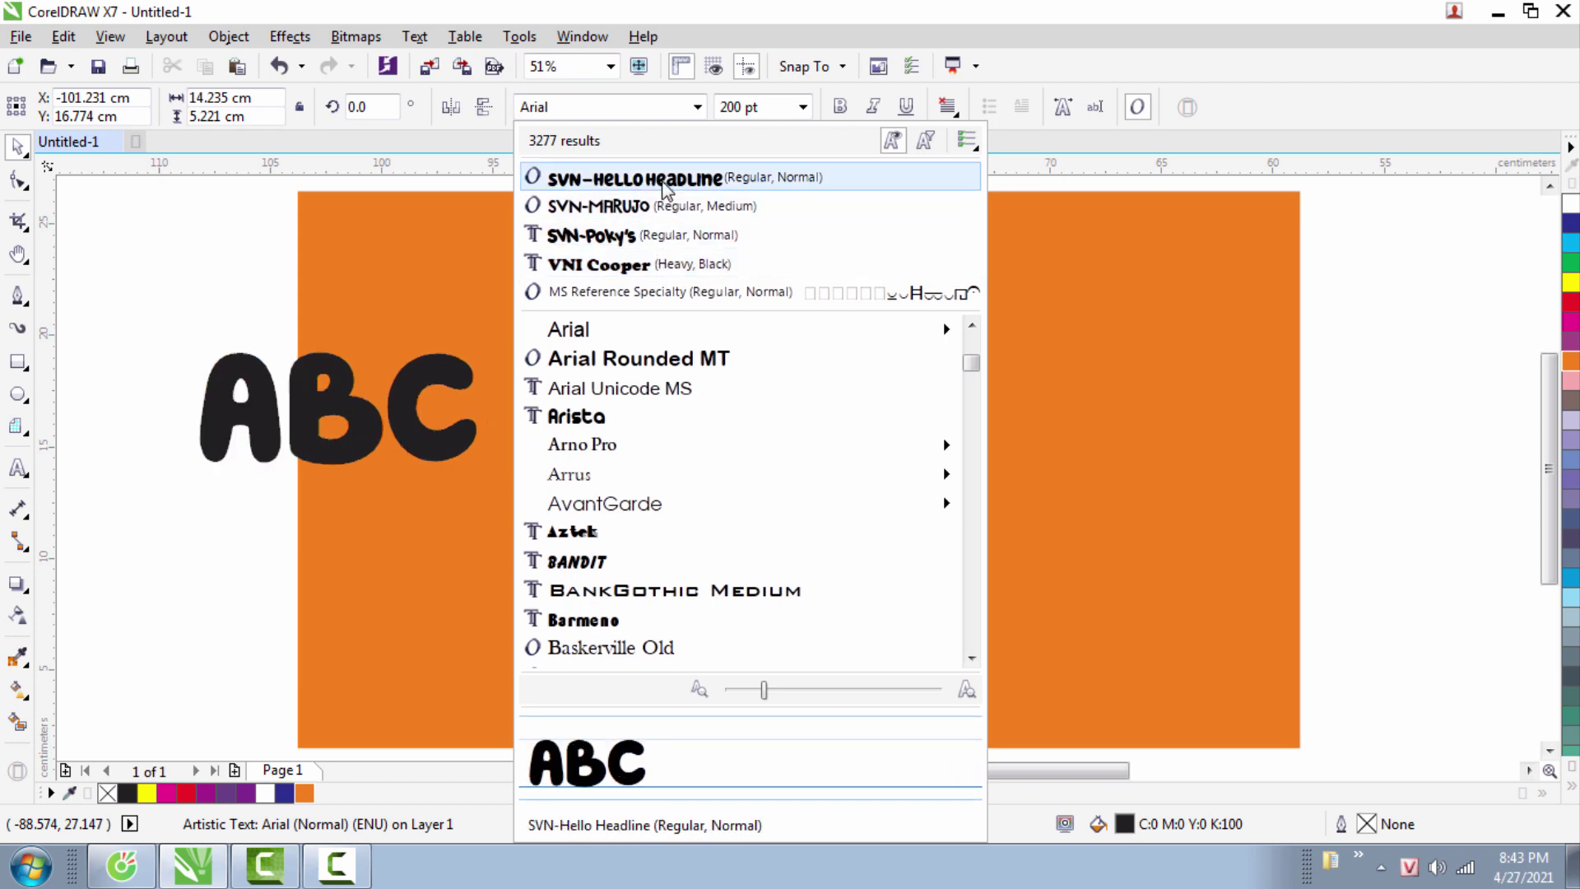
pyautogui.click(632, 265)
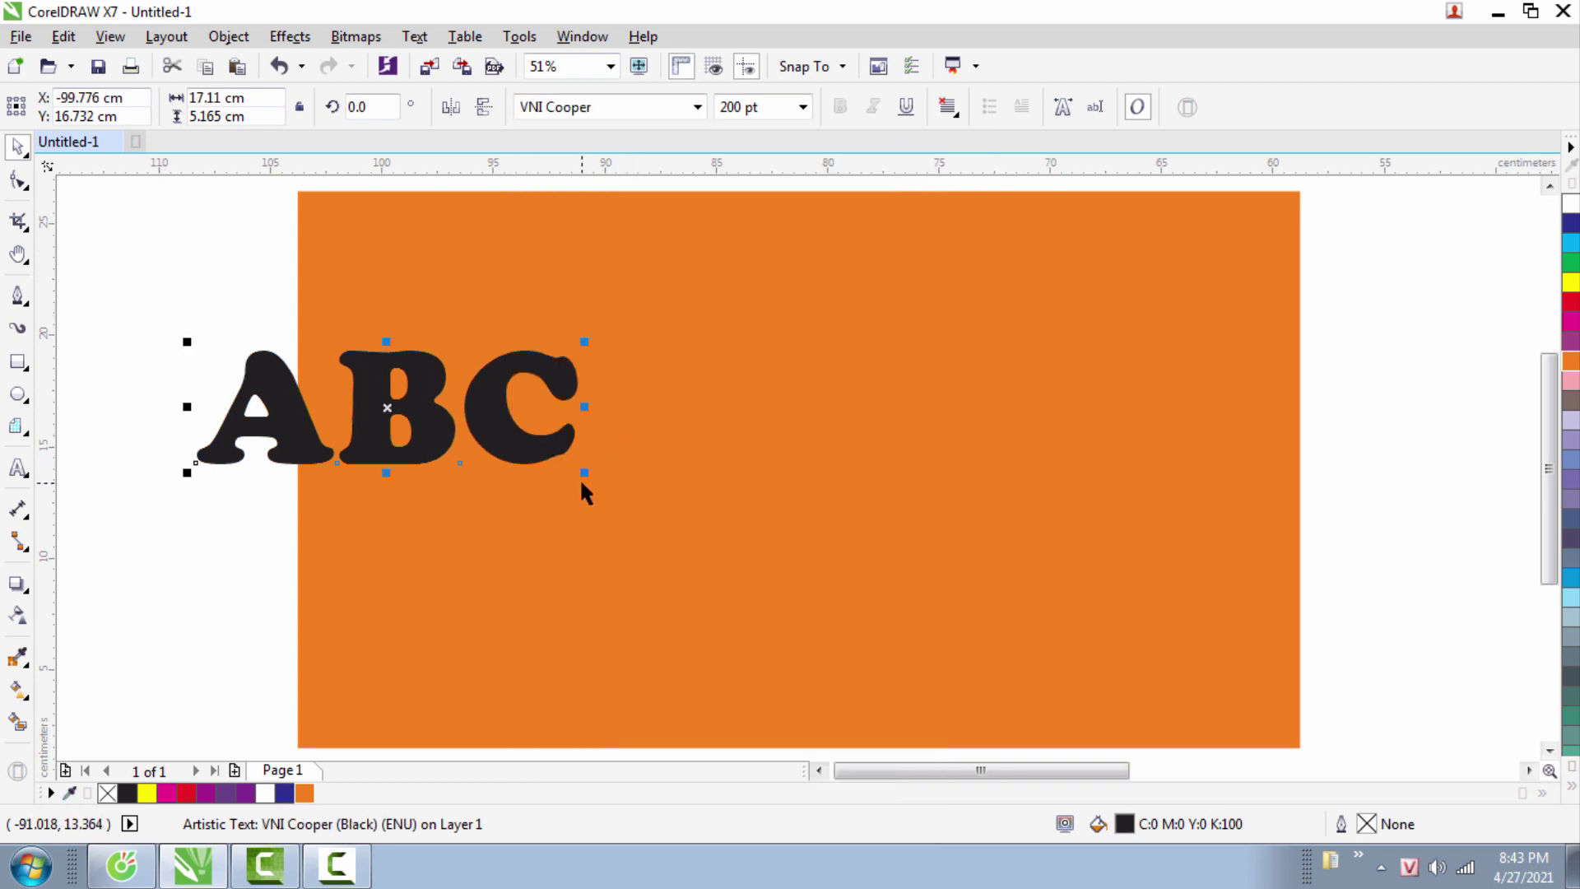
# - Enlarge the ABC text to about 30.9 × 9.3 cm and move it to the middle of the orange rectangle
pyautogui.moveTo(585, 473); pyautogui.dragTo(815, 571)
pyautogui.moveTo(712, 520); pyautogui.dragTo(950, 521)
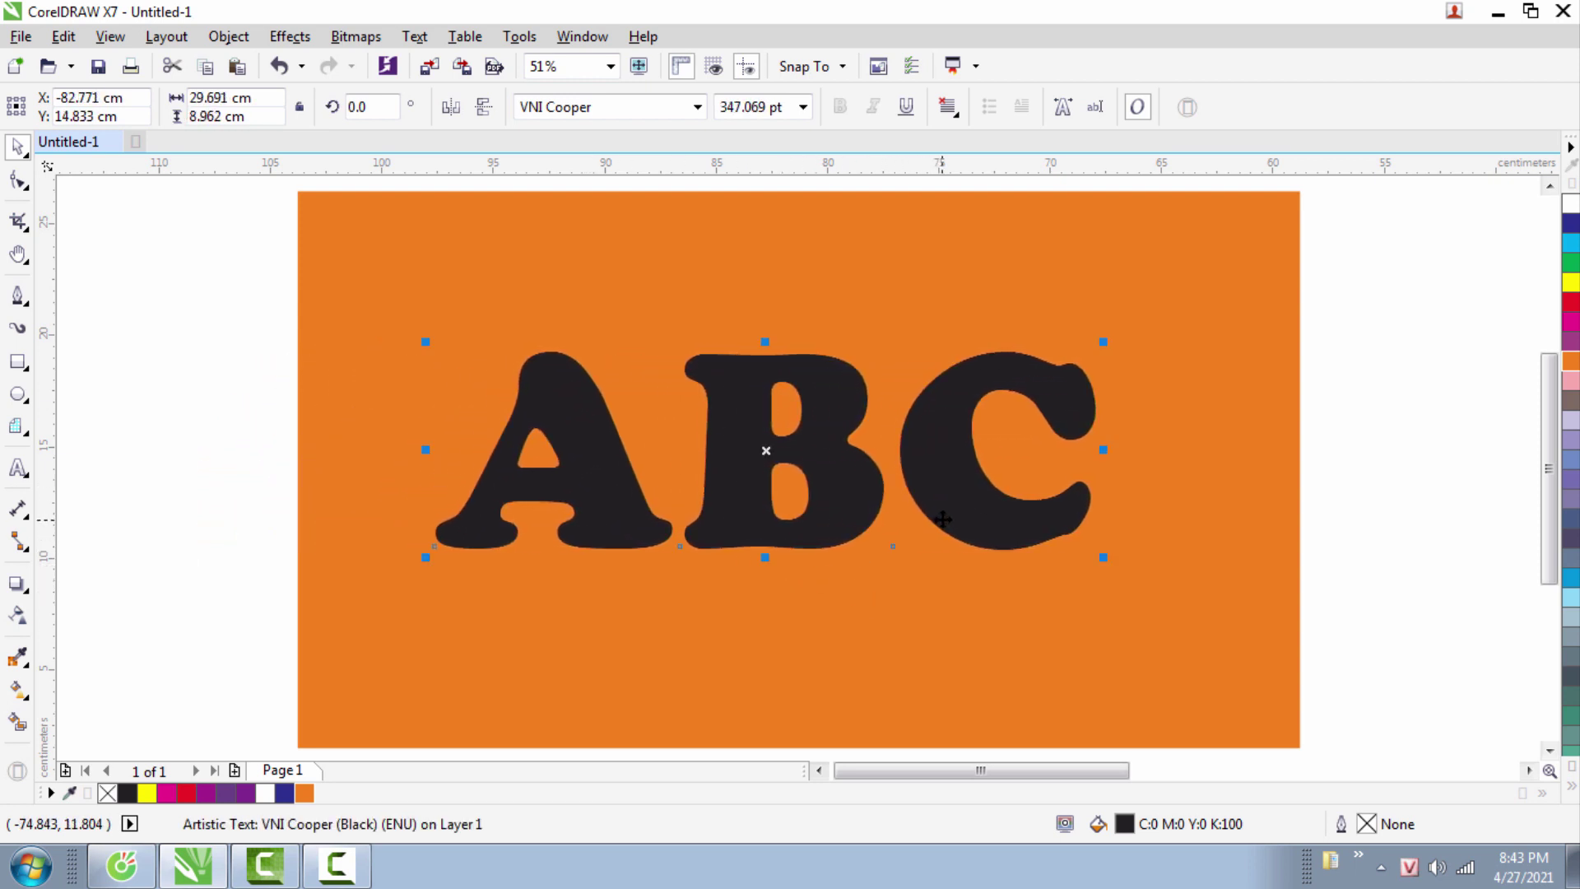
pyautogui.moveTo(1104, 558); pyautogui.dragTo(1122, 566)
pyautogui.click(1281, 415)
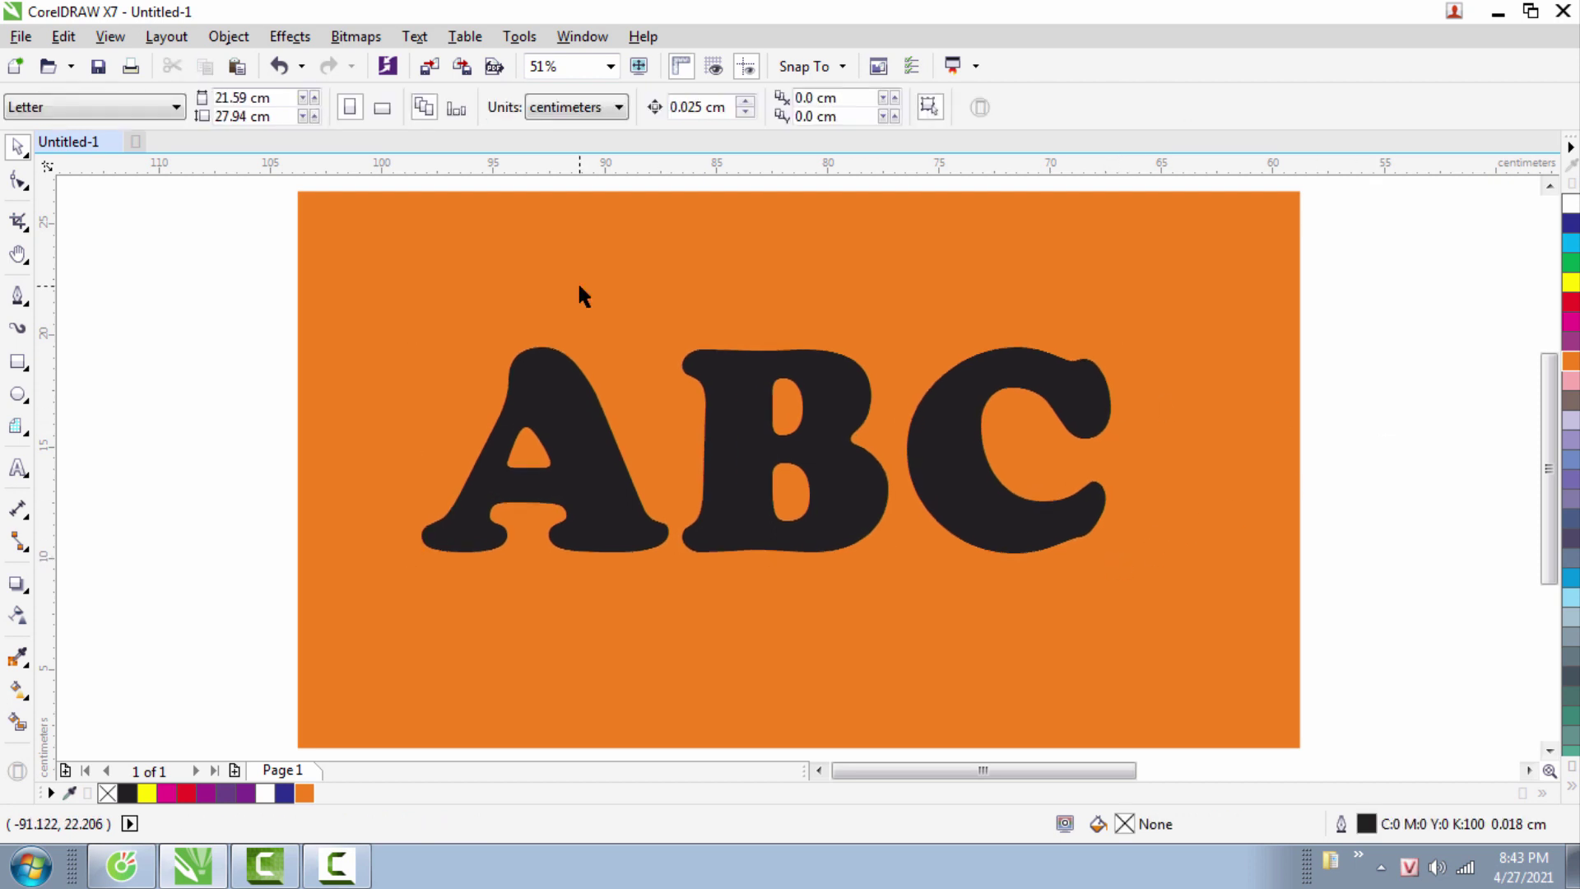
# - Apply a one-step outside contour with a 0.6 cm offset and white fill to the ABC text
pyautogui.scroll(-1, 558, 301)
pyautogui.scroll(1, 616, 331)
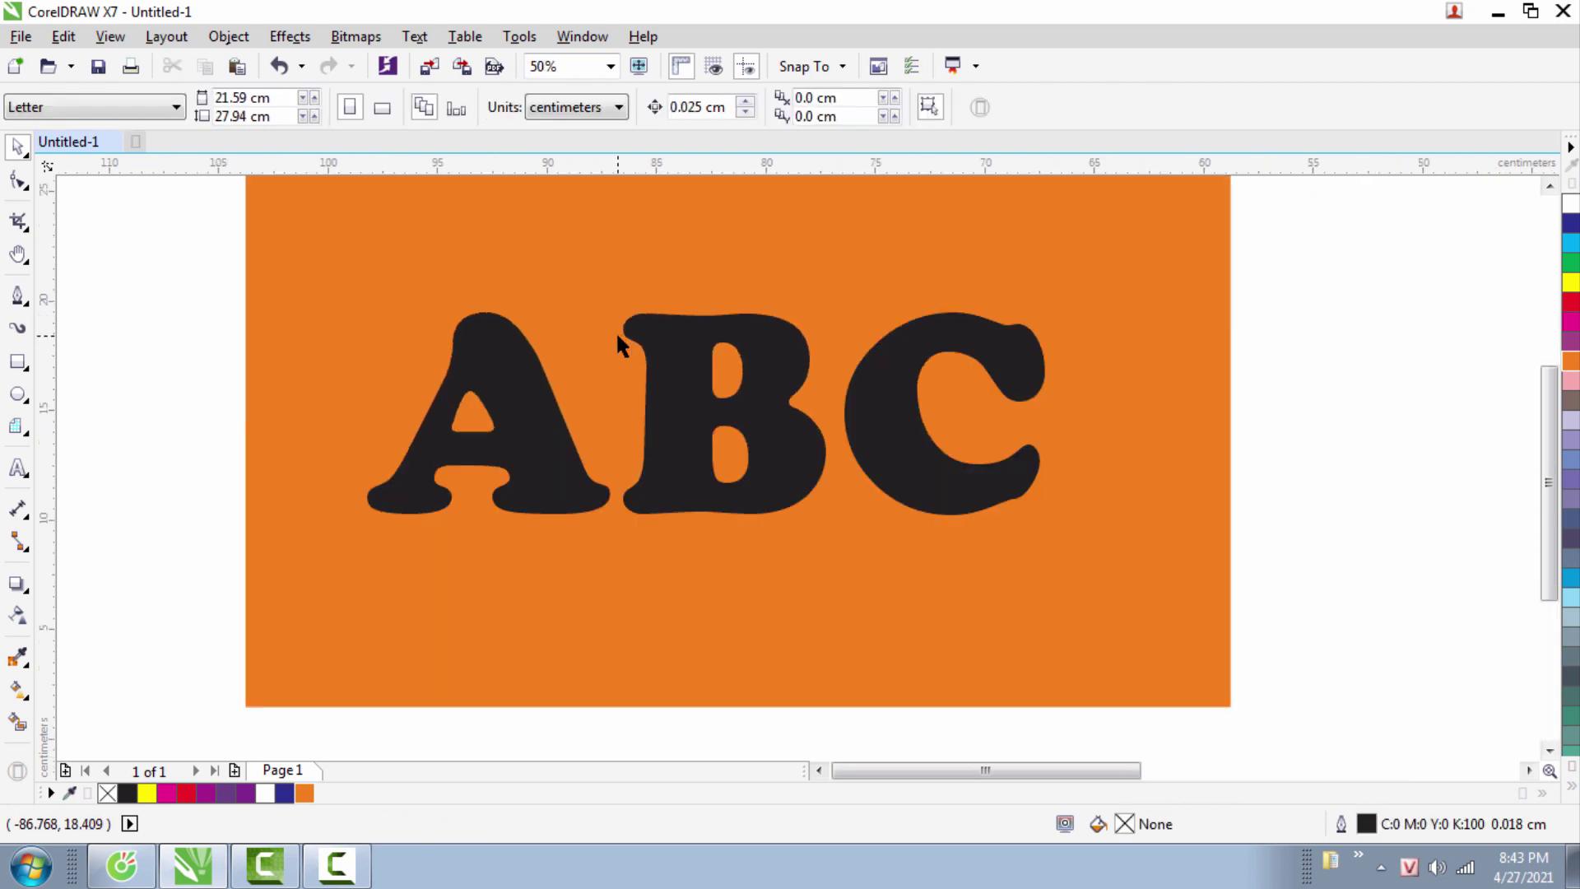
pyautogui.click(684, 368)
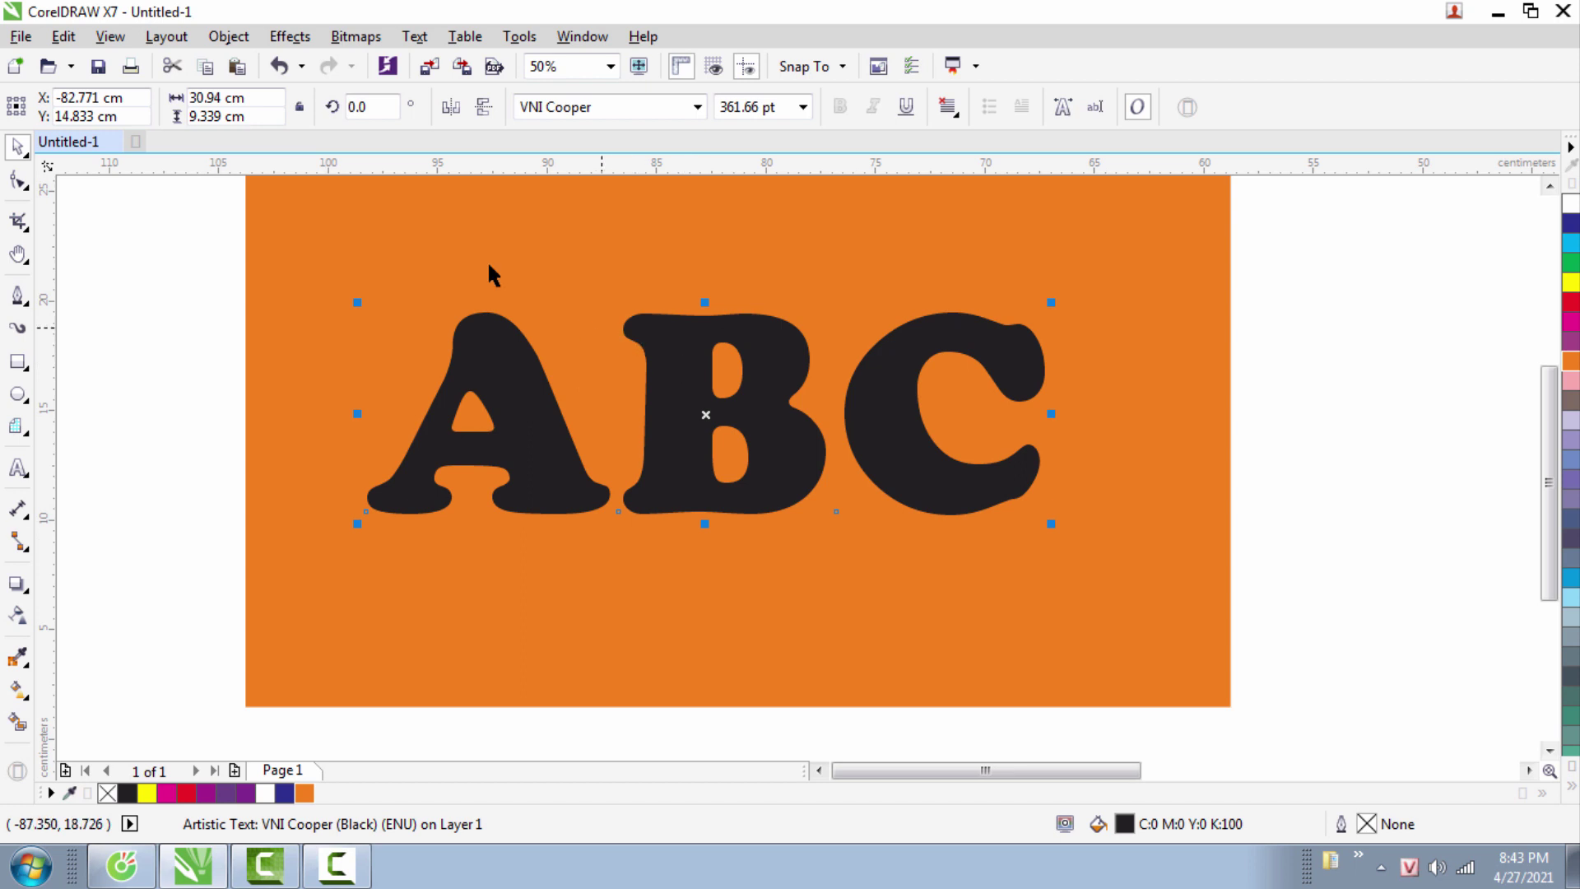
pyautogui.click(302, 39)
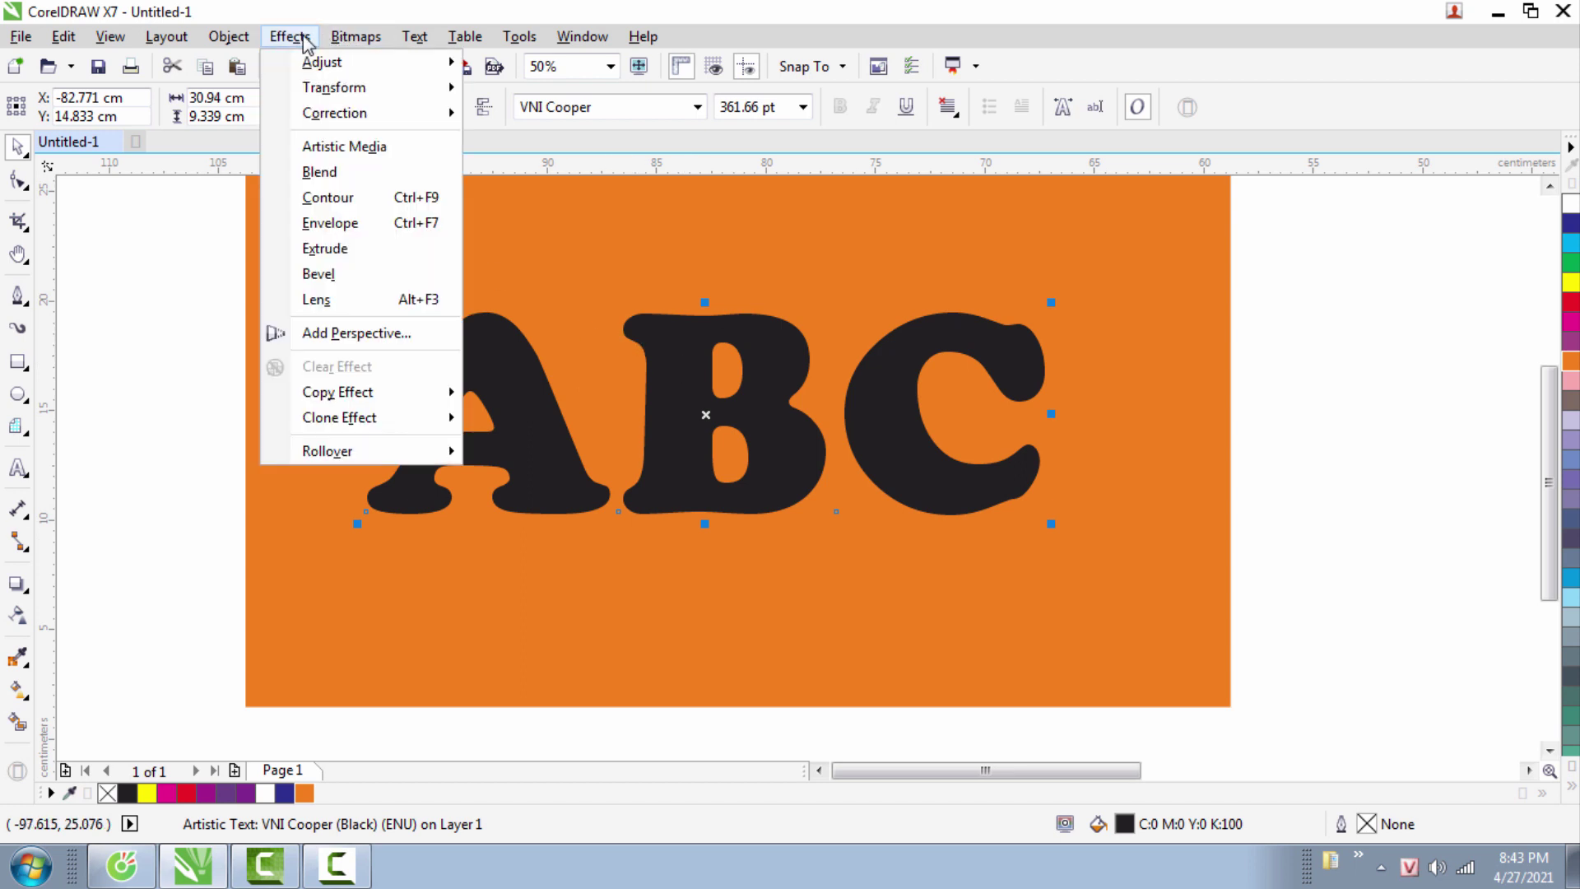
pyautogui.click(355, 195)
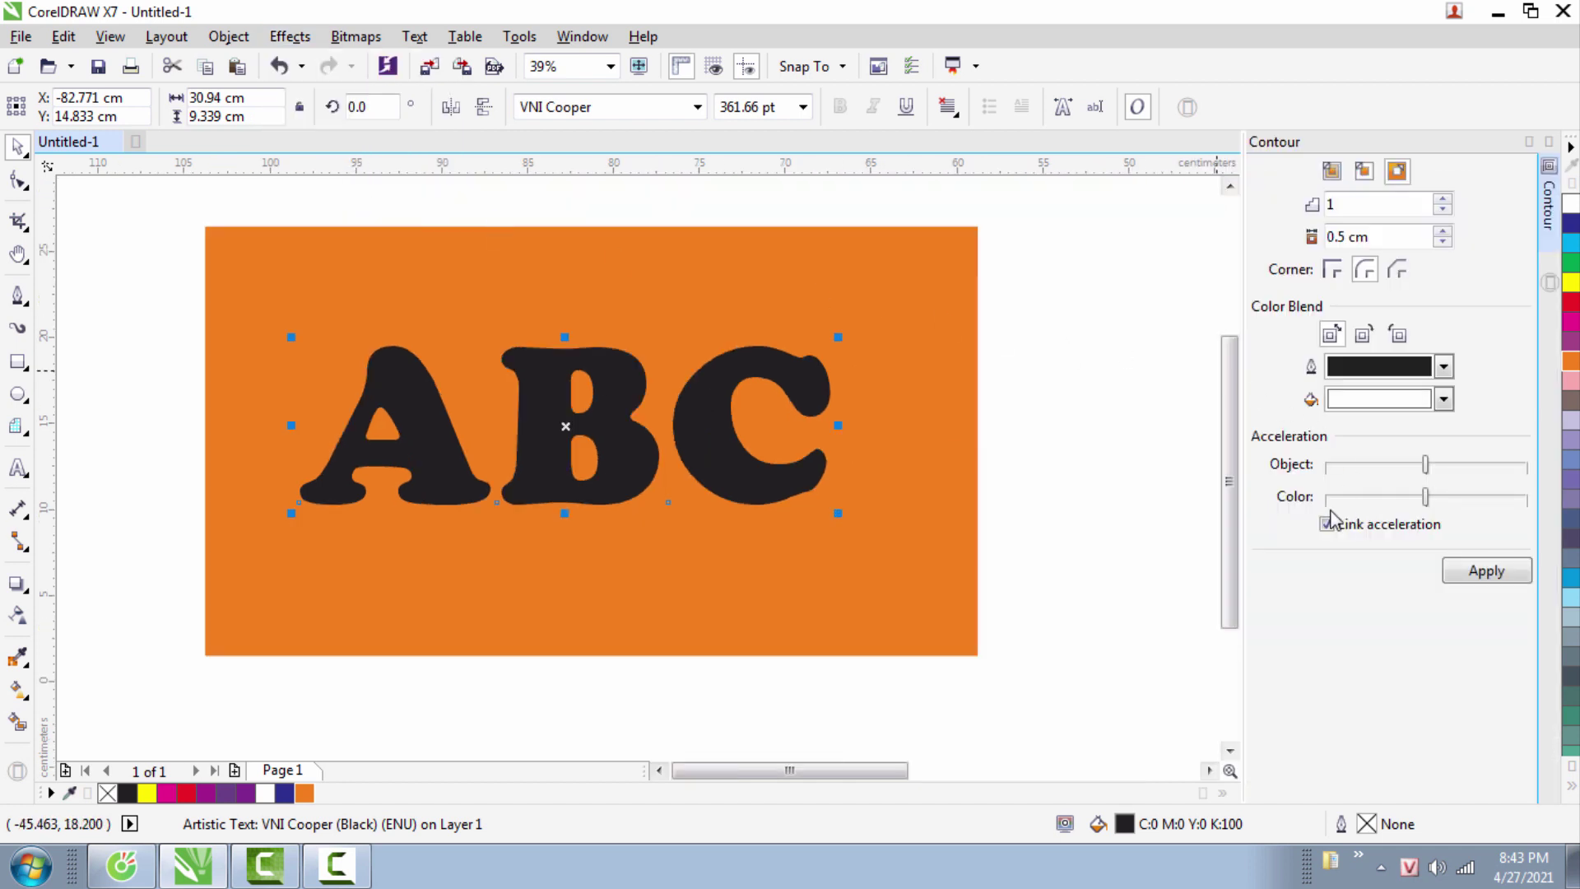
pyautogui.doubleClick(1383, 236)
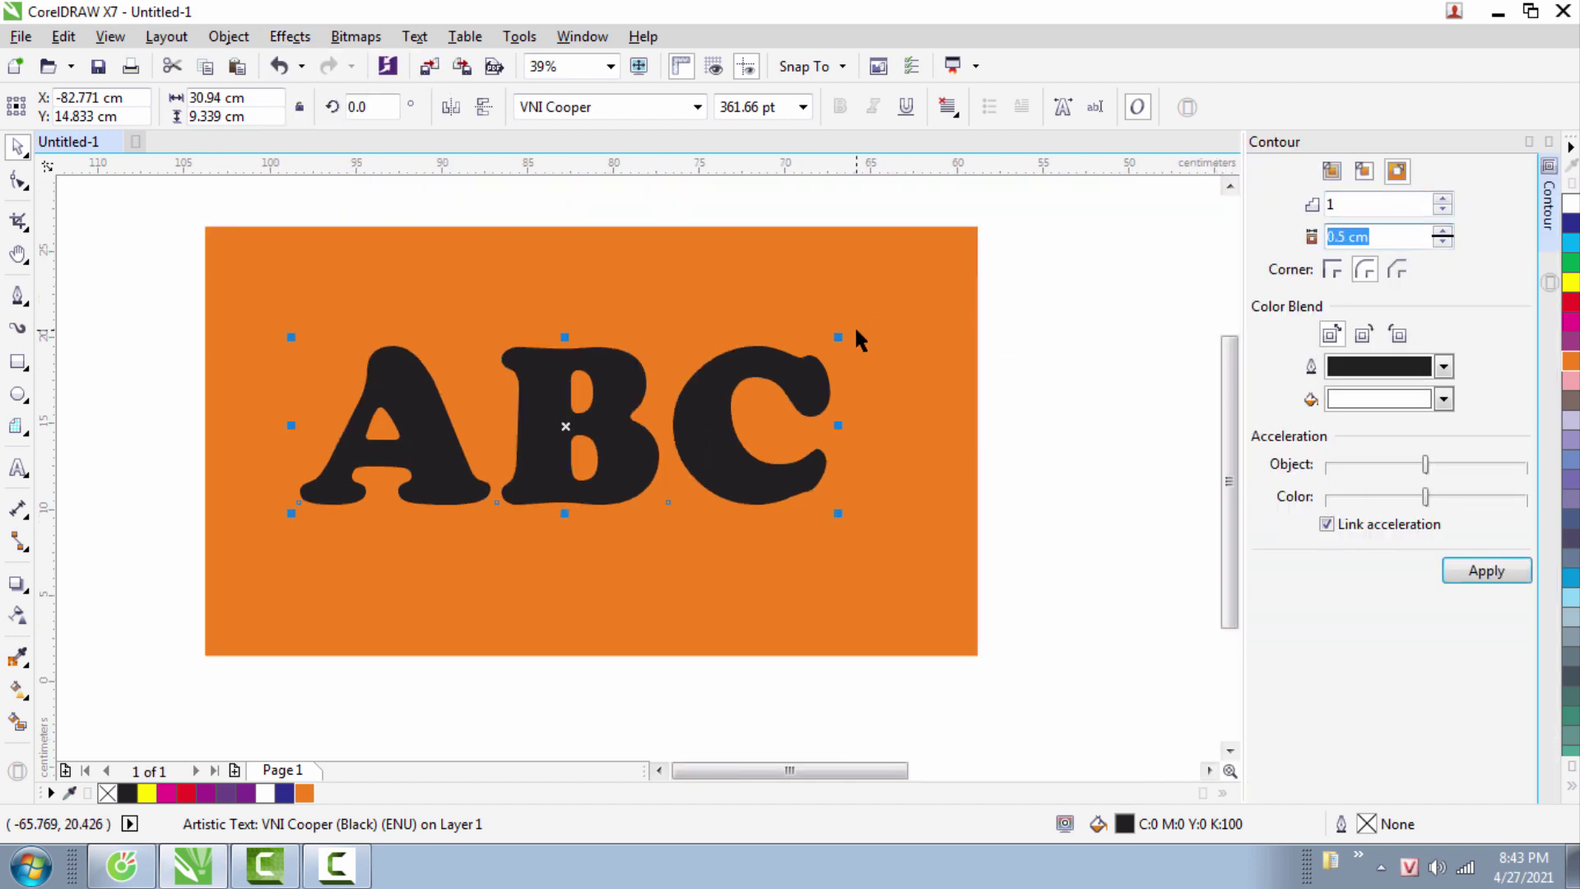
pyautogui.write('0.6')
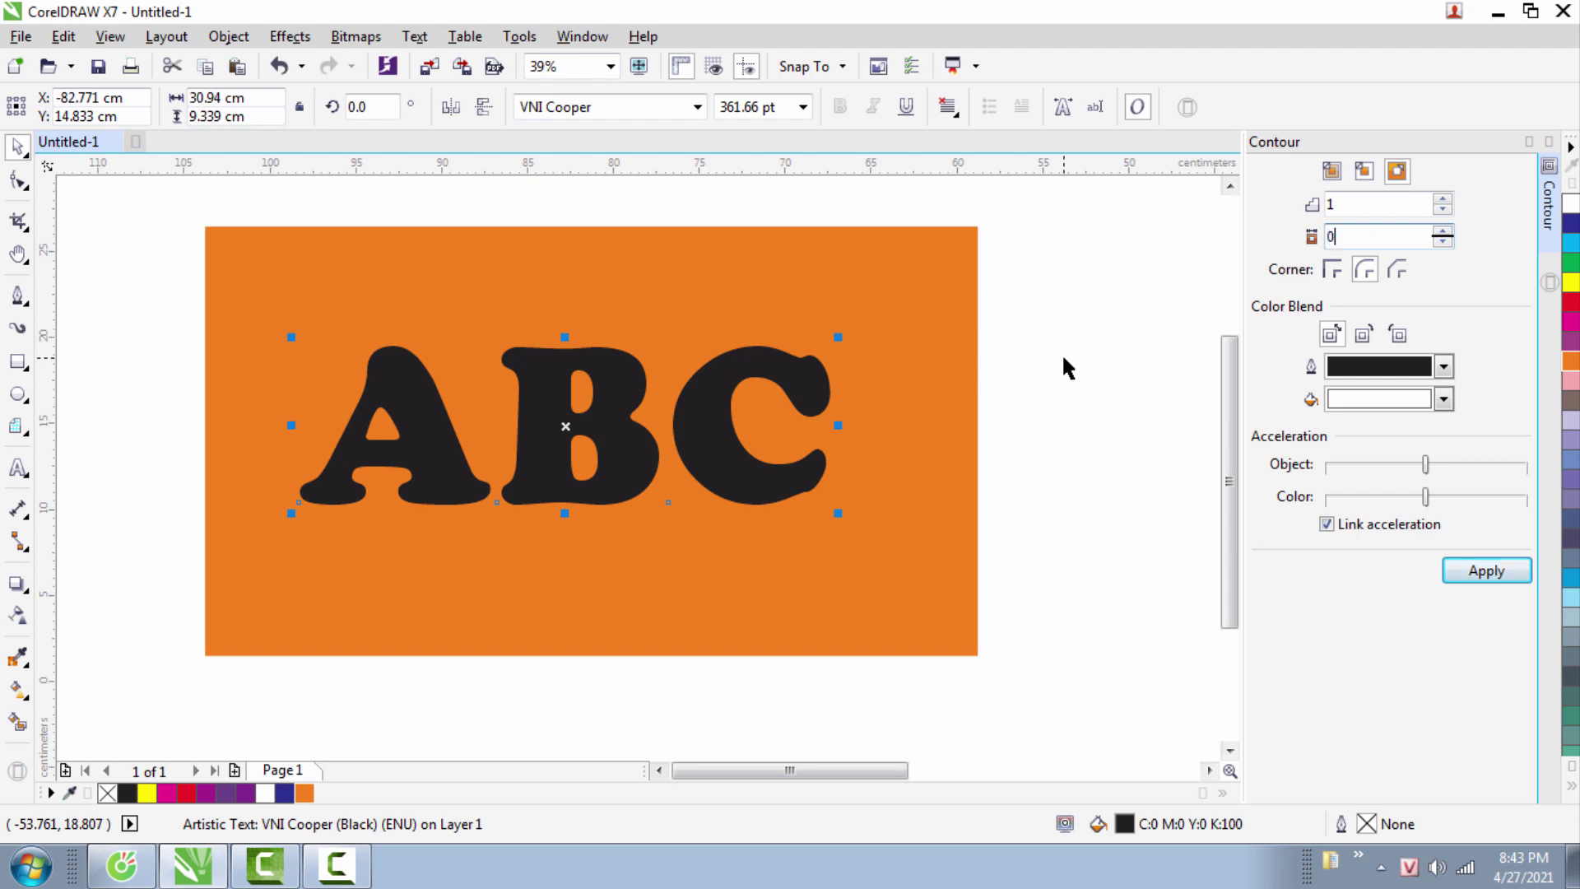
pyautogui.click(1486, 571)
# - Set the ABC text's contour offset to 0.4 cm and reapply the contour
pyautogui.doubleClick(1397, 236)
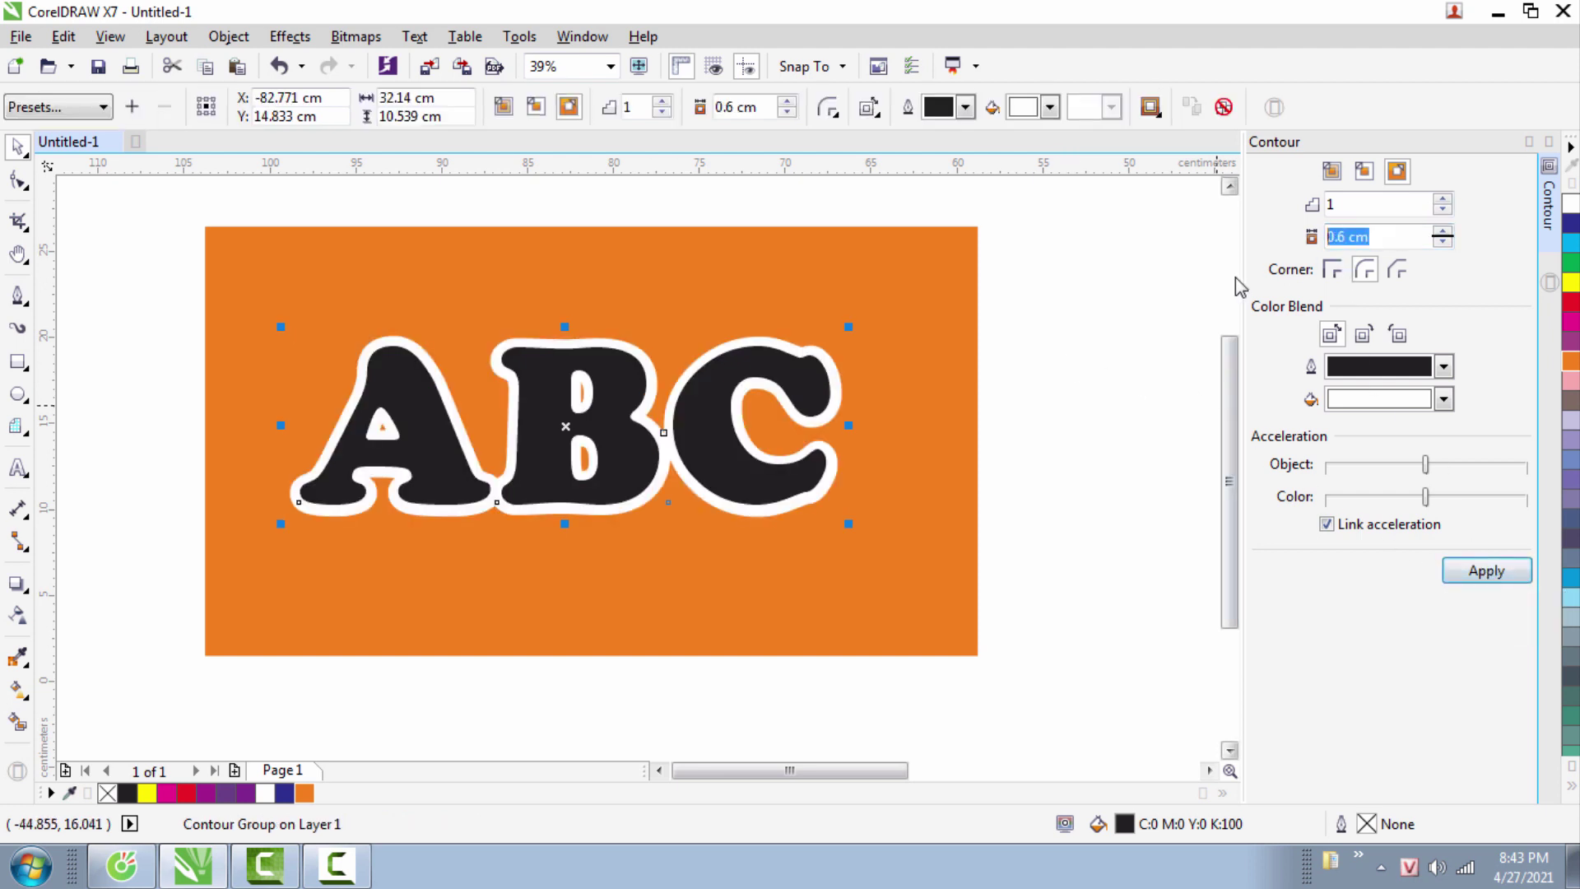
pyautogui.write('0.4')
pyautogui.click(1485, 569)
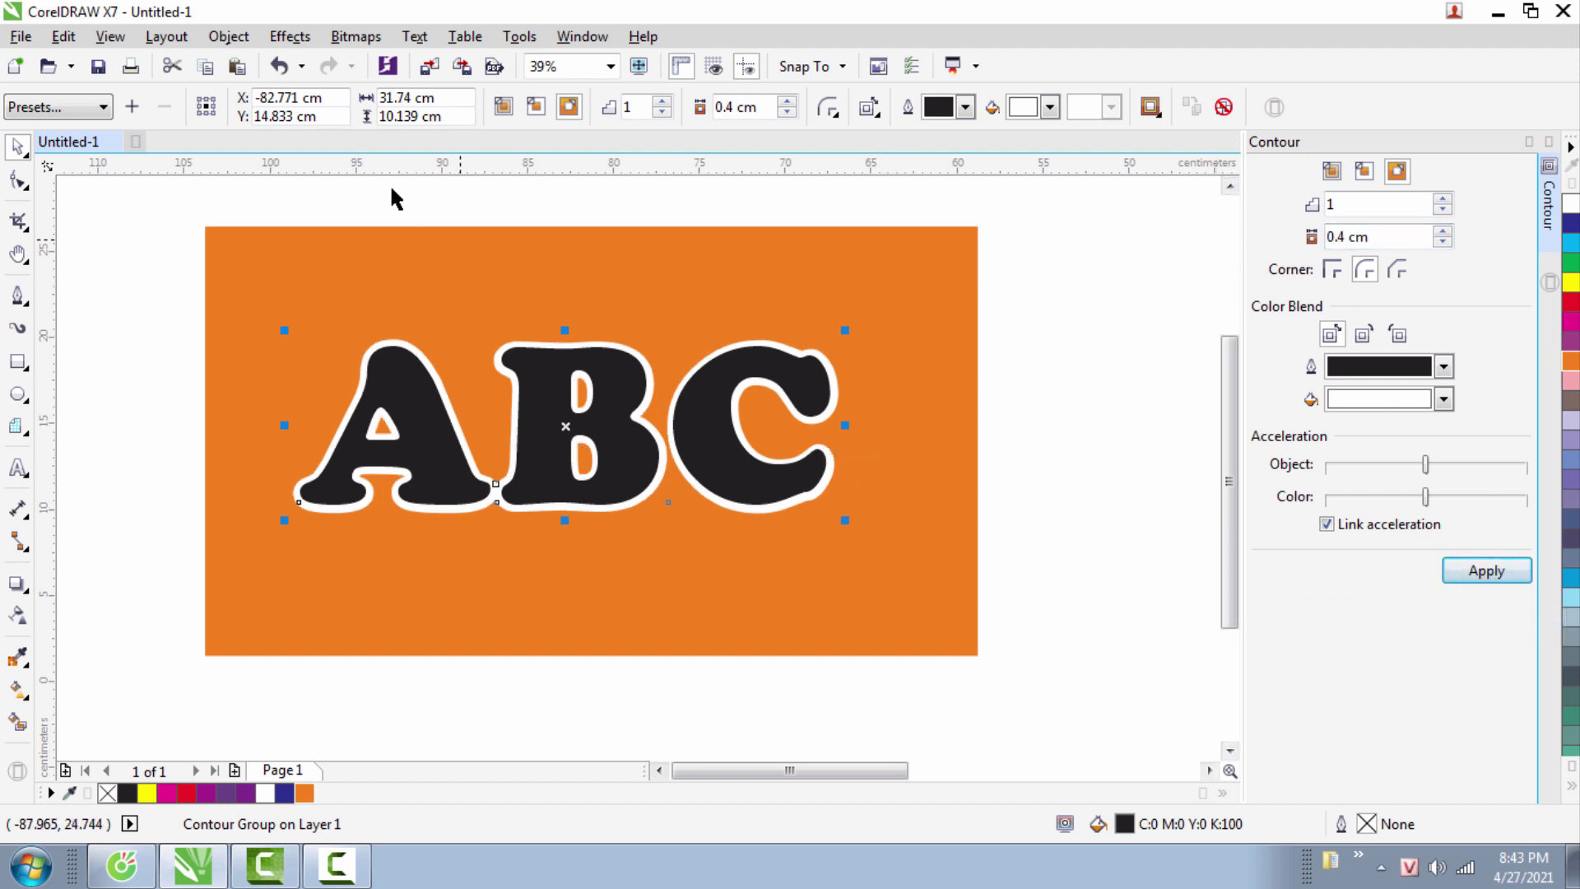
# - Break the 0.4 cm contour group apart from the ABC text and deselect everything
pyautogui.click(228, 36)
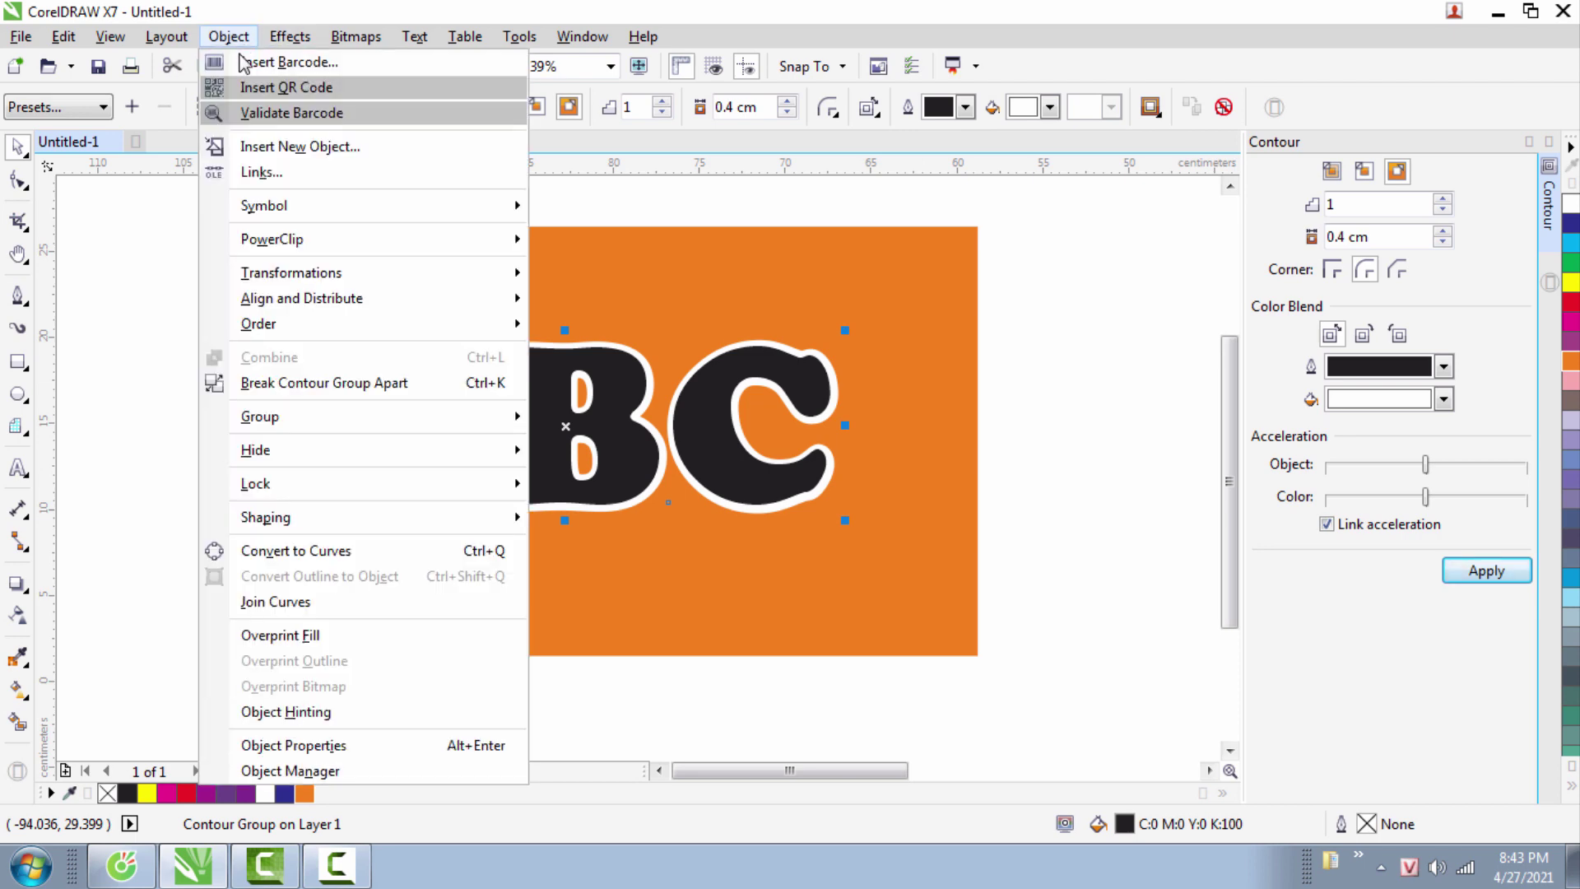
pyautogui.click(298, 384)
pyautogui.click(110, 403)
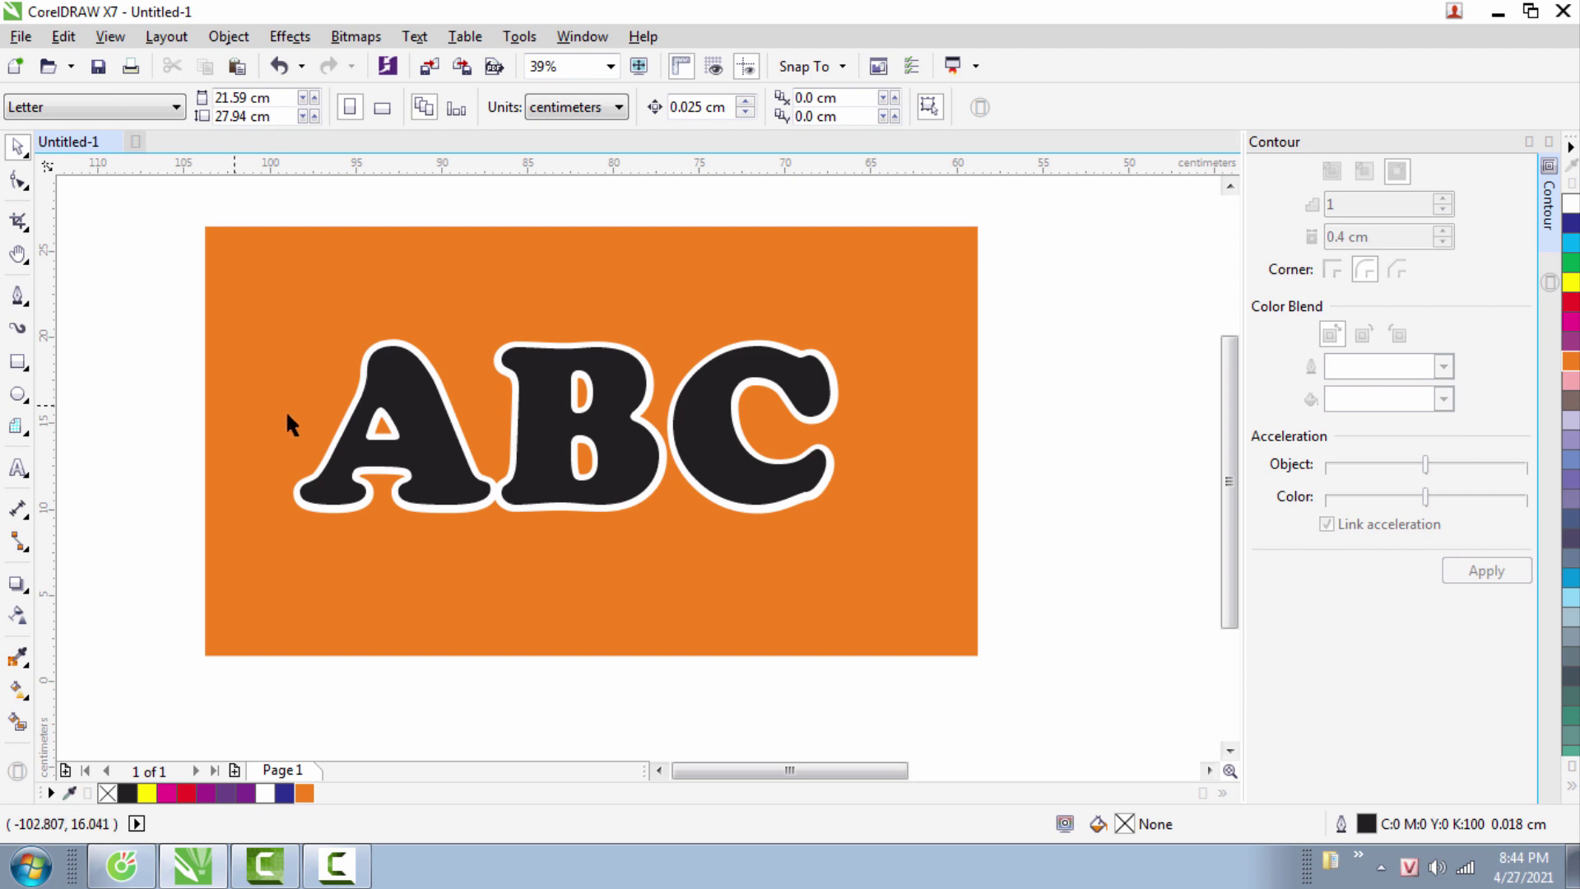
# - Fill the separated white contour curve around the letters with purple (C60 M100 Y0 K0)
pyautogui.click(474, 505)
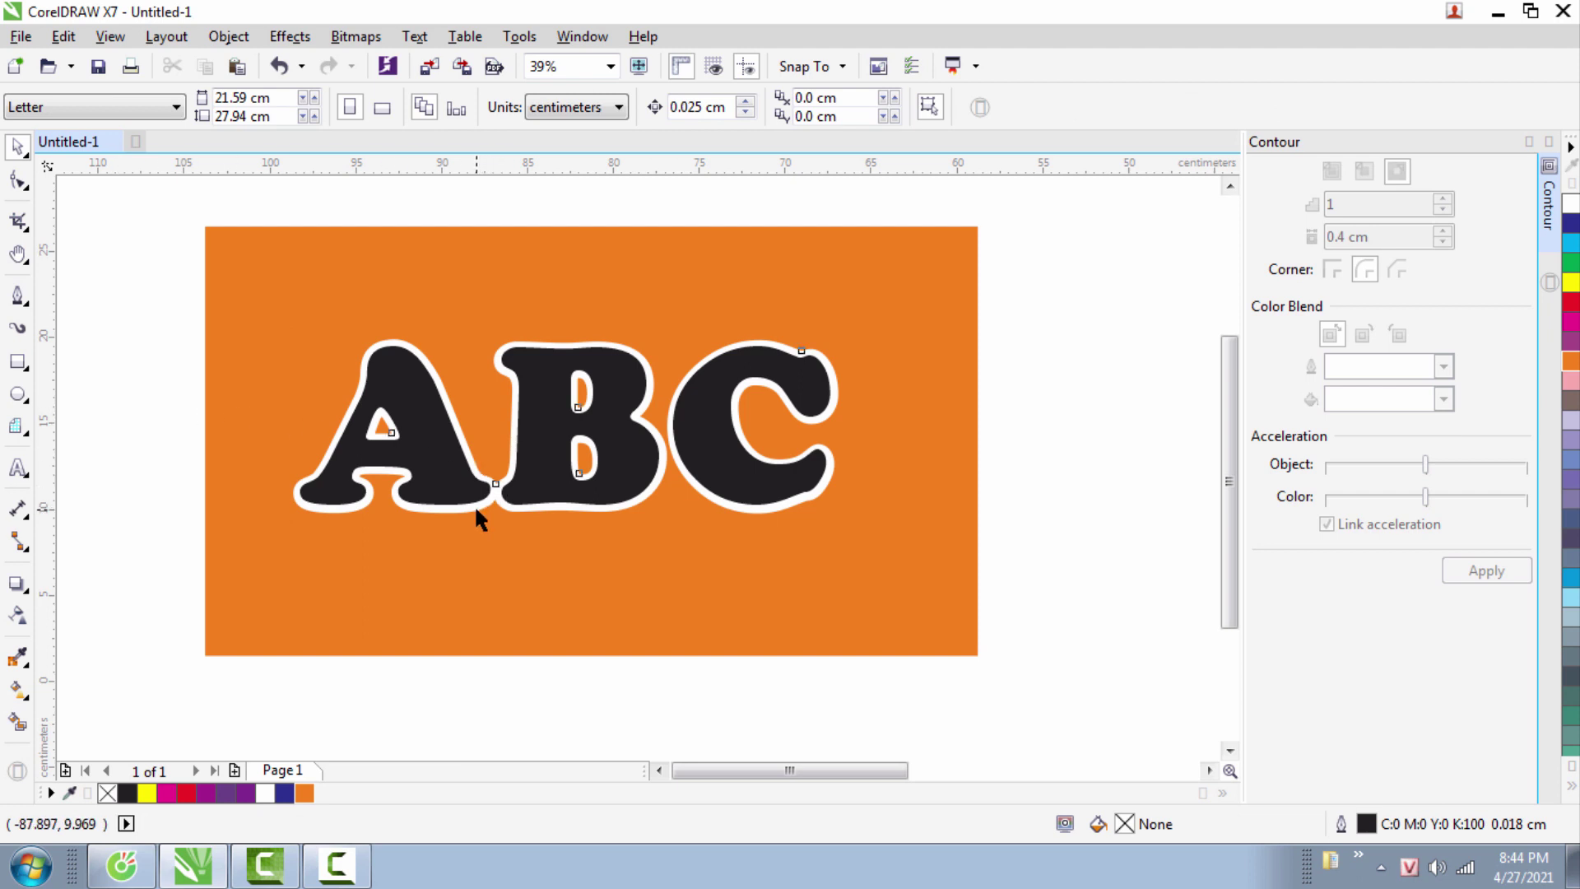
pyautogui.click(247, 793)
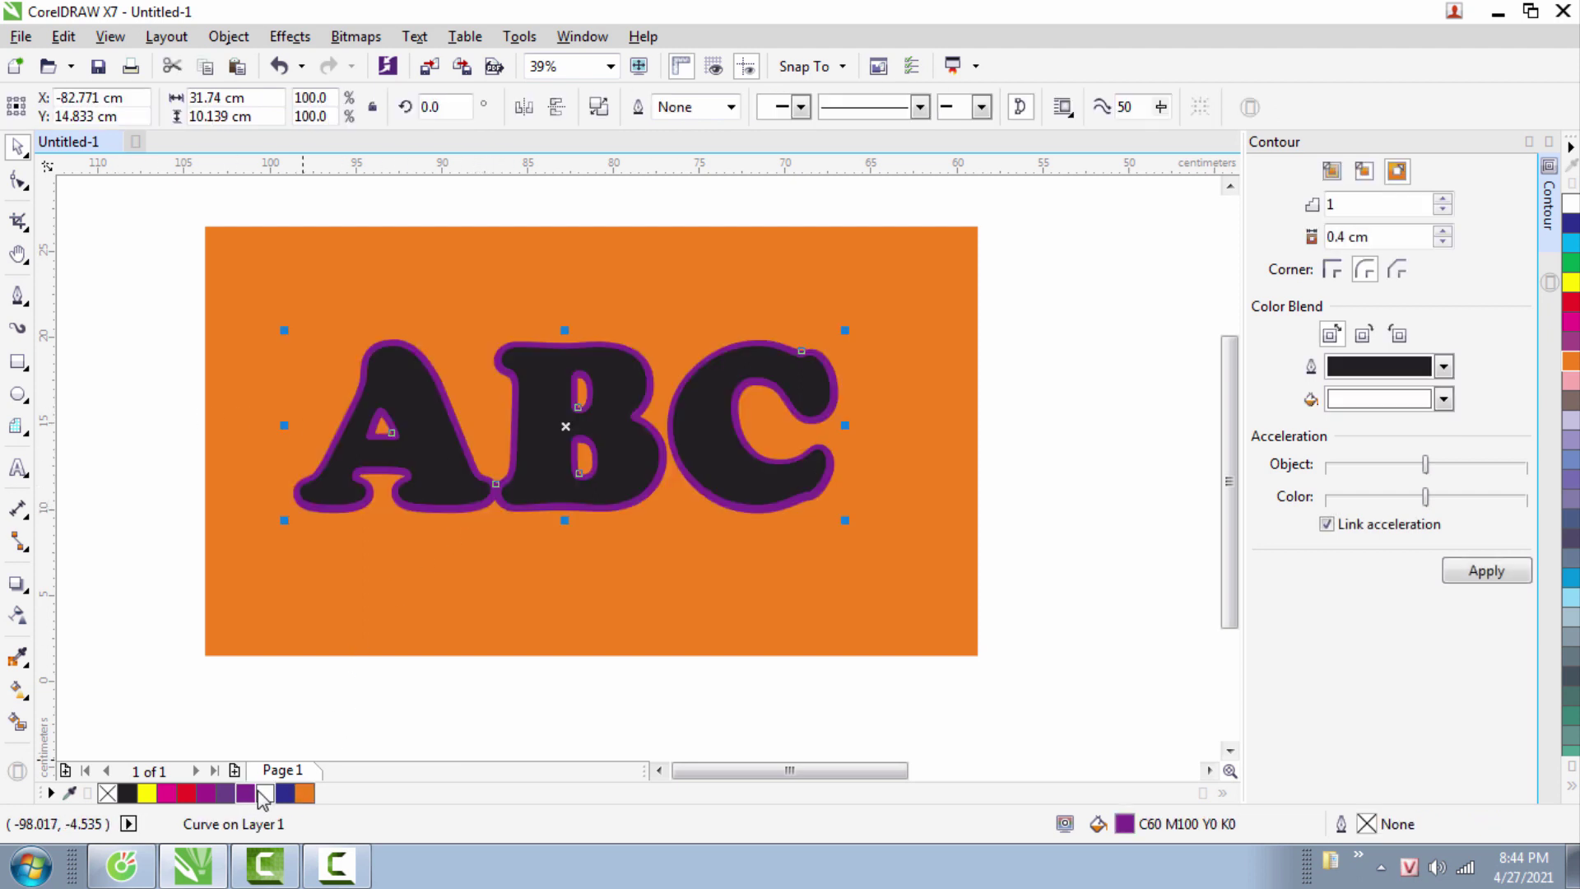
pyautogui.click(519, 679)
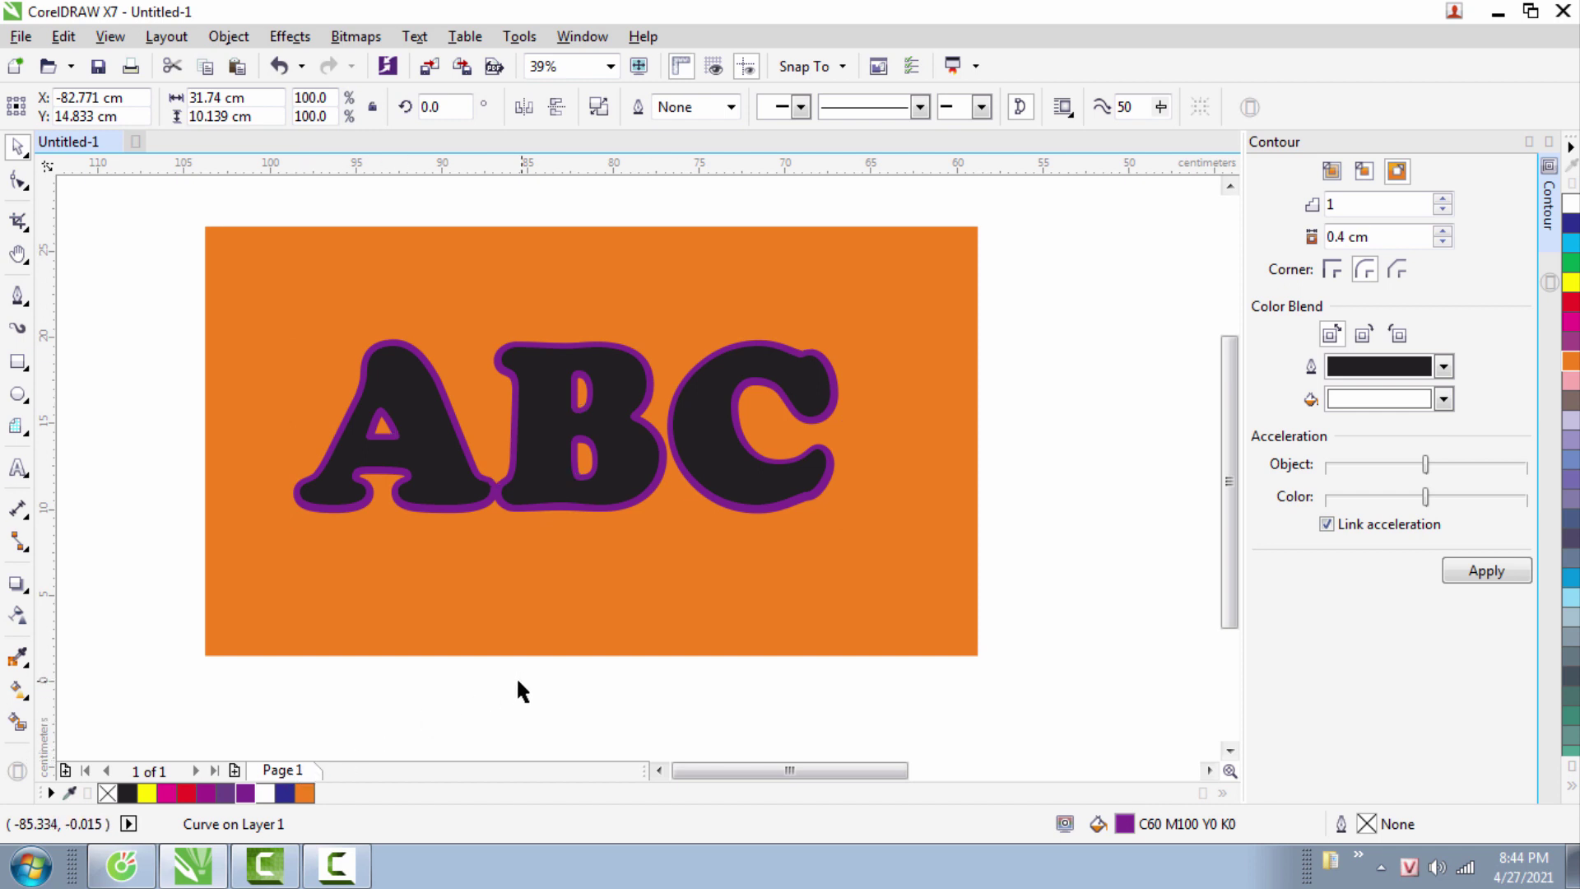
# - Apply a one-step outside contour with a 0.3 cm offset and white fill to the purple curve
pyautogui.click(482, 505)
pyautogui.click(1000, 364)
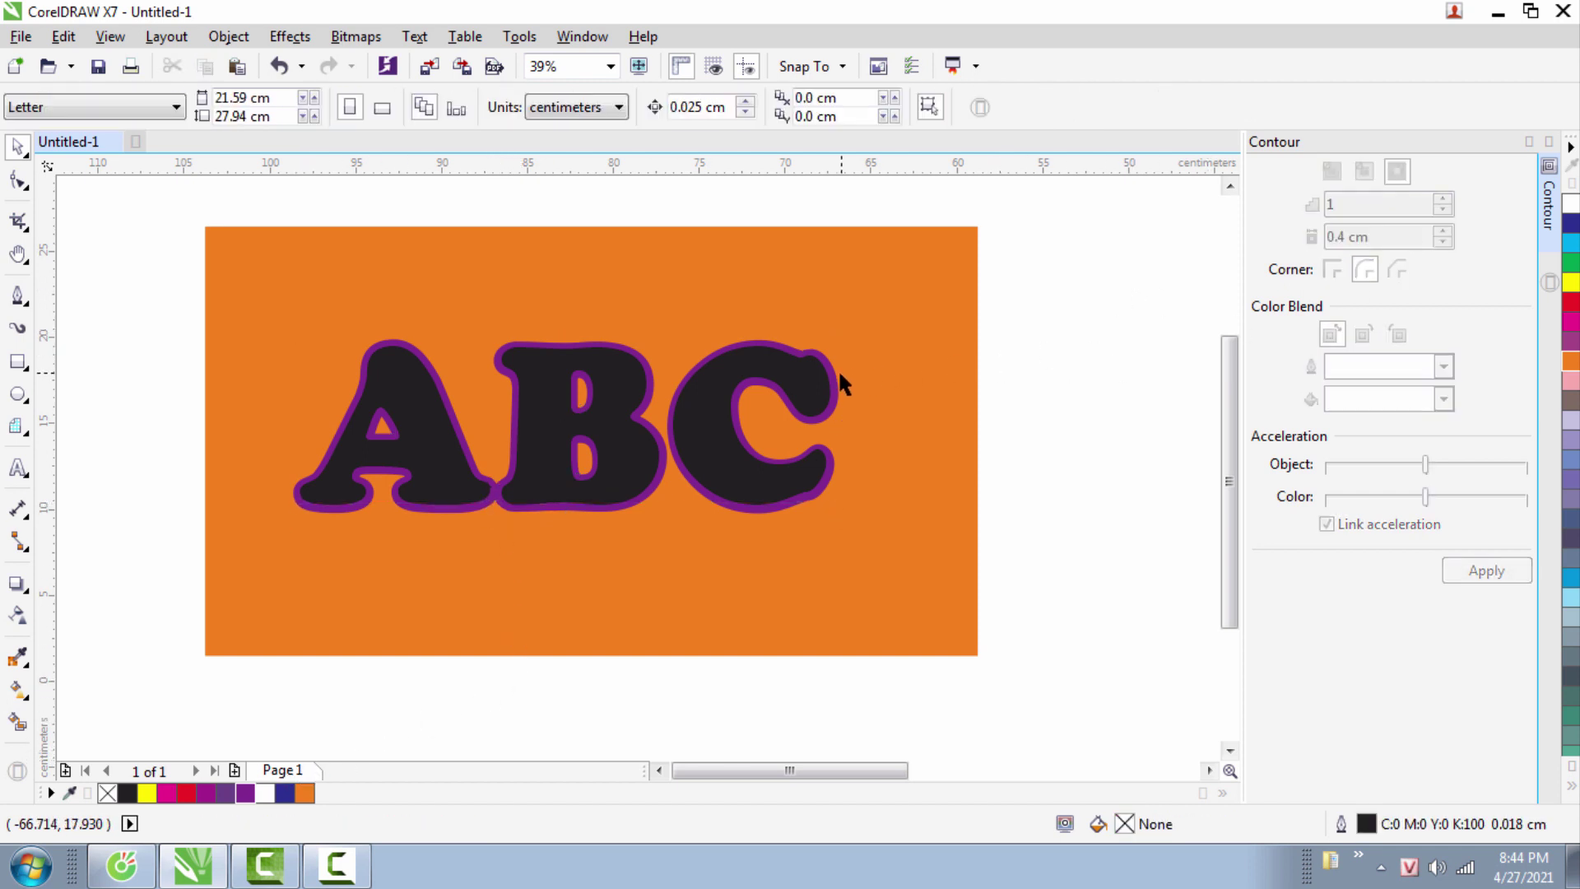
pyautogui.click(832, 381)
pyautogui.moveTo(1387, 233); pyautogui.dragTo(1321, 239)
pyautogui.write('0.3')
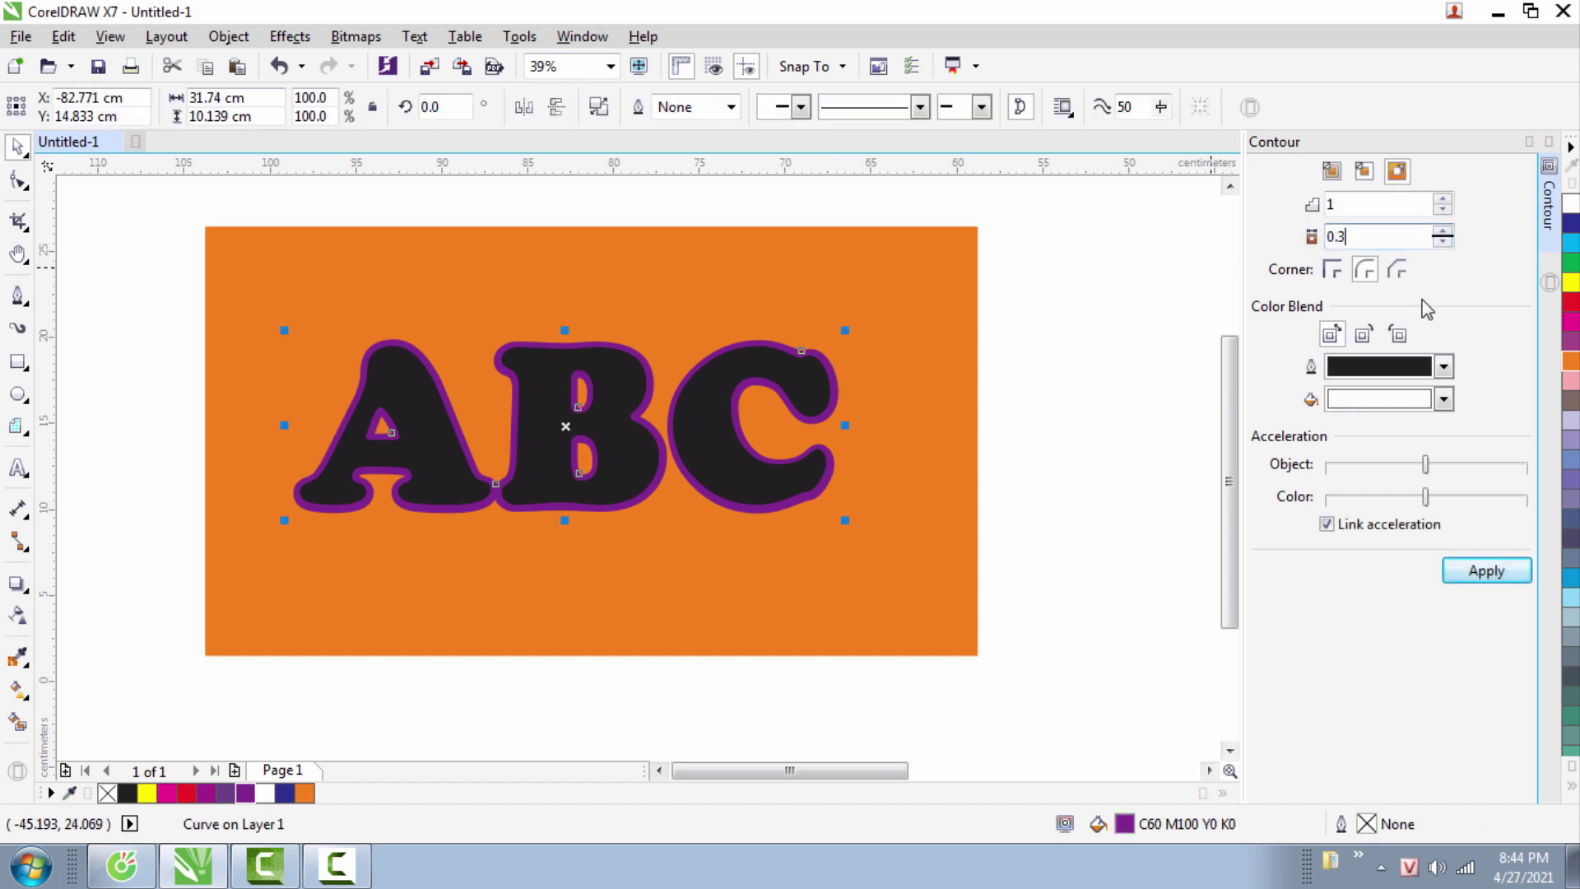
pyautogui.click(1486, 571)
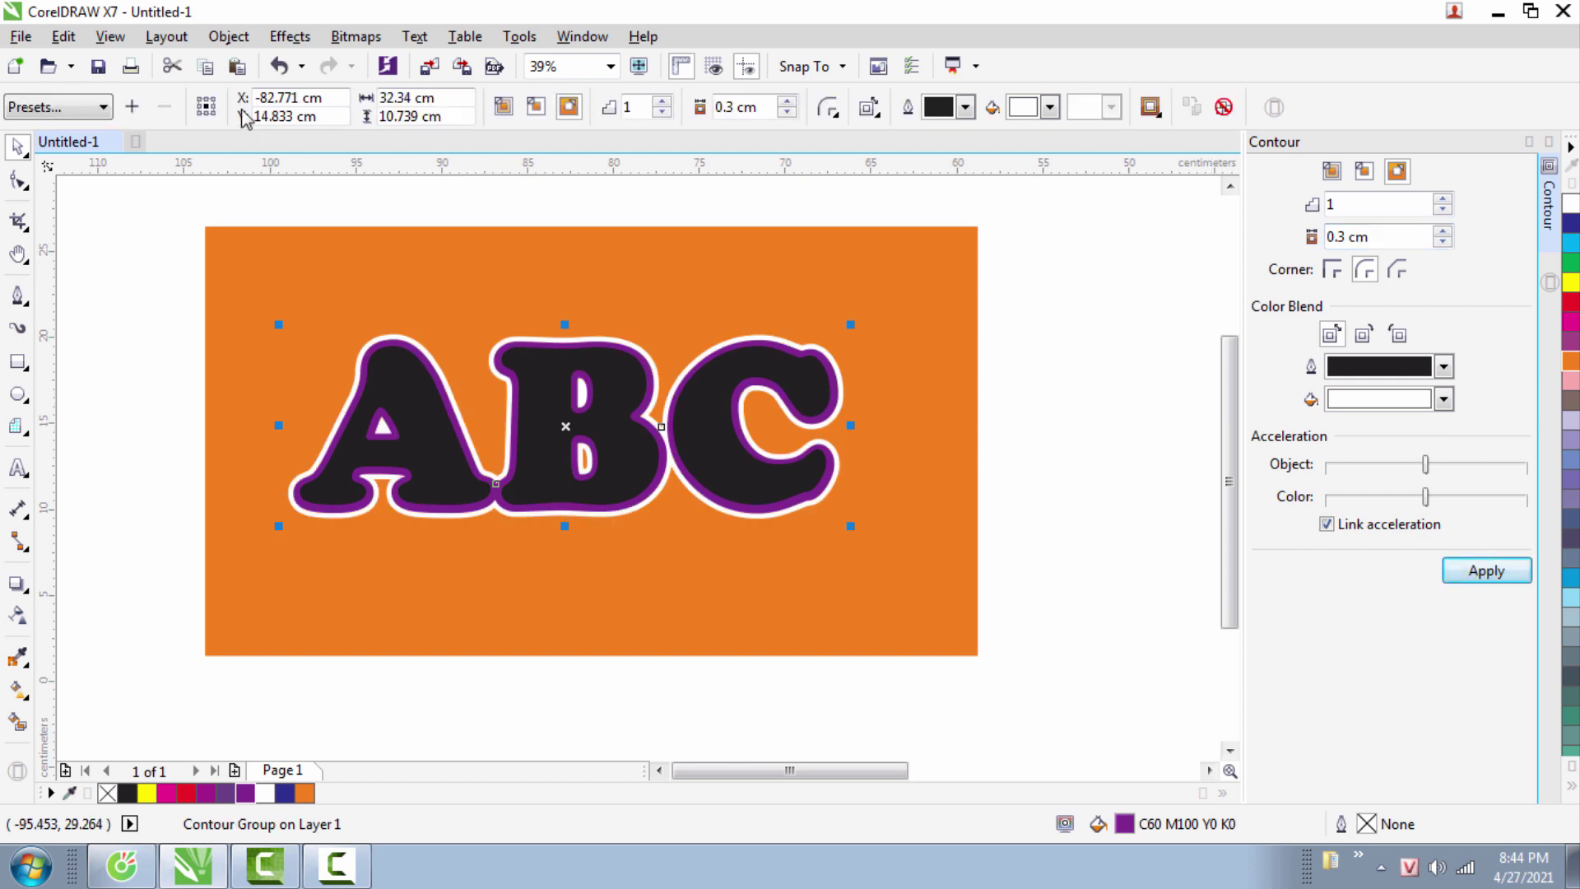
# - Break the 0.3 cm contour group apart from the purple curve and clear the selection
pyautogui.click(228, 36)
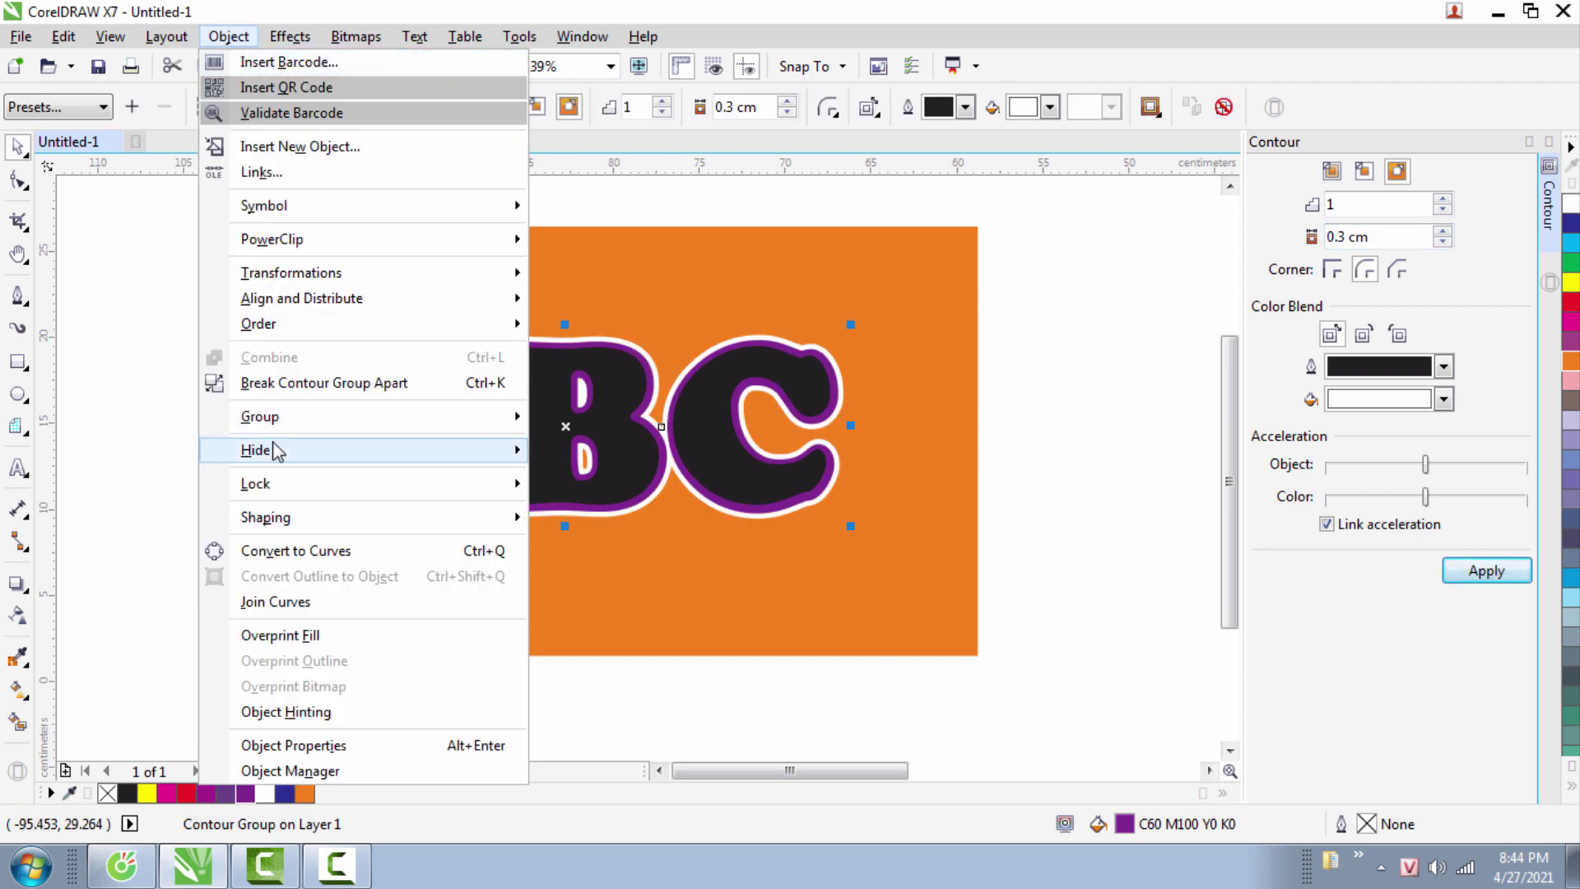
pyautogui.click(510, 391)
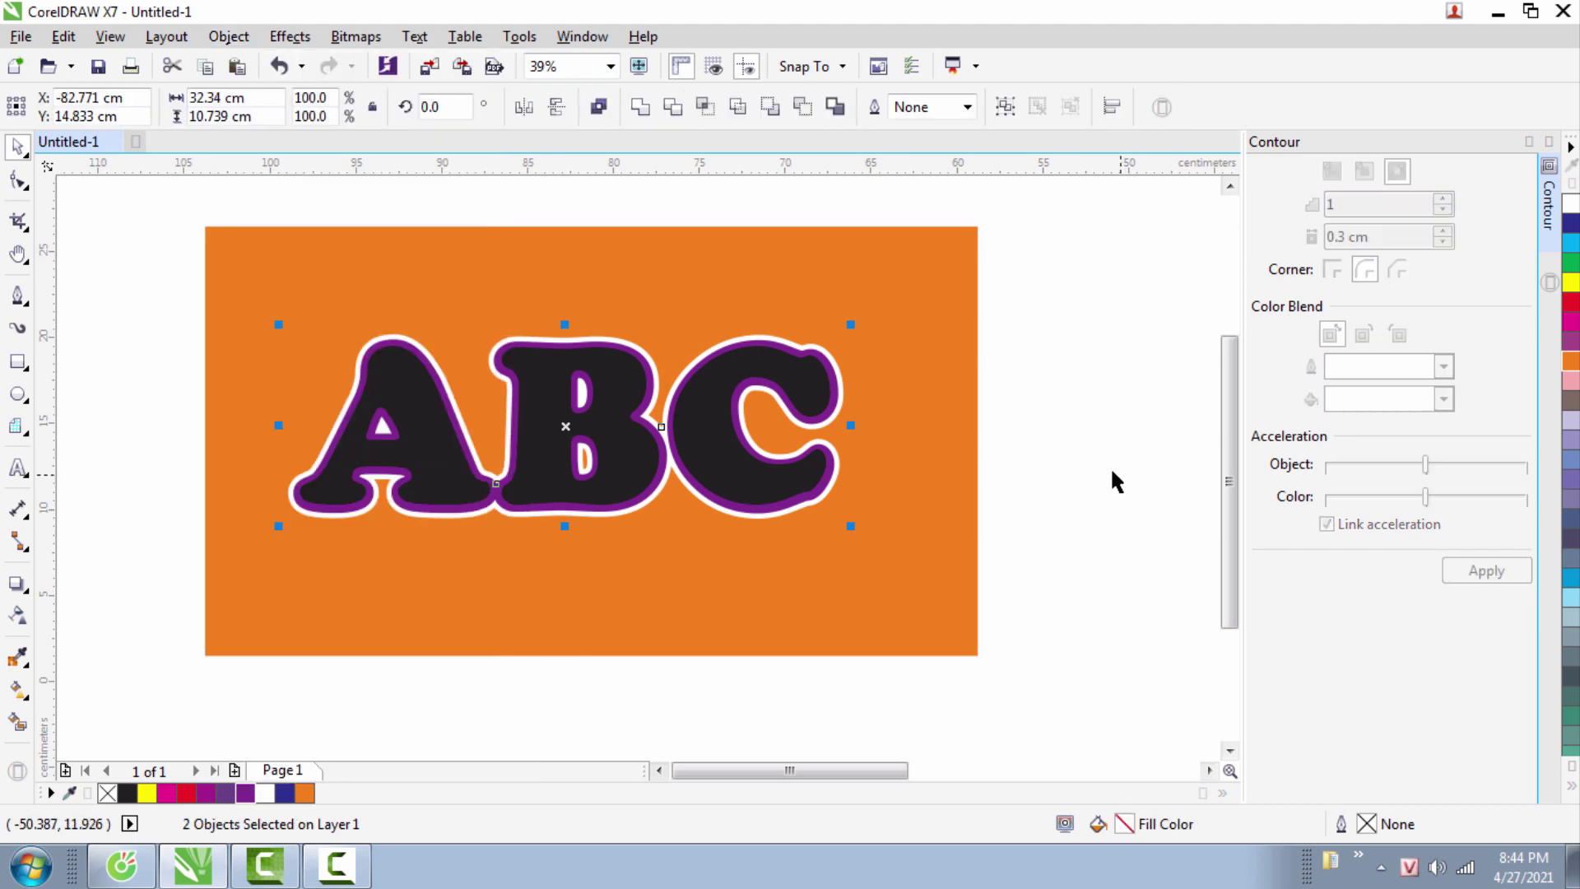
pyautogui.click(1043, 466)
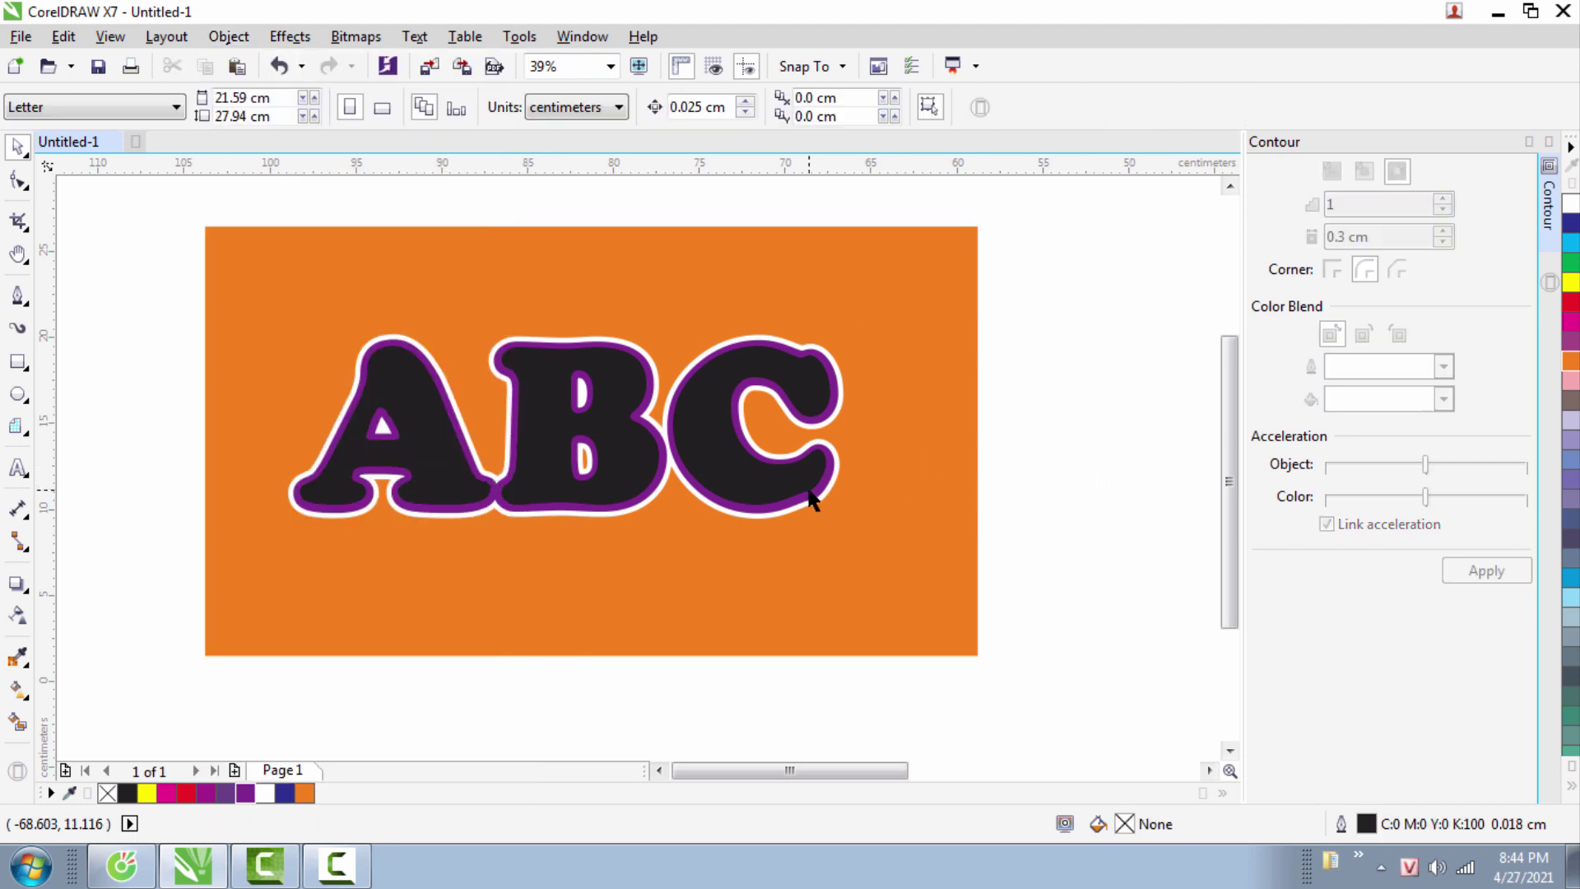
# - Add a drop shadow to the outer white curve using the Flat Bottom Right preset
pyautogui.click(629, 514)
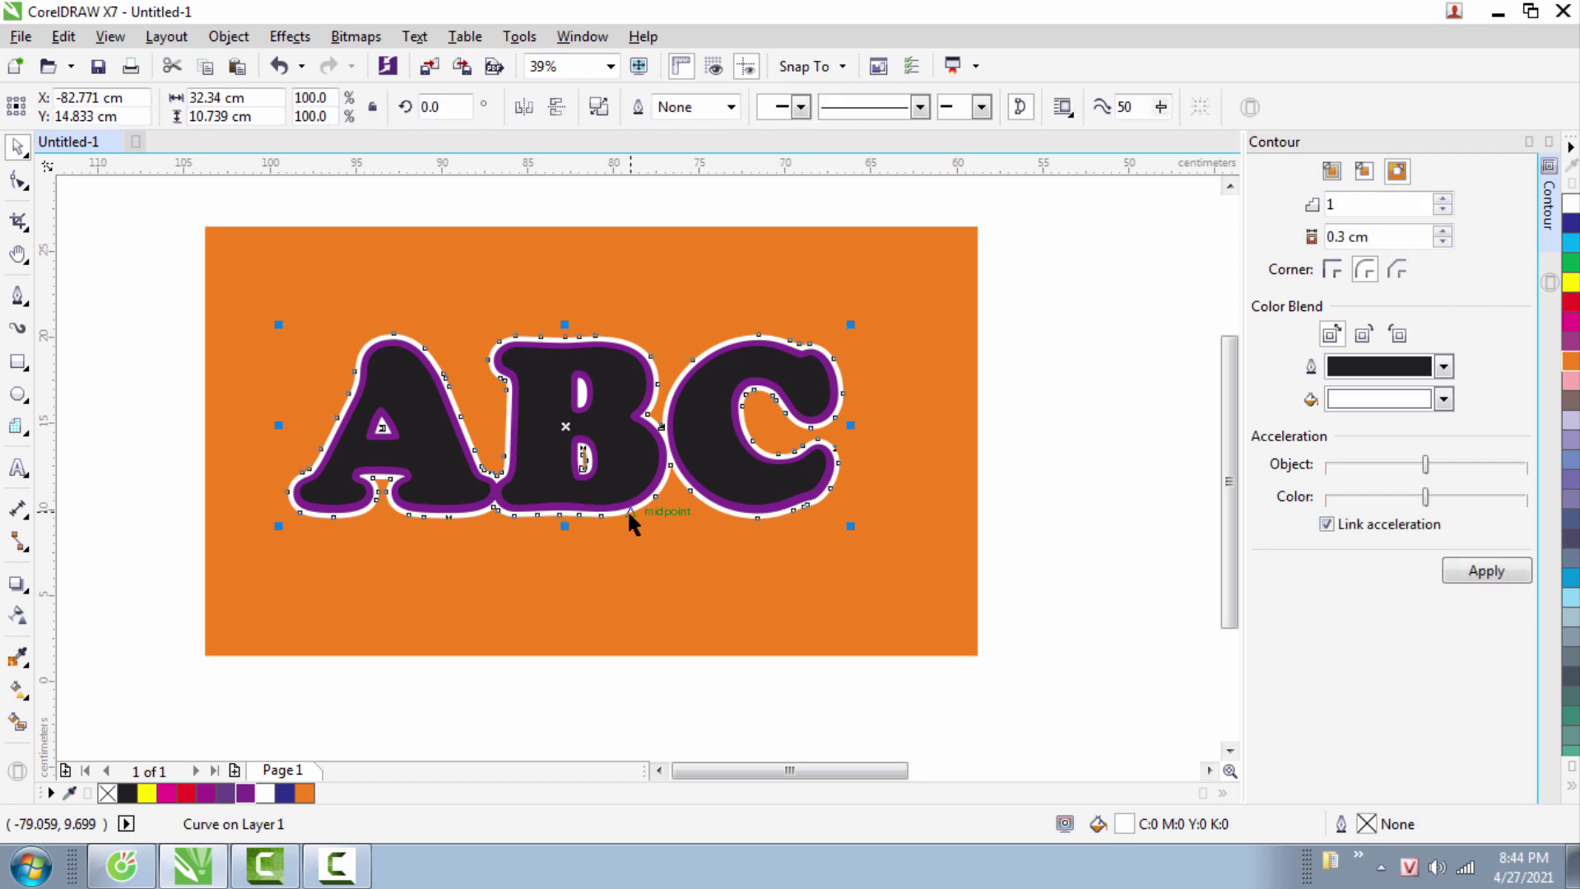
pyautogui.click(18, 582)
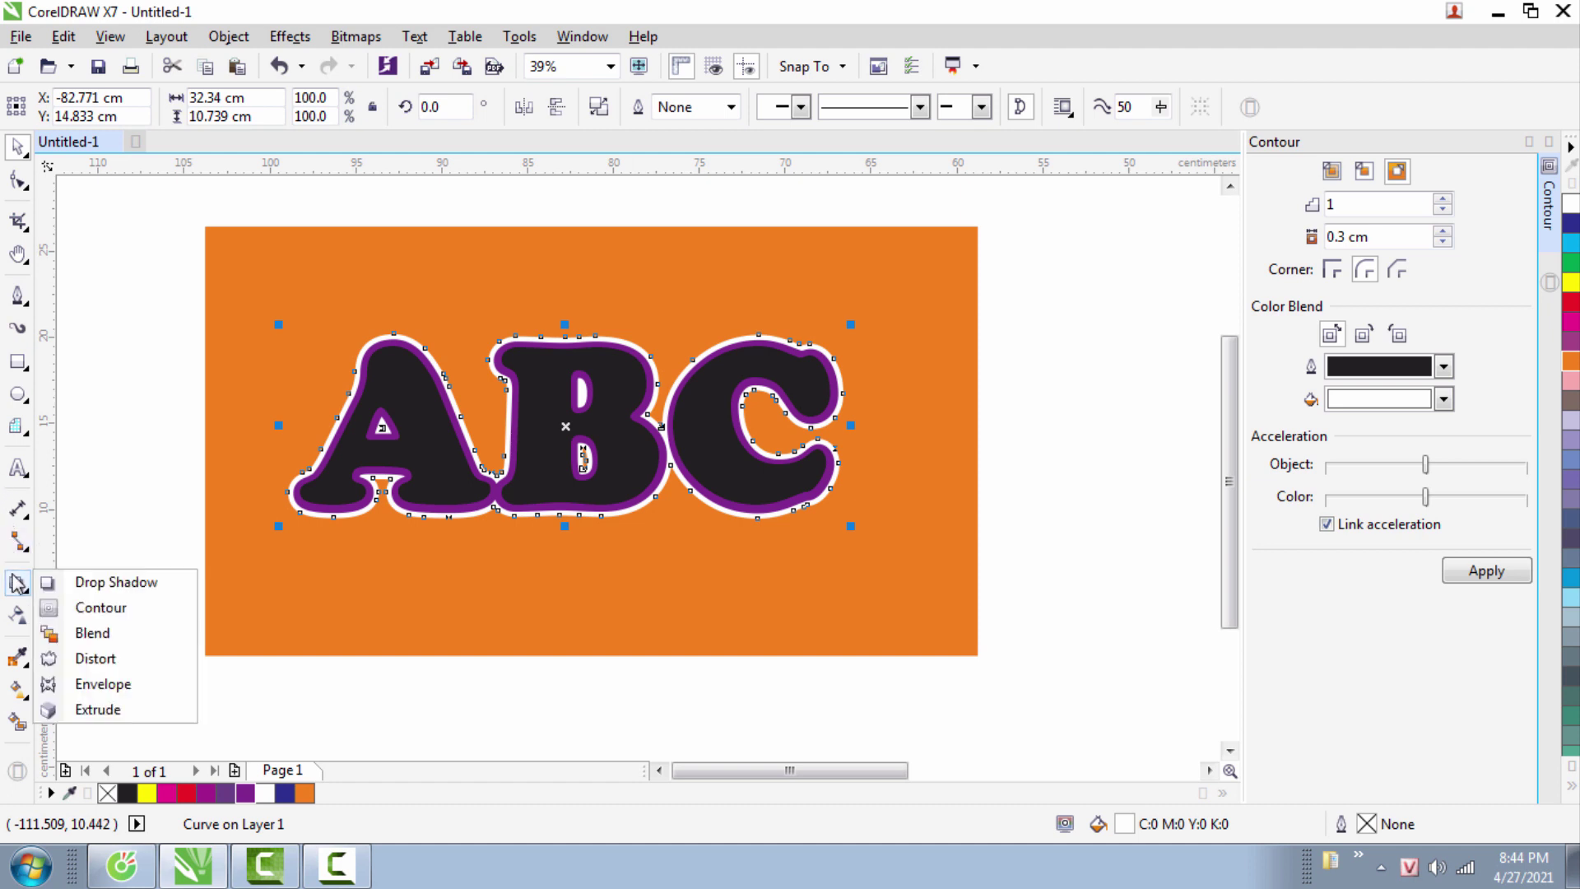
pyautogui.click(102, 583)
pyautogui.click(64, 109)
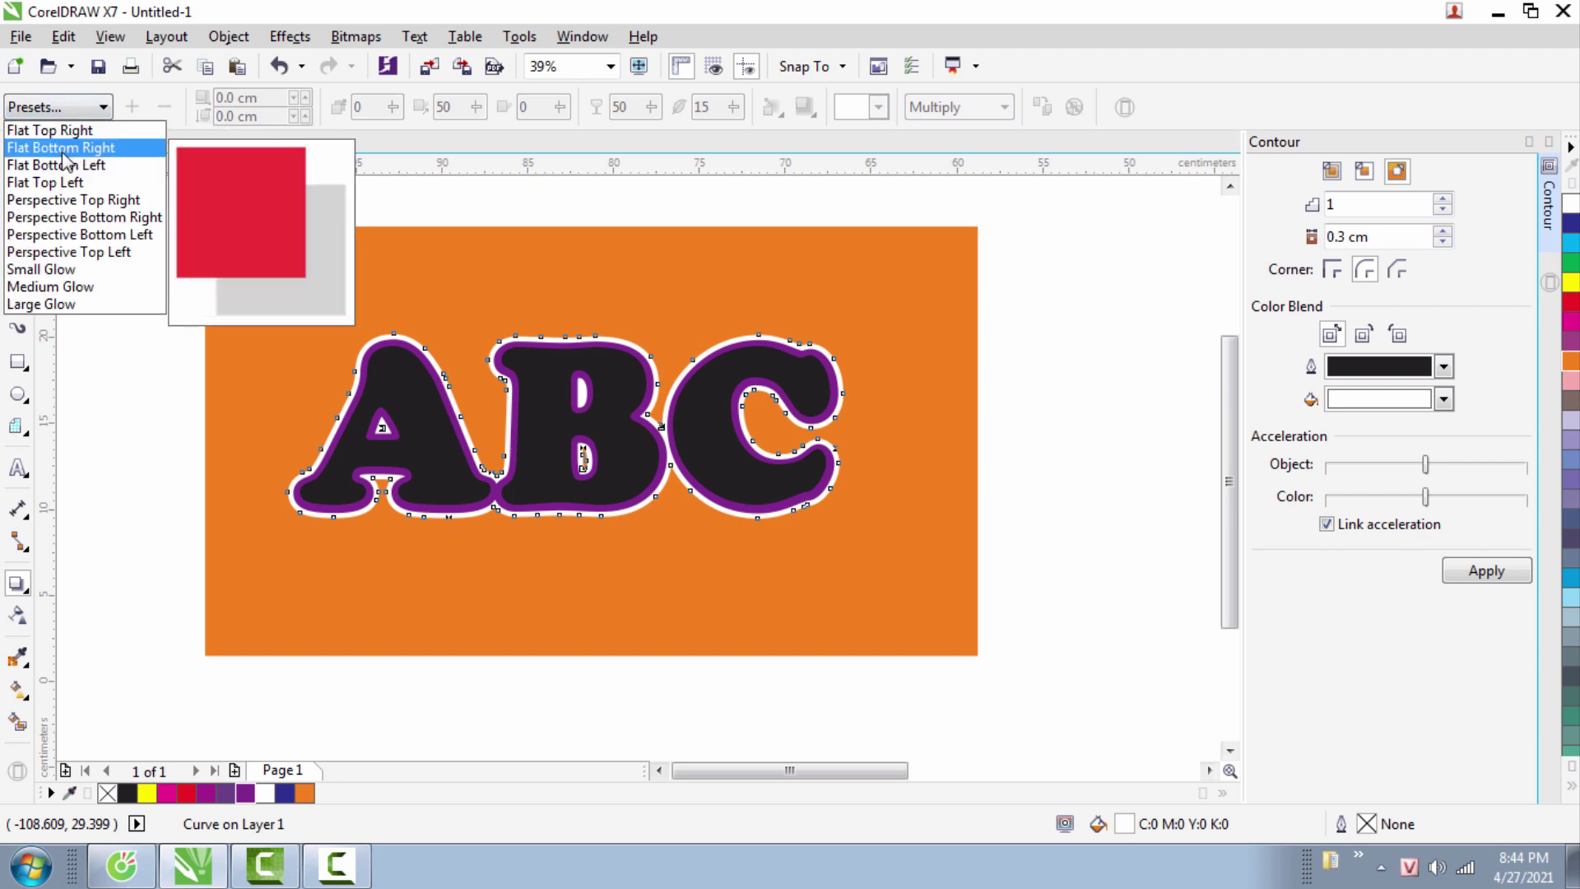
pyautogui.click(64, 149)
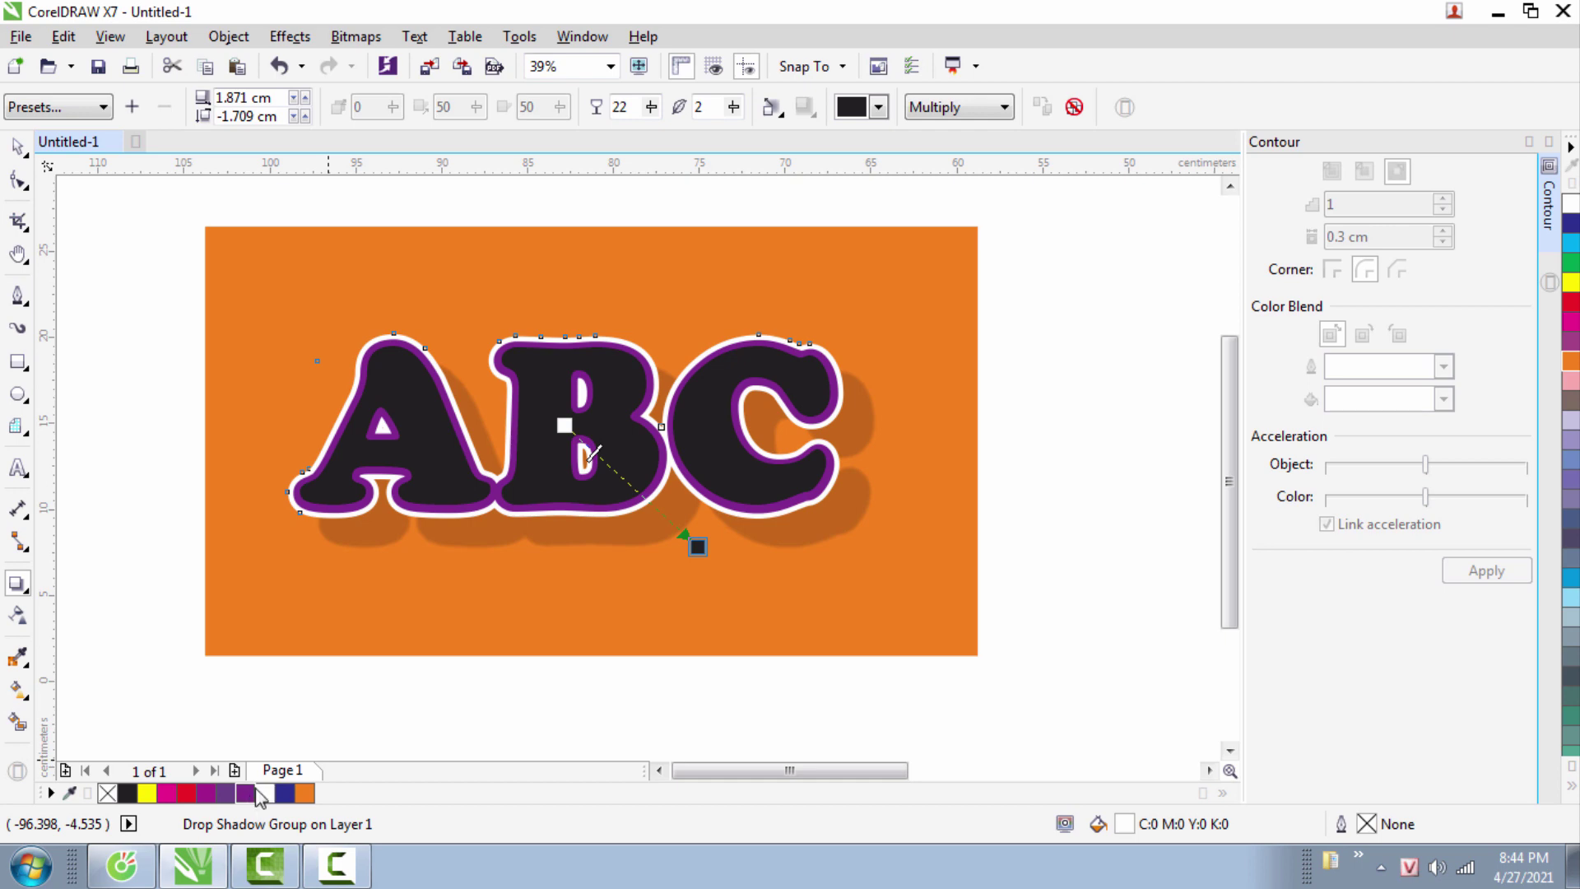
# - Change the drop shadow's colour to purple and its merge mode to Normal
pyautogui.moveTo(254, 791); pyautogui.dragTo(696, 550)
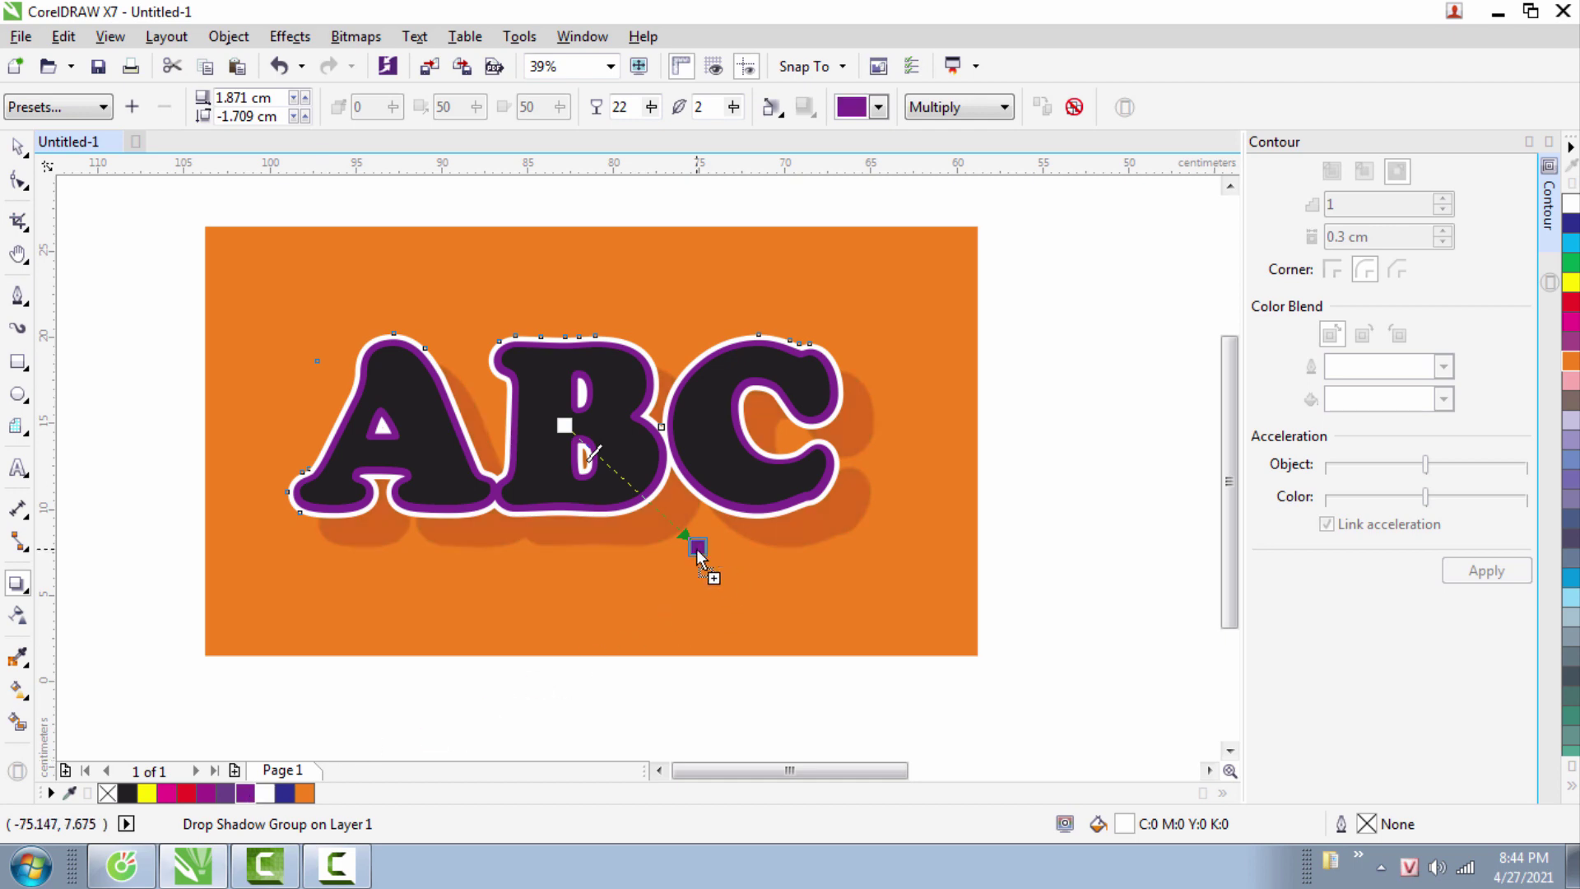
pyautogui.click(943, 108)
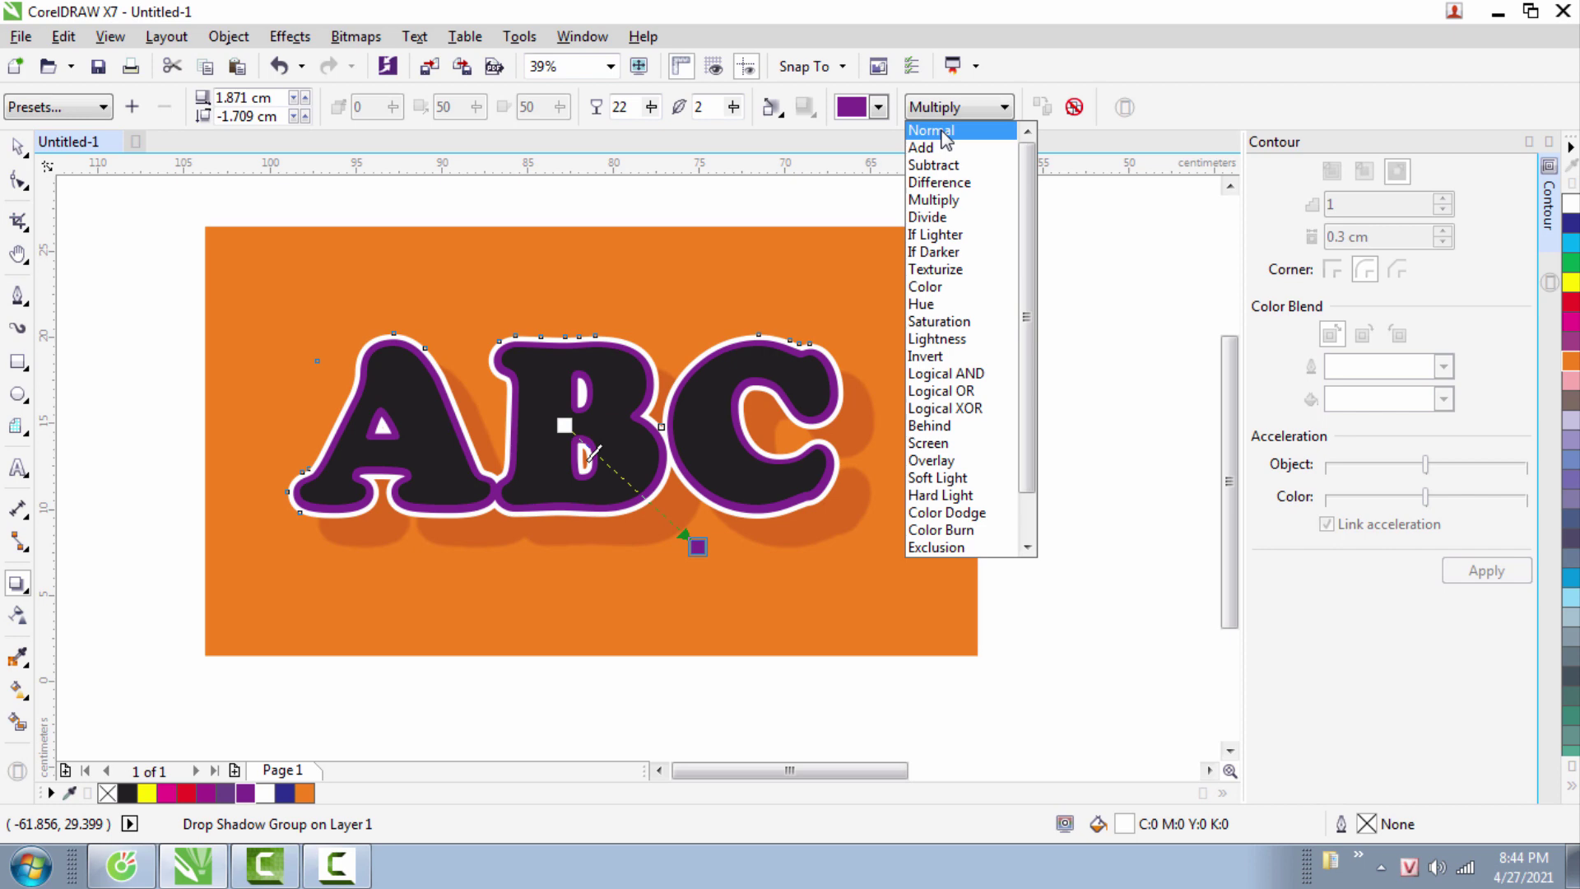
pyautogui.click(944, 132)
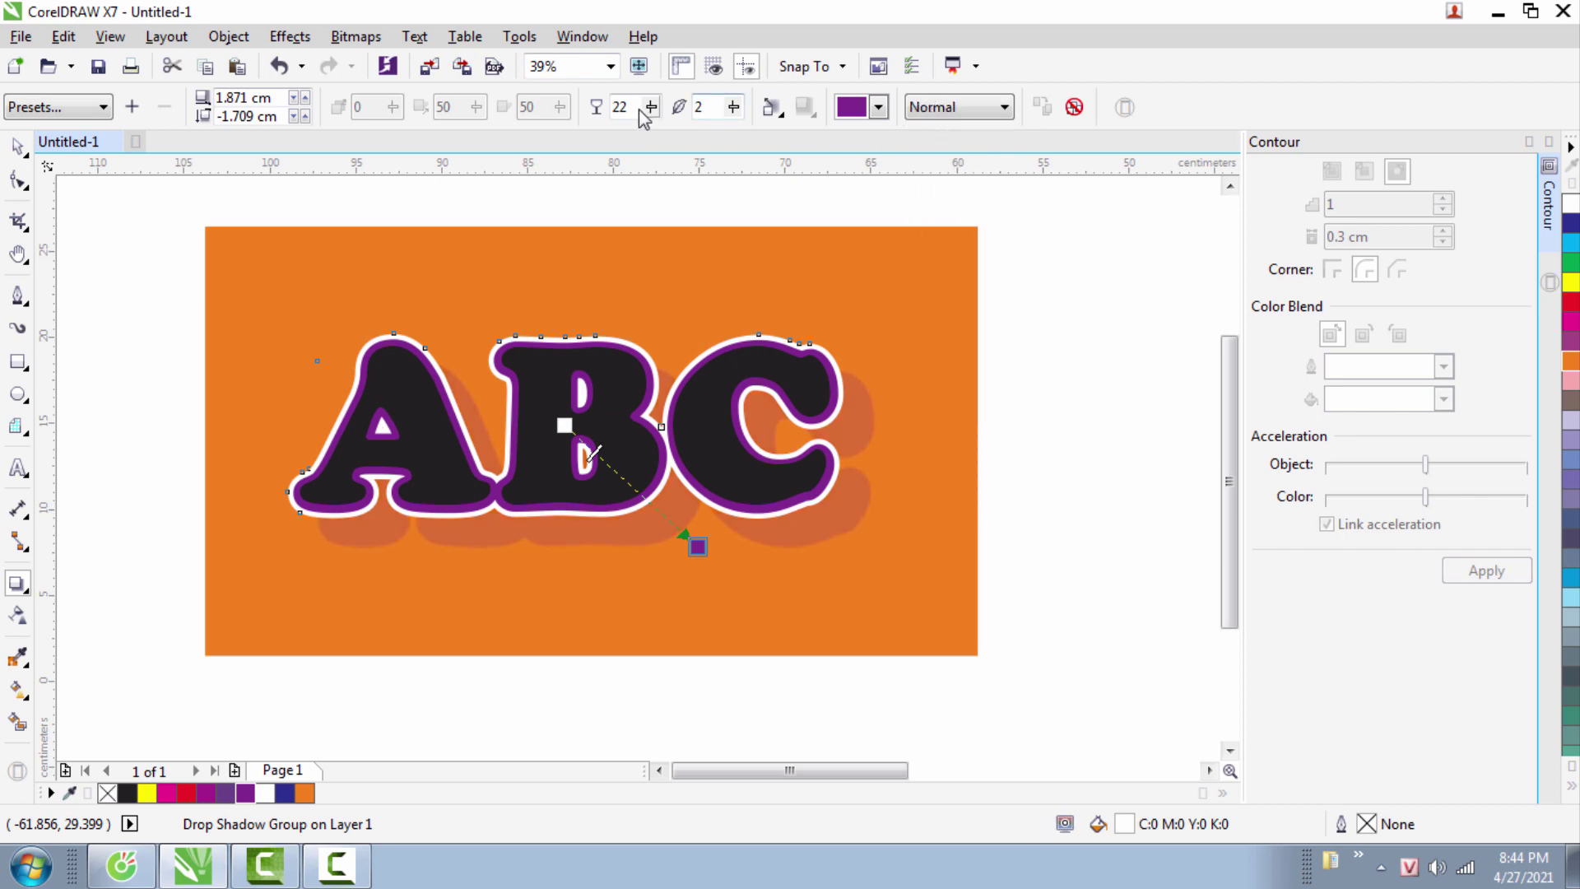
# - Shorten the drop shadow's offset to about 0.477 cm by -0.528 cm and set its opacity to 80
pyautogui.scroll(2, 663, 517)
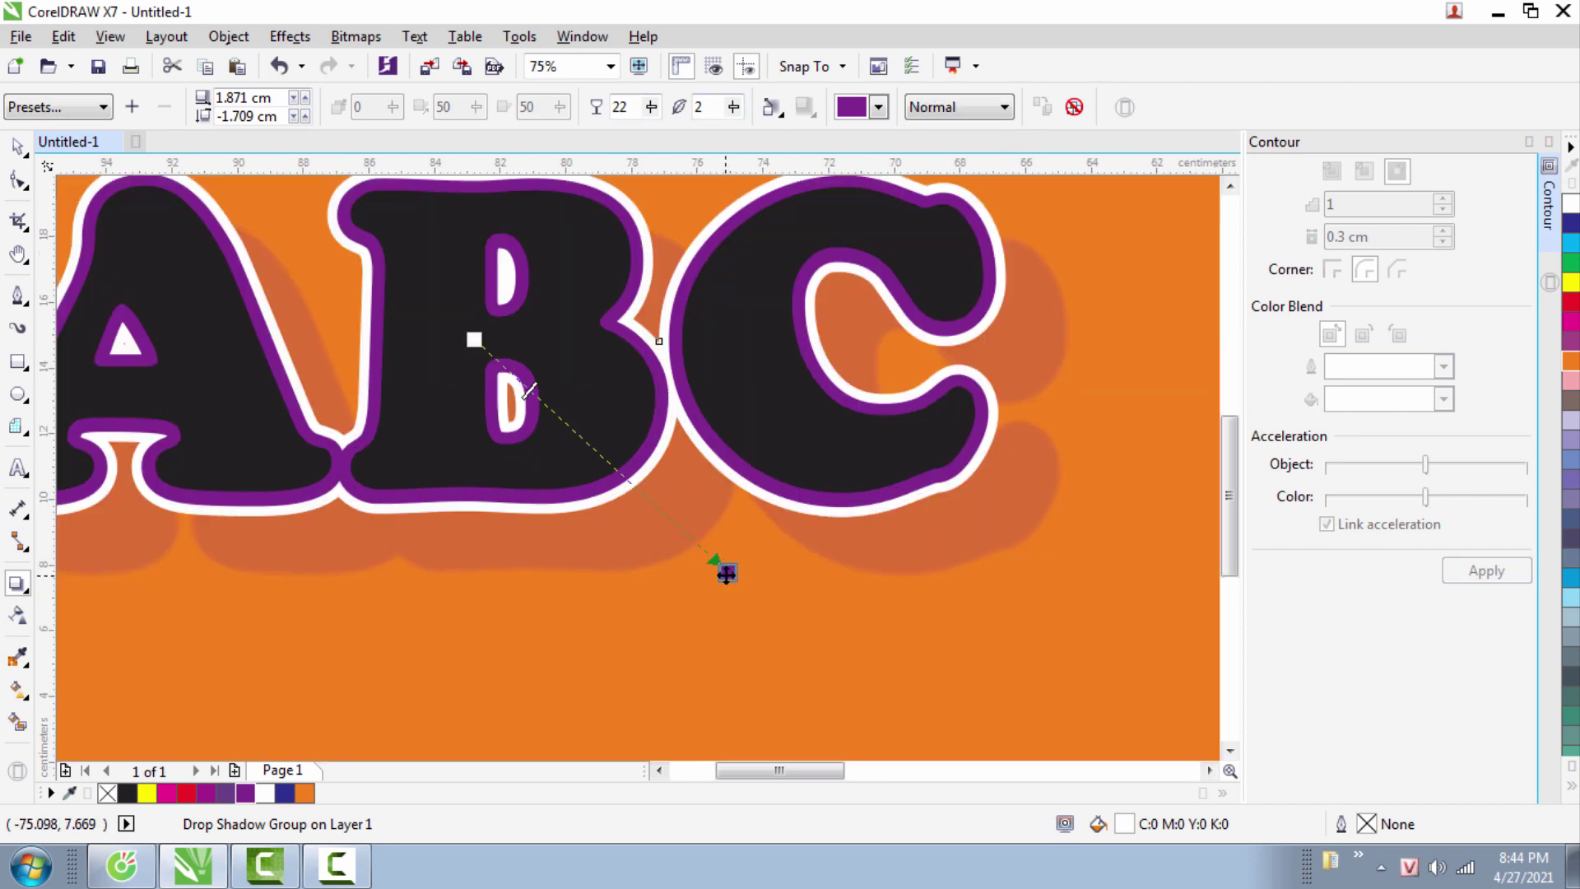
pyautogui.moveTo(727, 573); pyautogui.dragTo(651, 534)
pyautogui.scroll(2, 649, 535)
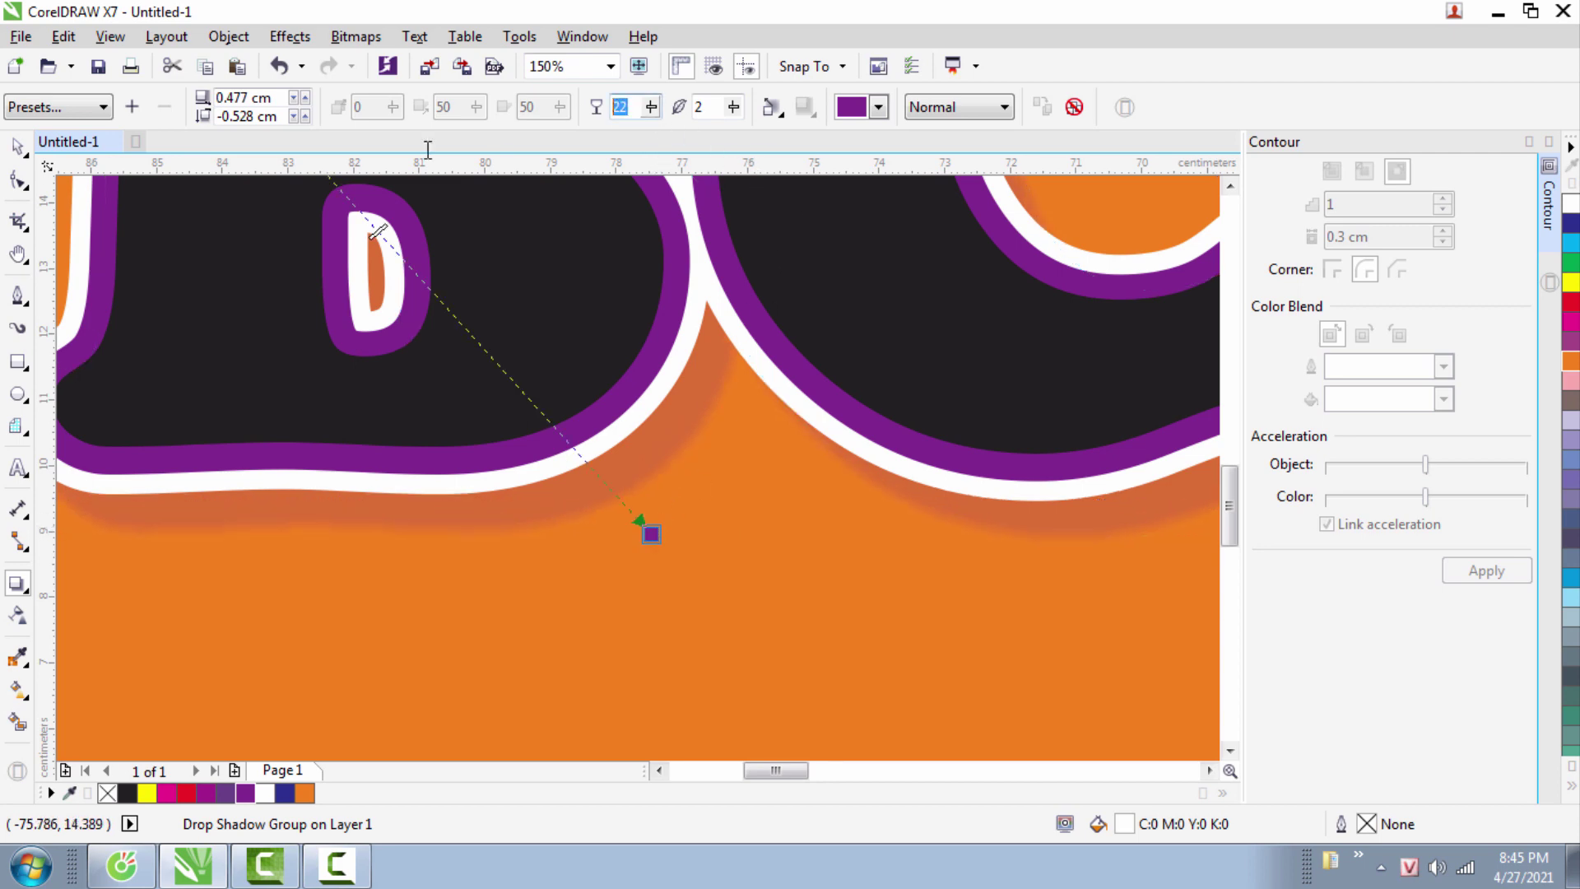
pyautogui.write('80')
pyautogui.press('Return')
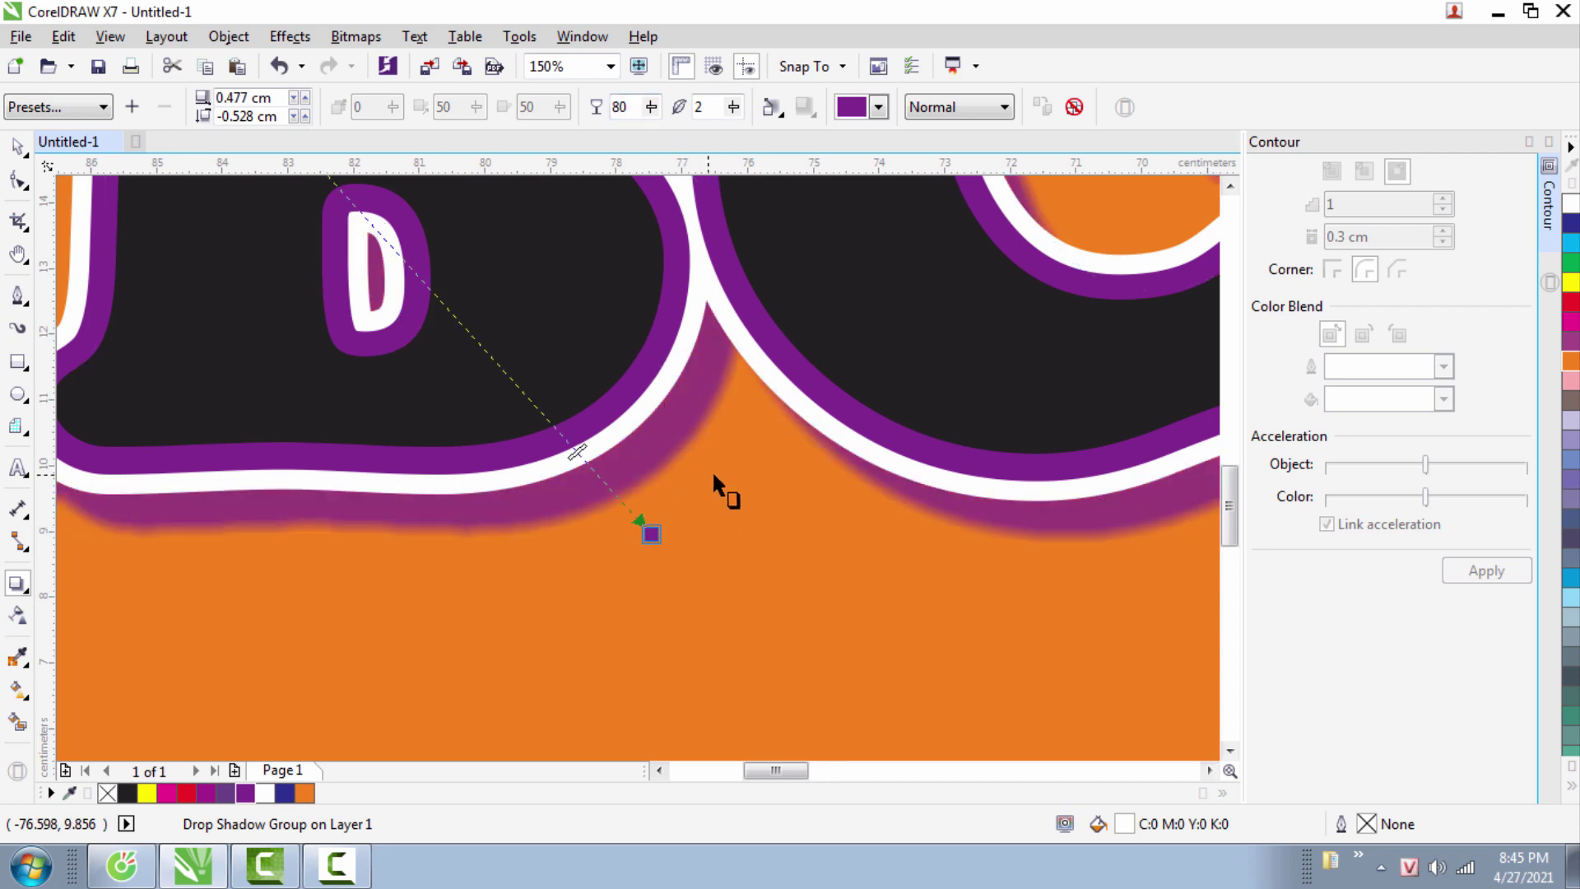
# - Set the drop shadow's feathering to 4 and its opacity to 60
pyautogui.scroll(-2, 713, 473)
pyautogui.scroll(-1, 712, 476)
pyautogui.scroll(1, 670, 494)
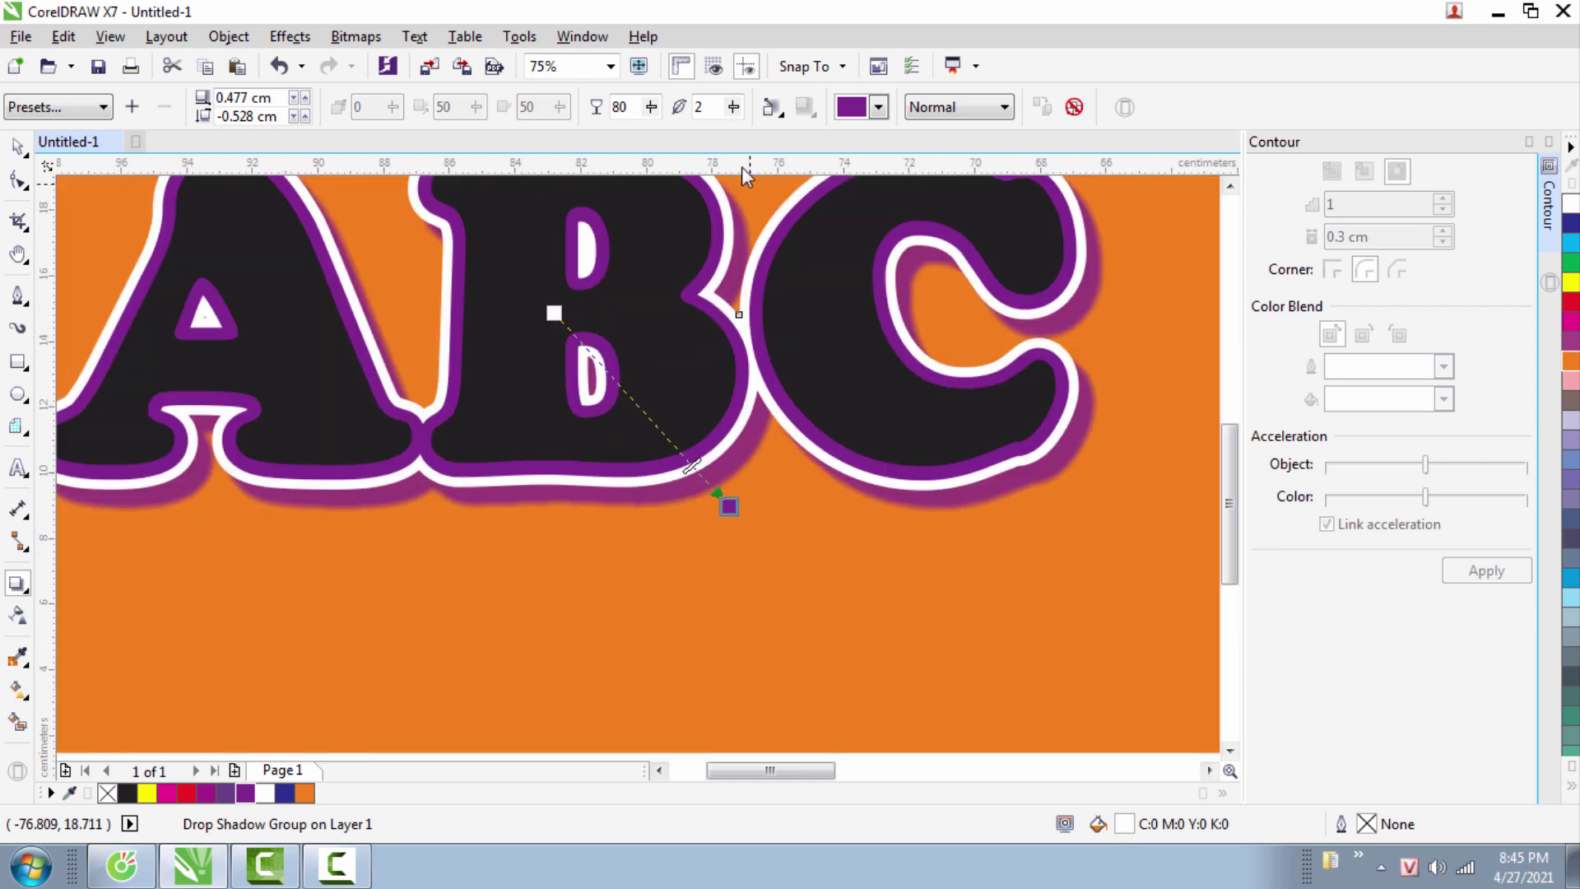
pyautogui.write('4')
pyautogui.press('Return')
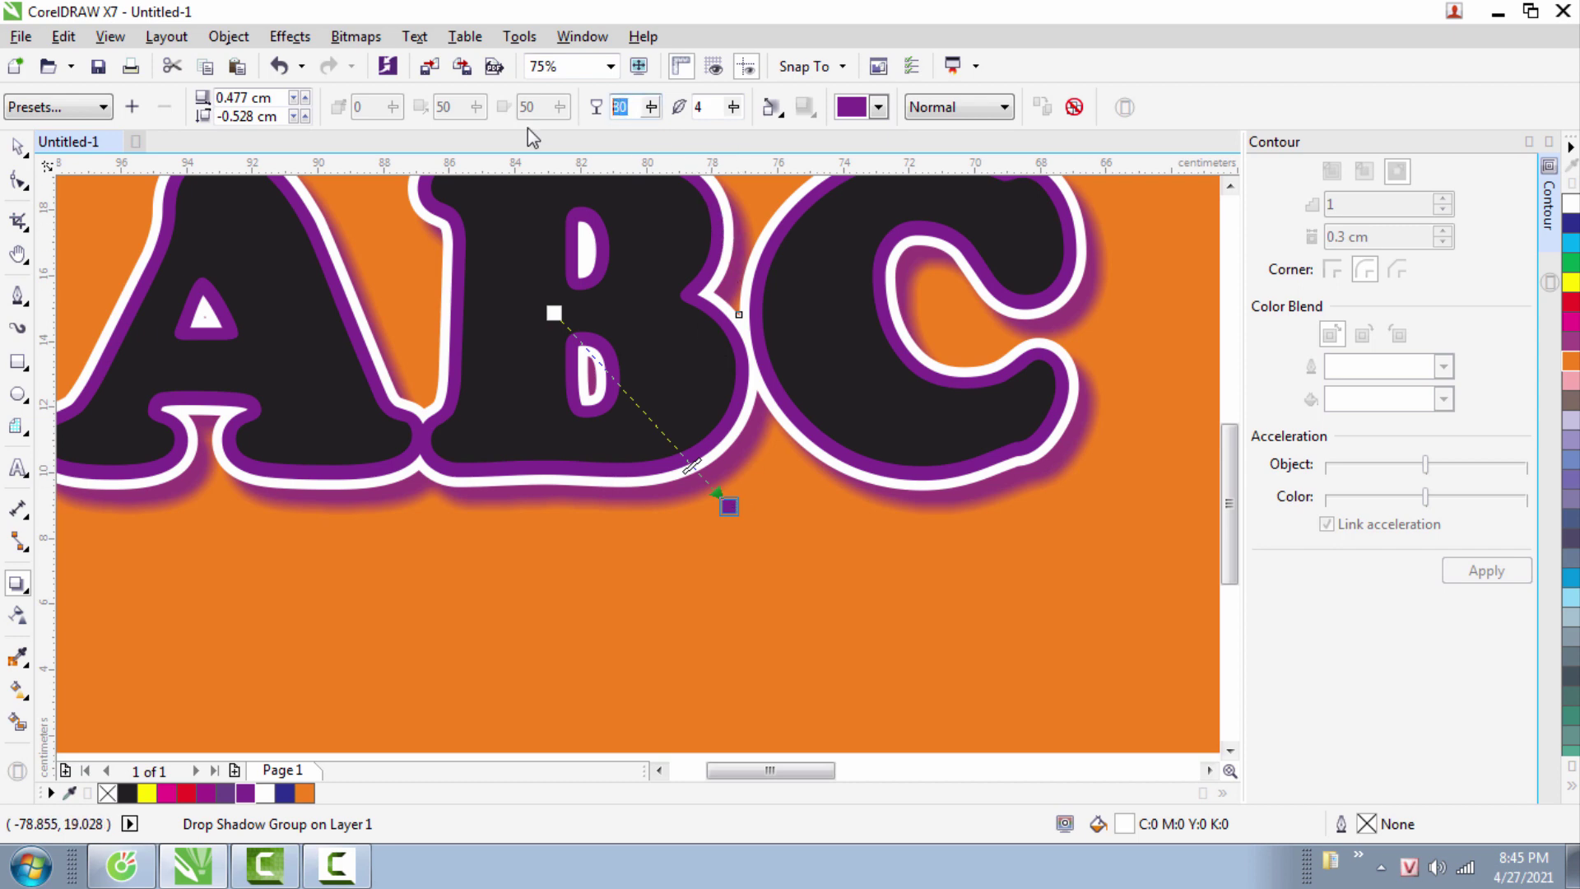
pyautogui.write('60')
pyautogui.press('Return')
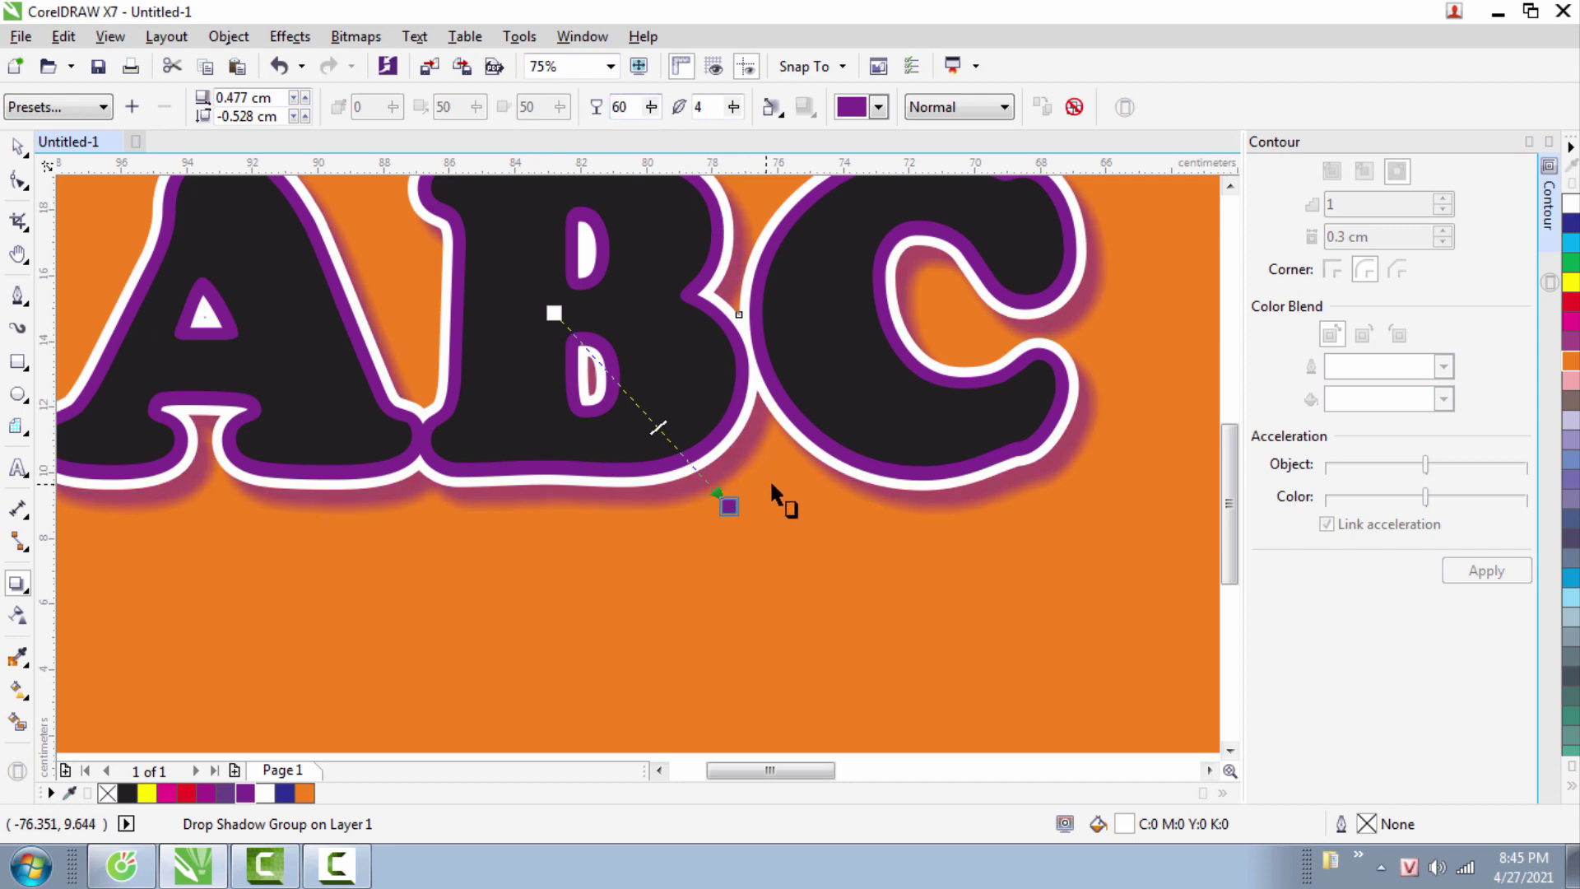
# - Nudge the drop shadow slightly farther out, to an offset of about 0.498 cm by -0.551 cm
pyautogui.scroll(-4, 742, 482)
pyautogui.scroll(10, 753, 502)
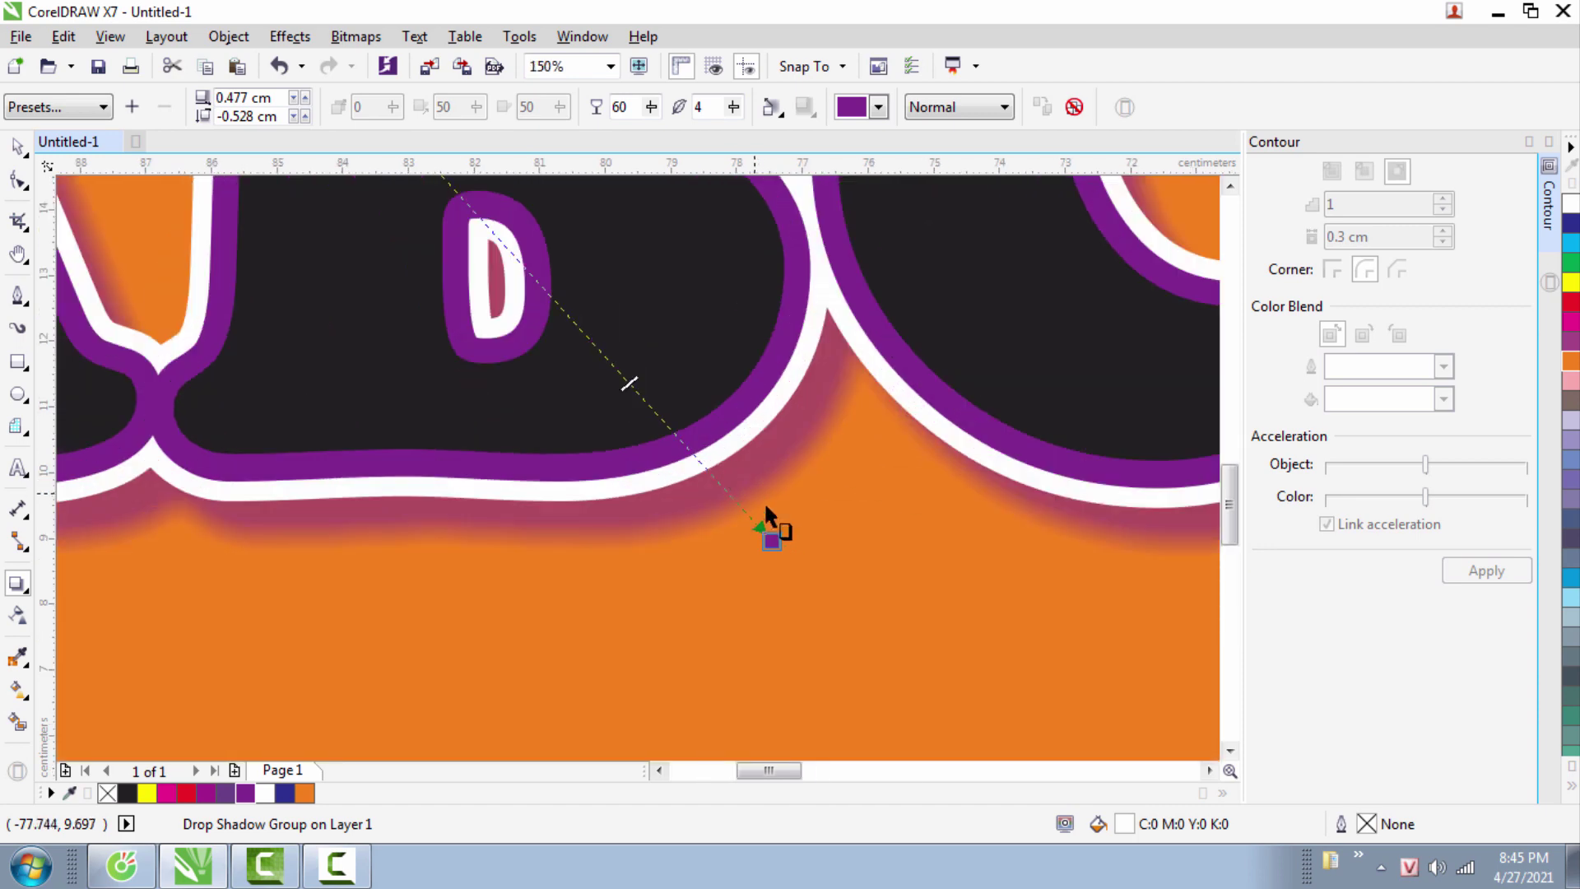
pyautogui.moveTo(804, 607); pyautogui.dragTo(812, 614)
pyautogui.scroll(-1, 772, 486)
pyautogui.scroll(-4, 773, 486)
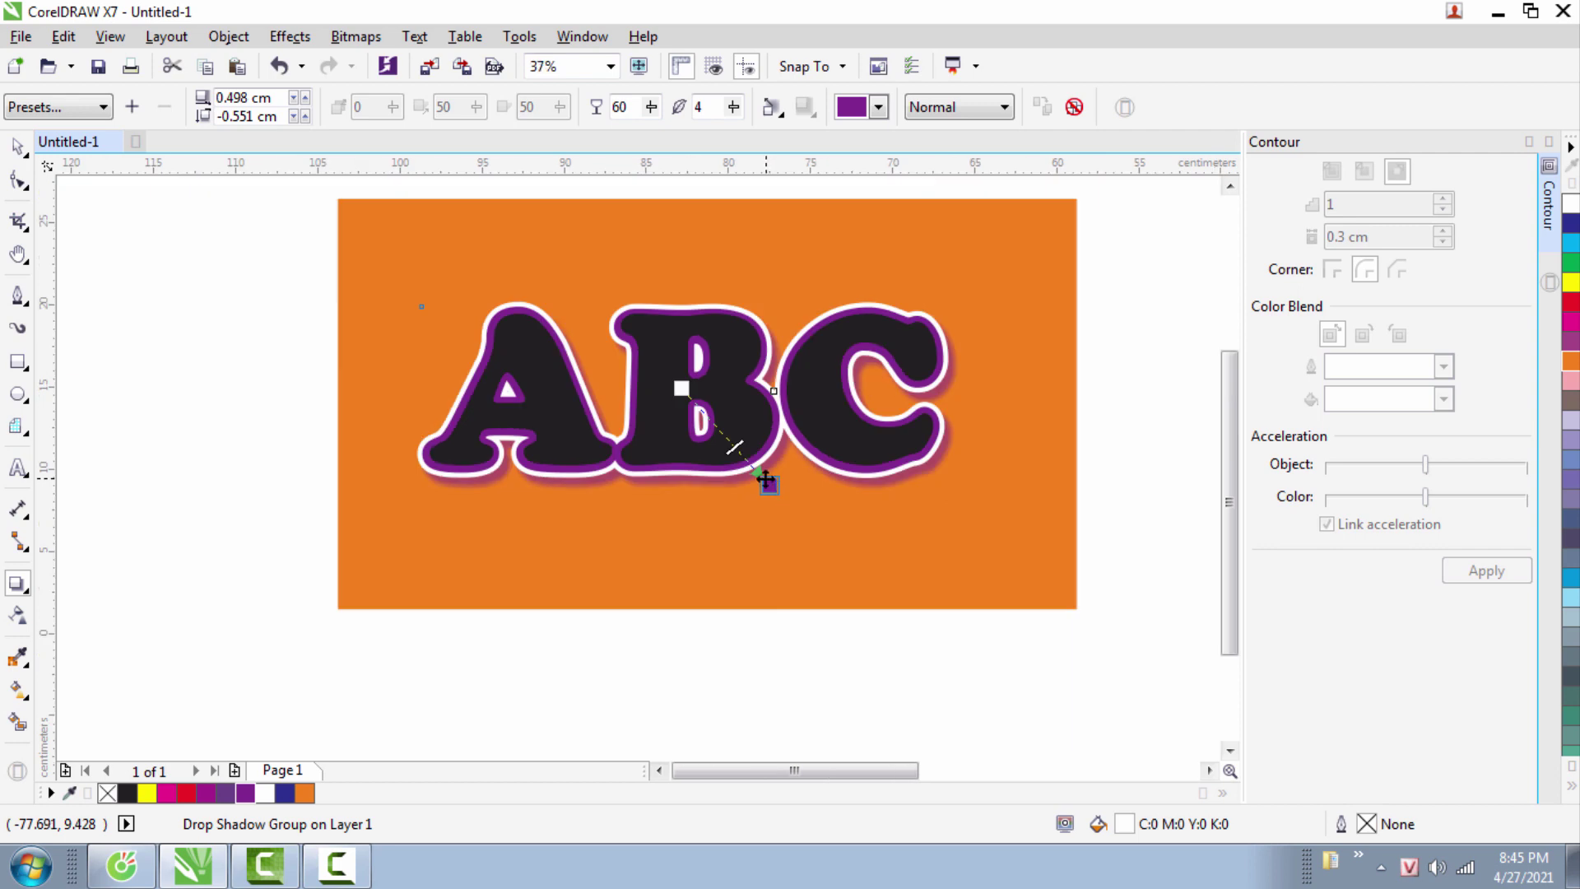
# - Clear the selection and close the Contour docker
pyautogui.click(17, 147)
pyautogui.click(182, 360)
pyautogui.scroll(1, 721, 394)
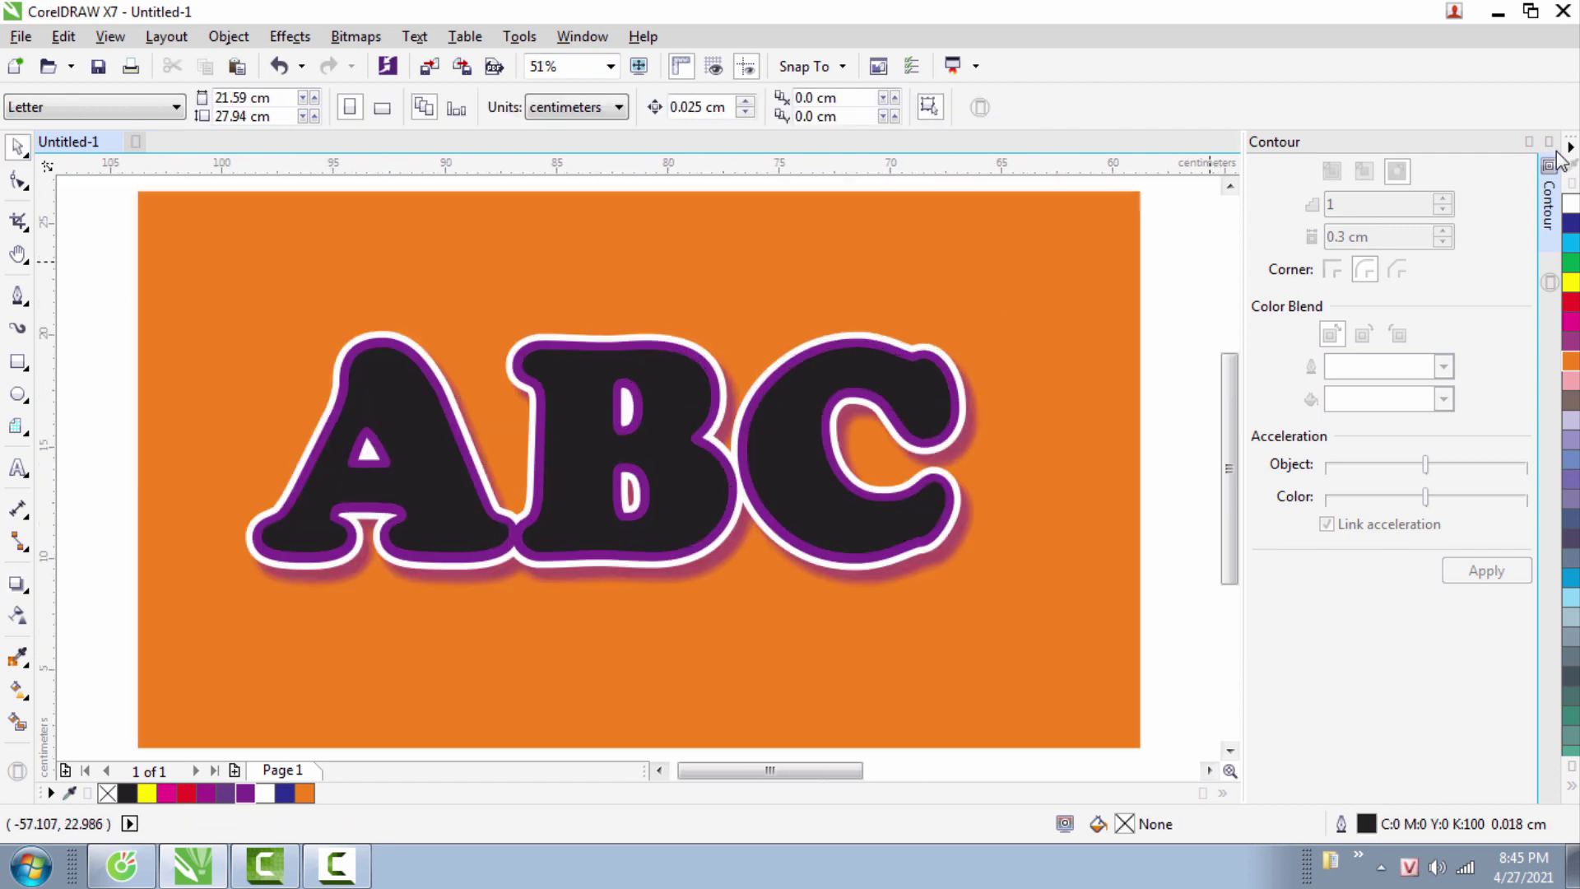
pyautogui.click(1549, 141)
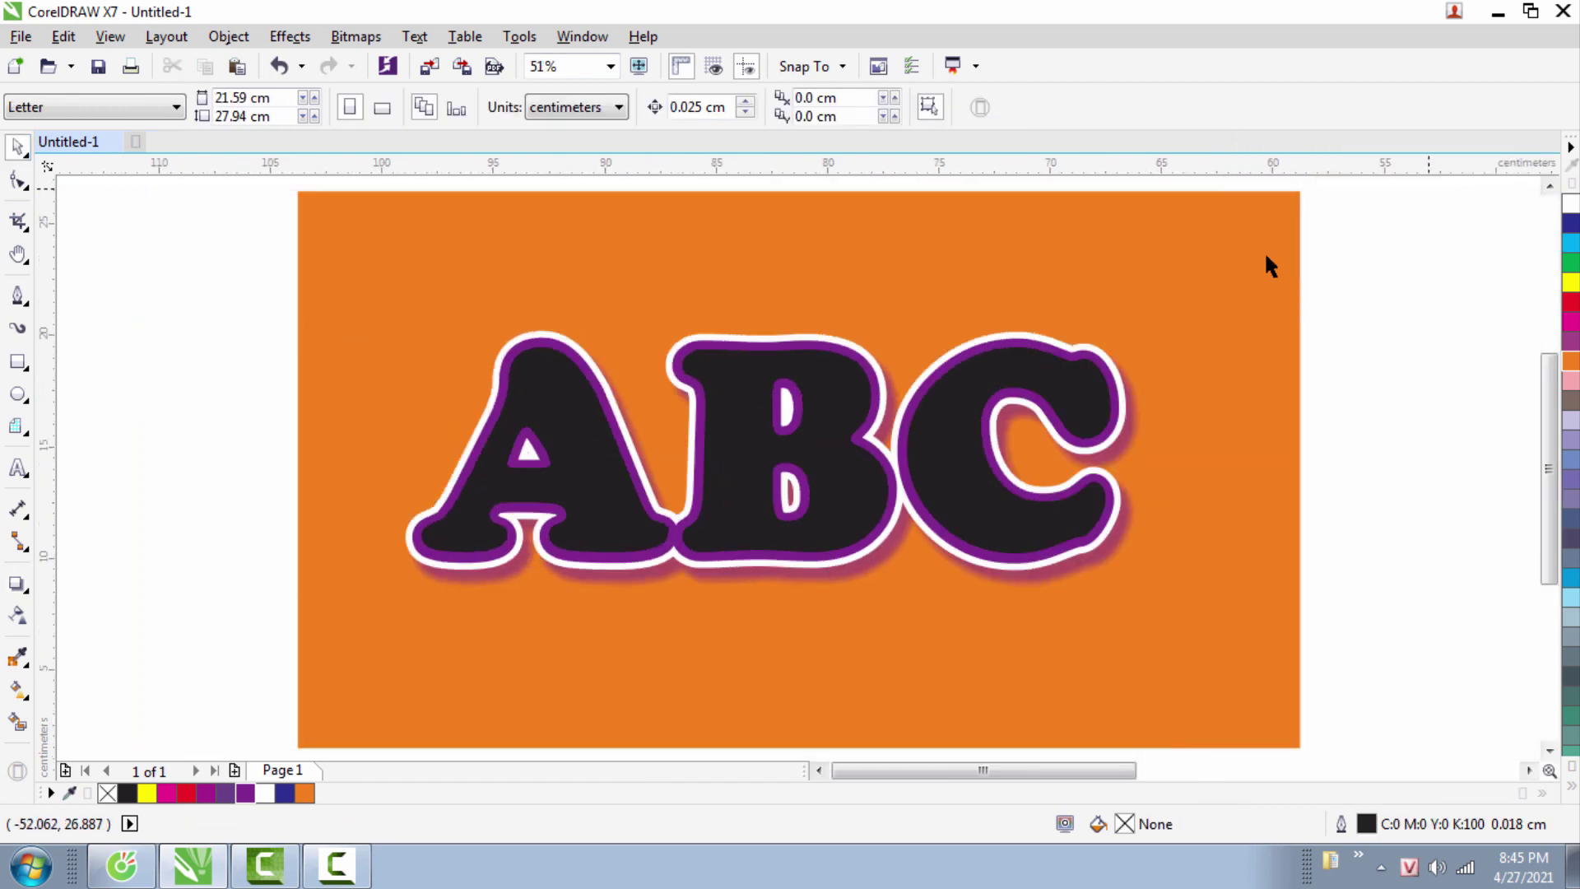
# - Apply a linear fountain fill running from red to yellow to the black ABC text using Interactive Fill
pyautogui.click(831, 474)
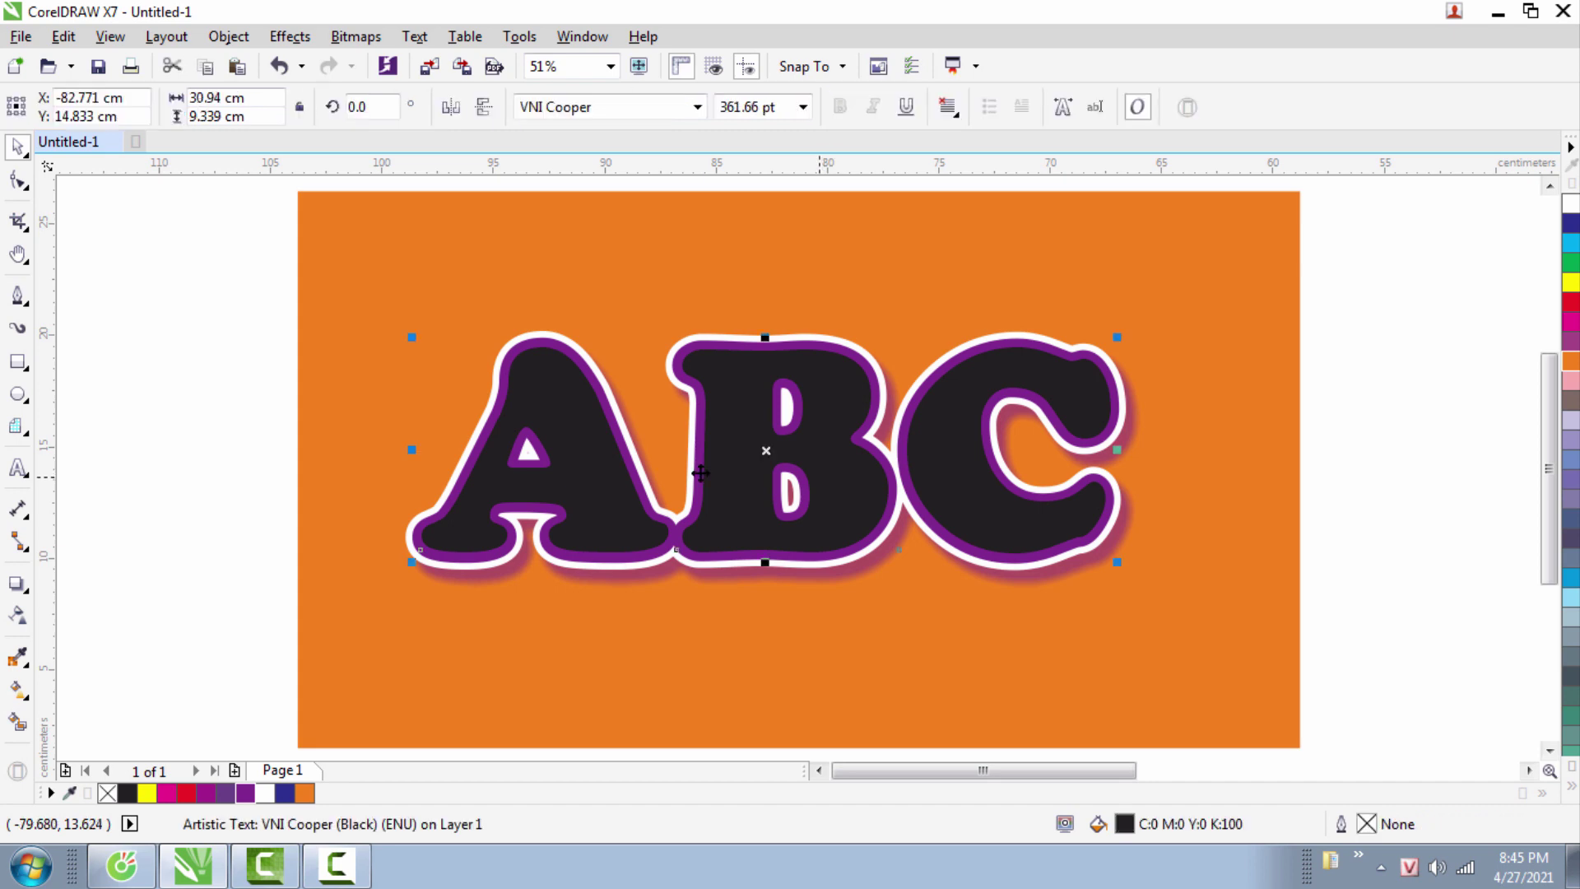
pyautogui.click(20, 694)
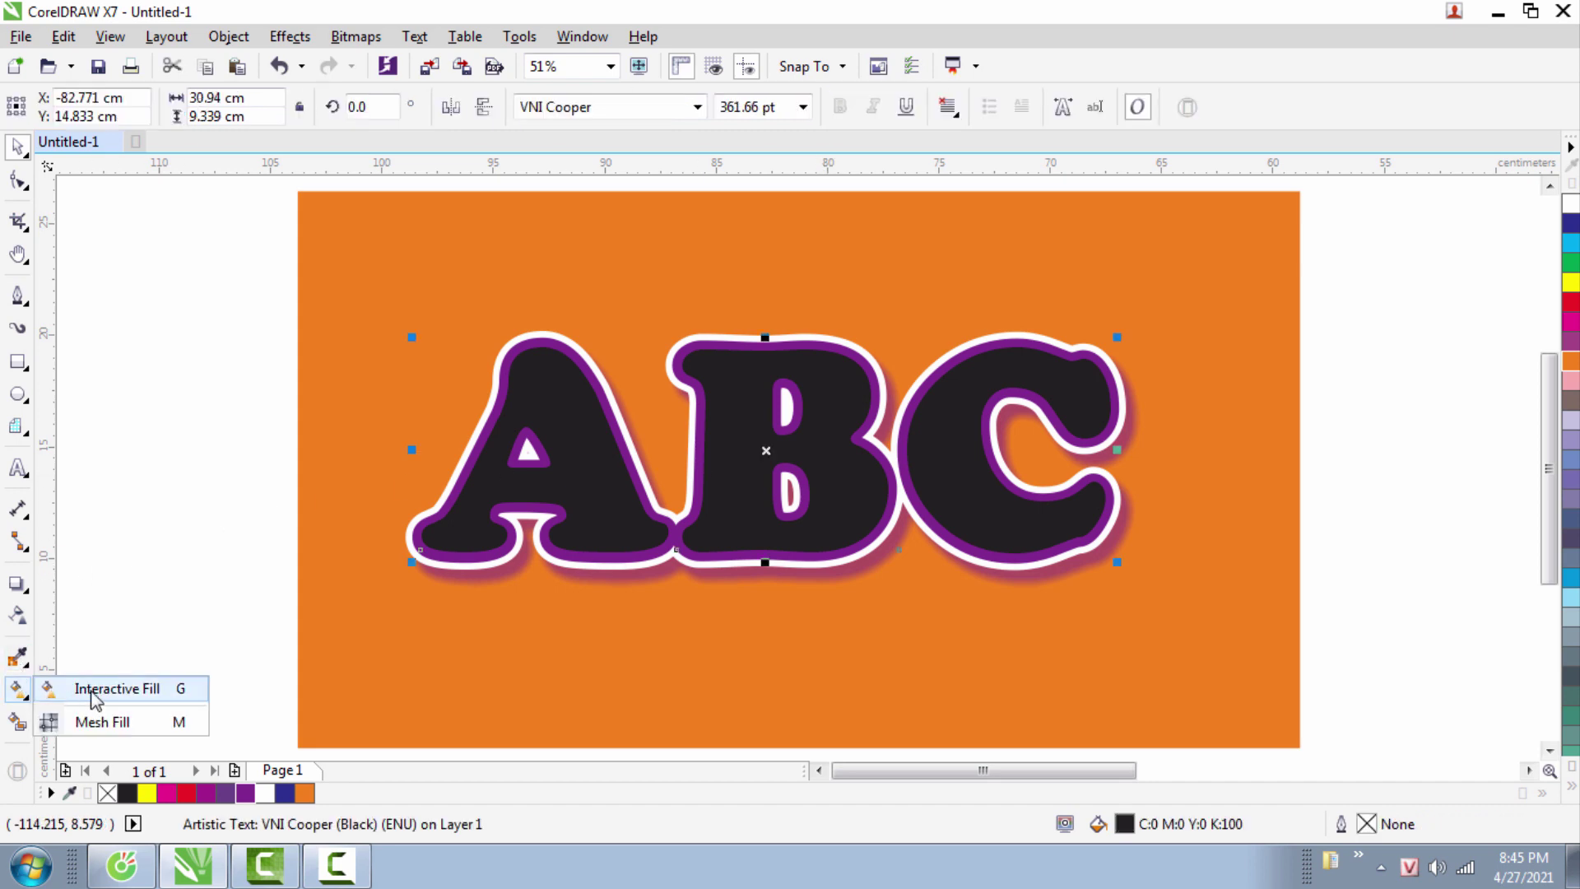
pyautogui.click(111, 694)
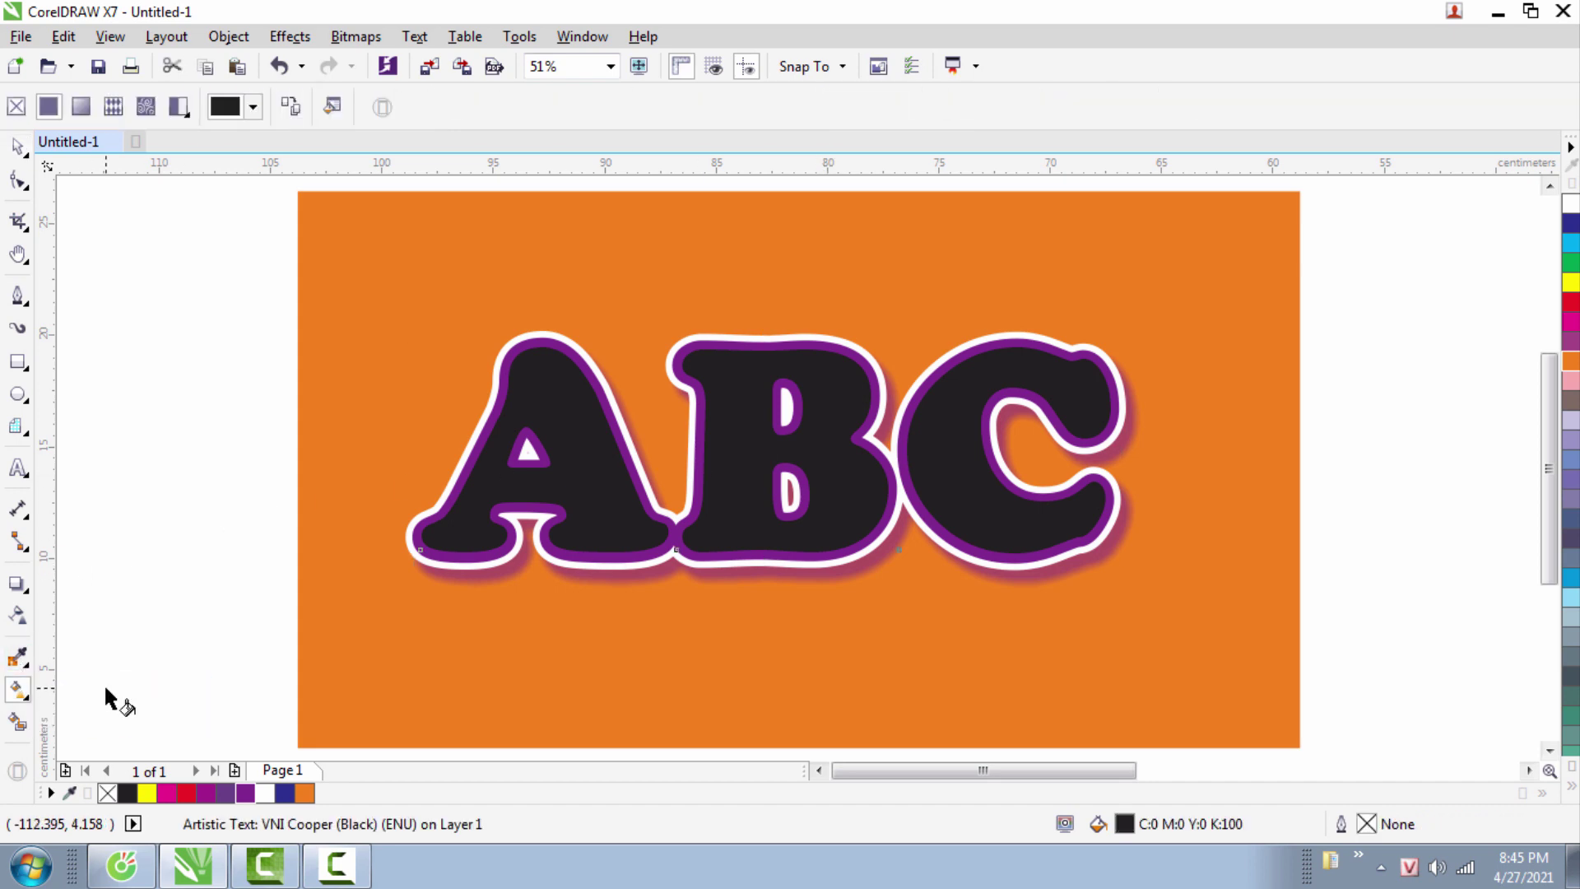
pyautogui.click(81, 106)
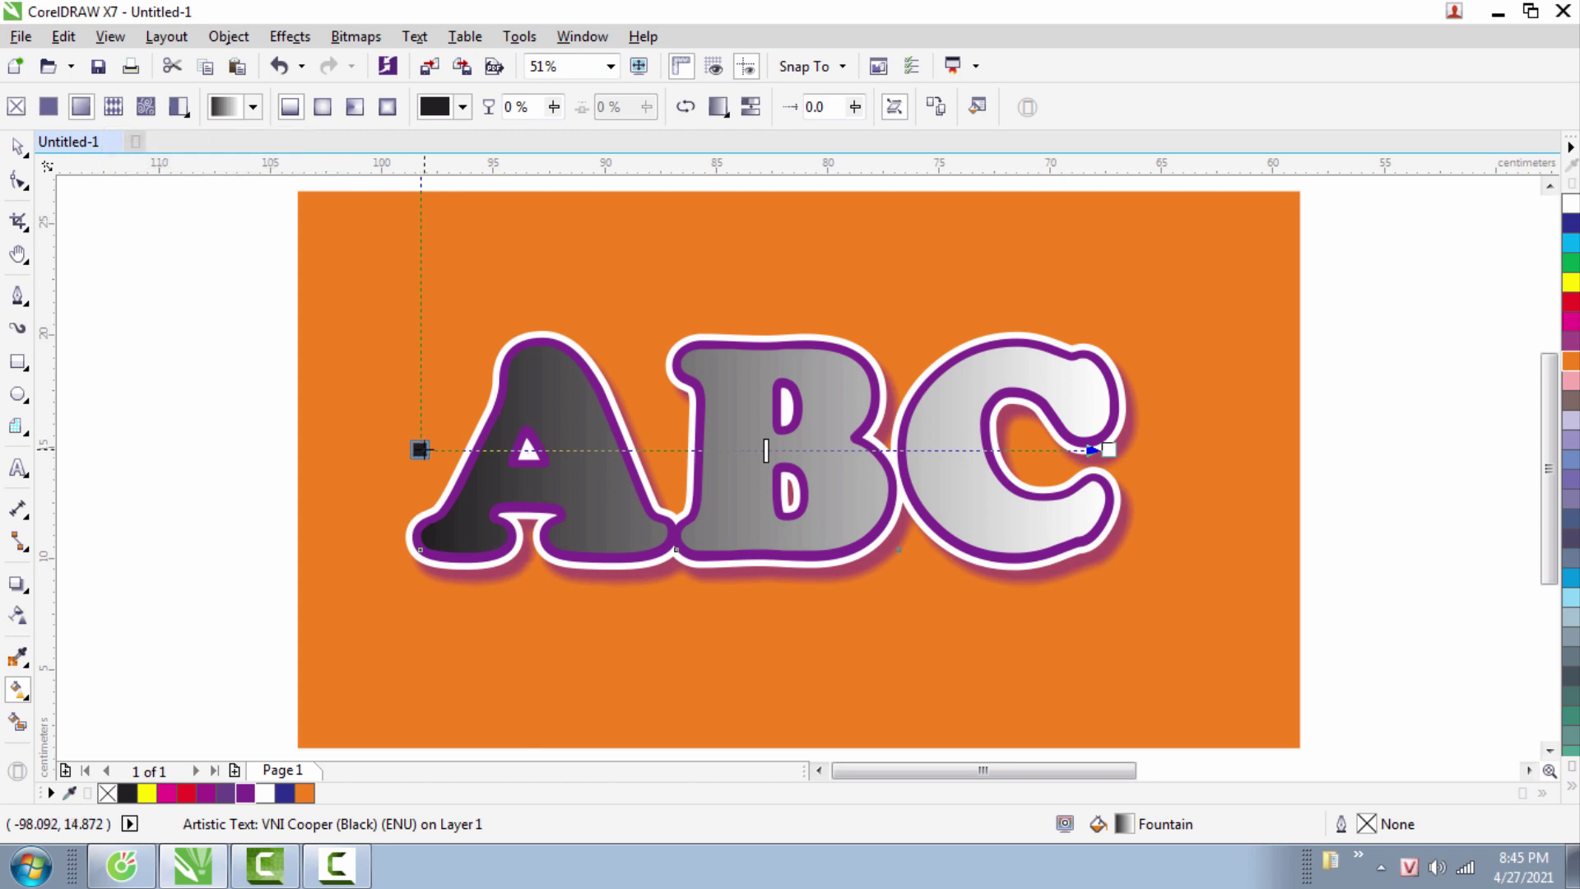
pyautogui.click(419, 450)
pyautogui.click(1570, 303)
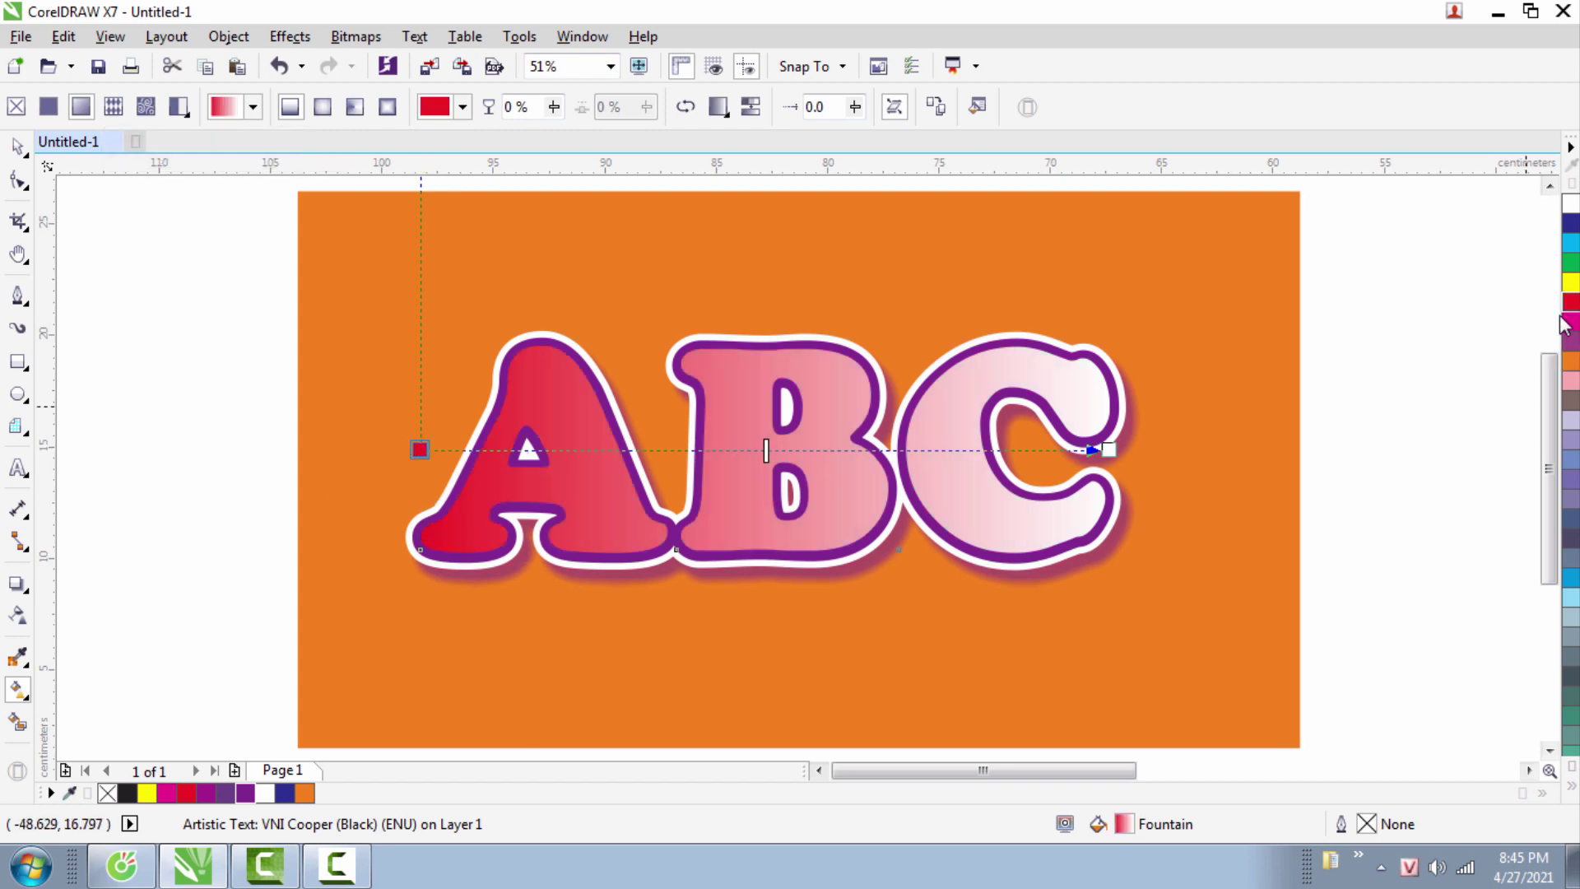
pyautogui.click(1108, 450)
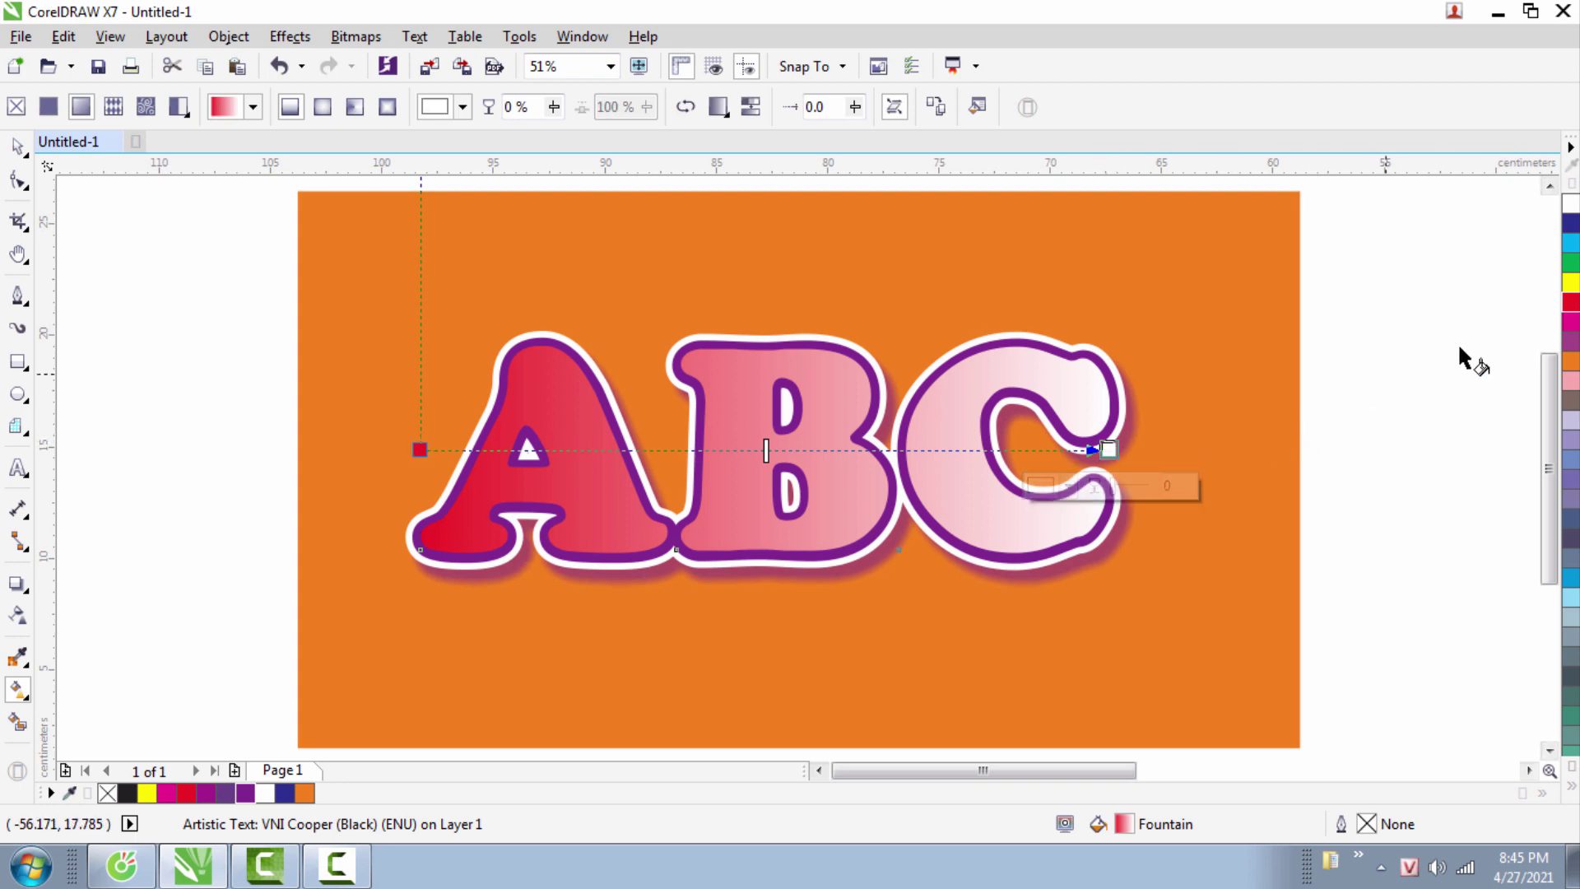
pyautogui.click(1571, 283)
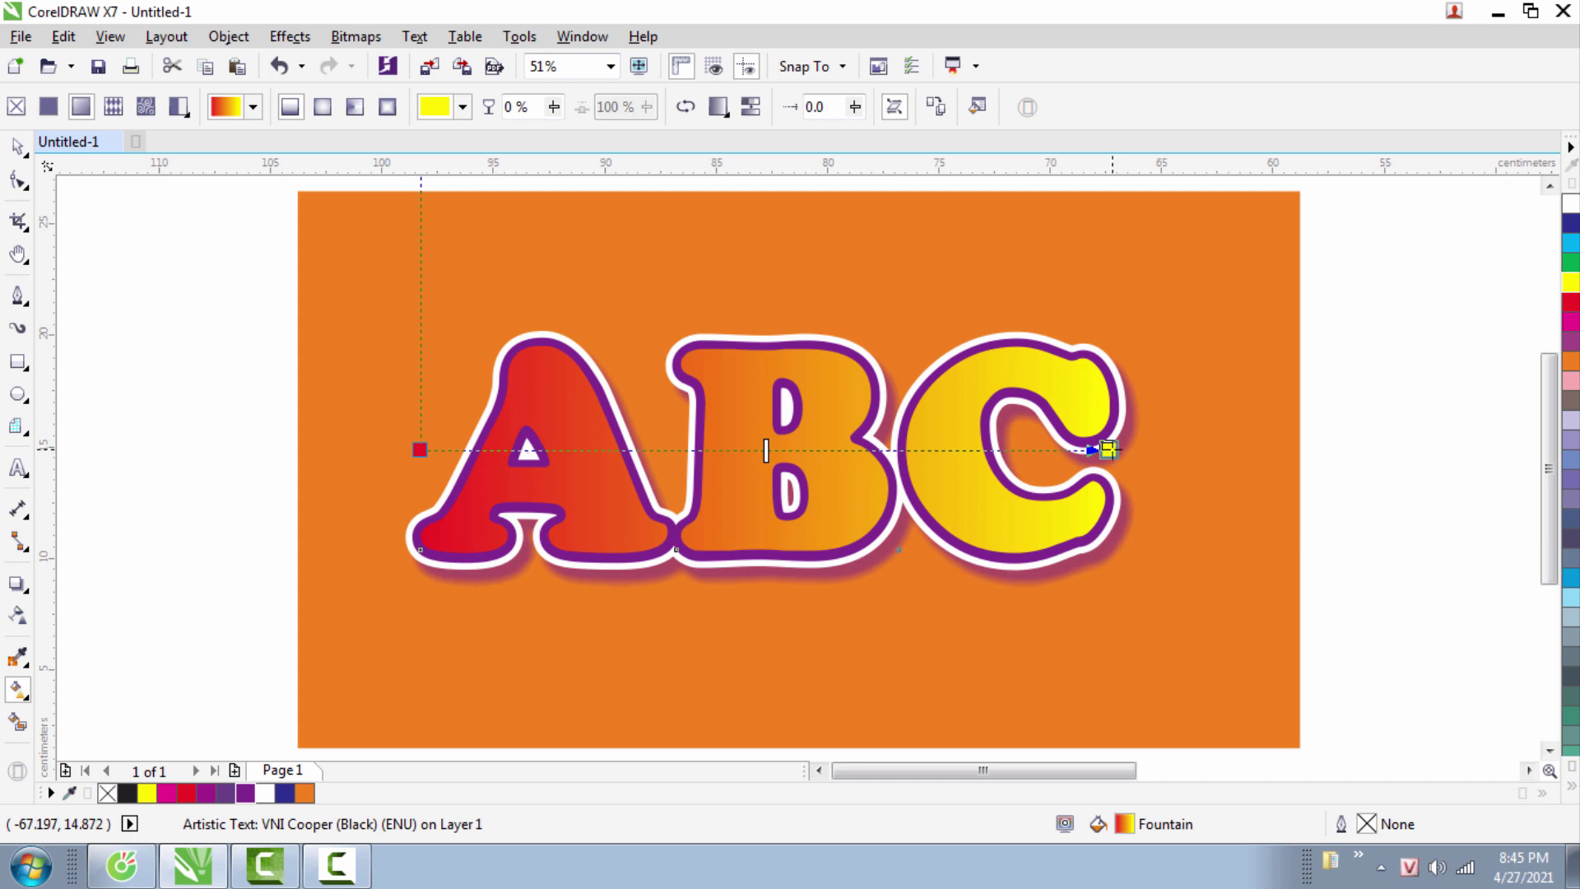
# - Turn the text's gradient vertical with yellow above and red below, tighten the transition around mid-height, and clear the selection
pyautogui.moveTo(1108, 450); pyautogui.dragTo(738, 352)
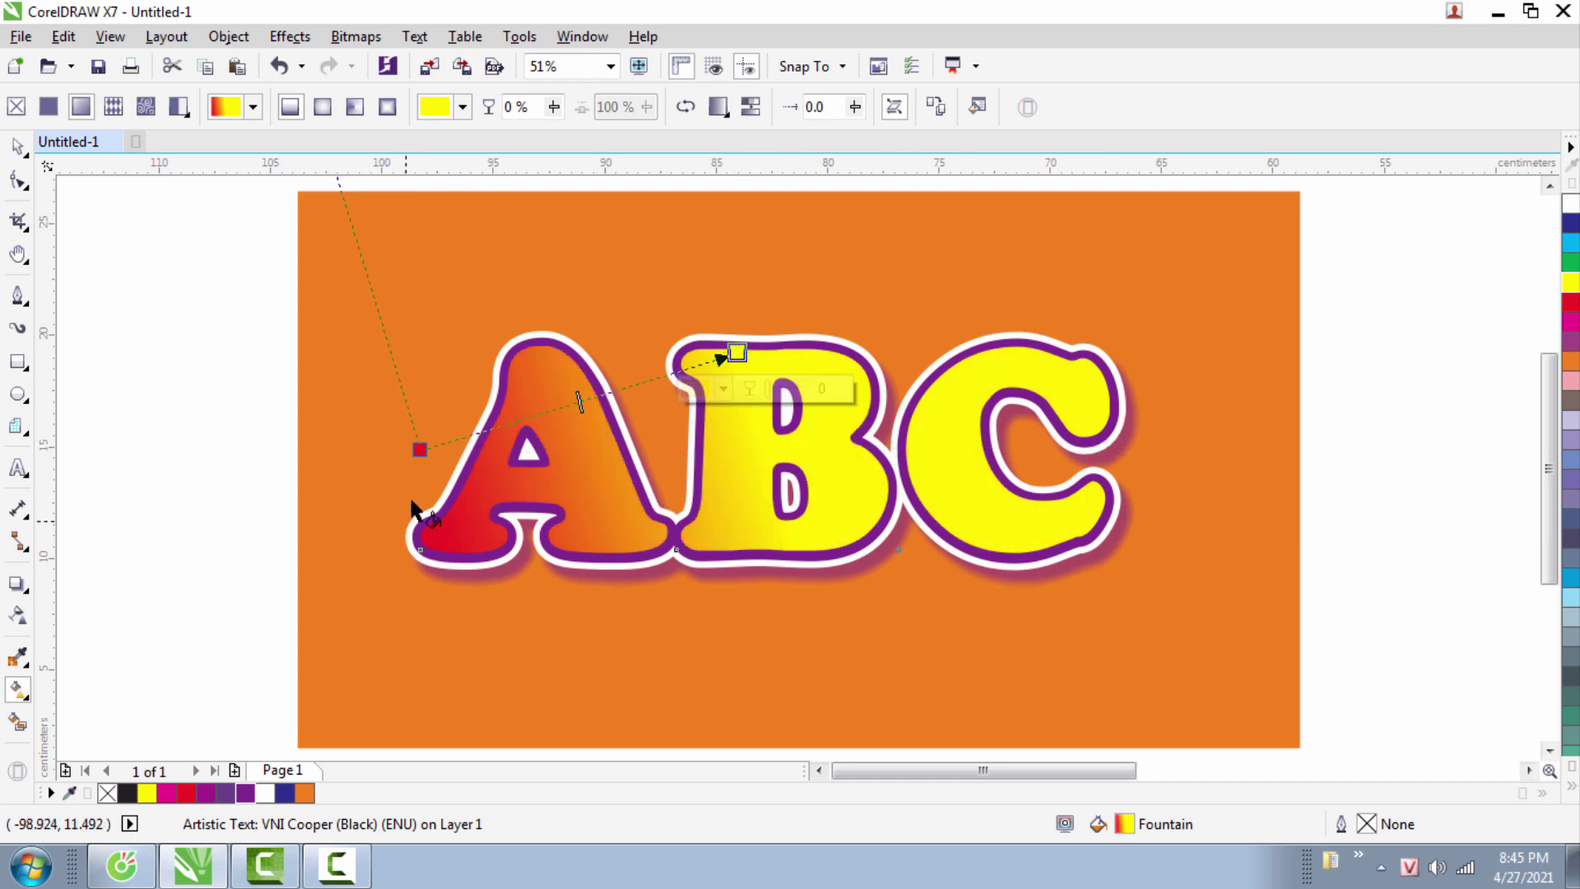
pyautogui.moveTo(420, 450); pyautogui.dragTo(737, 537)
pyautogui.moveTo(737, 353); pyautogui.dragTo(738, 375)
pyautogui.moveTo(738, 536); pyautogui.dragTo(738, 484)
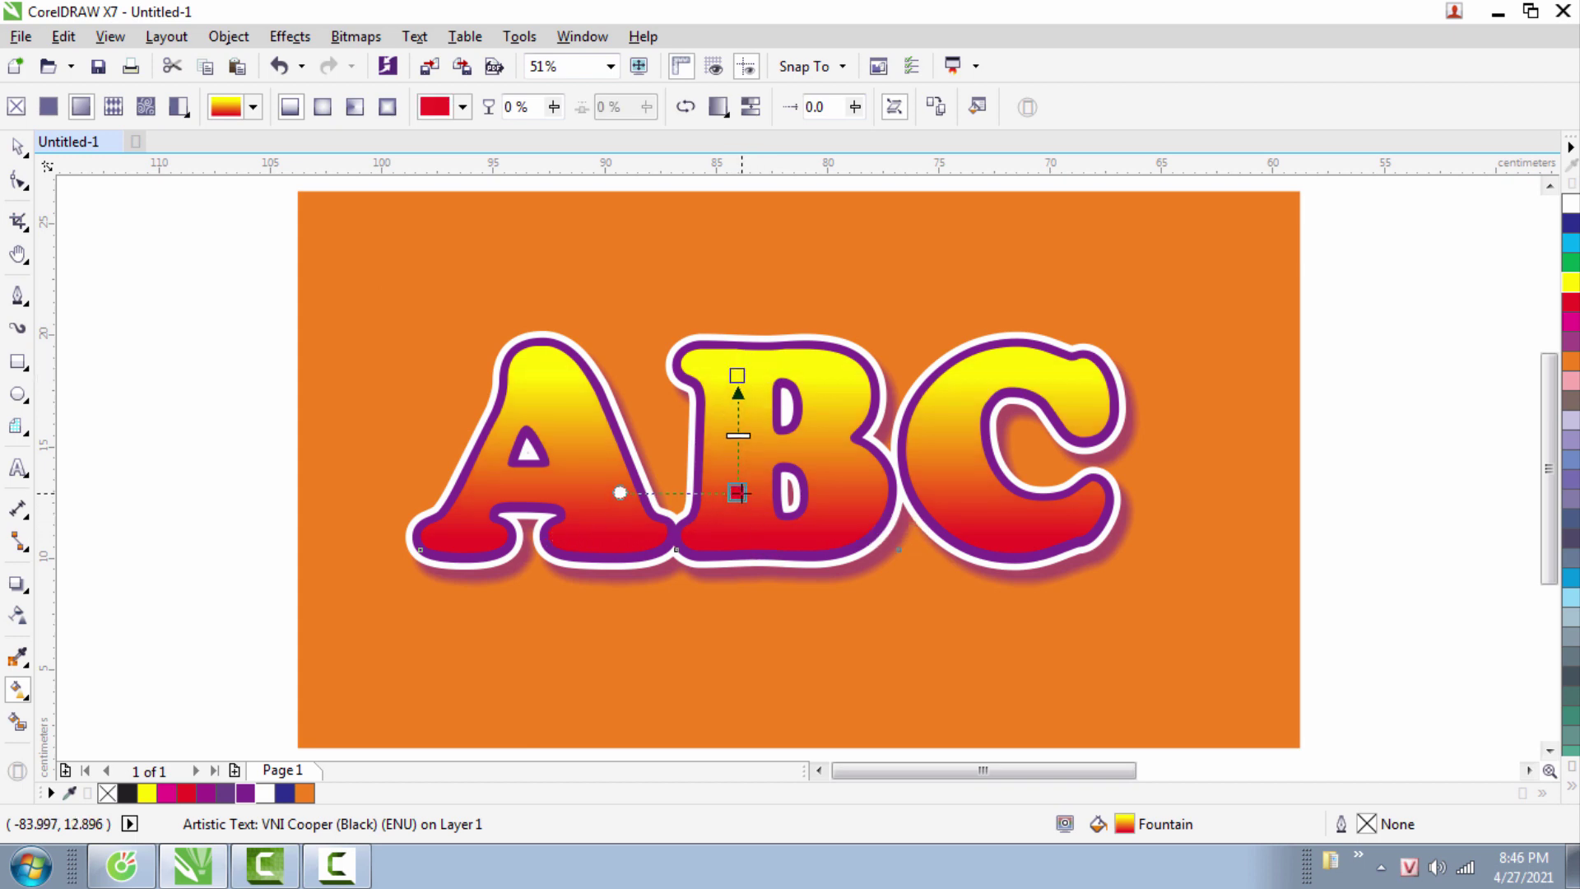
pyautogui.moveTo(738, 376); pyautogui.dragTo(738, 387)
pyautogui.click(738, 484)
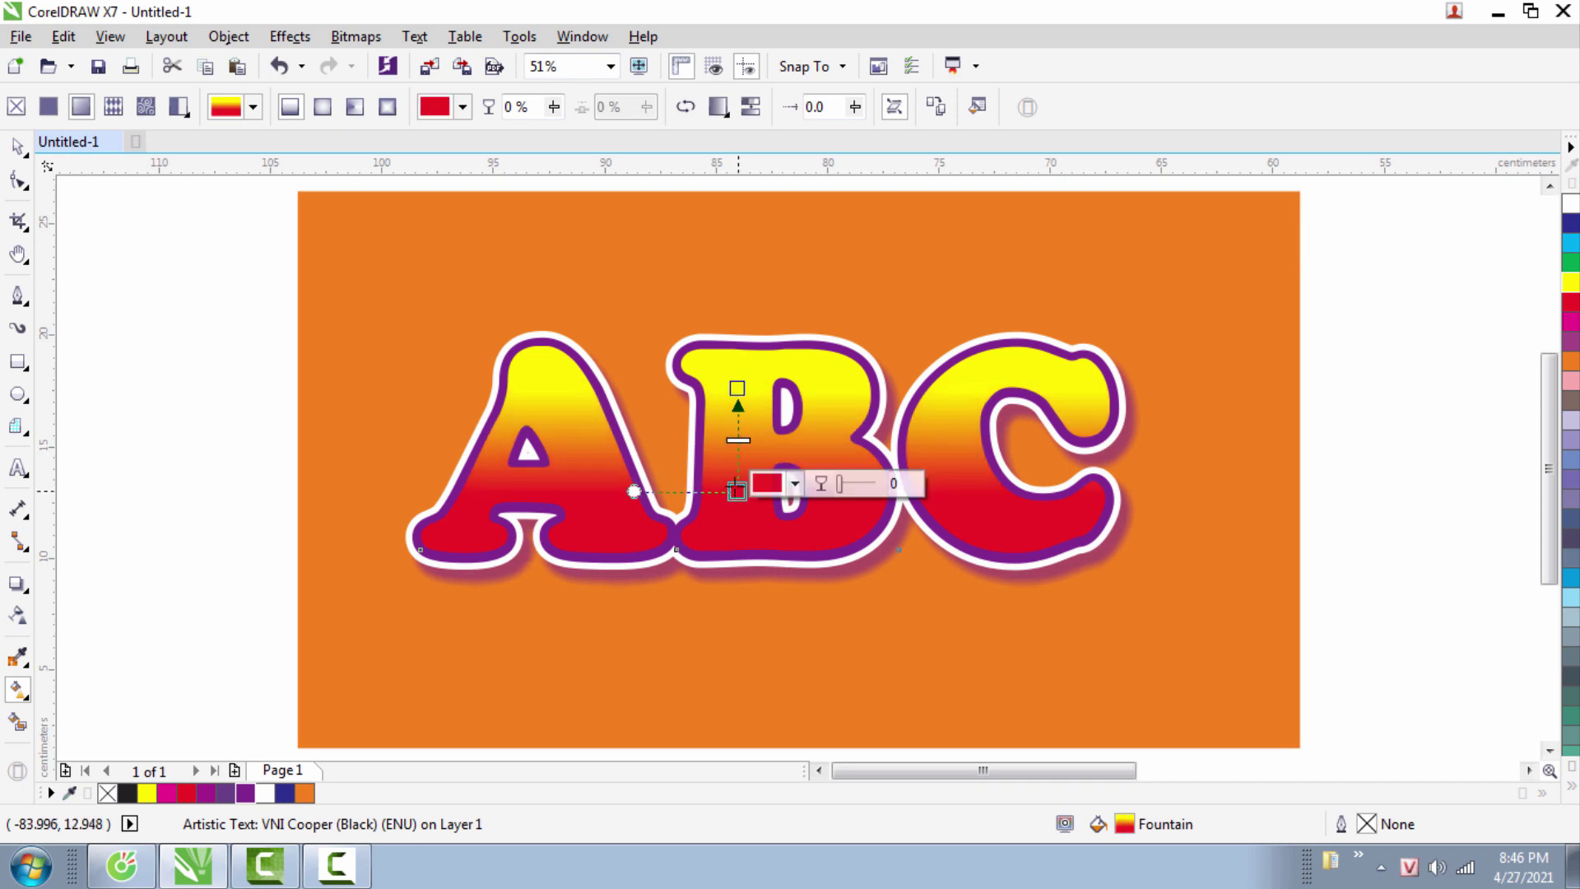
pyautogui.click(19, 147)
pyautogui.click(176, 248)
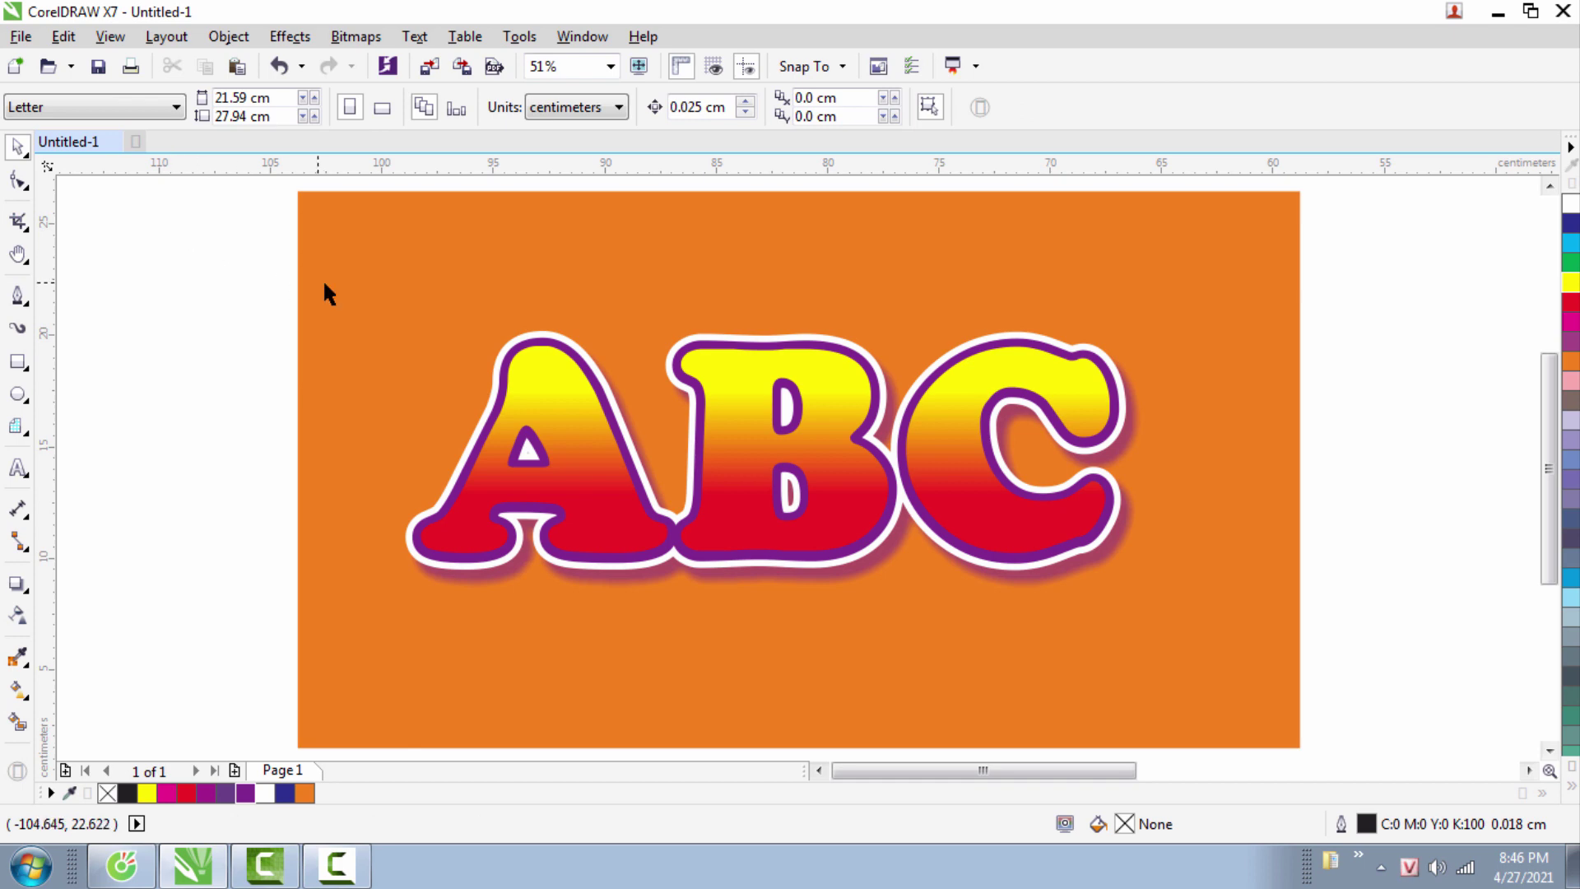
# - Copy the gradient ABC text and place the pasted copy to the right of the orange rectangle
pyautogui.click(568, 399)
pyautogui.scroll(-2, 568, 401)
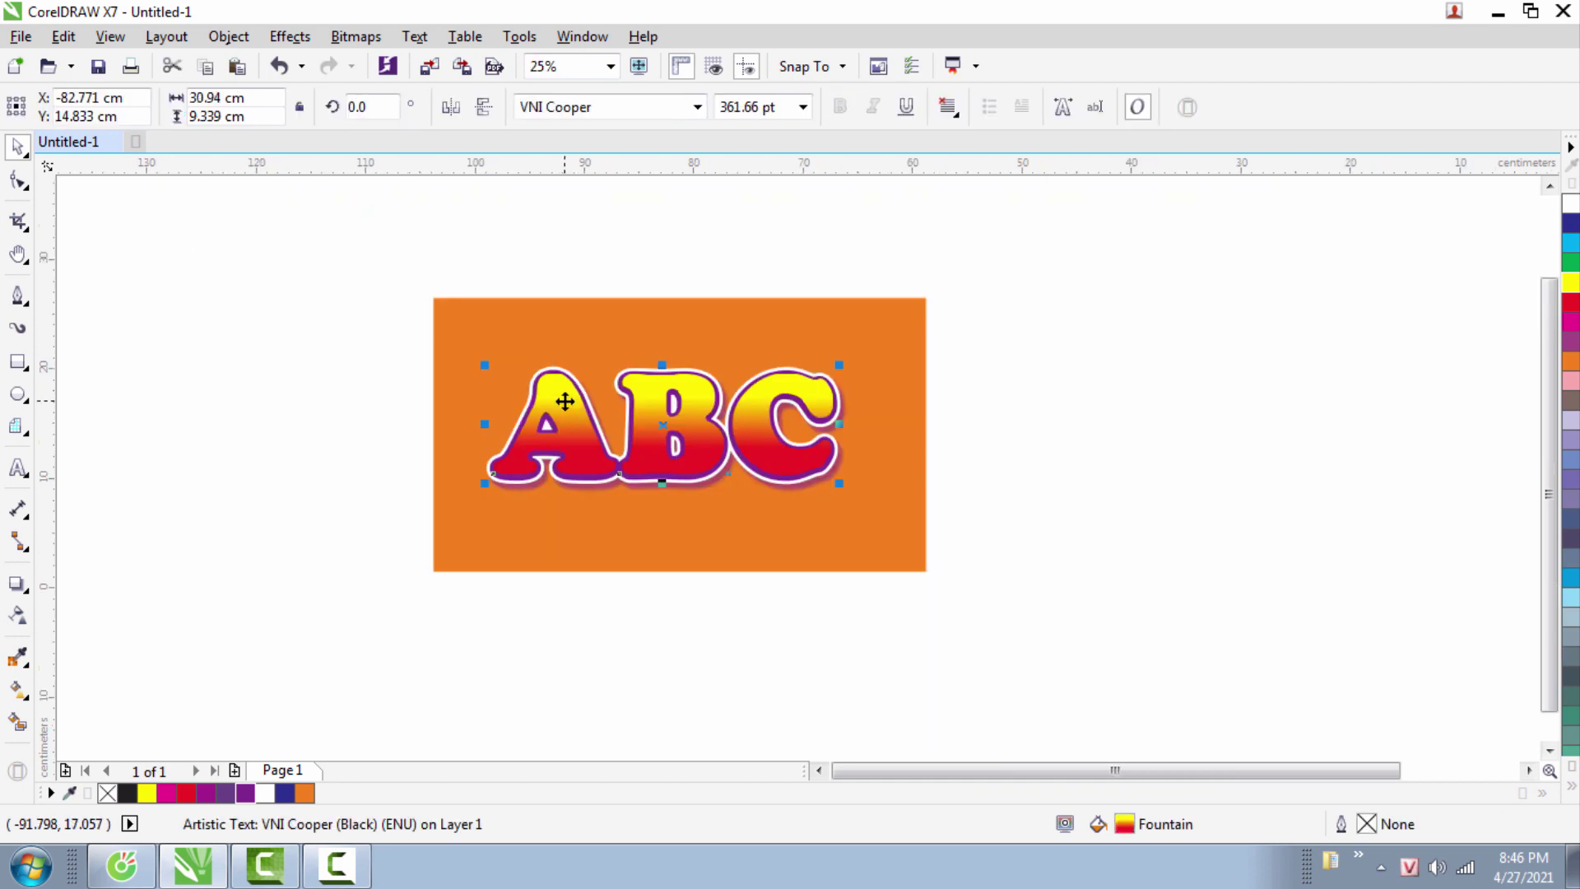
pyautogui.rightClick(565, 401)
pyautogui.click(661, 517)
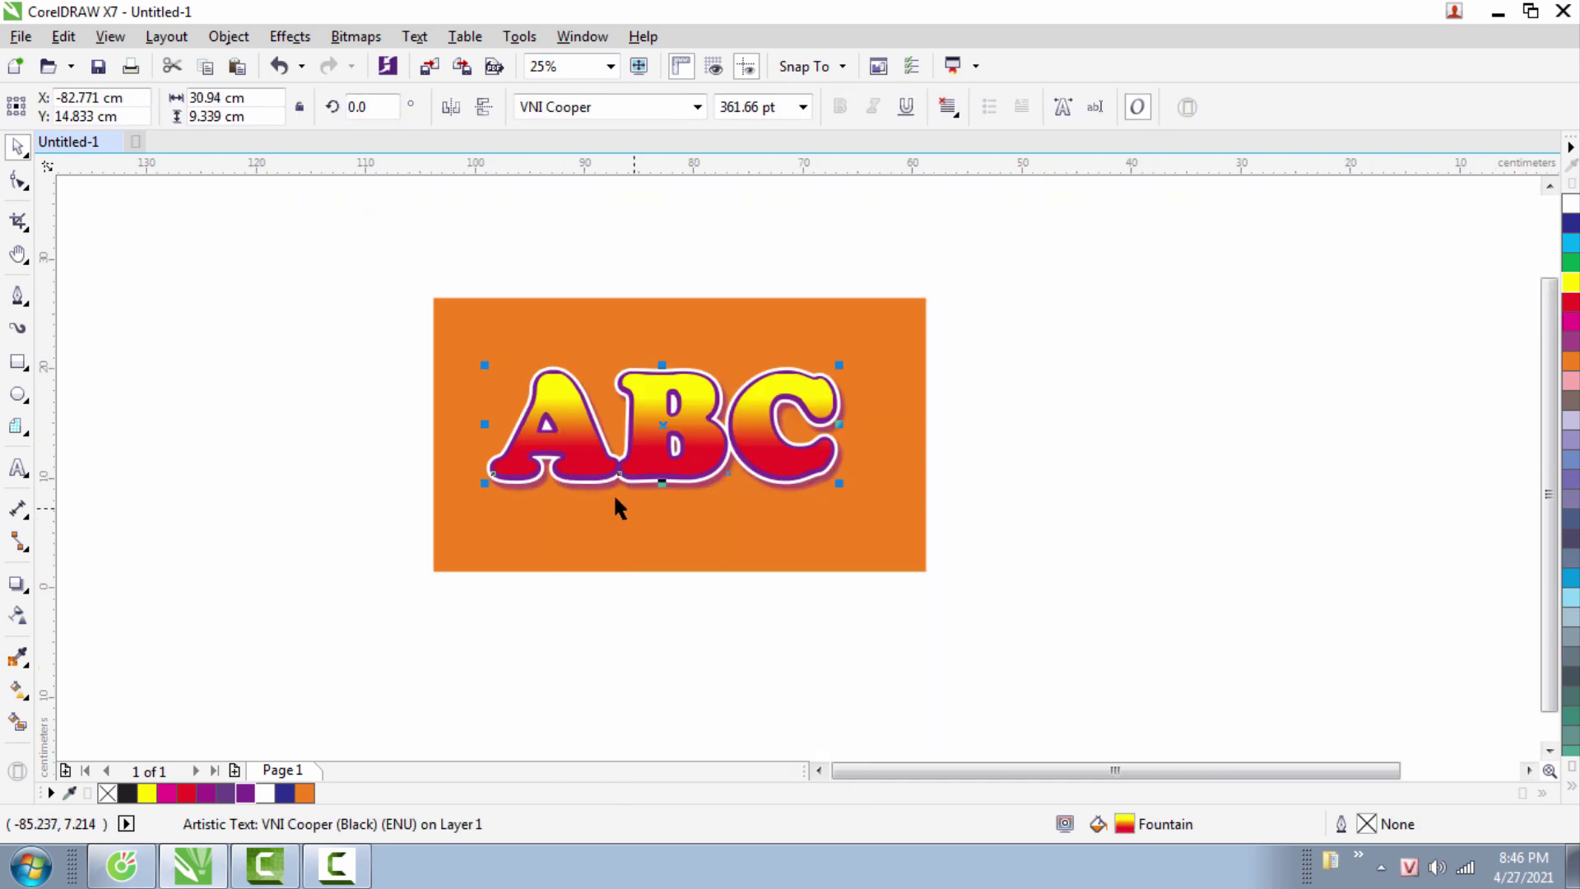
pyautogui.click(64, 36)
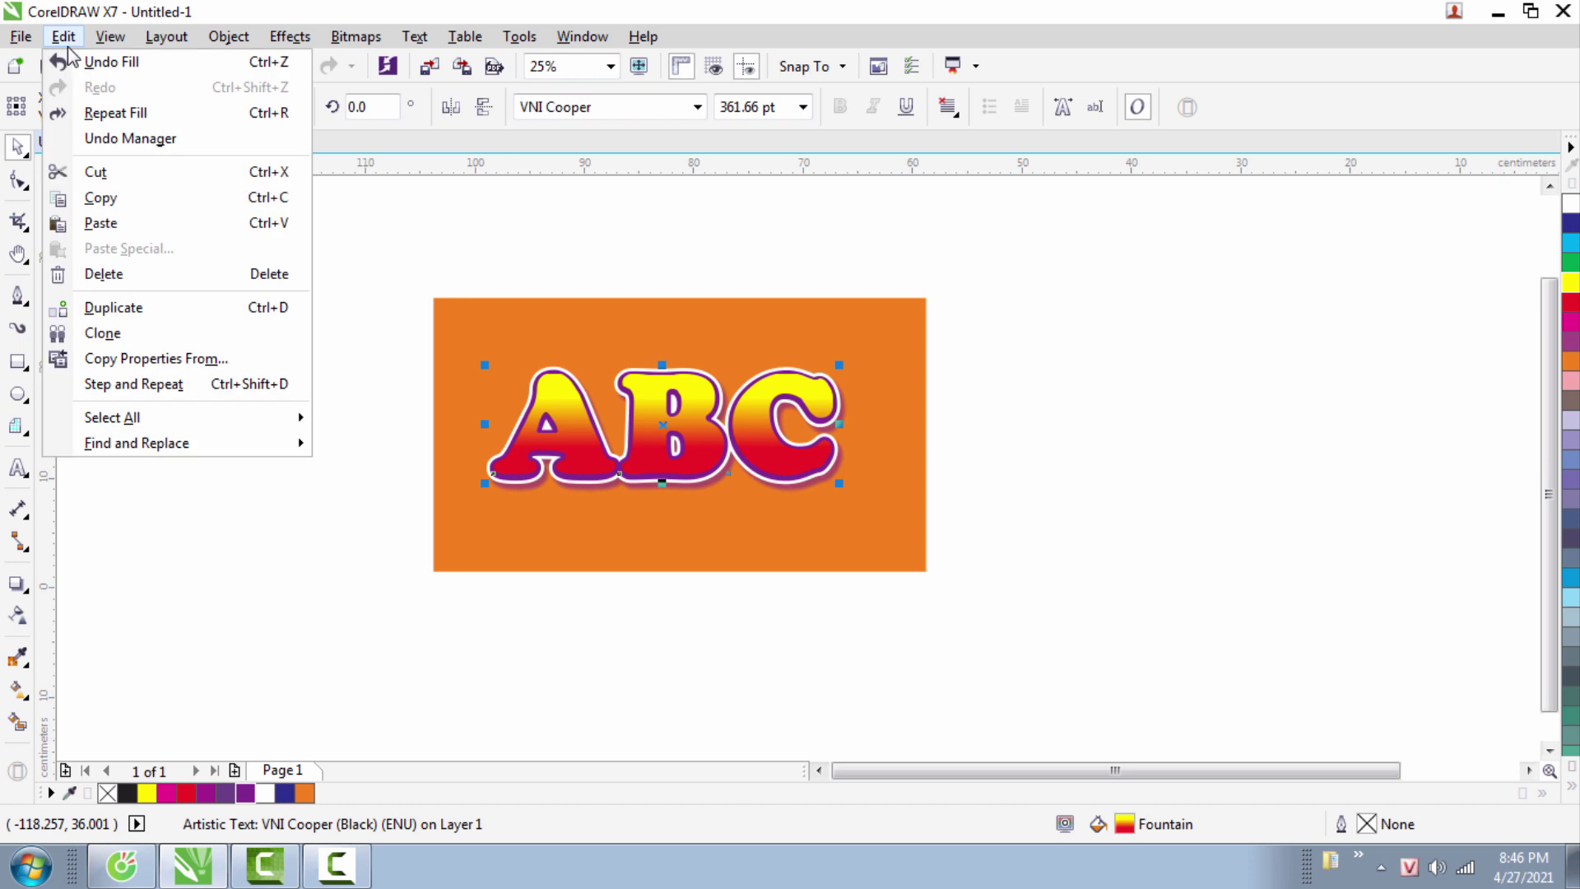
pyautogui.click(101, 223)
pyautogui.moveTo(667, 461); pyautogui.dragTo(1111, 461)
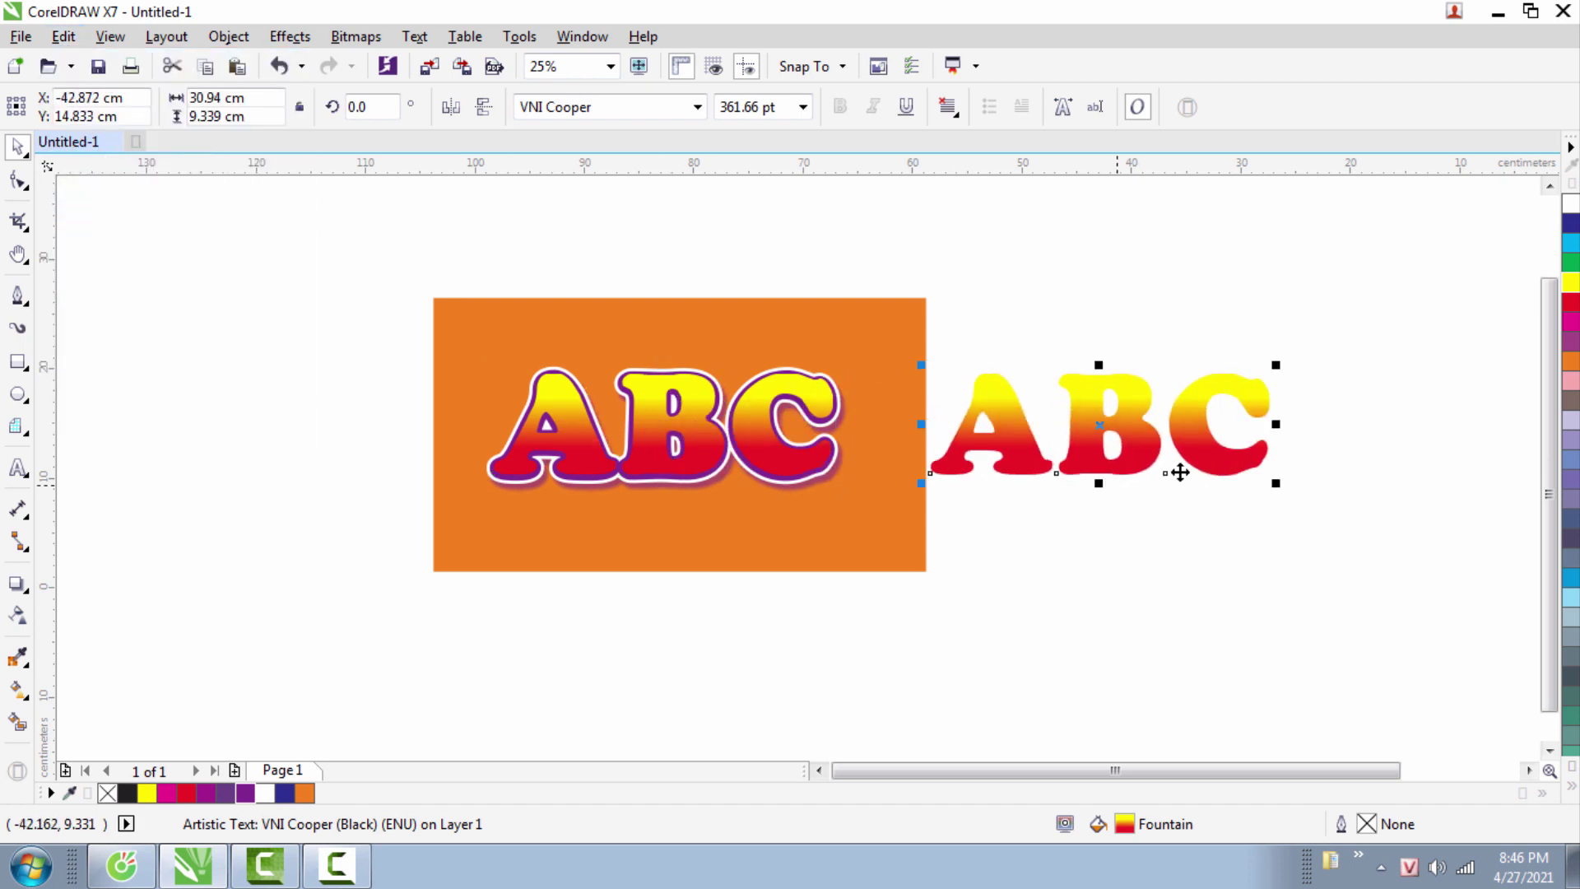
# - Fill the copied ABC text with black and place a duplicate of it farther to the right
pyautogui.click(128, 793)
pyautogui.click(1081, 573)
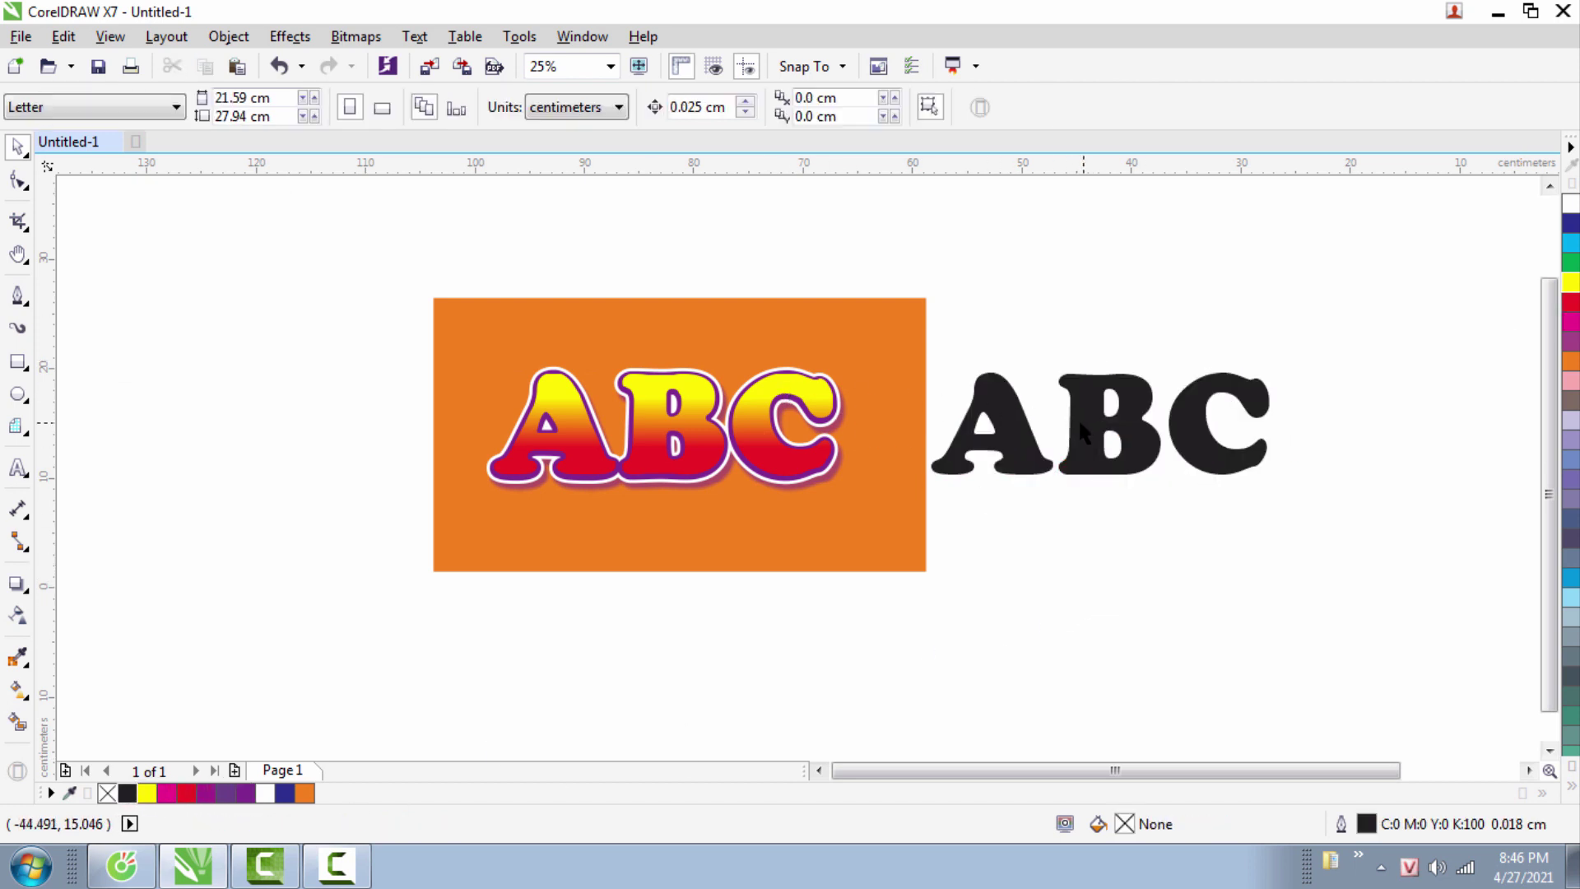
pyautogui.click(1001, 437)
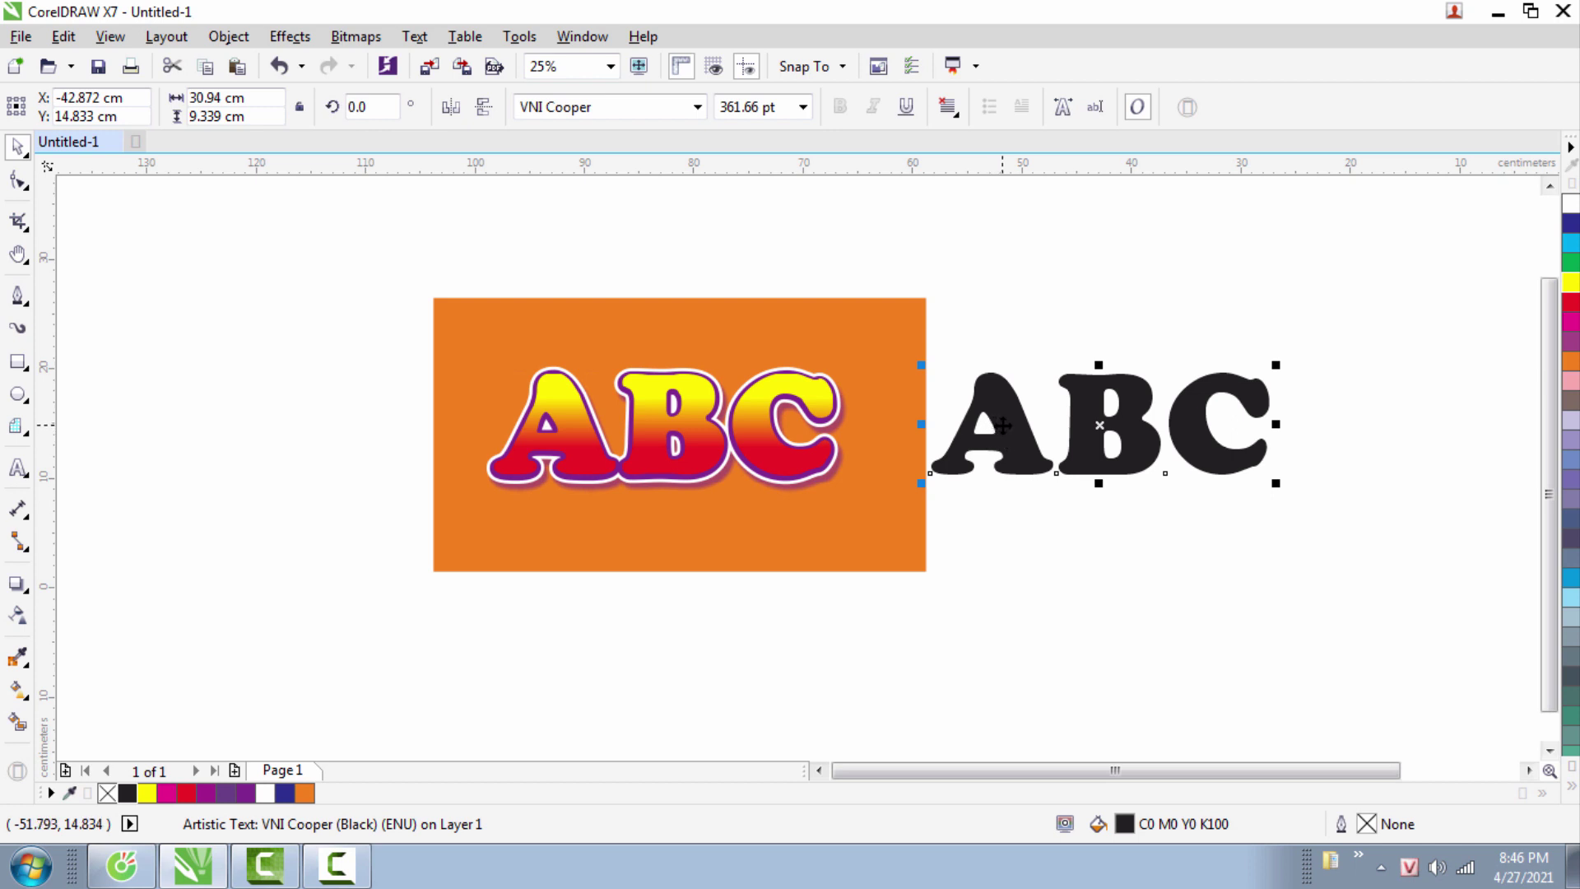
pyautogui.moveTo(1001, 425); pyautogui.dragTo(1348, 426)
pyautogui.rightClick(1348, 427)
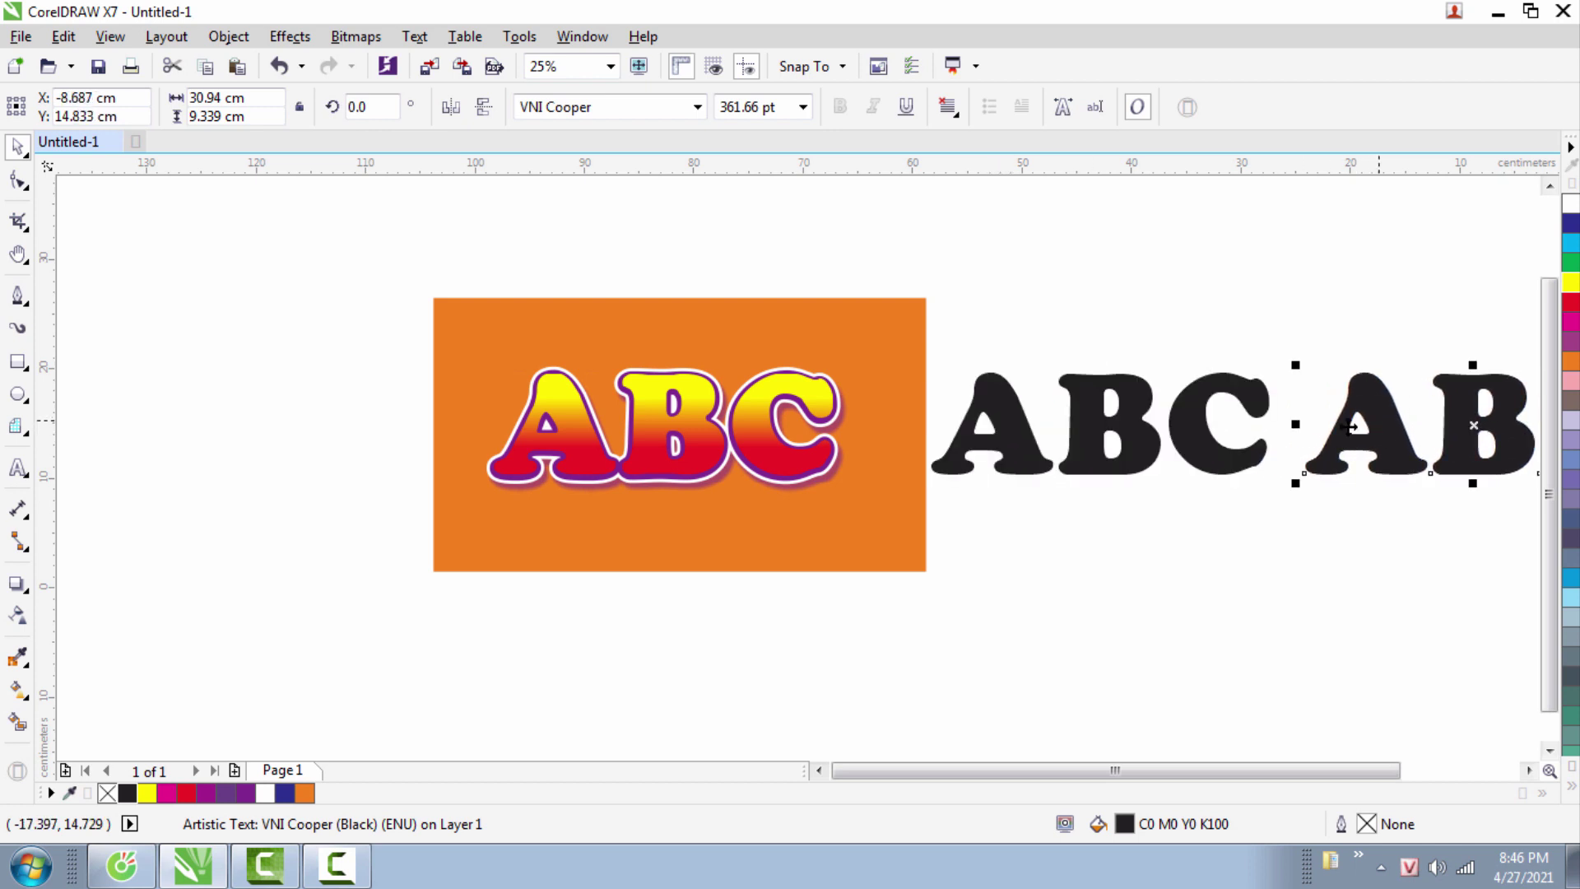
# - Convert the black ABC text nearest the orange rectangle to a 300 dpi RGB Color (24-bit) bitmap with anti-aliasing and transparent background
pyautogui.click(1128, 432)
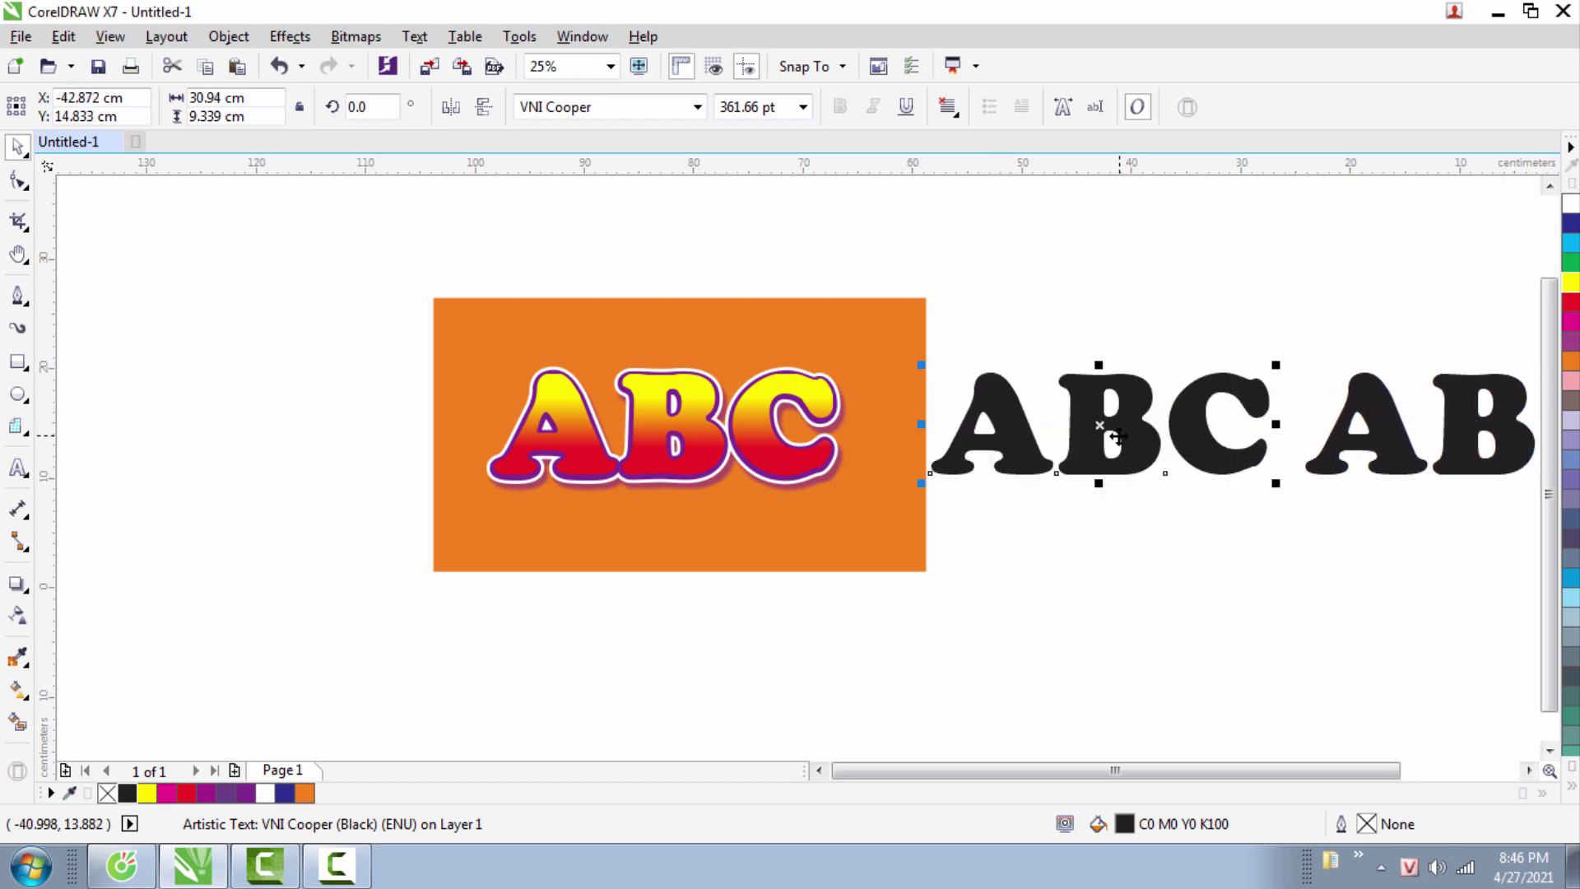
pyautogui.click(356, 37)
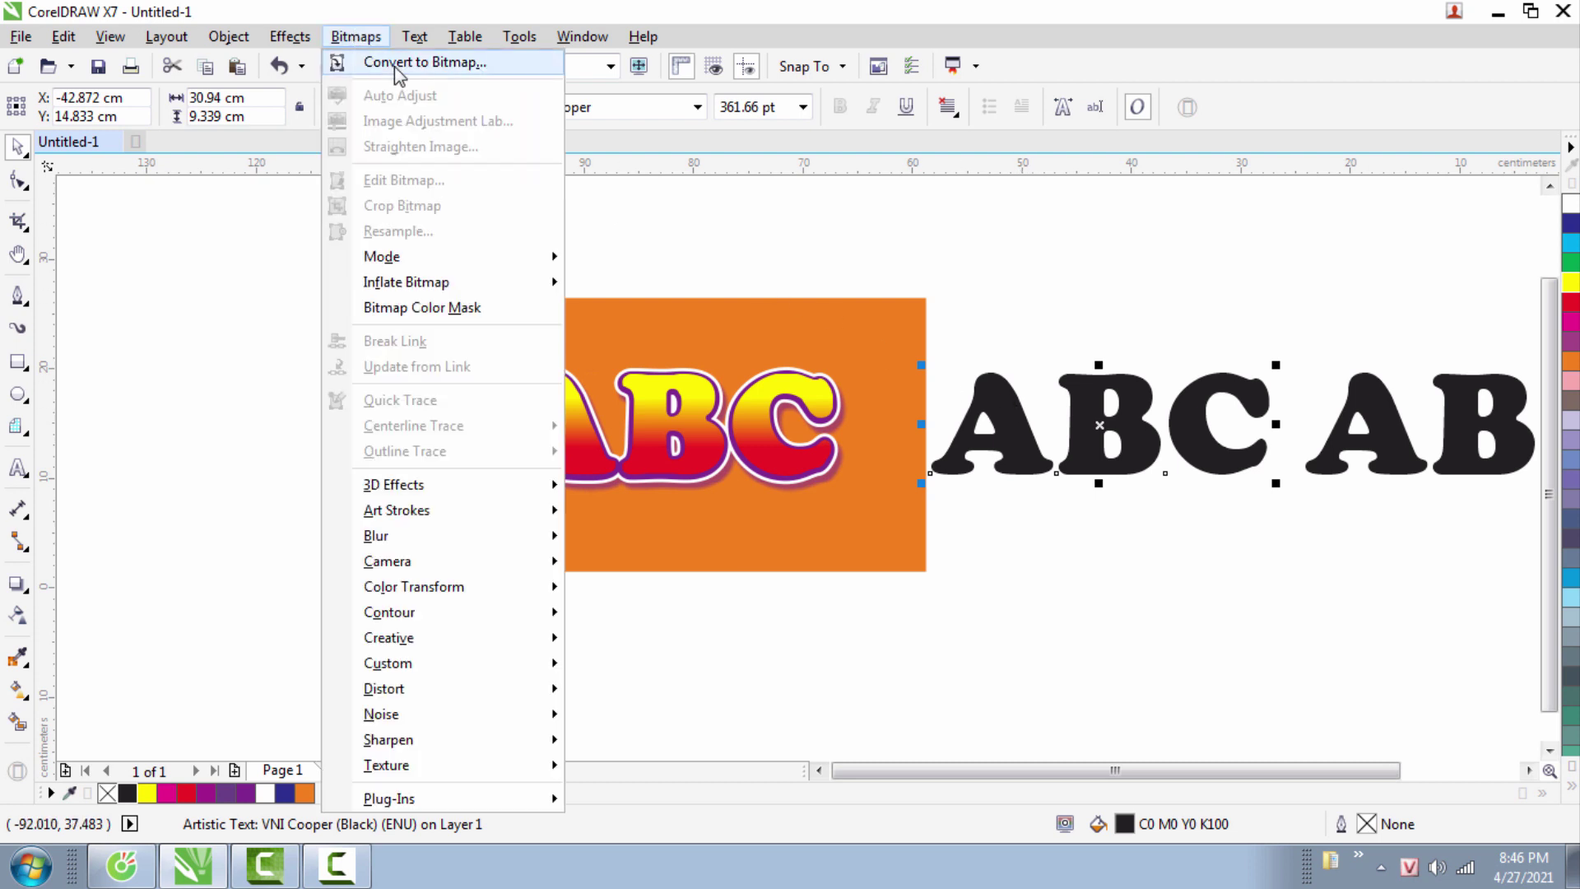
pyautogui.click(491, 65)
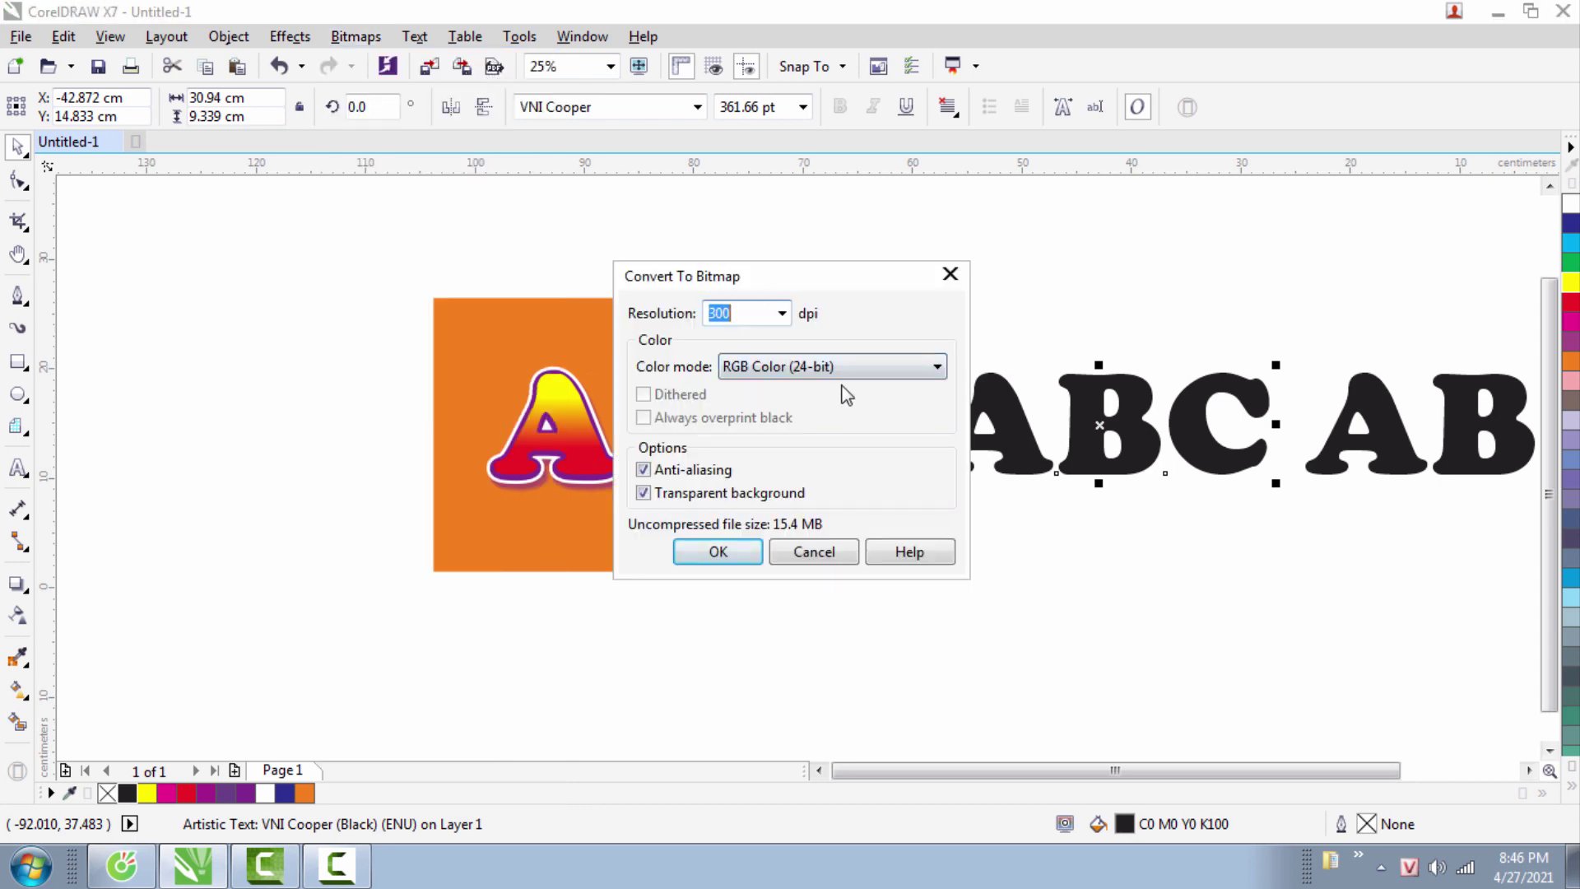
pyautogui.click(794, 366)
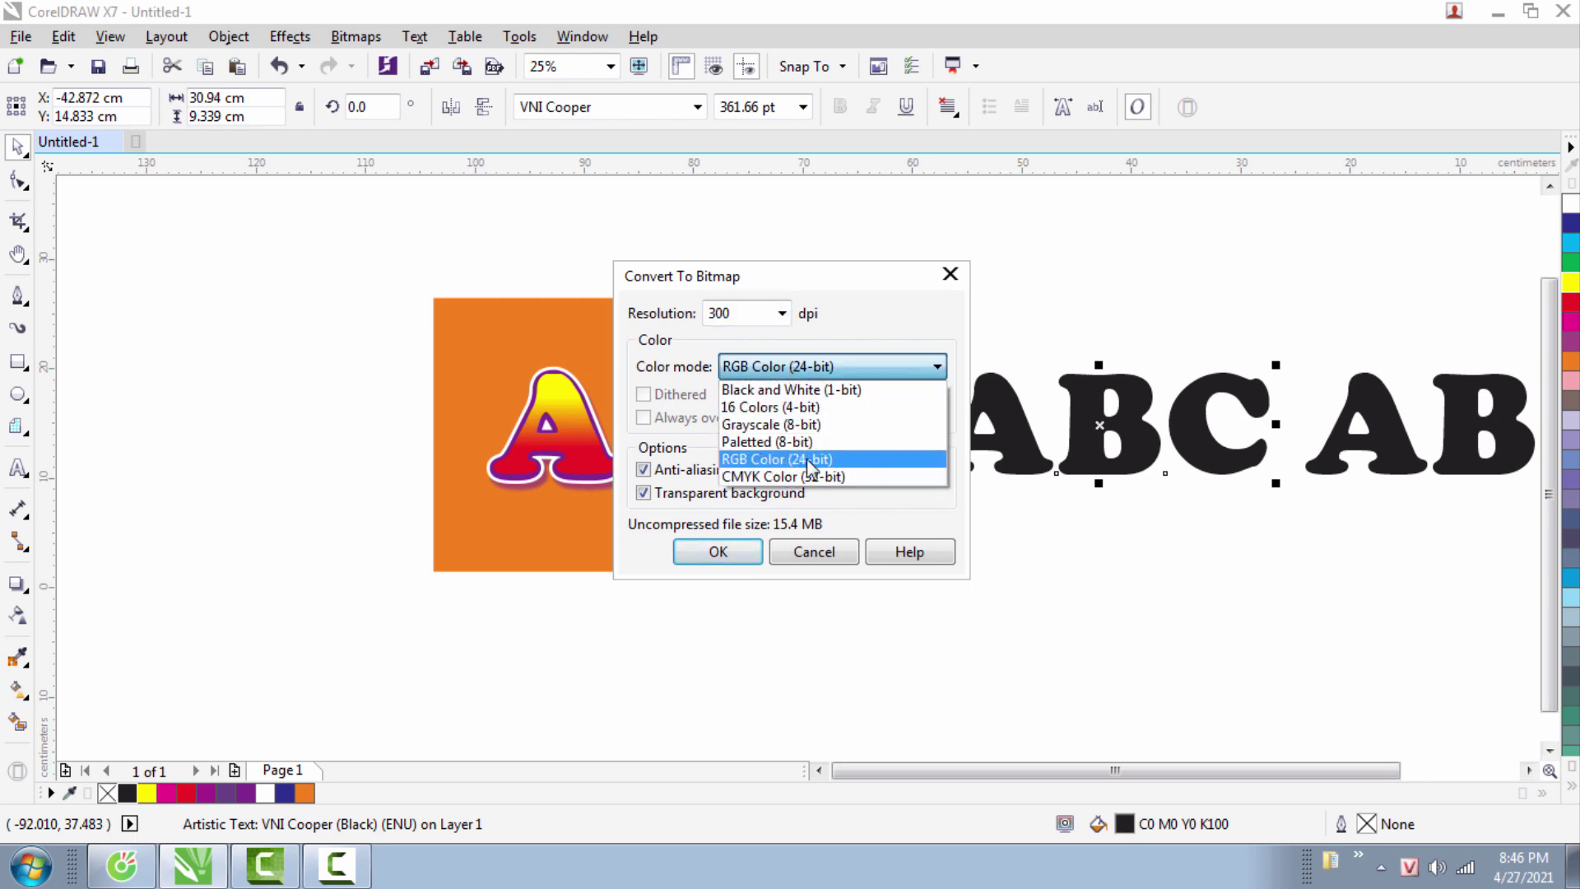
pyautogui.click(847, 461)
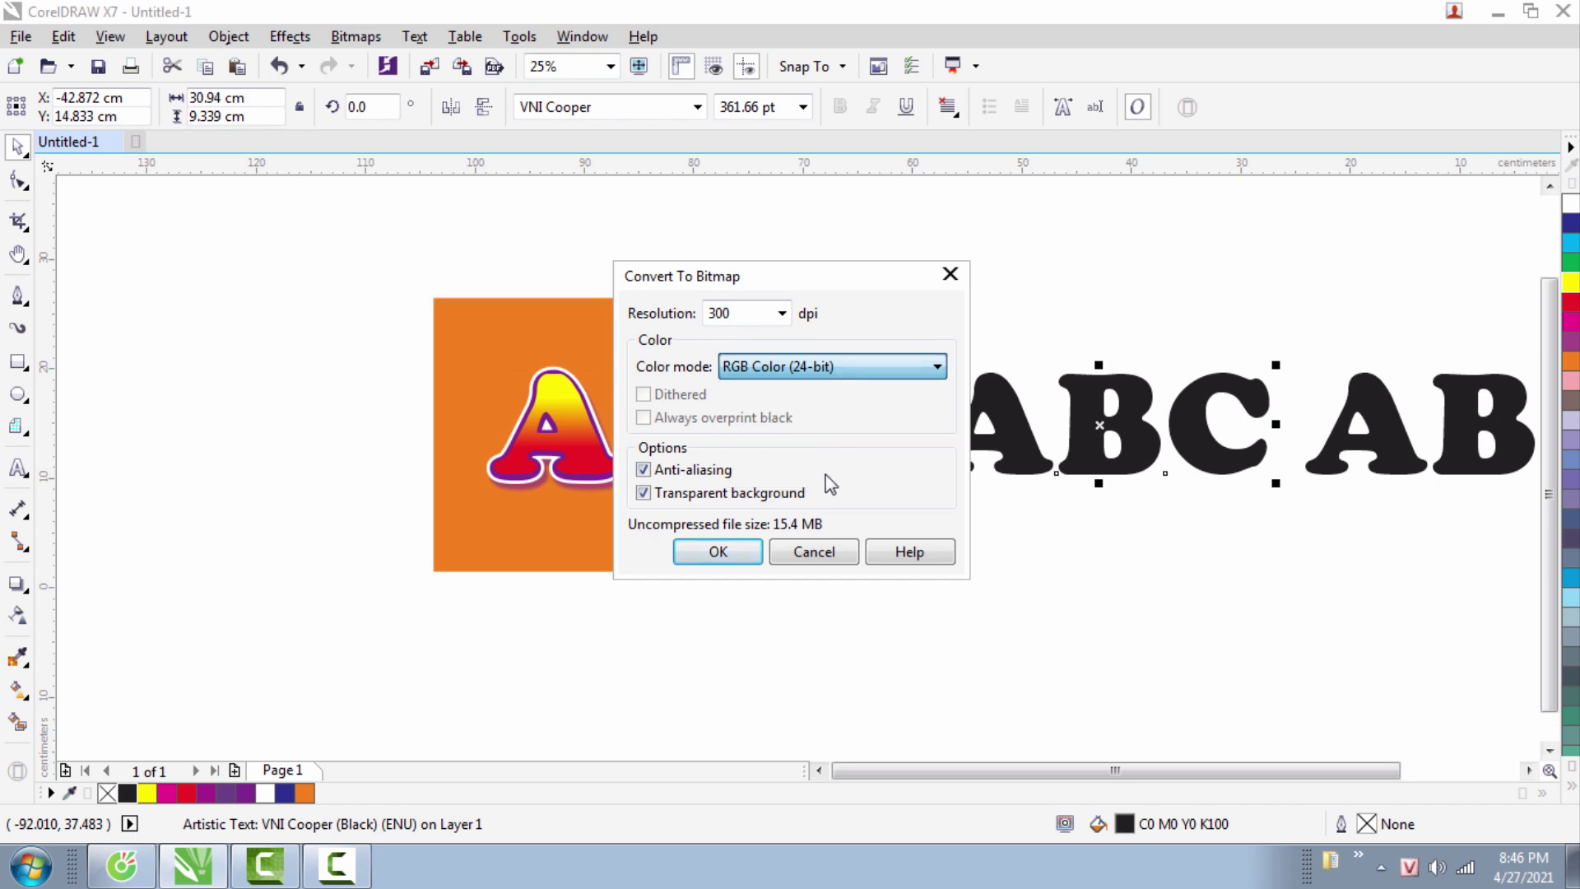
pyautogui.click(727, 552)
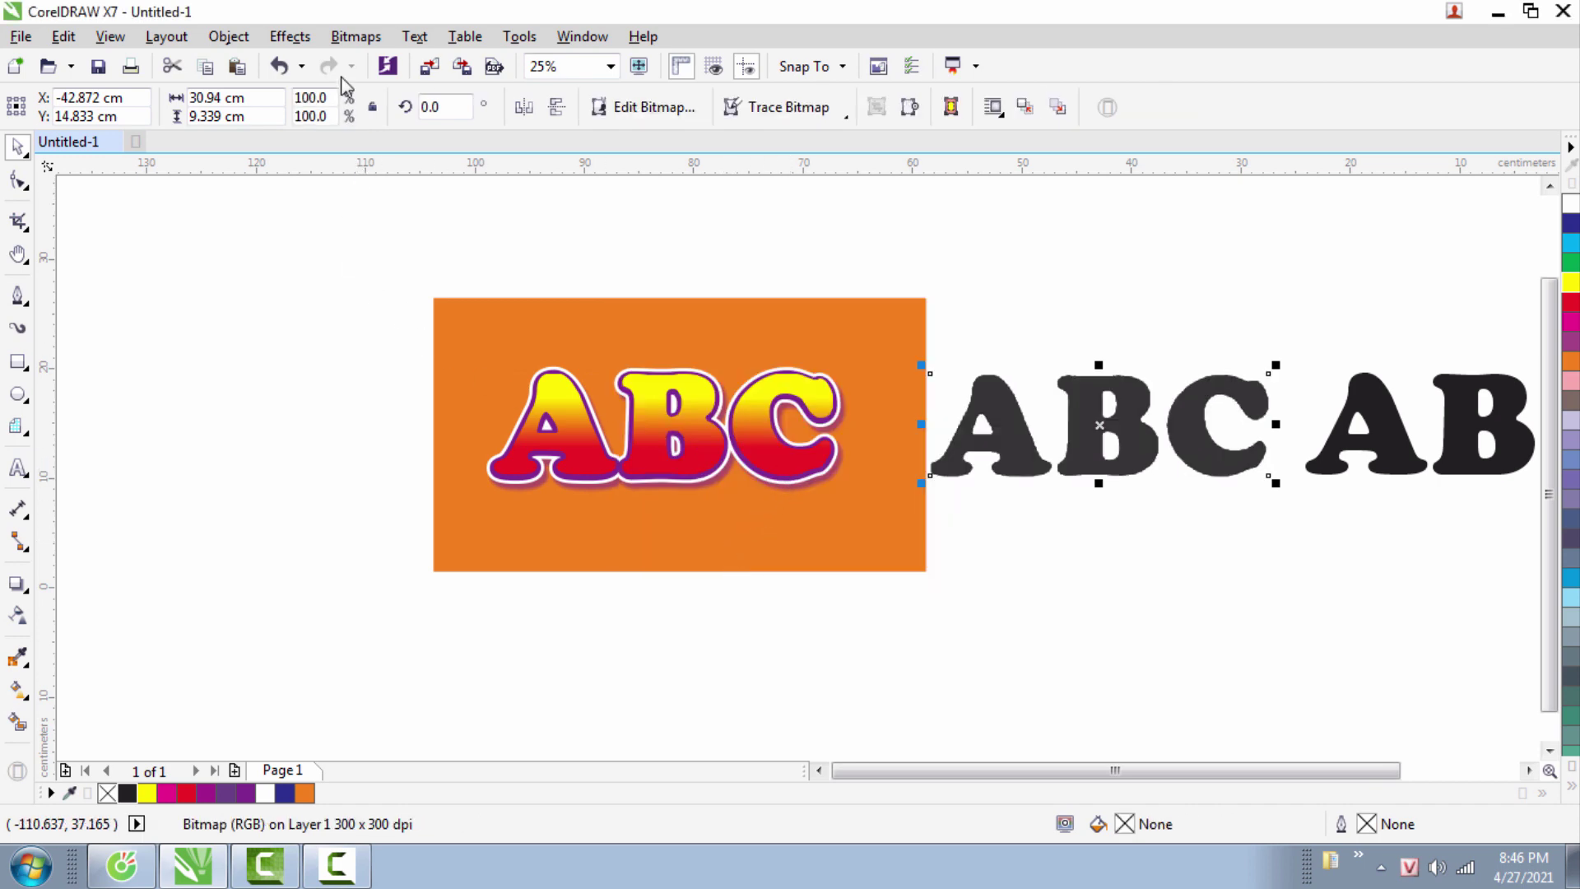
pyautogui.click(1041, 396)
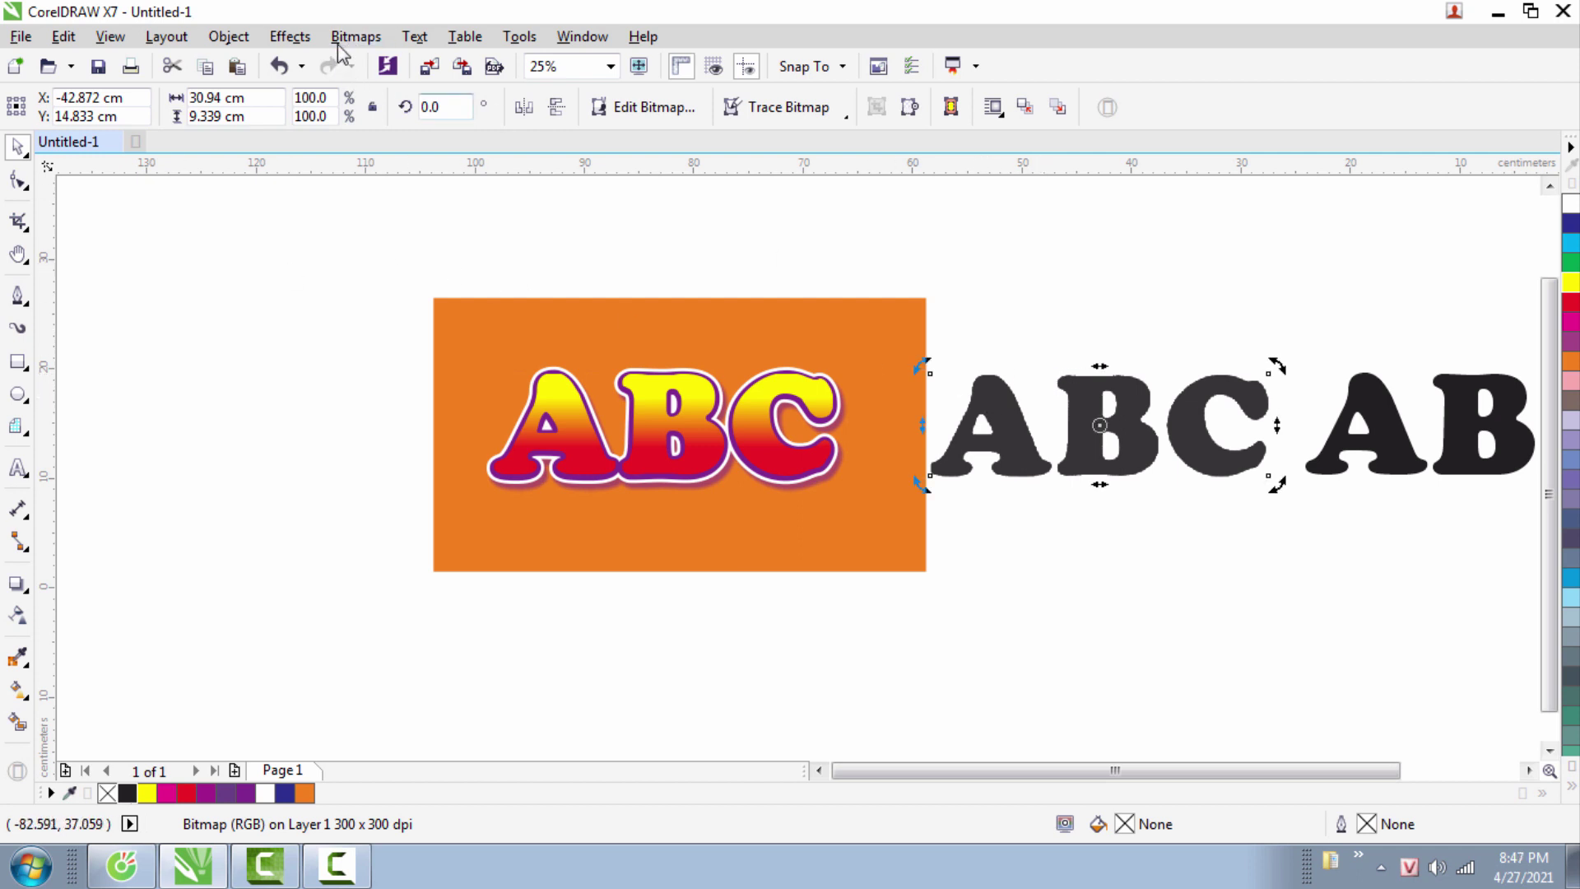
# - Trace the black ABC bitmap with a Centerline trace using the Line drawing image type
pyautogui.click(363, 38)
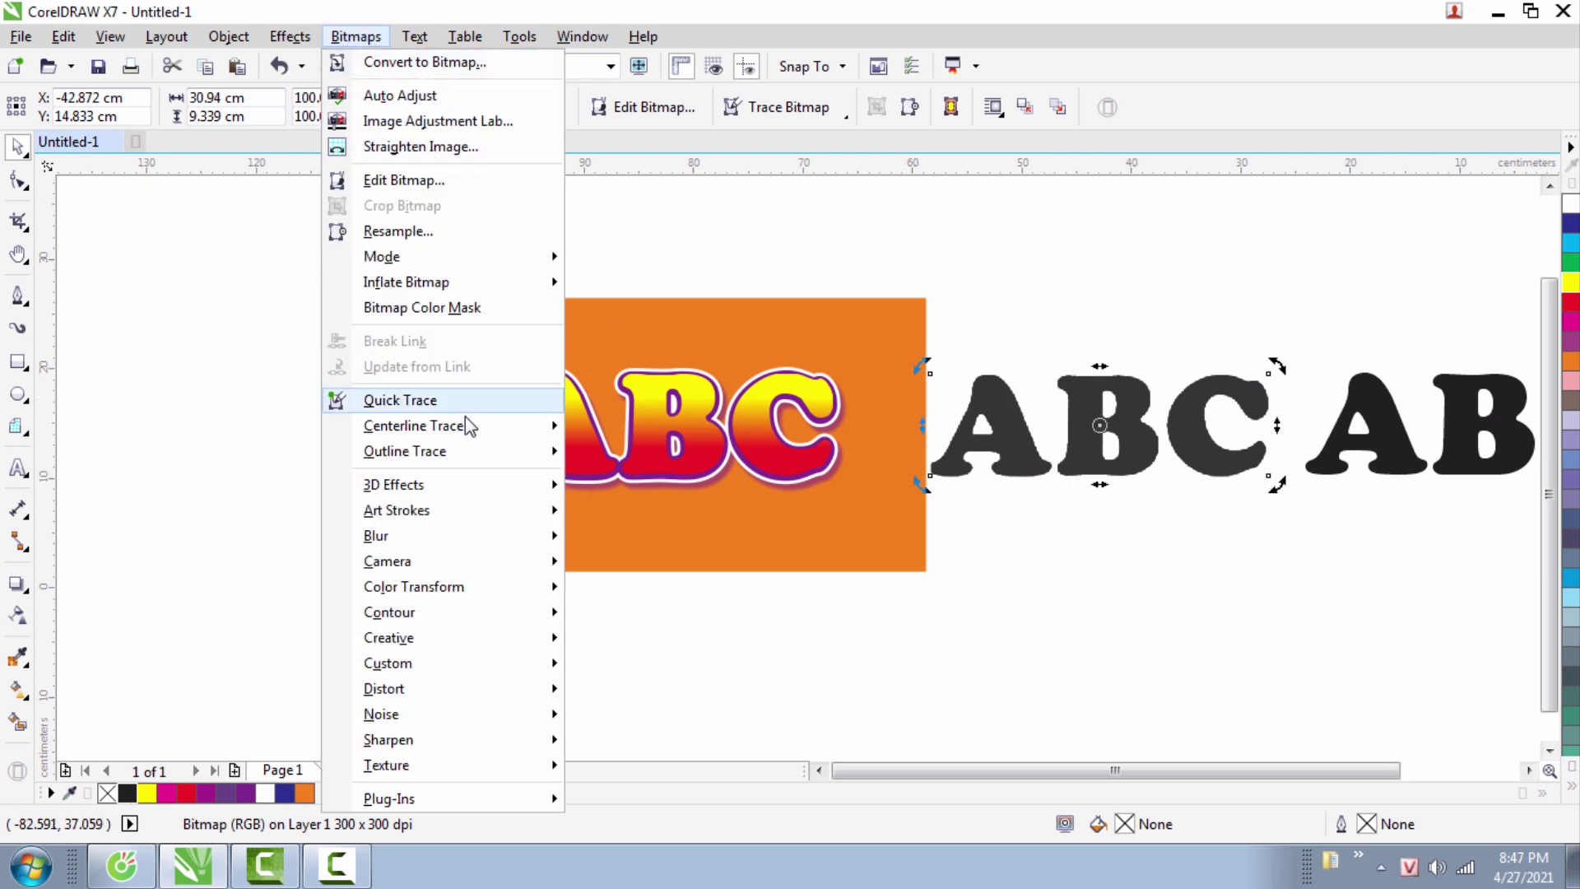
pyautogui.moveTo(471, 453)
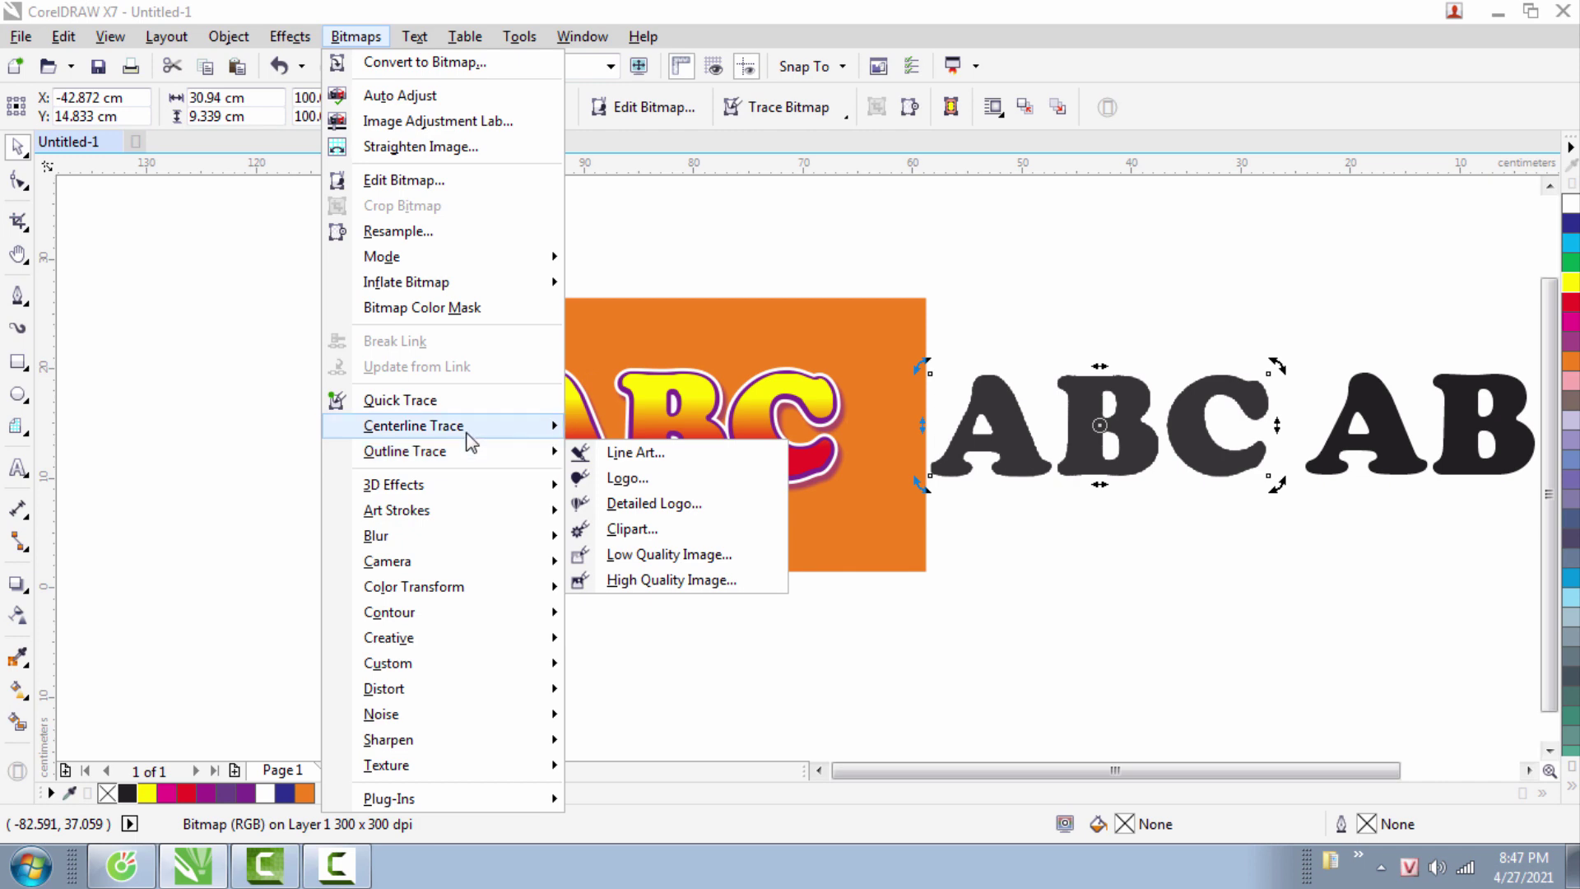
pyautogui.moveTo(522, 454)
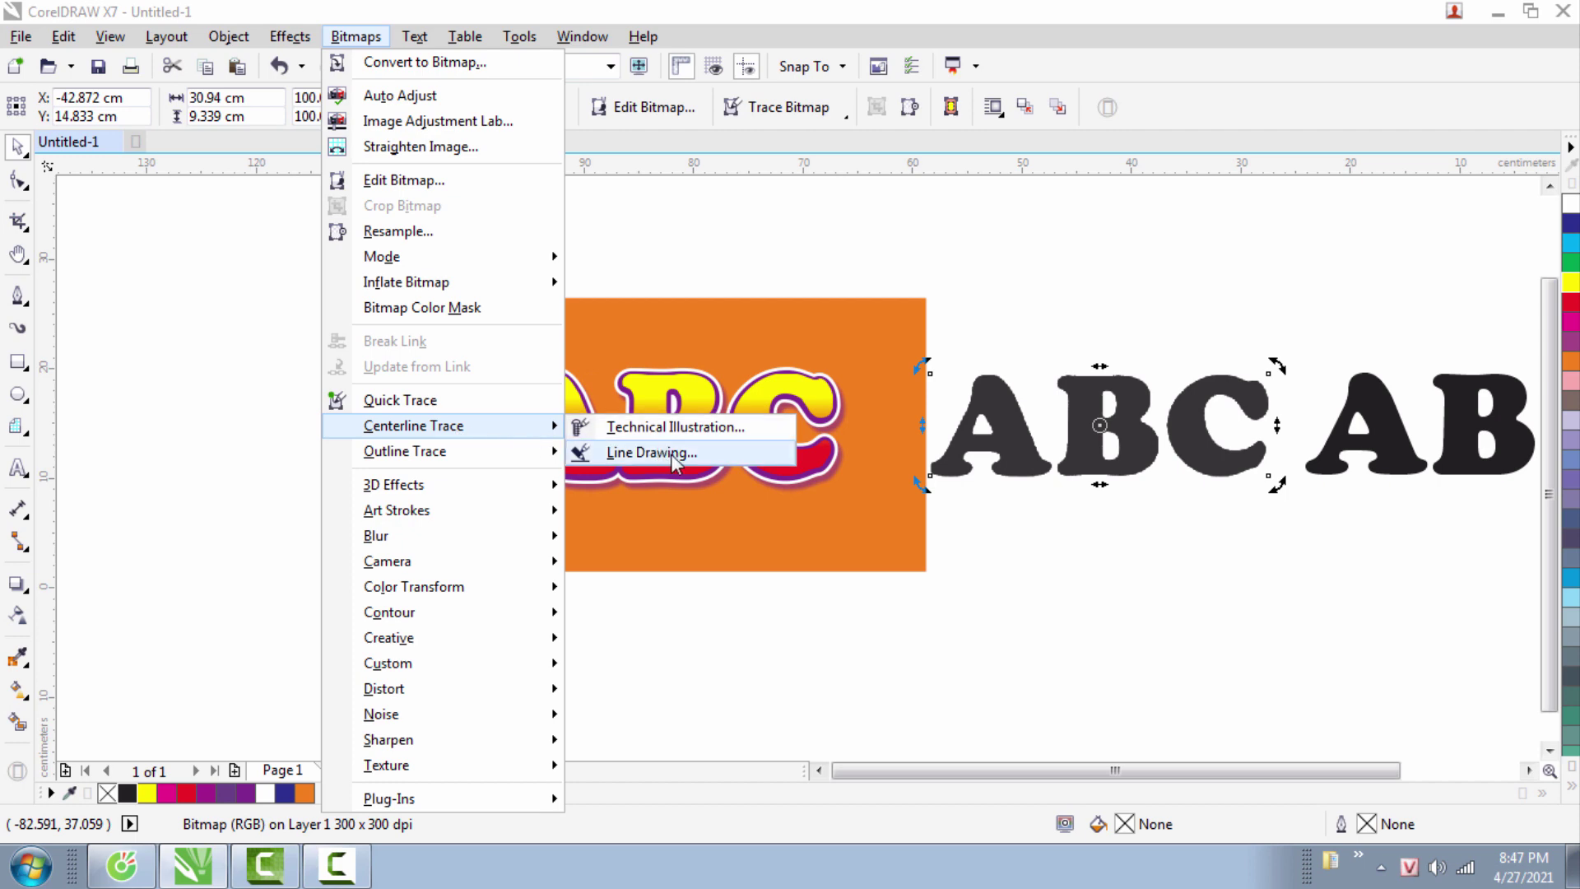
pyautogui.click(672, 458)
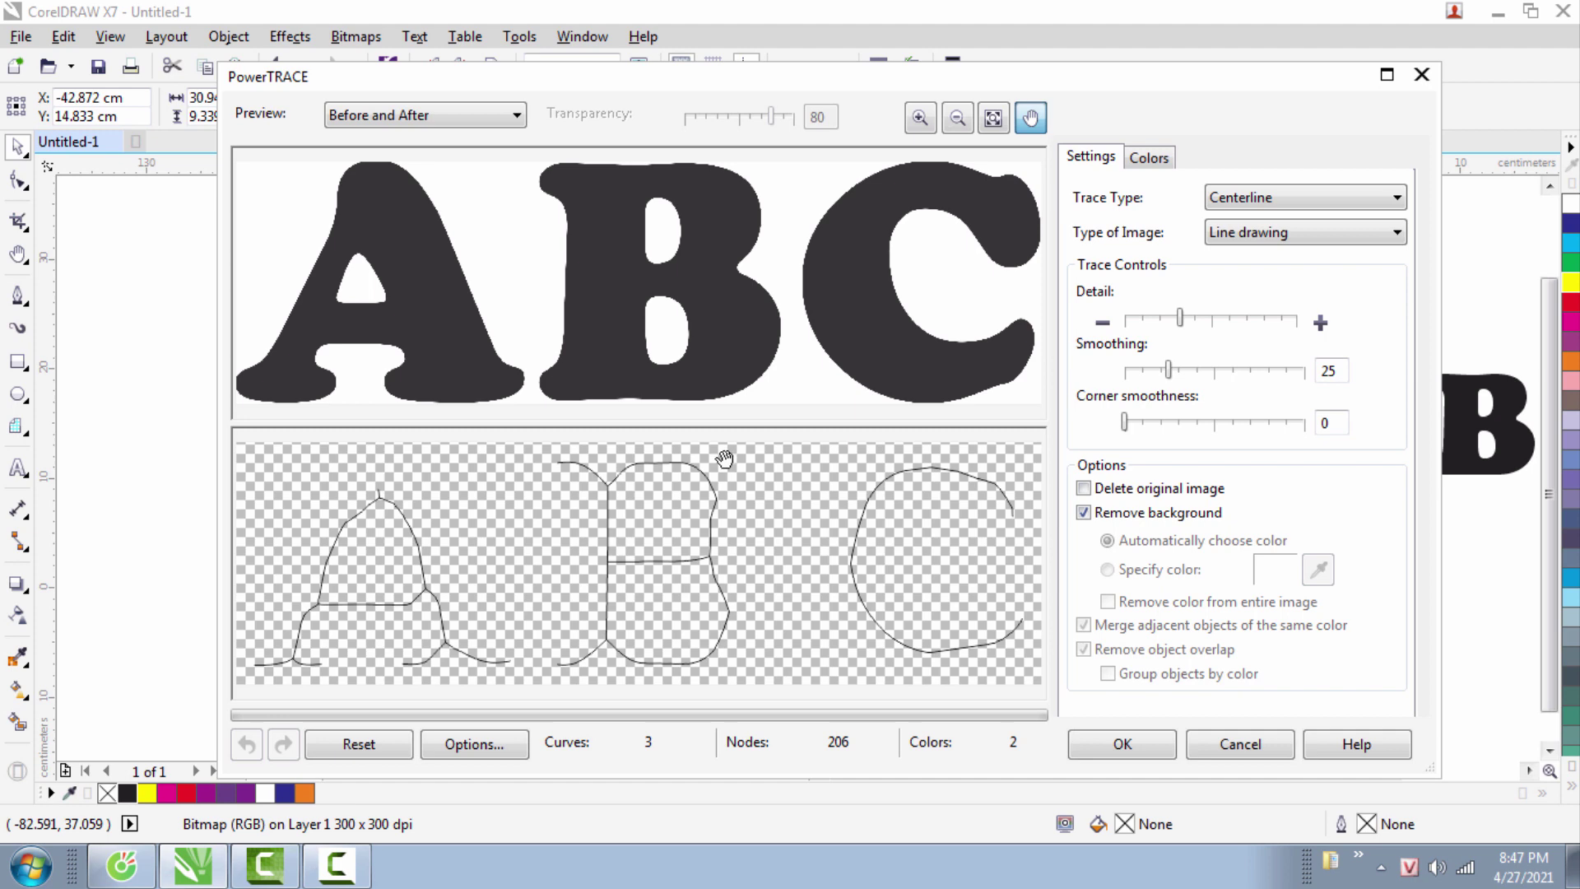
pyautogui.click(1091, 745)
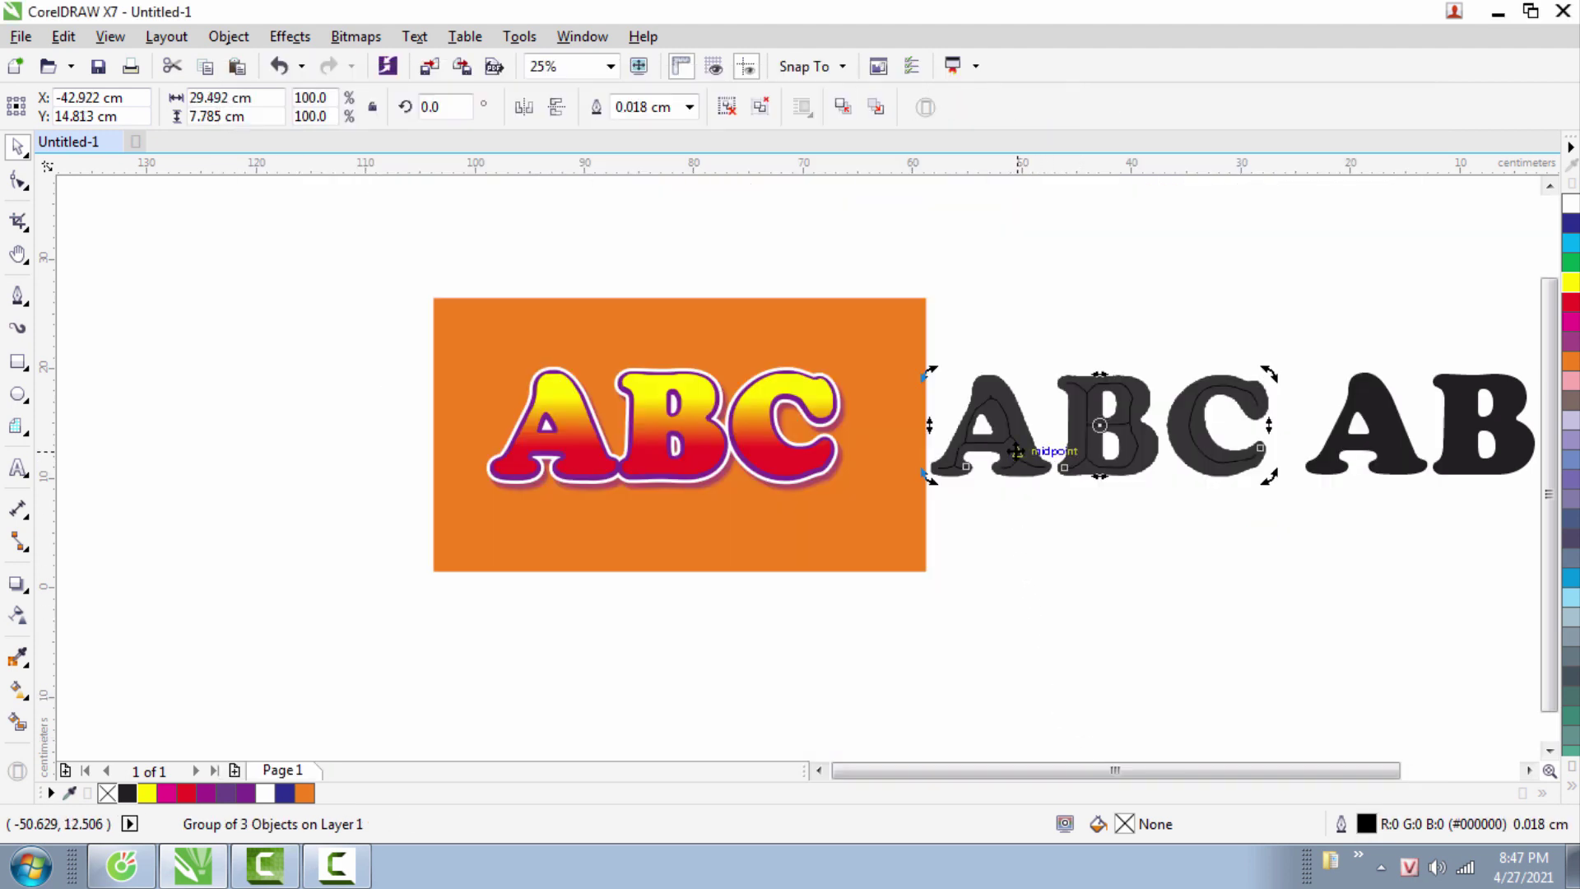
# - Move the traced centerlines onto the gradient ABC text, align them to the lettering's center, and select only the centerline group
pyautogui.click(1074, 540)
pyautogui.moveTo(1075, 431); pyautogui.dragTo(733, 440)
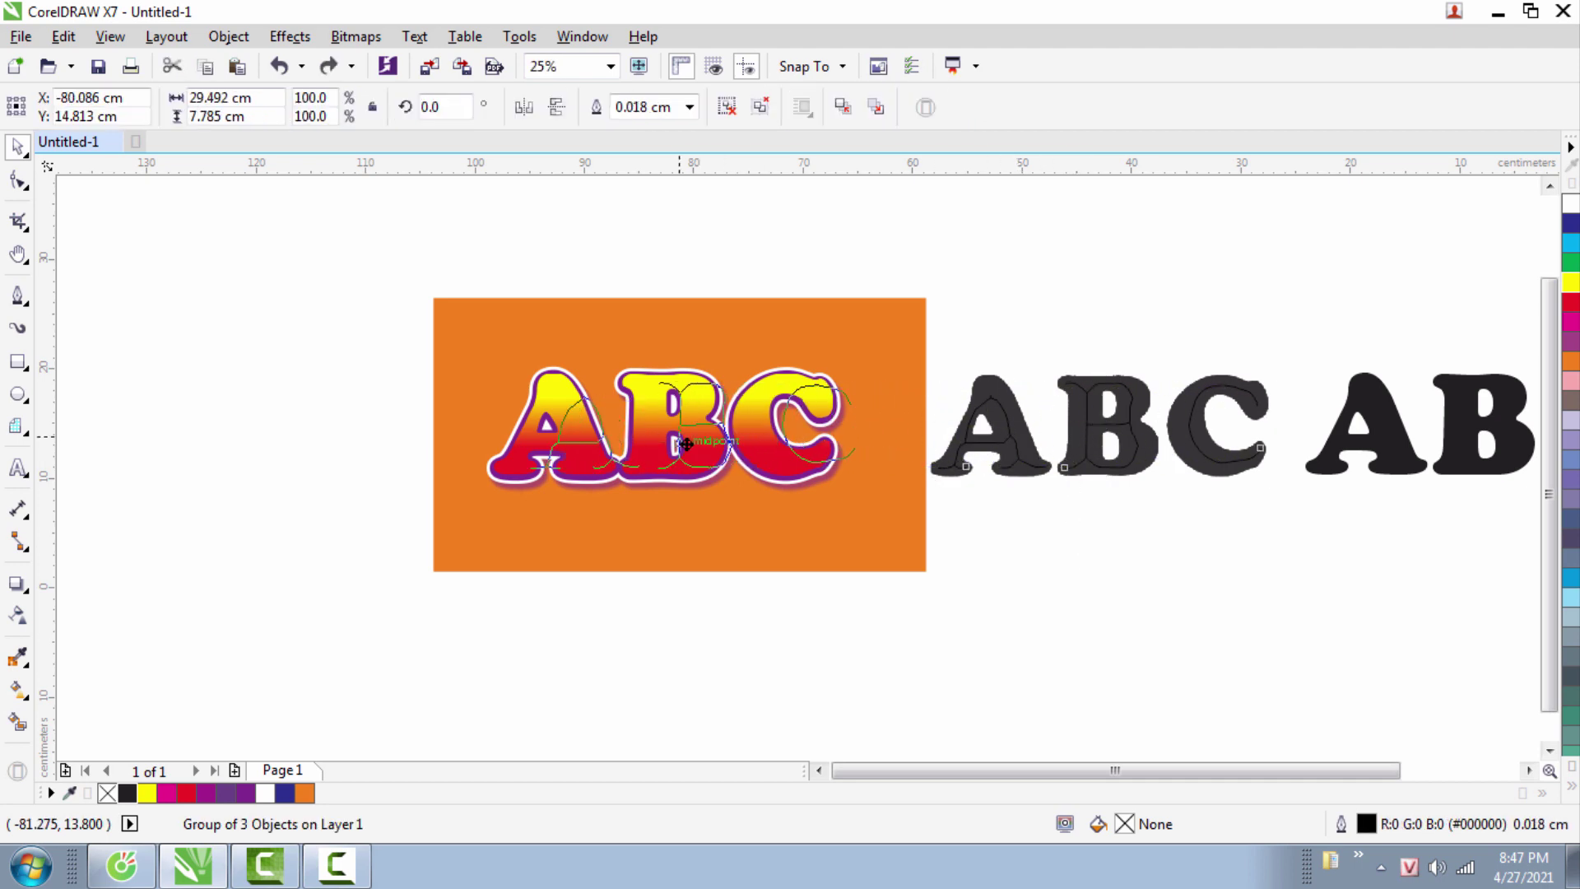
pyautogui.scroll(1, 550, 391)
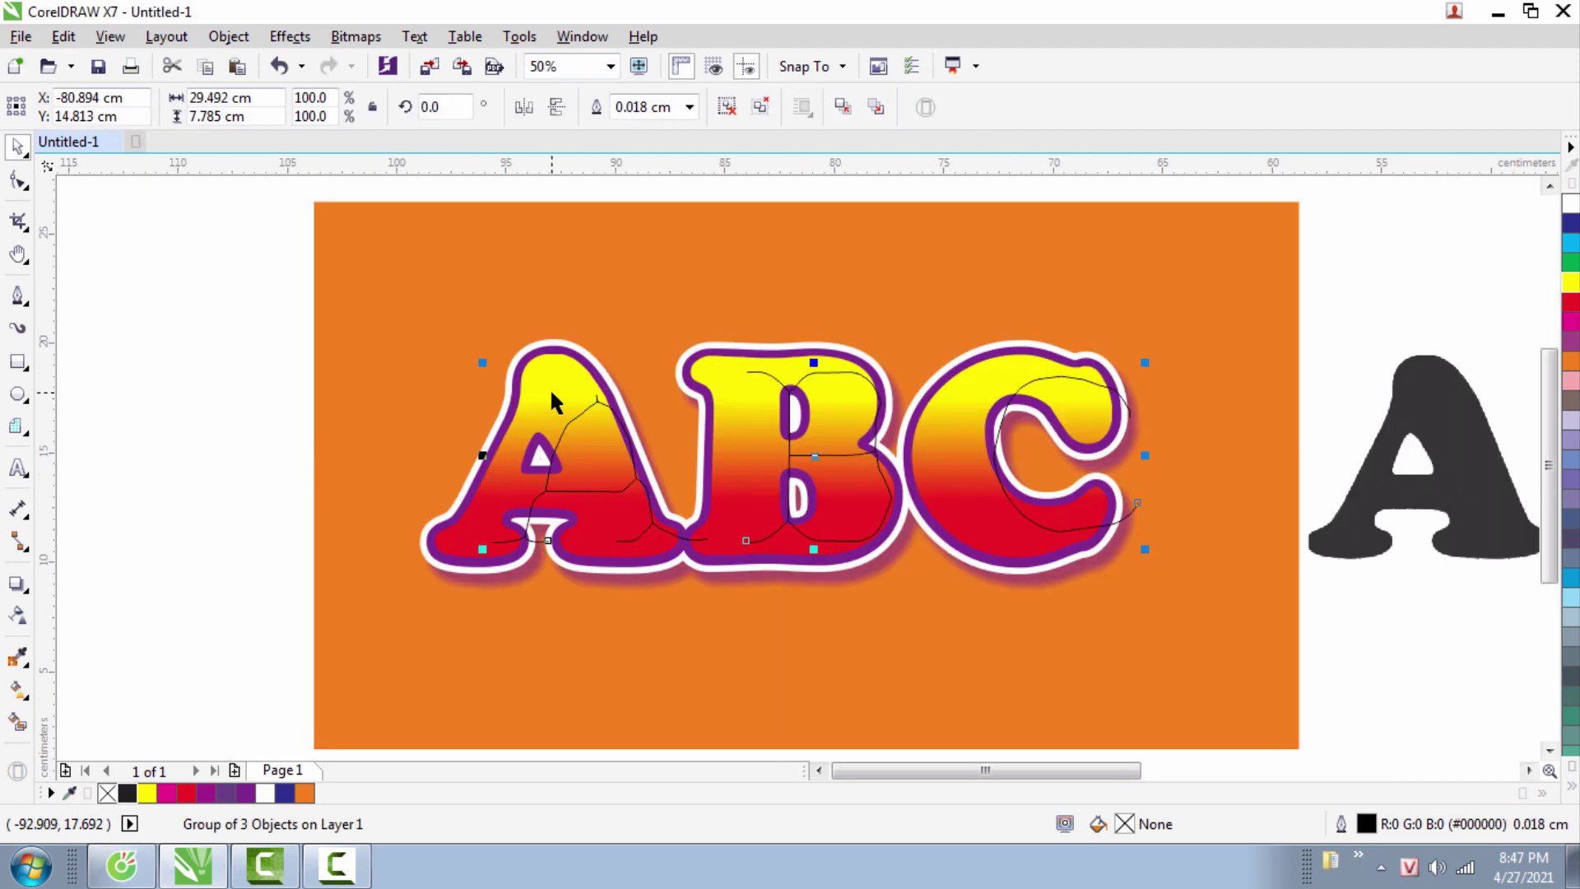
pyautogui.moveTo(811, 461); pyautogui.dragTo(782, 458)
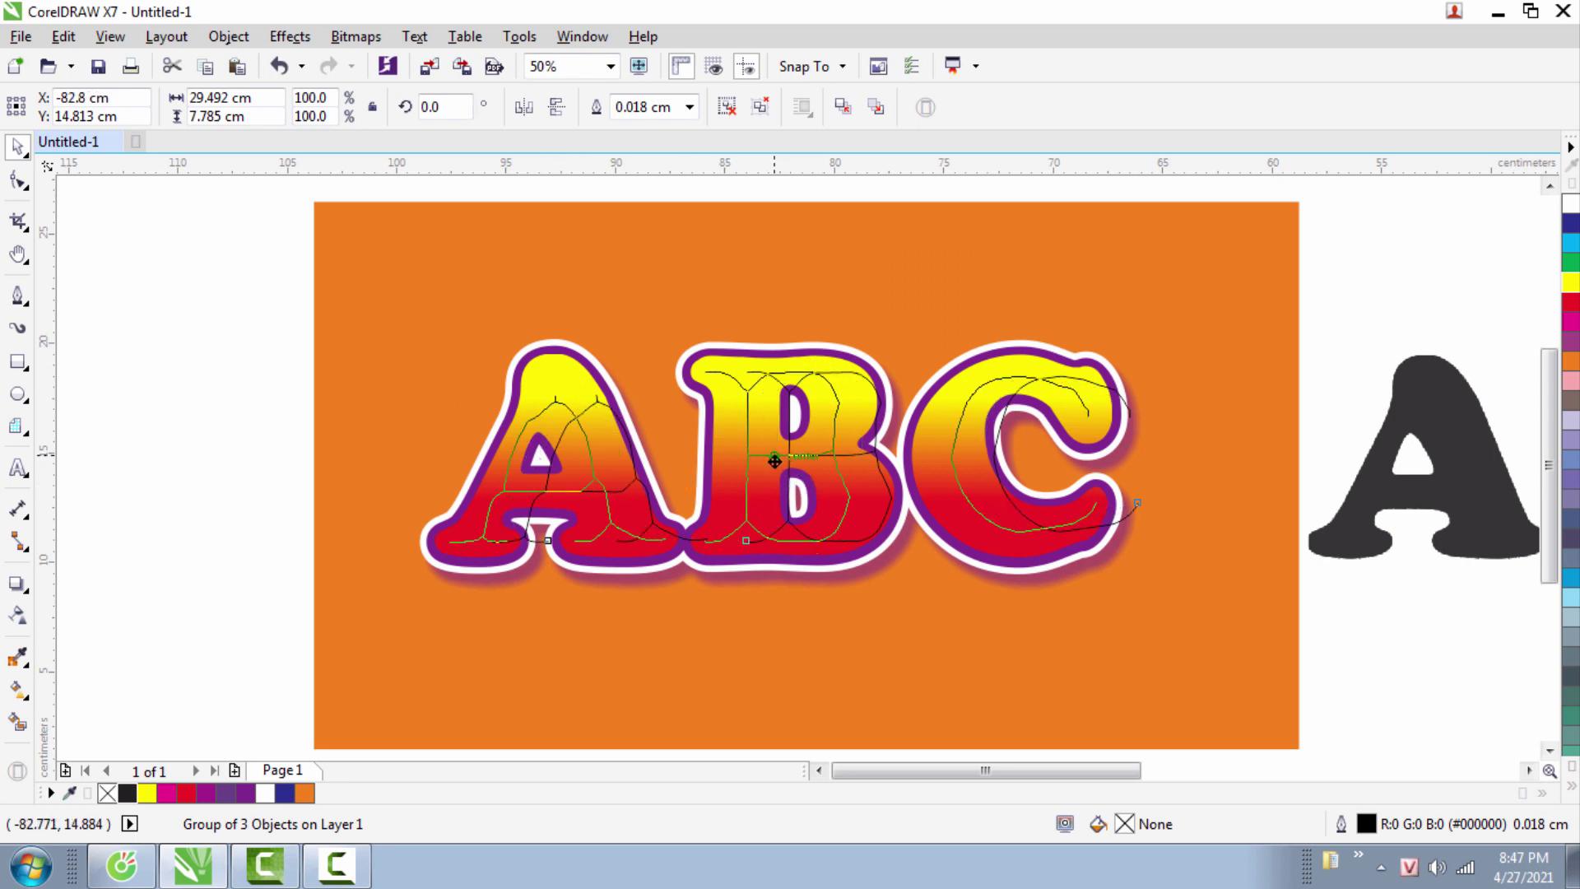
pyautogui.keyDown('shift'); pyautogui.click(545, 382); pyautogui.keyUp('shift')
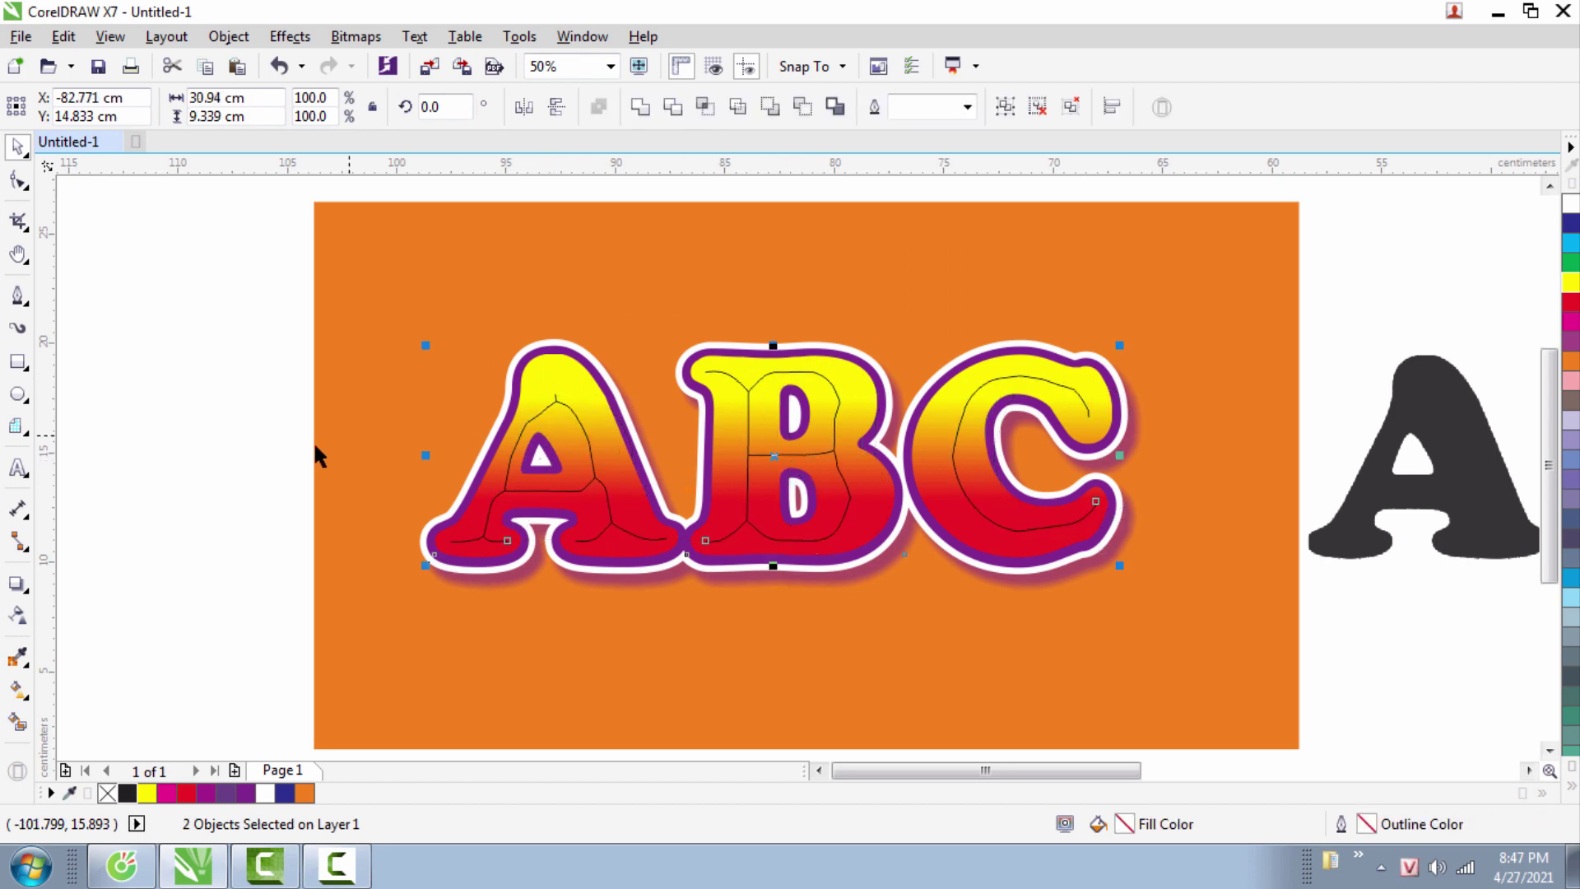
pyautogui.press('Escape')
pyautogui.click(590, 470)
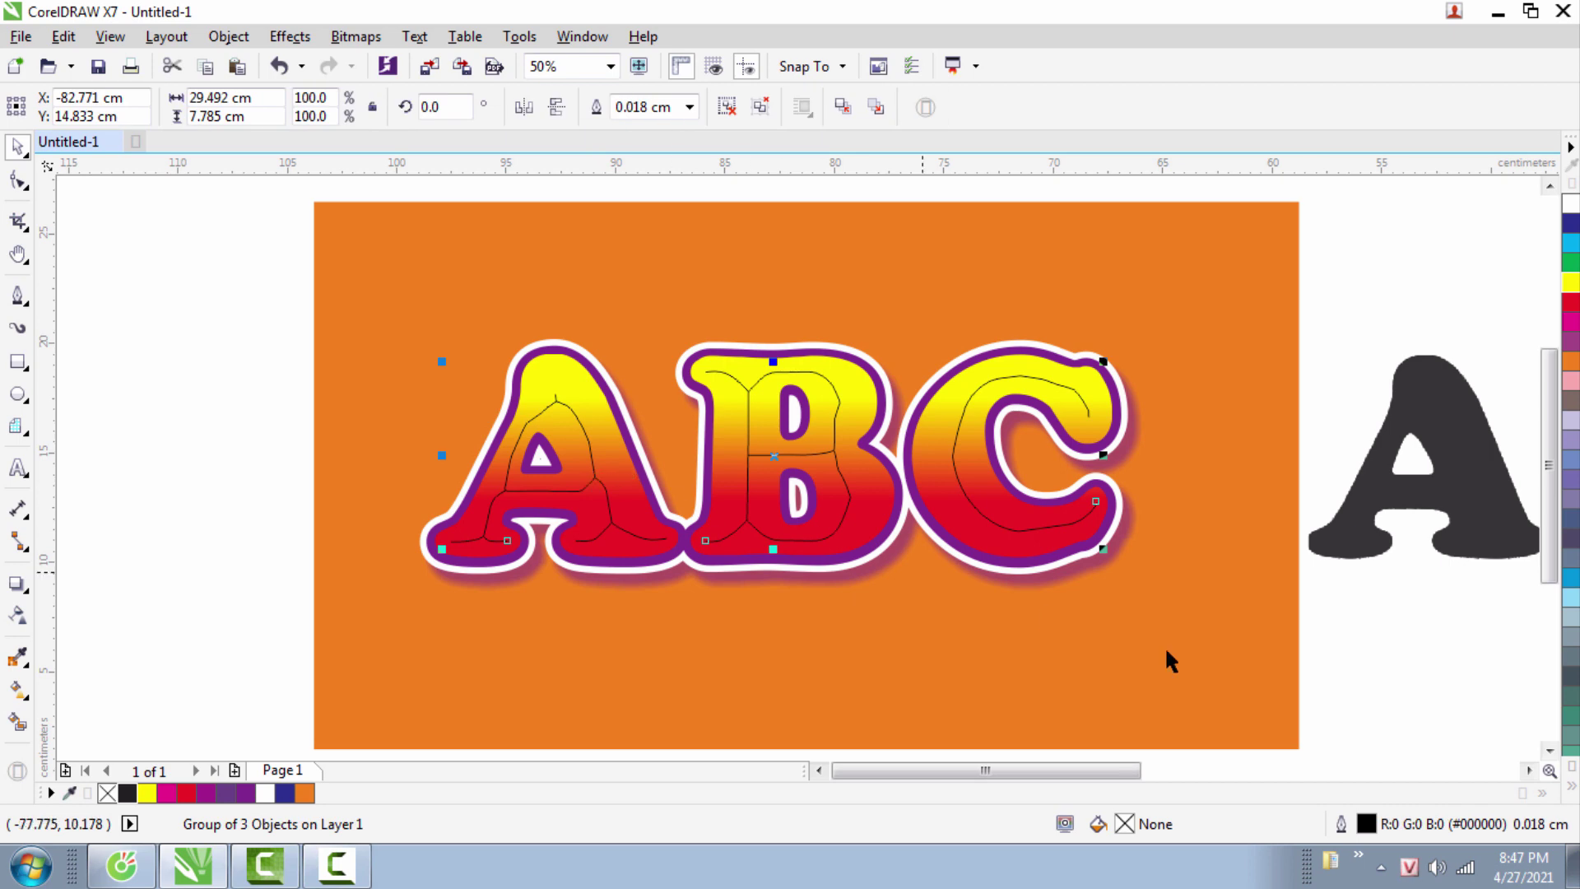
# - Set the centerlines' outline to 0.25 cm wide with rounded corners and place it behind the fill
pyautogui.doubleClick(1367, 823)
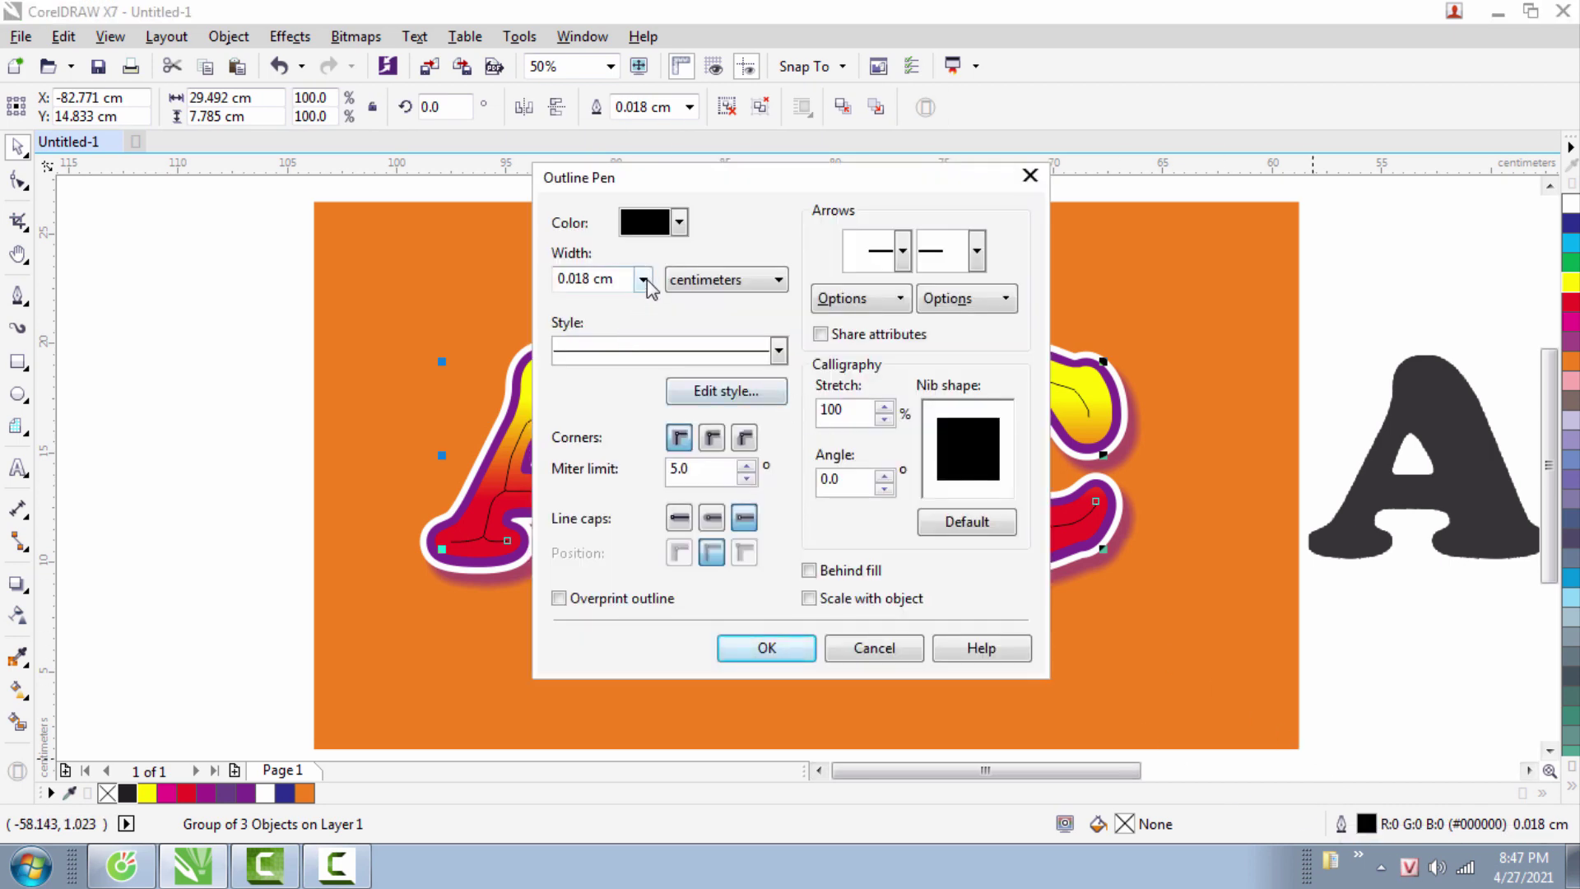
pyautogui.click(643, 280)
pyautogui.click(596, 471)
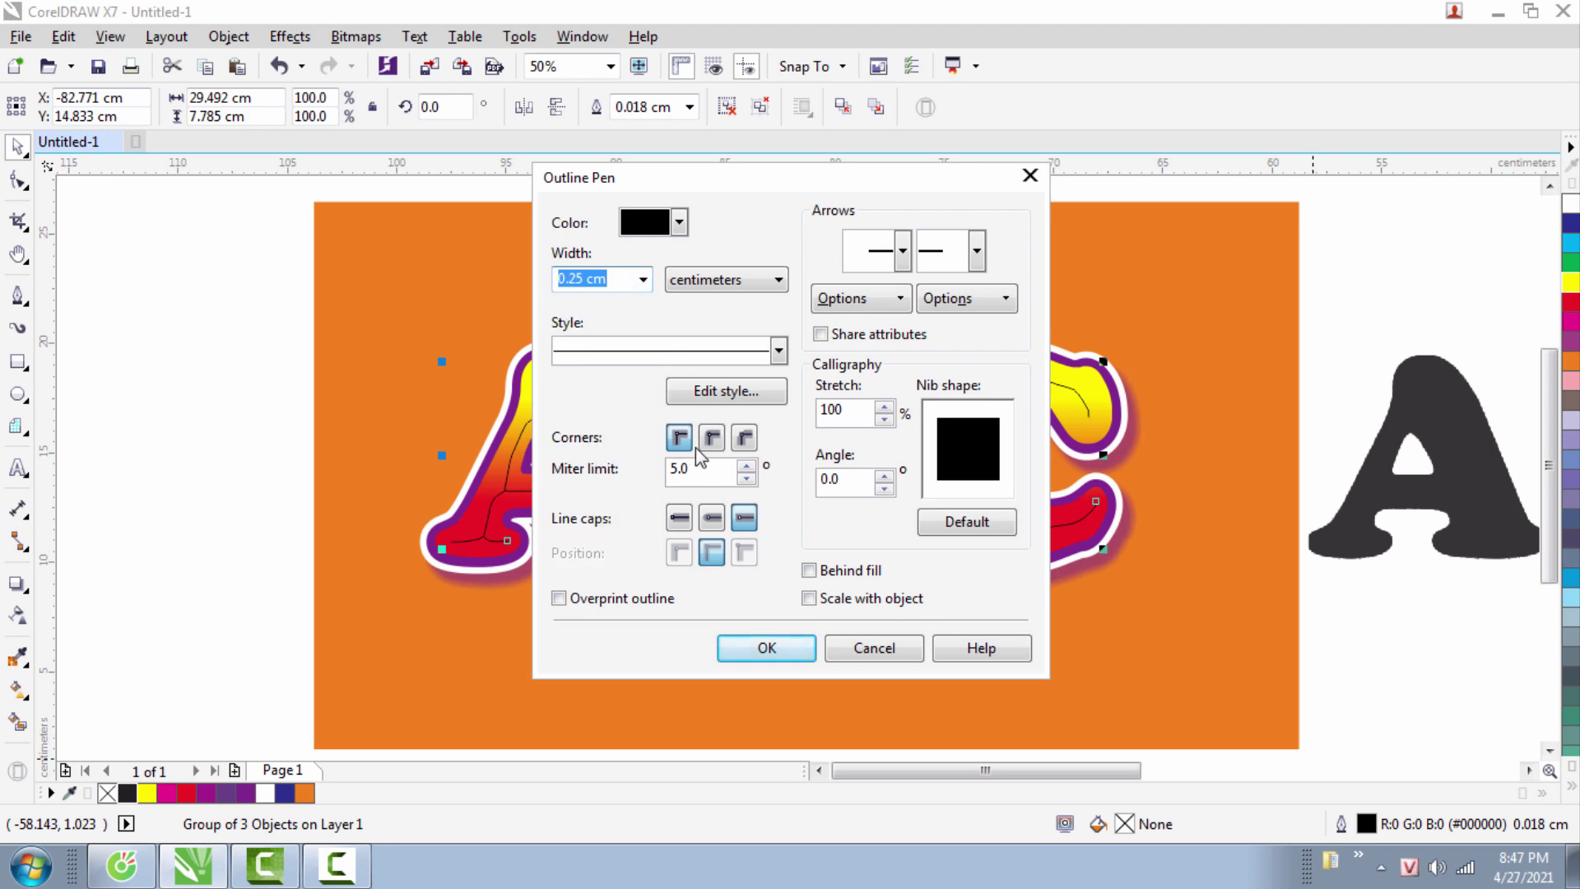
pyautogui.click(710, 447)
pyautogui.click(815, 571)
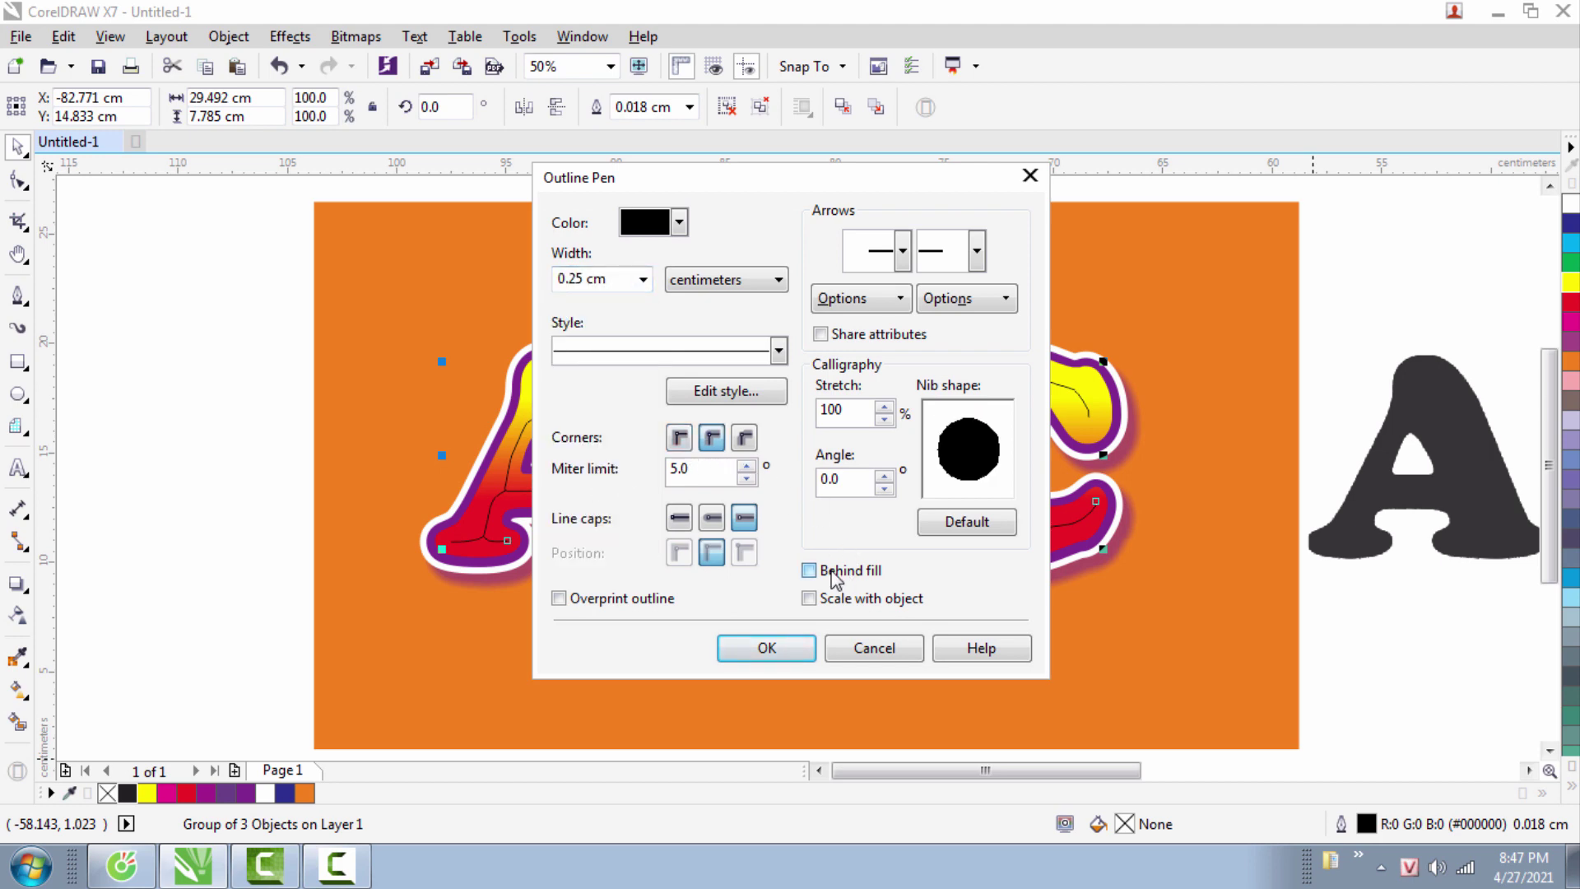
pyautogui.click(765, 648)
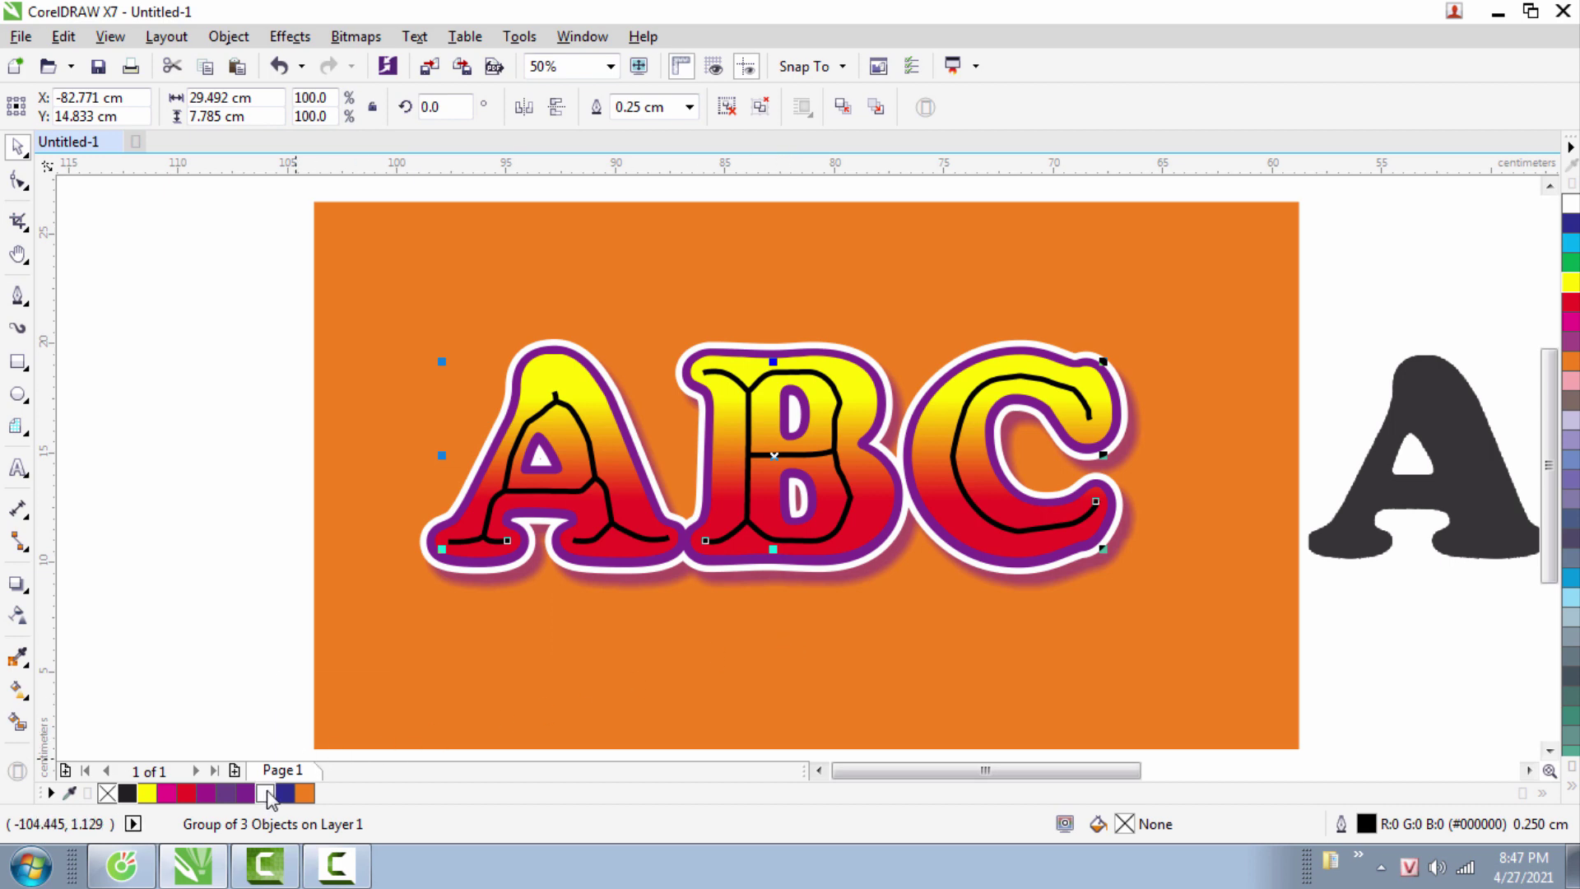
# - Change the centerlines' outline color to white
pyautogui.doubleClick(1368, 824)
pyautogui.click(683, 223)
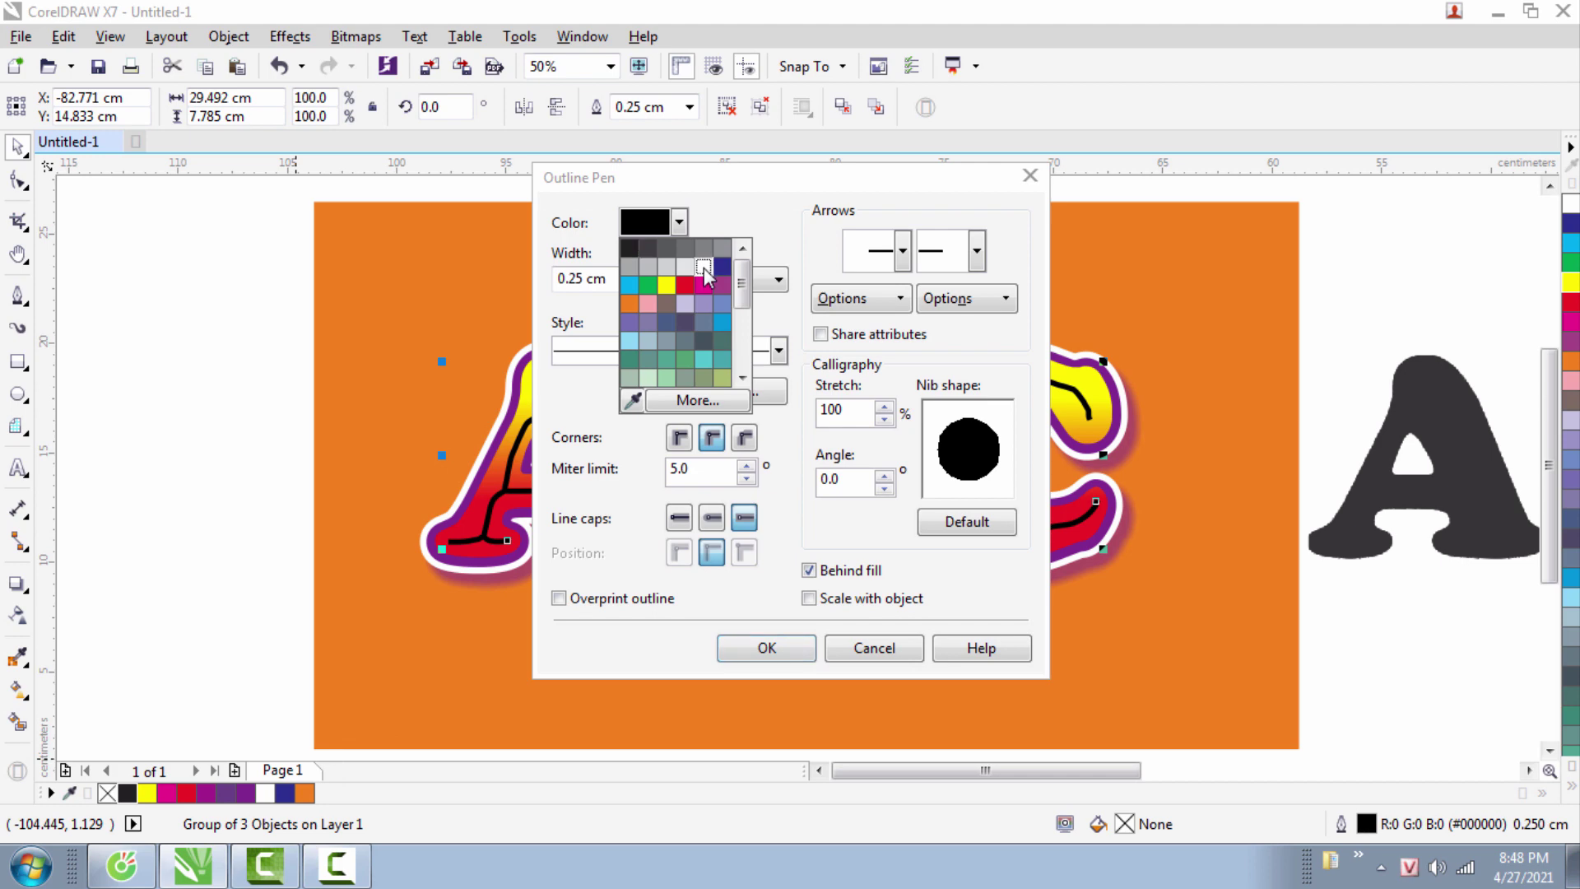
pyautogui.click(708, 270)
pyautogui.click(768, 649)
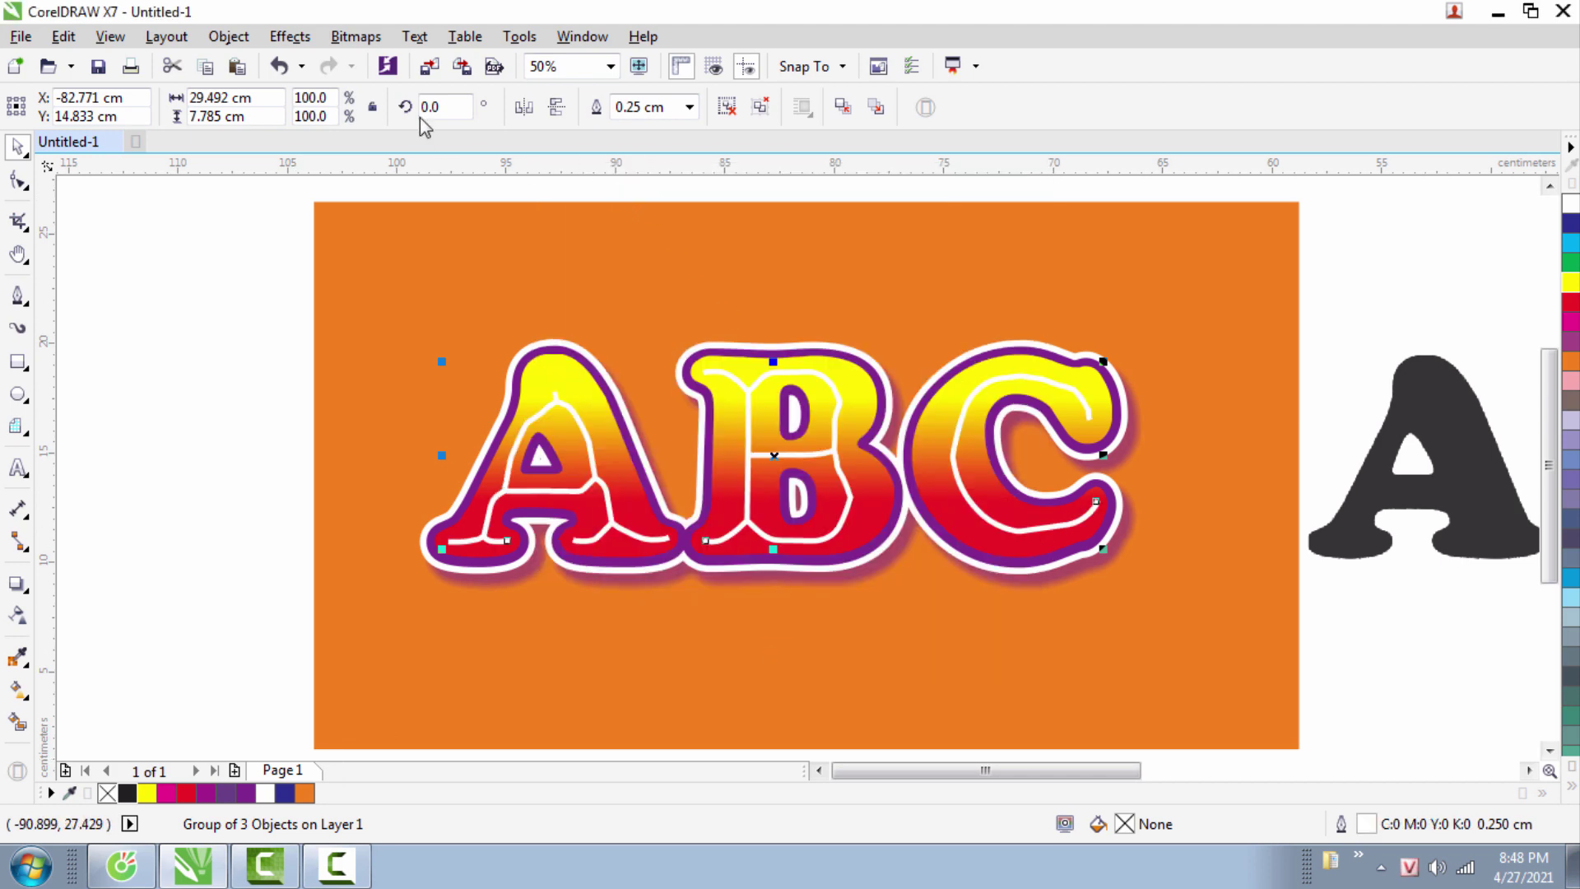
# - Convert the white centerlines to a 300 dpi RGB Color (24-bit) bitmap with anti-aliasing and transparent background
pyautogui.click(357, 37)
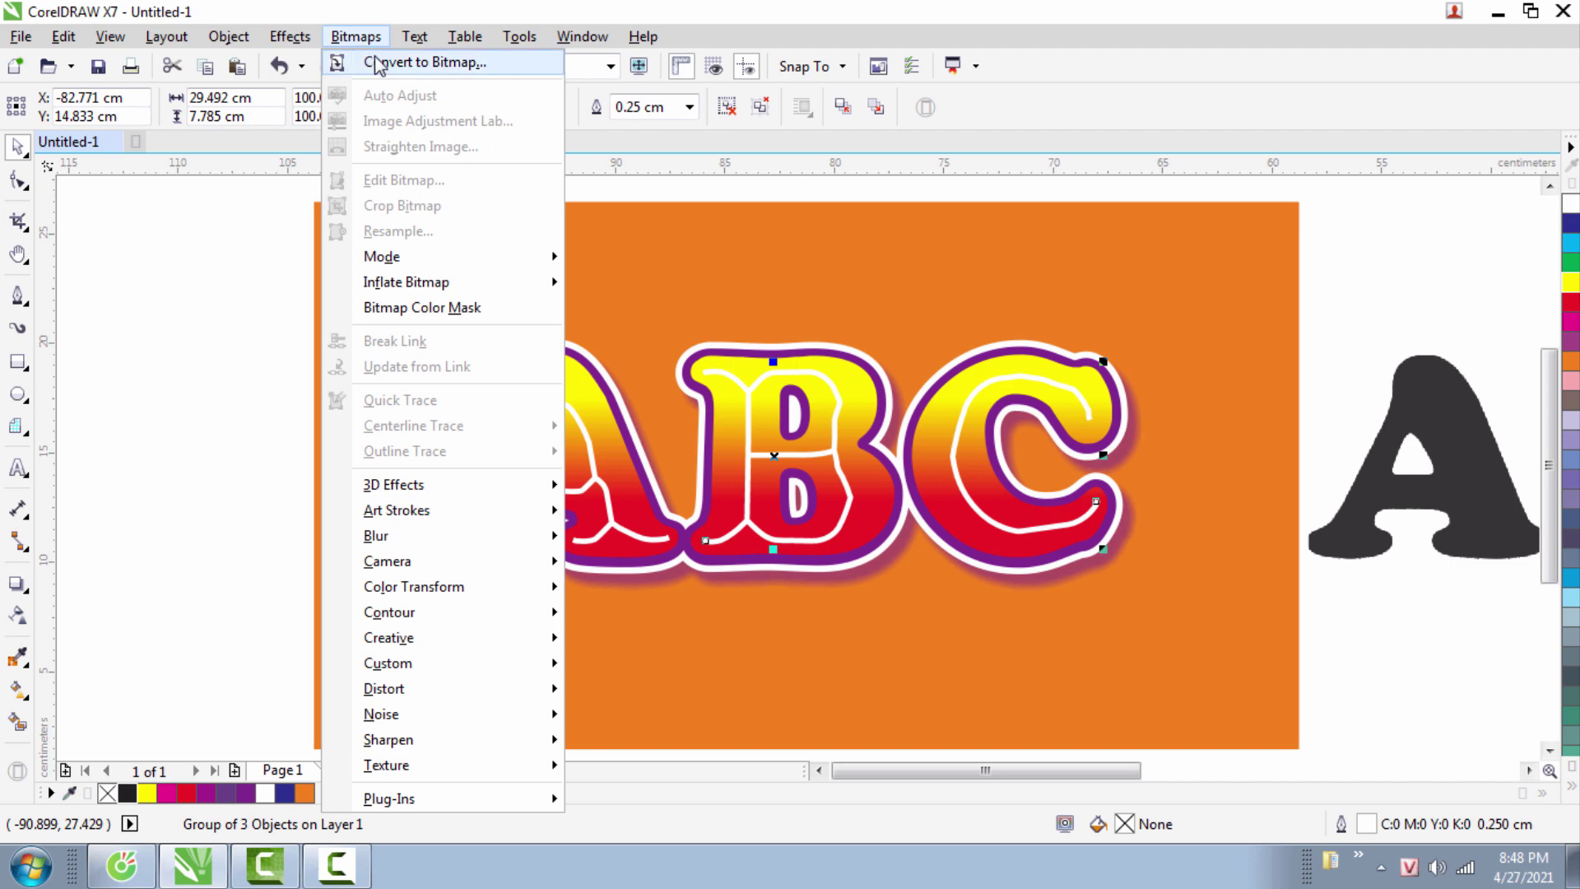
pyautogui.click(432, 63)
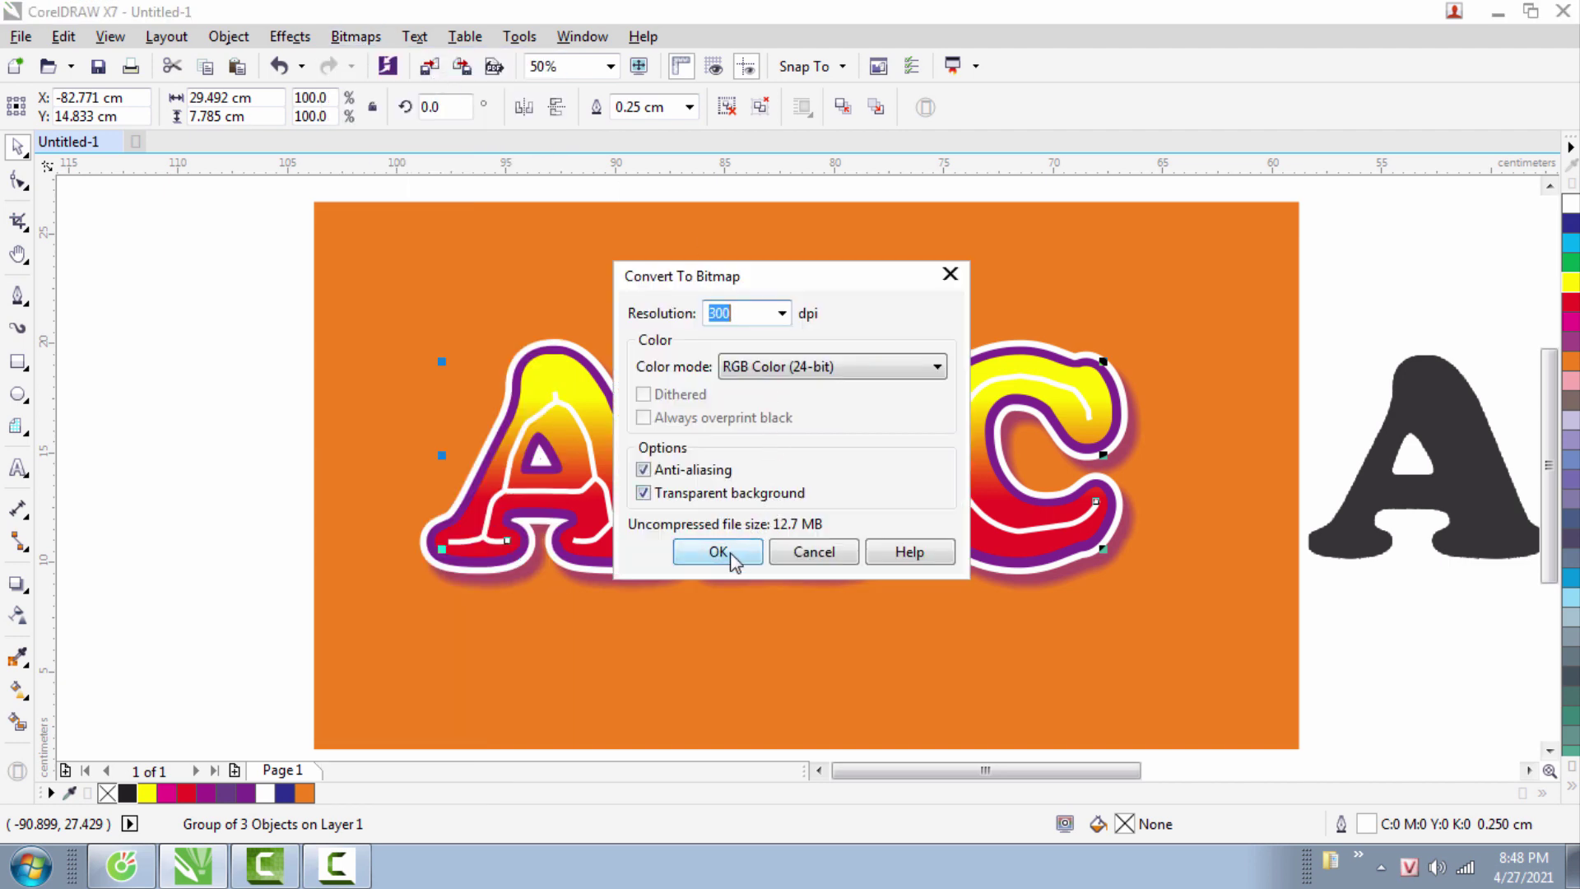
pyautogui.click(782, 368)
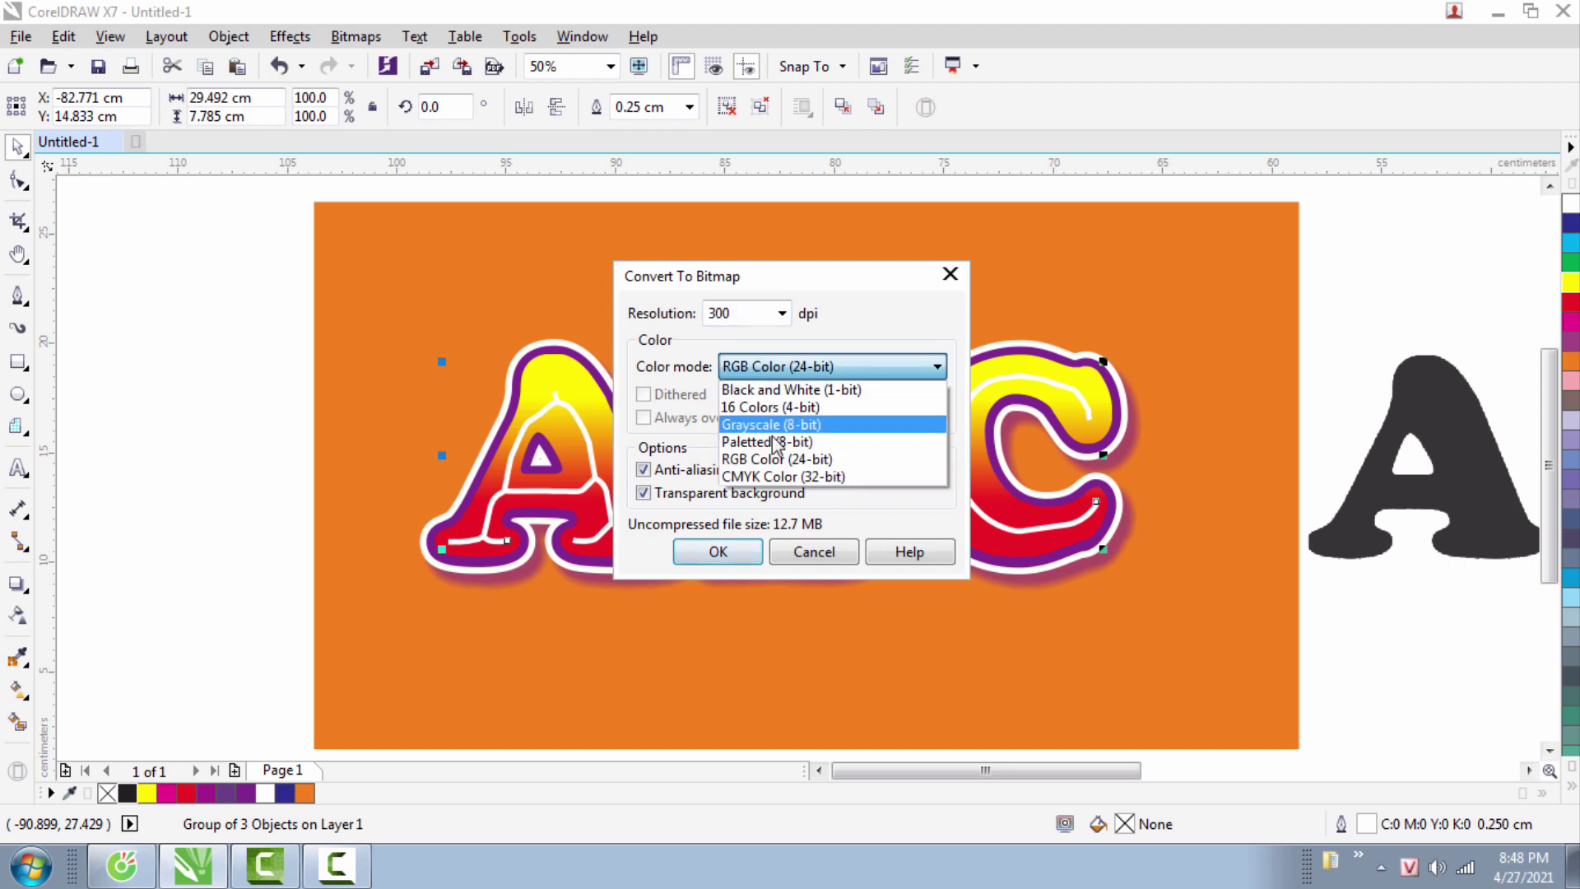
pyautogui.click(733, 552)
pyautogui.click(734, 551)
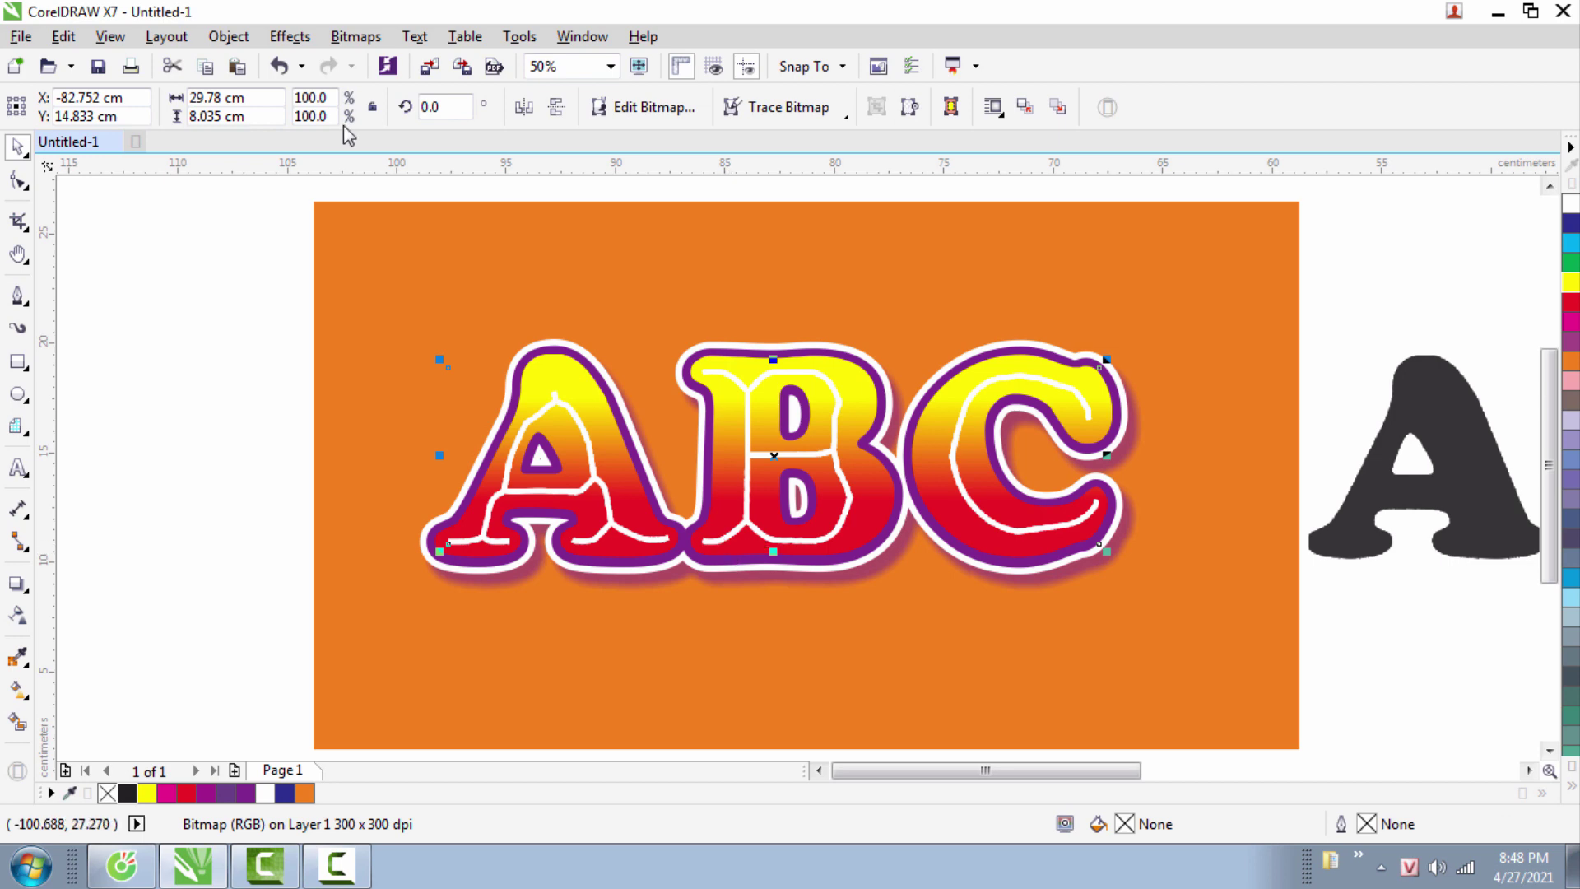
# - Apply a Gaussian Blur with a 54-pixel radius to the white centerline bitmap and clear the selection
pyautogui.click(355, 38)
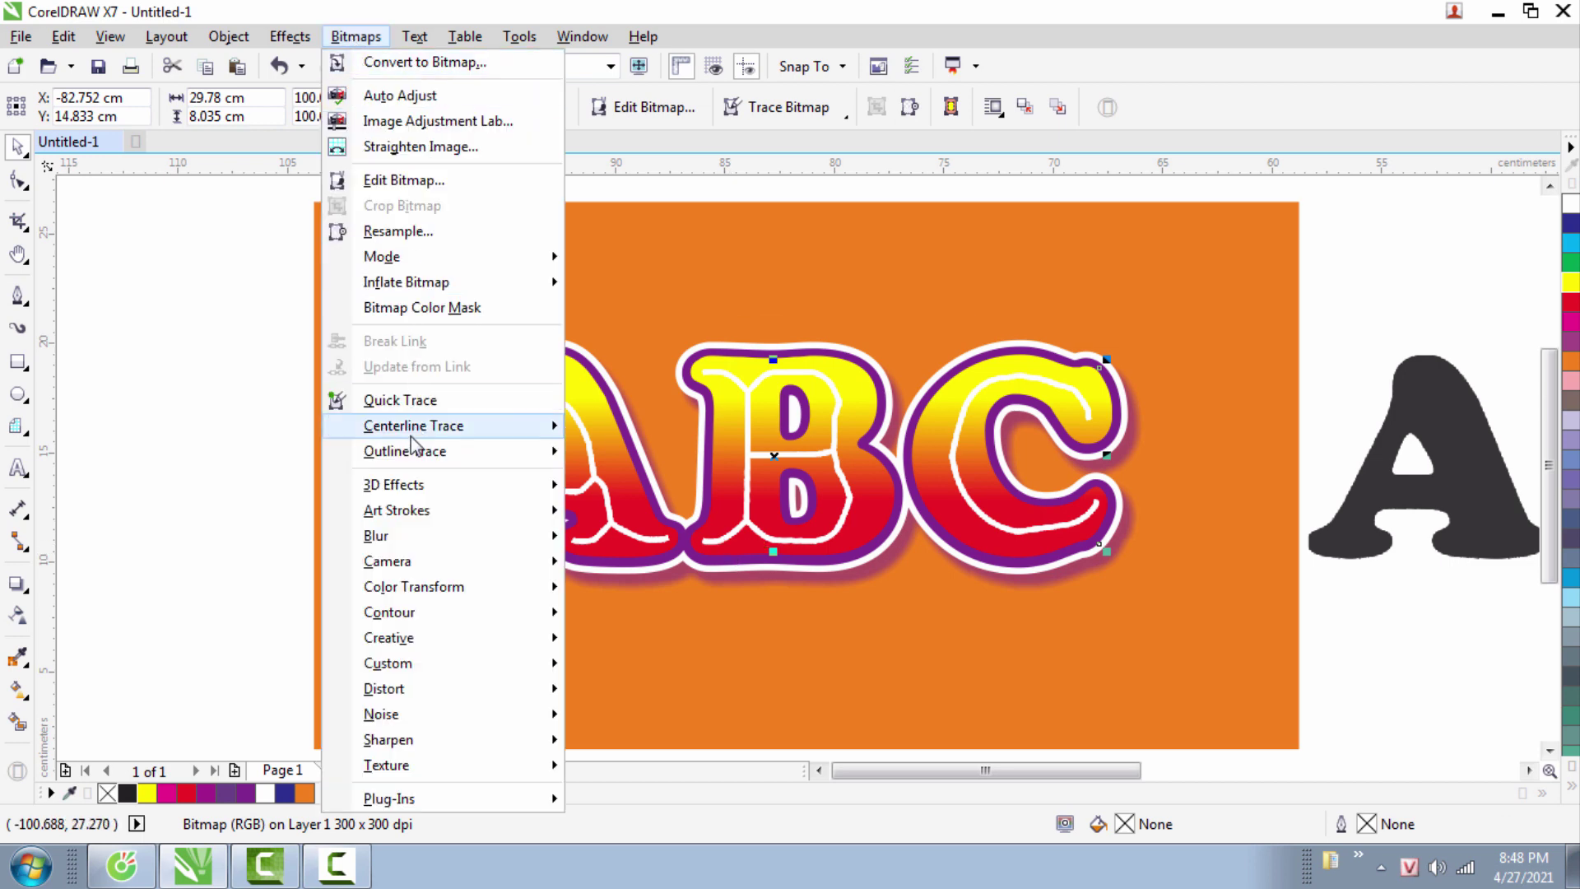
pyautogui.moveTo(414, 536)
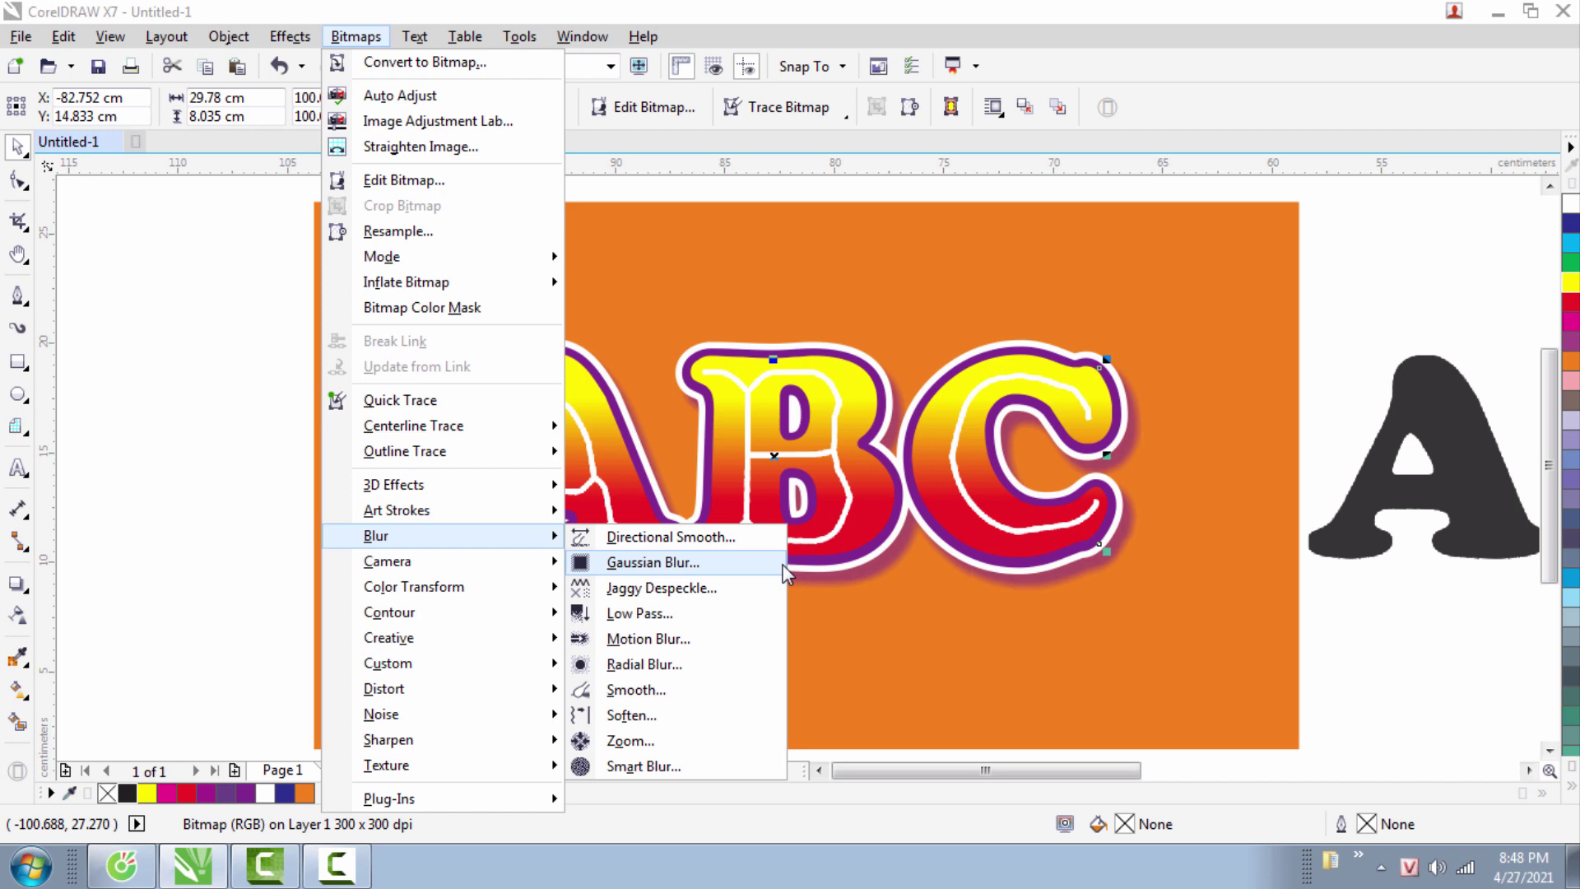
pyautogui.click(653, 562)
pyautogui.moveTo(751, 354); pyautogui.dragTo(749, 183)
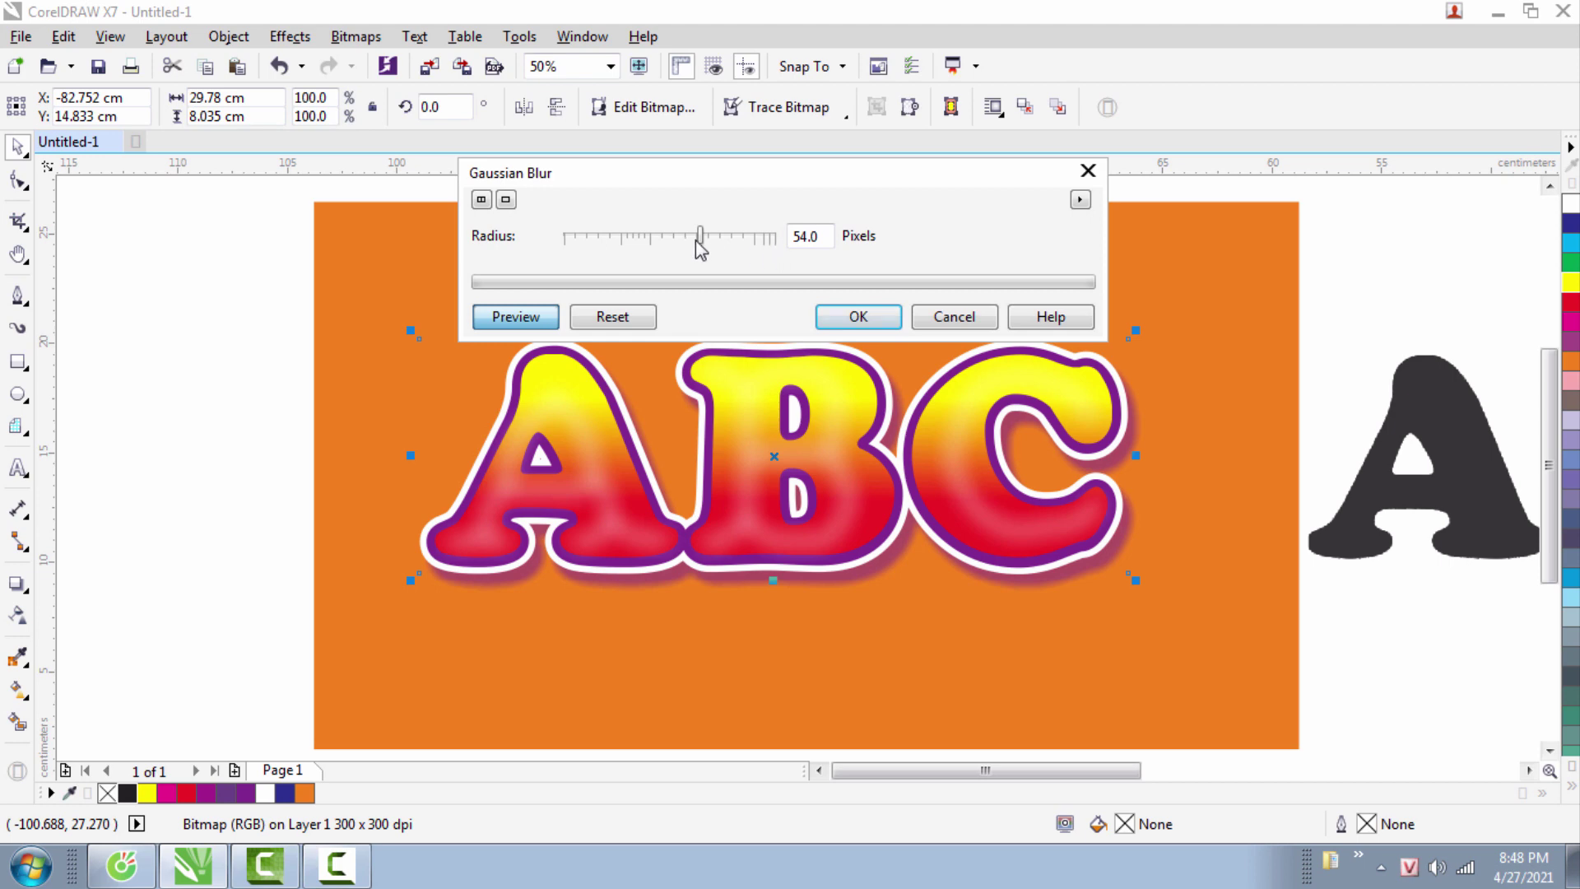
pyautogui.moveTo(696, 240); pyautogui.dragTo(690, 241)
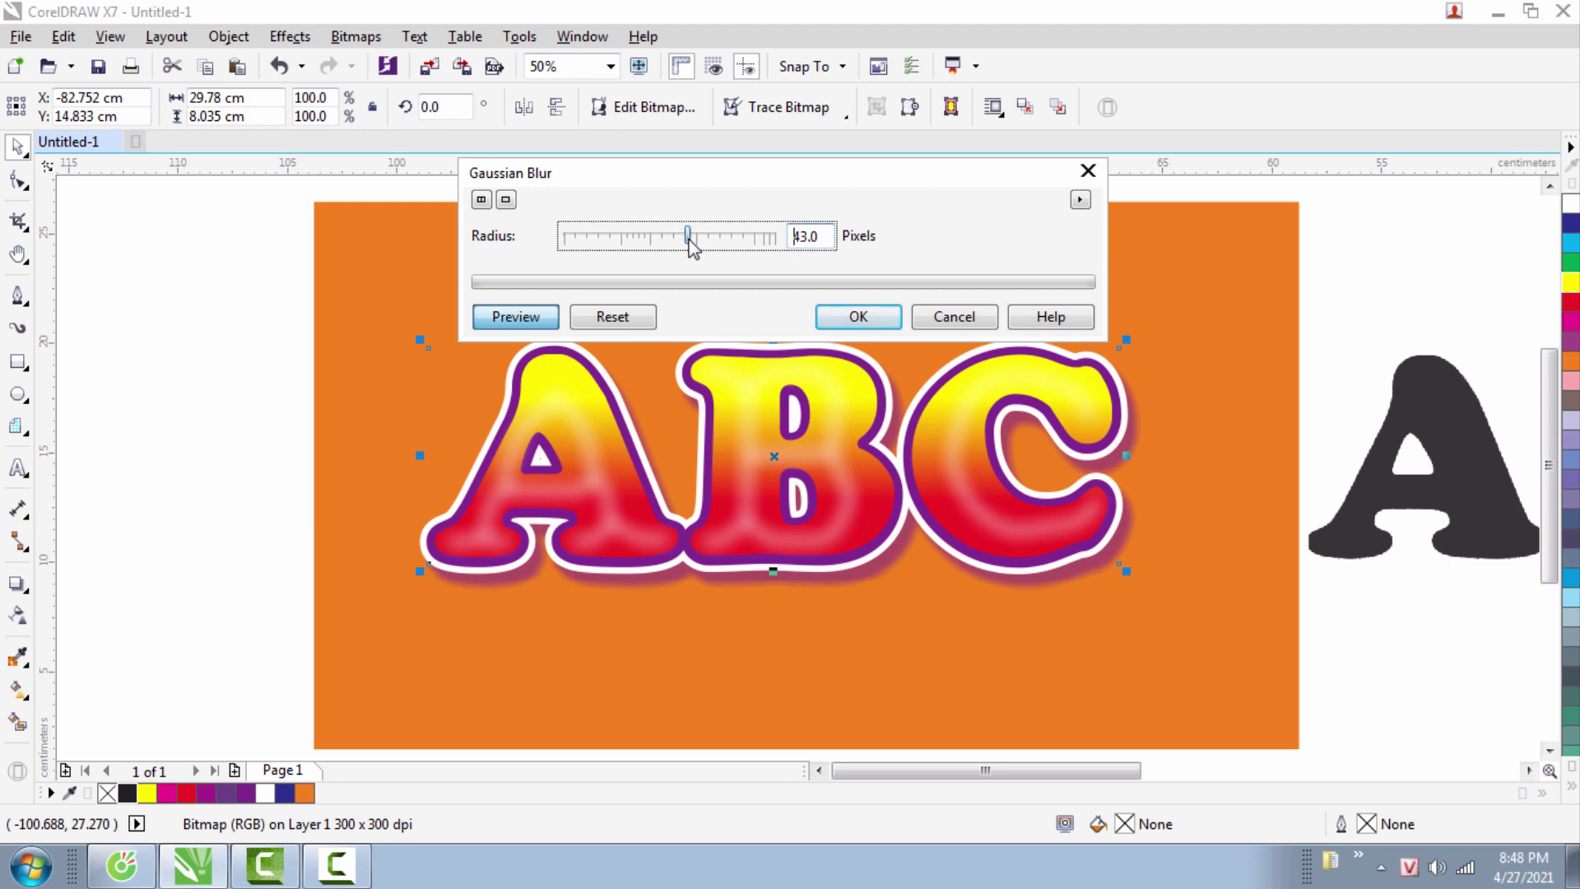
pyautogui.moveTo(689, 242); pyautogui.dragTo(701, 240)
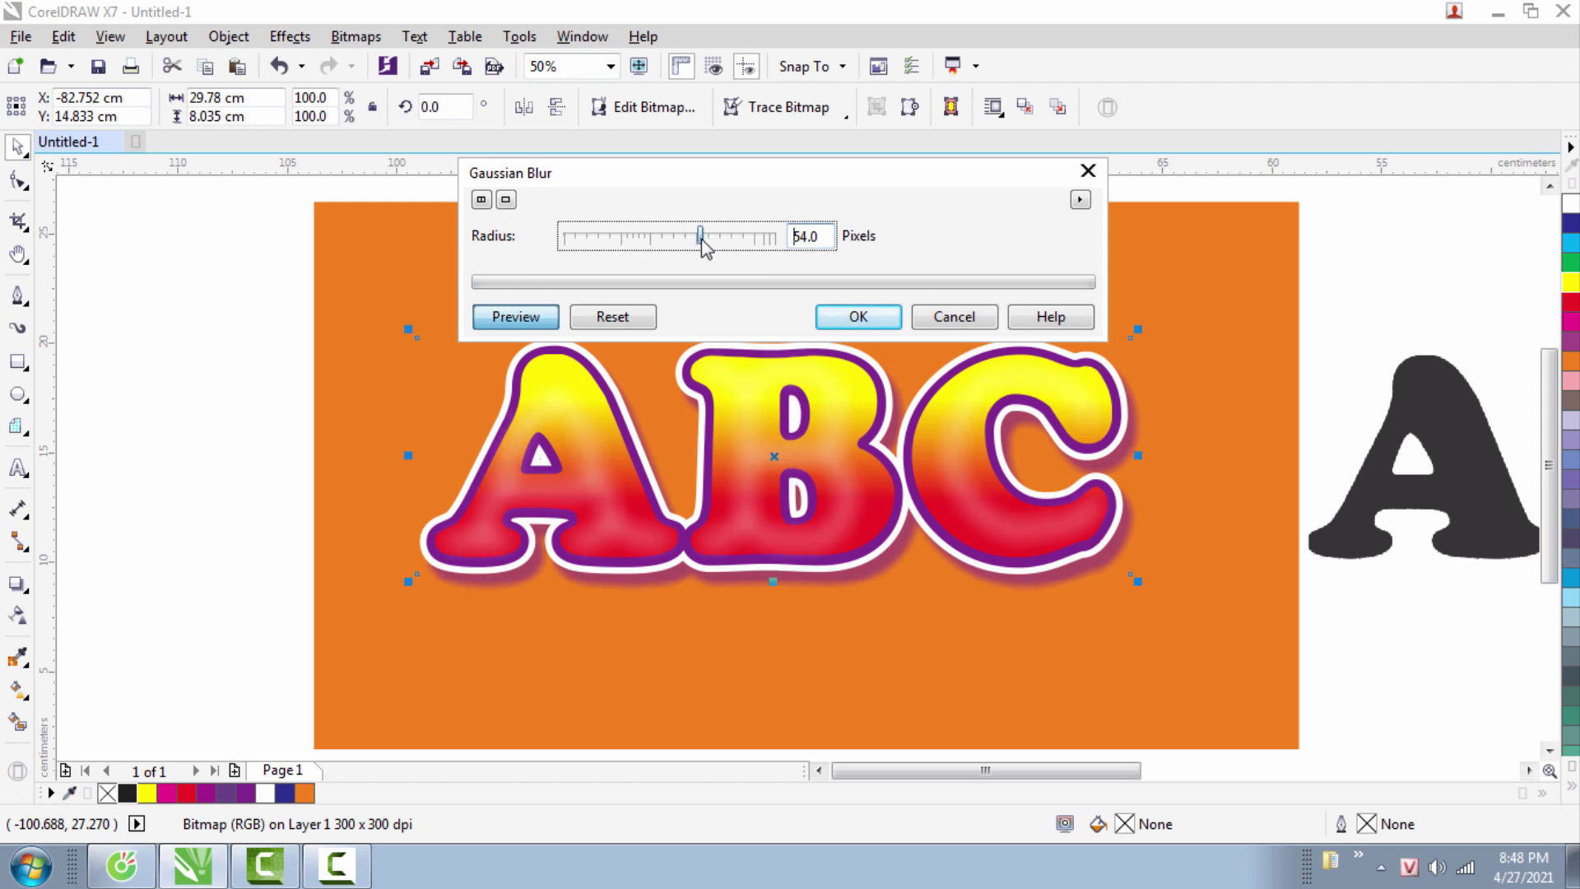
pyautogui.click(852, 321)
pyautogui.scroll(1, 688, 462)
pyautogui.scroll(-2, 686, 467)
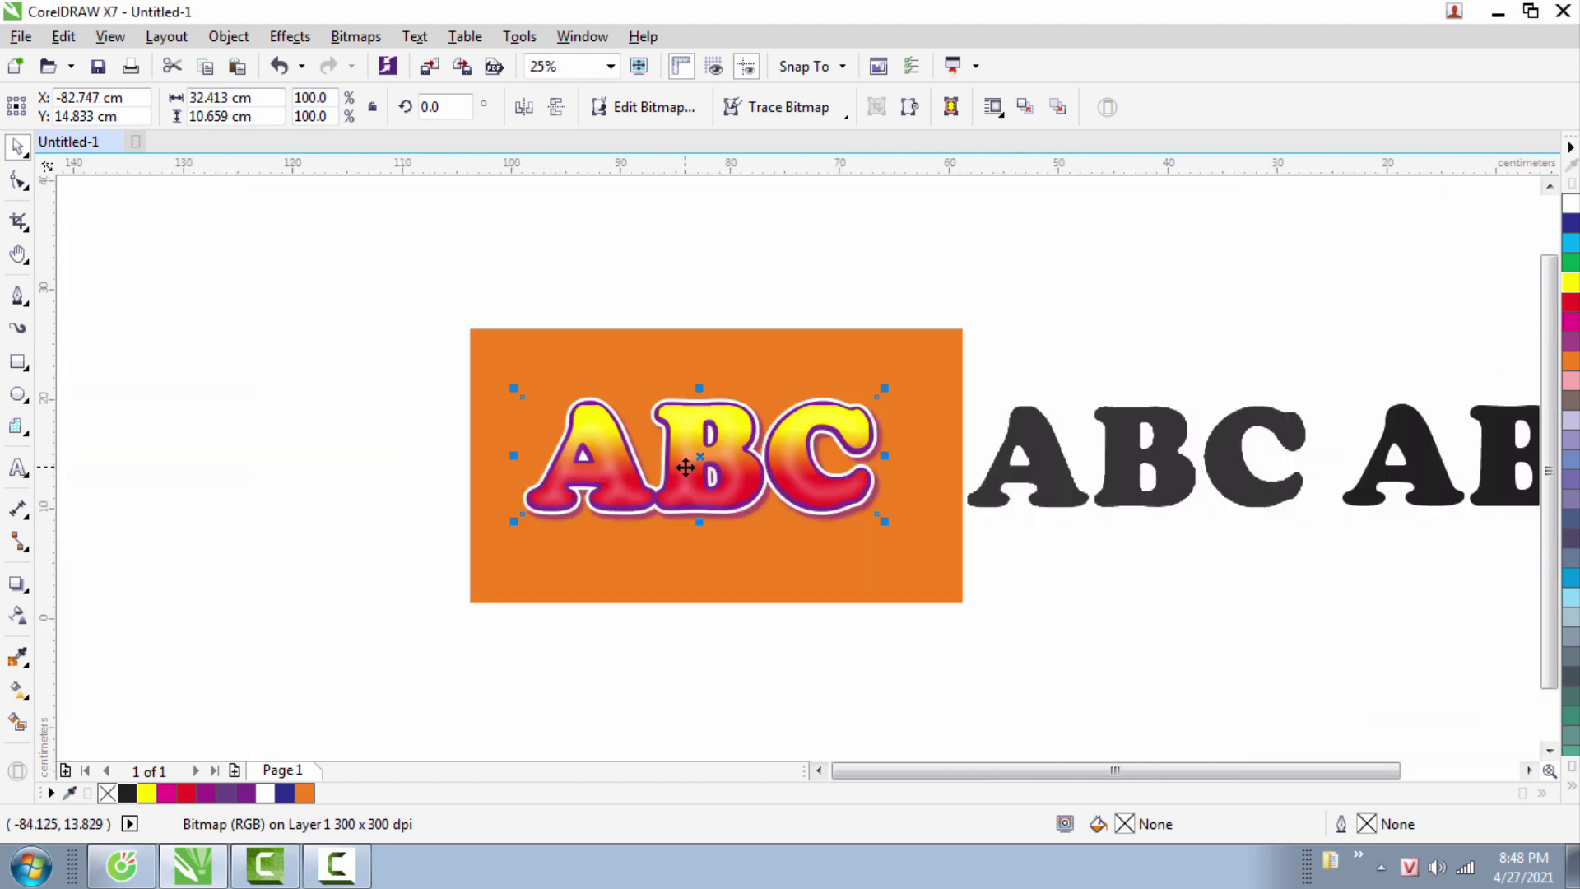
pyautogui.scroll(1, 797, 473)
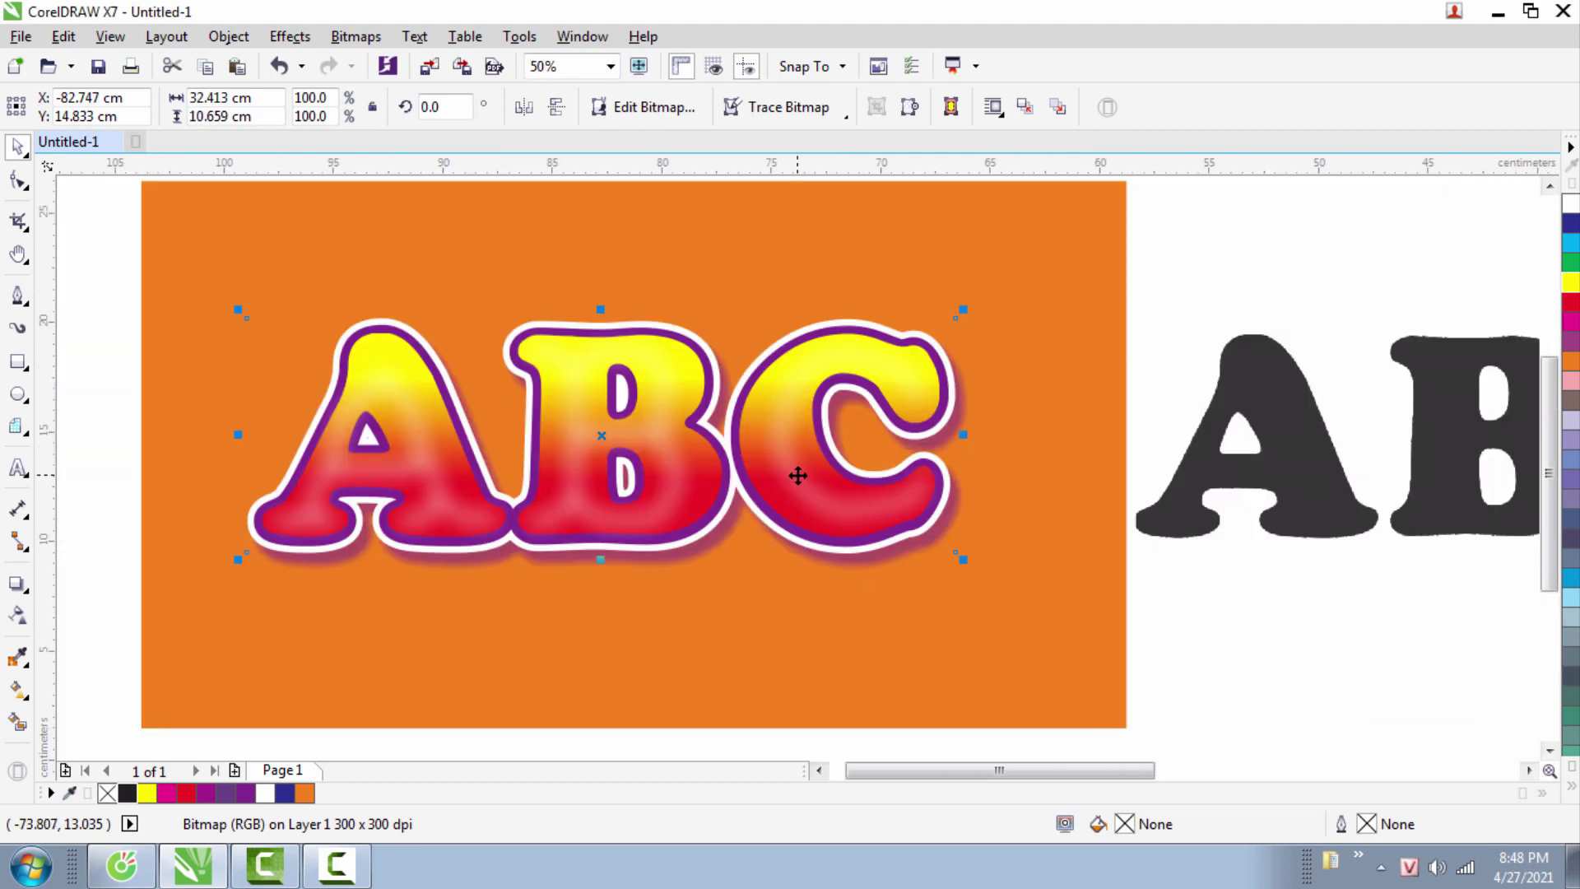
pyautogui.scroll(-1, 656, 468)
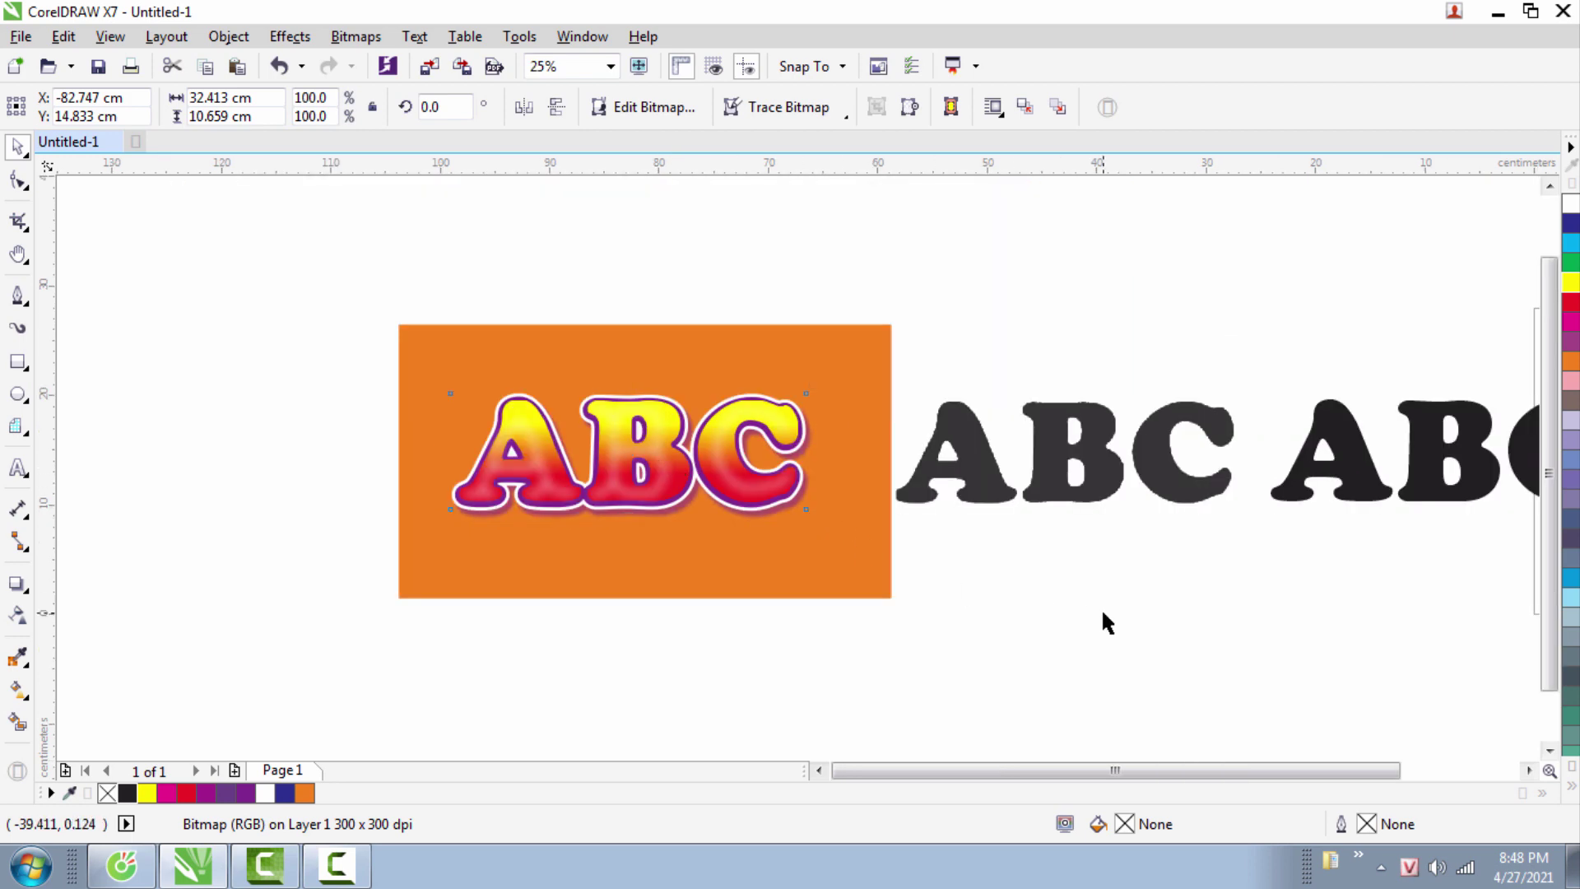
pyautogui.click(1104, 624)
# - Remove the fill from the black ABC text overlapping the page and give it a black hairline outline
pyautogui.scroll(-1, 1104, 624)
pyautogui.scroll(1, 1041, 485)
pyautogui.click(1042, 465)
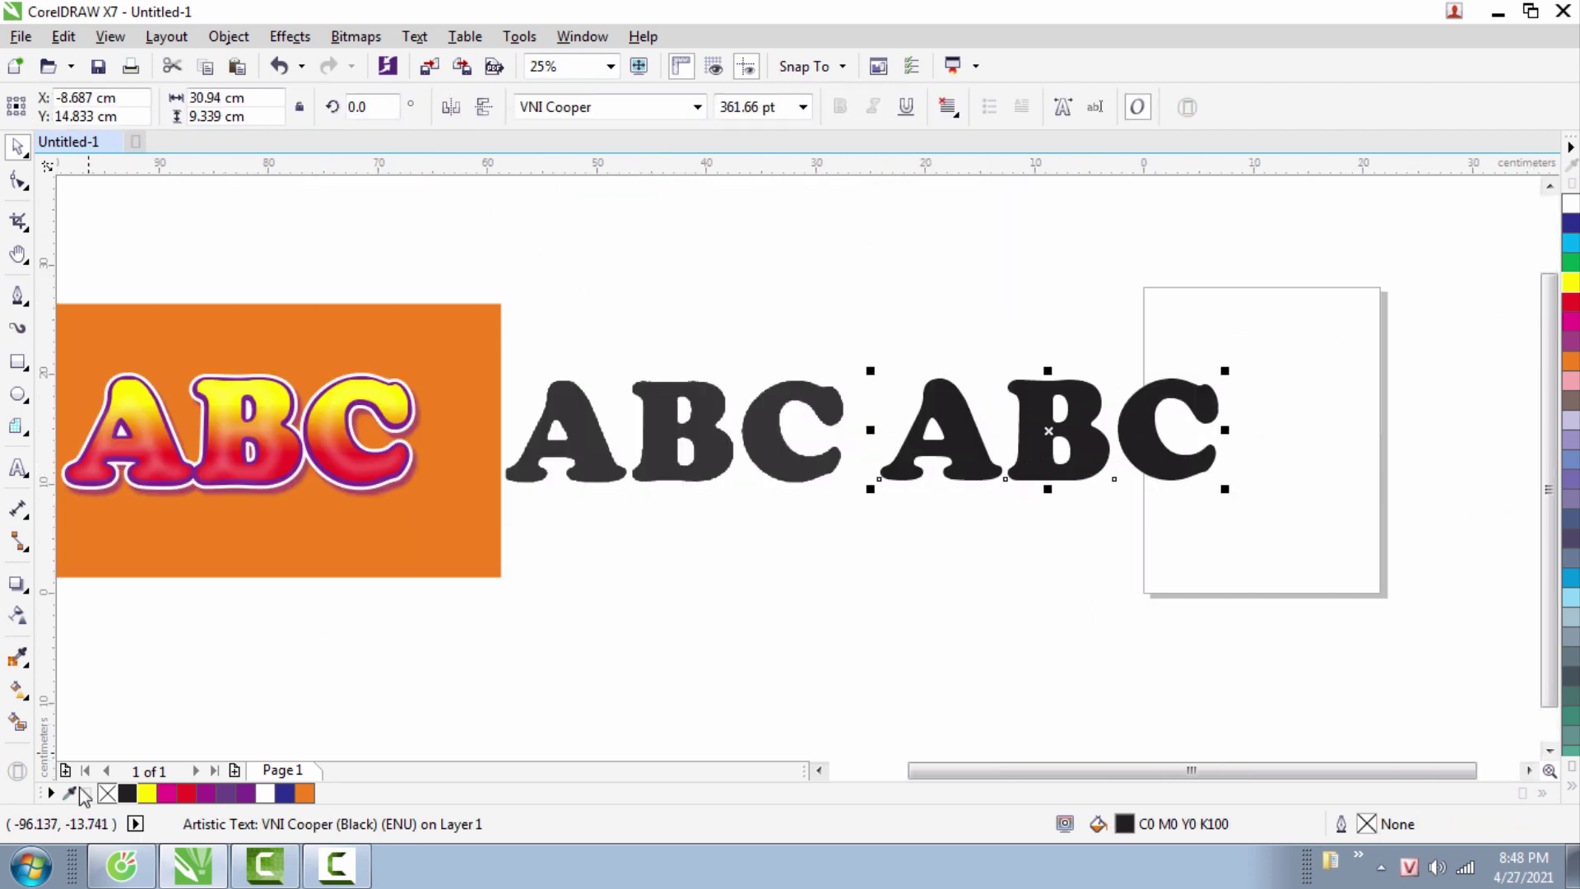
pyautogui.click(107, 793)
pyautogui.rightClick(127, 793)
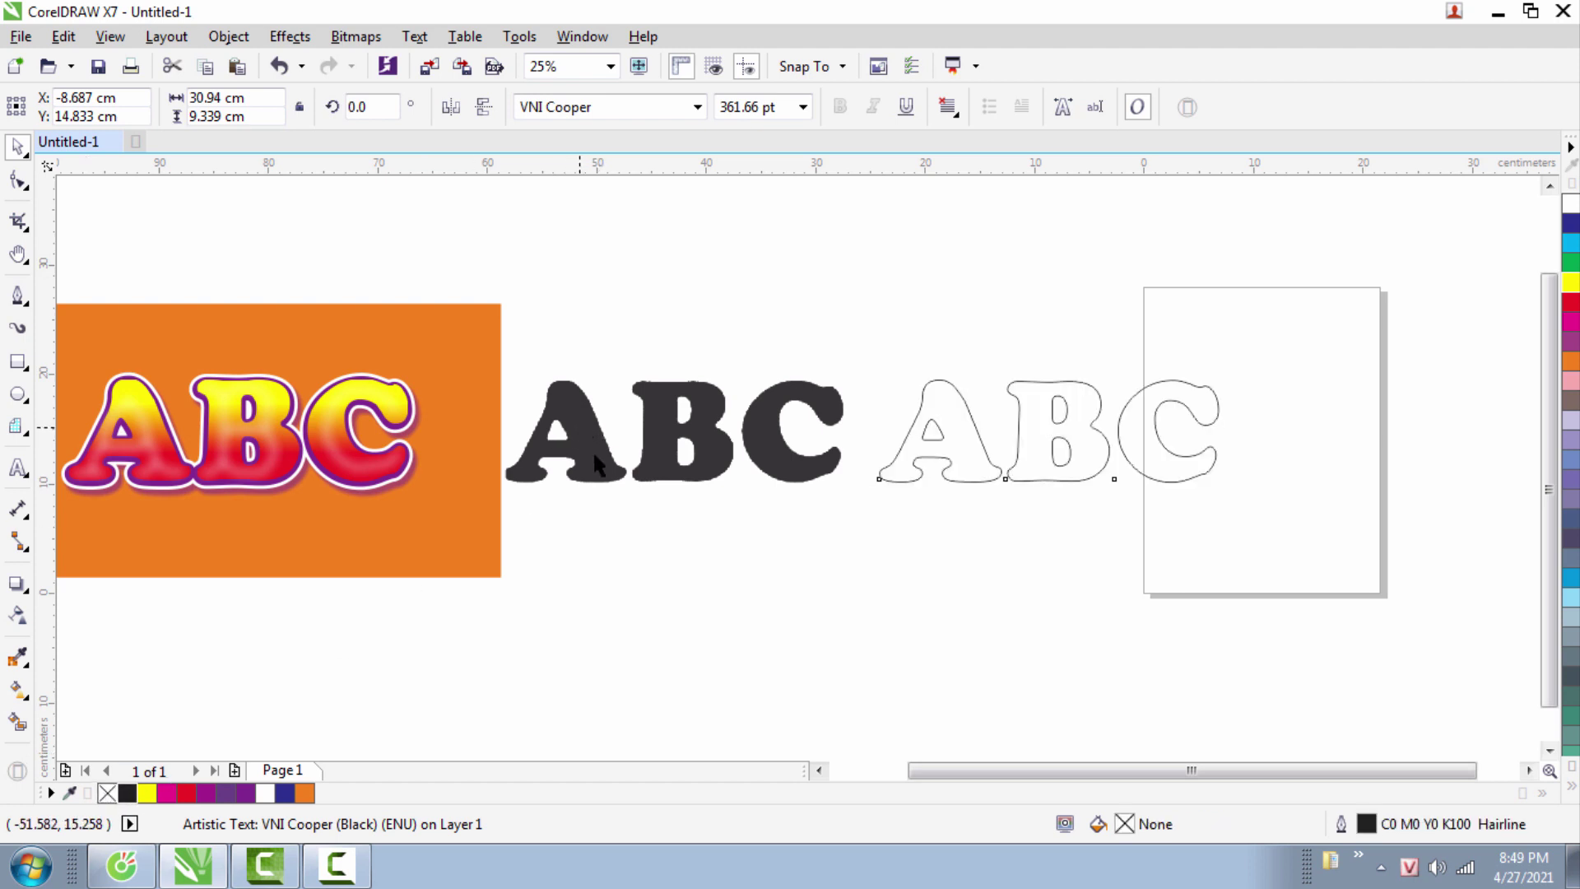
# - Move the black ABC bitmap below the page and the outlined ABC text beside the orange rectangle
pyautogui.moveTo(593, 449); pyautogui.dragTo(1437, 676)
pyautogui.moveTo(960, 427); pyautogui.dragTo(614, 428)
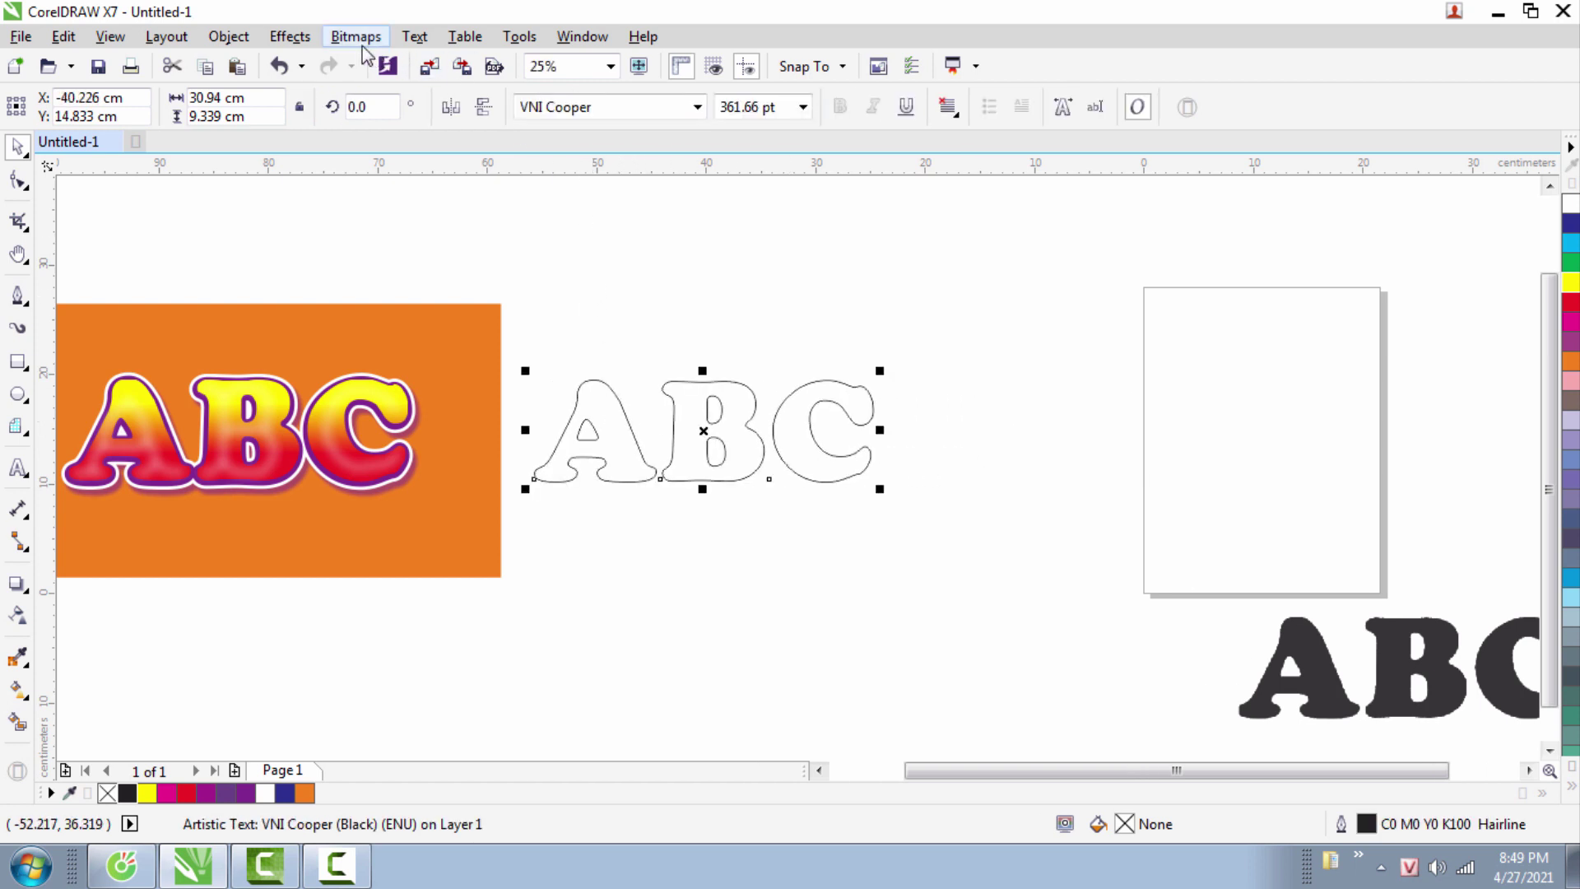
# - Apply an inside contour of 1 step with a 0.3 cm offset and round corners to the outlined ABC text
pyautogui.click(290, 36)
pyautogui.click(368, 206)
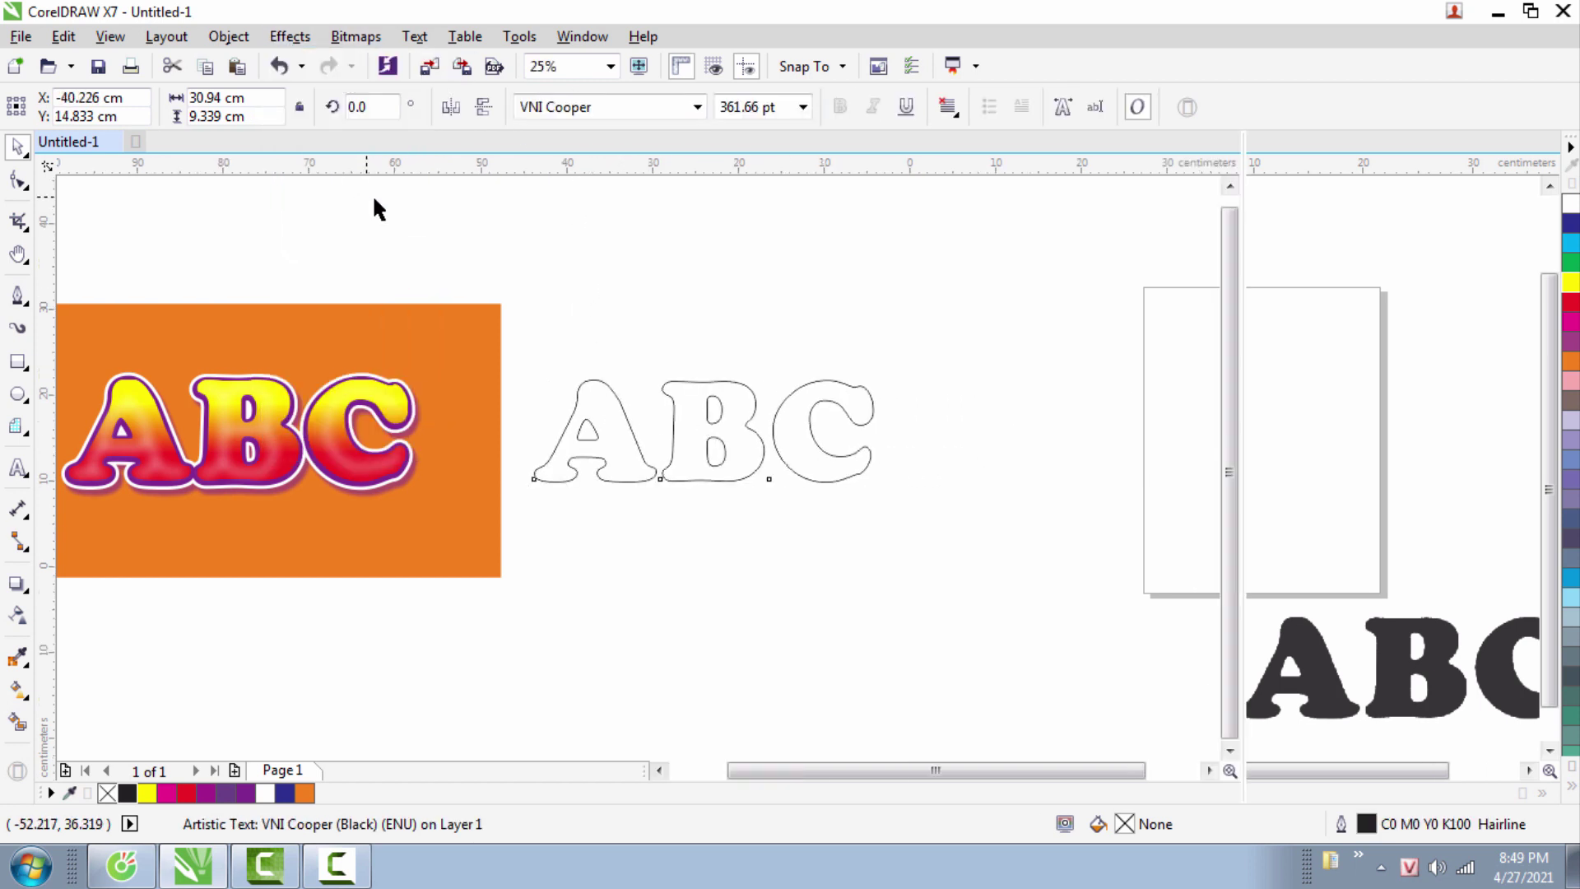
pyautogui.click(1363, 173)
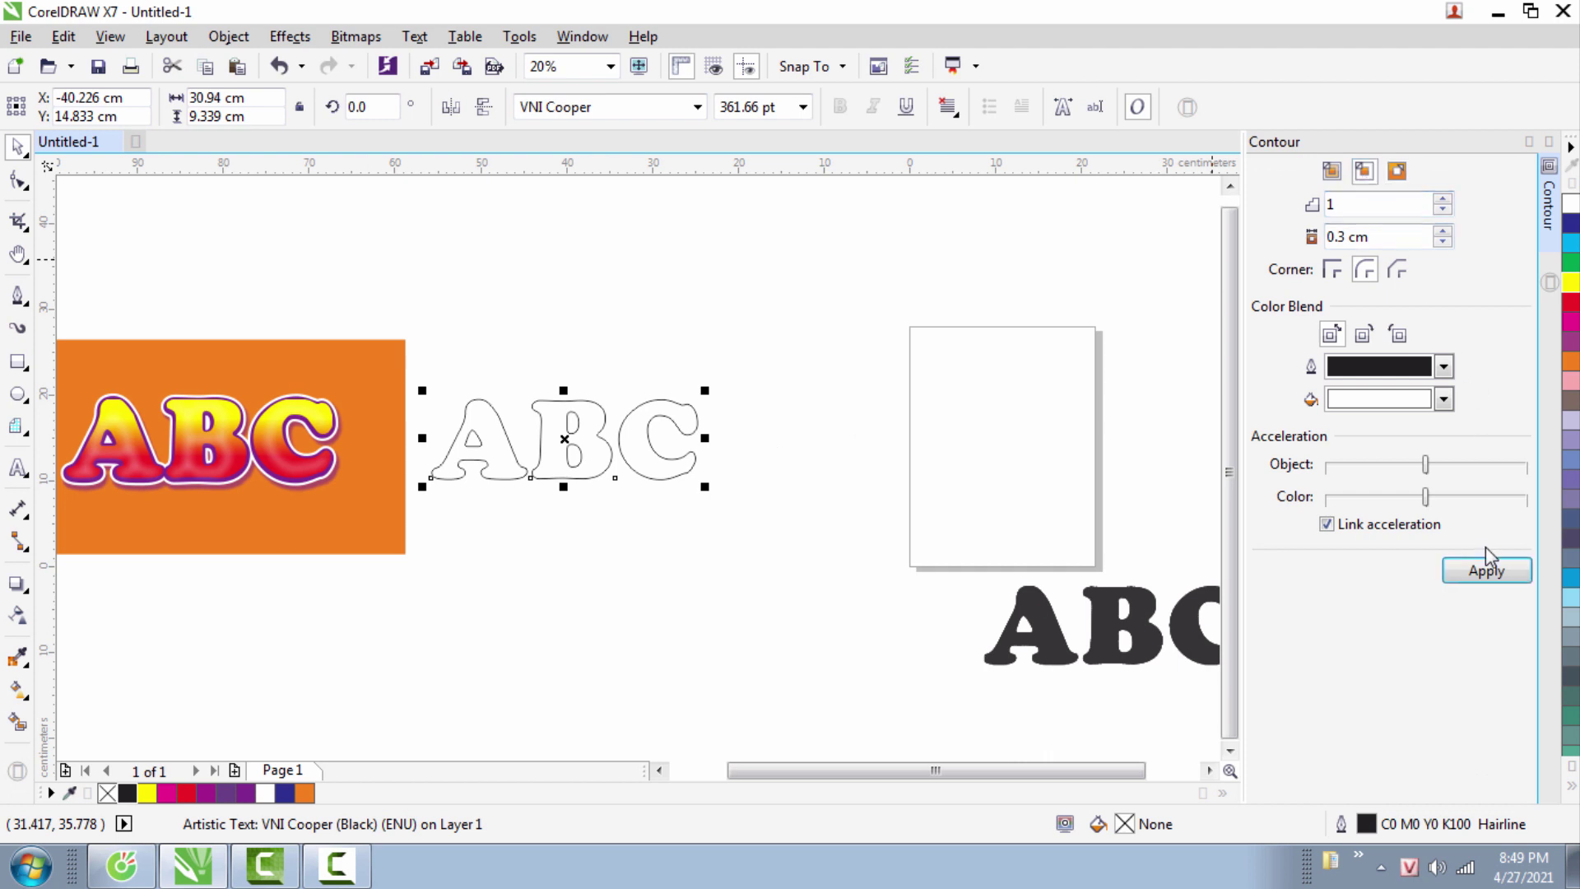
pyautogui.click(1397, 176)
pyautogui.click(1365, 176)
pyautogui.click(1484, 573)
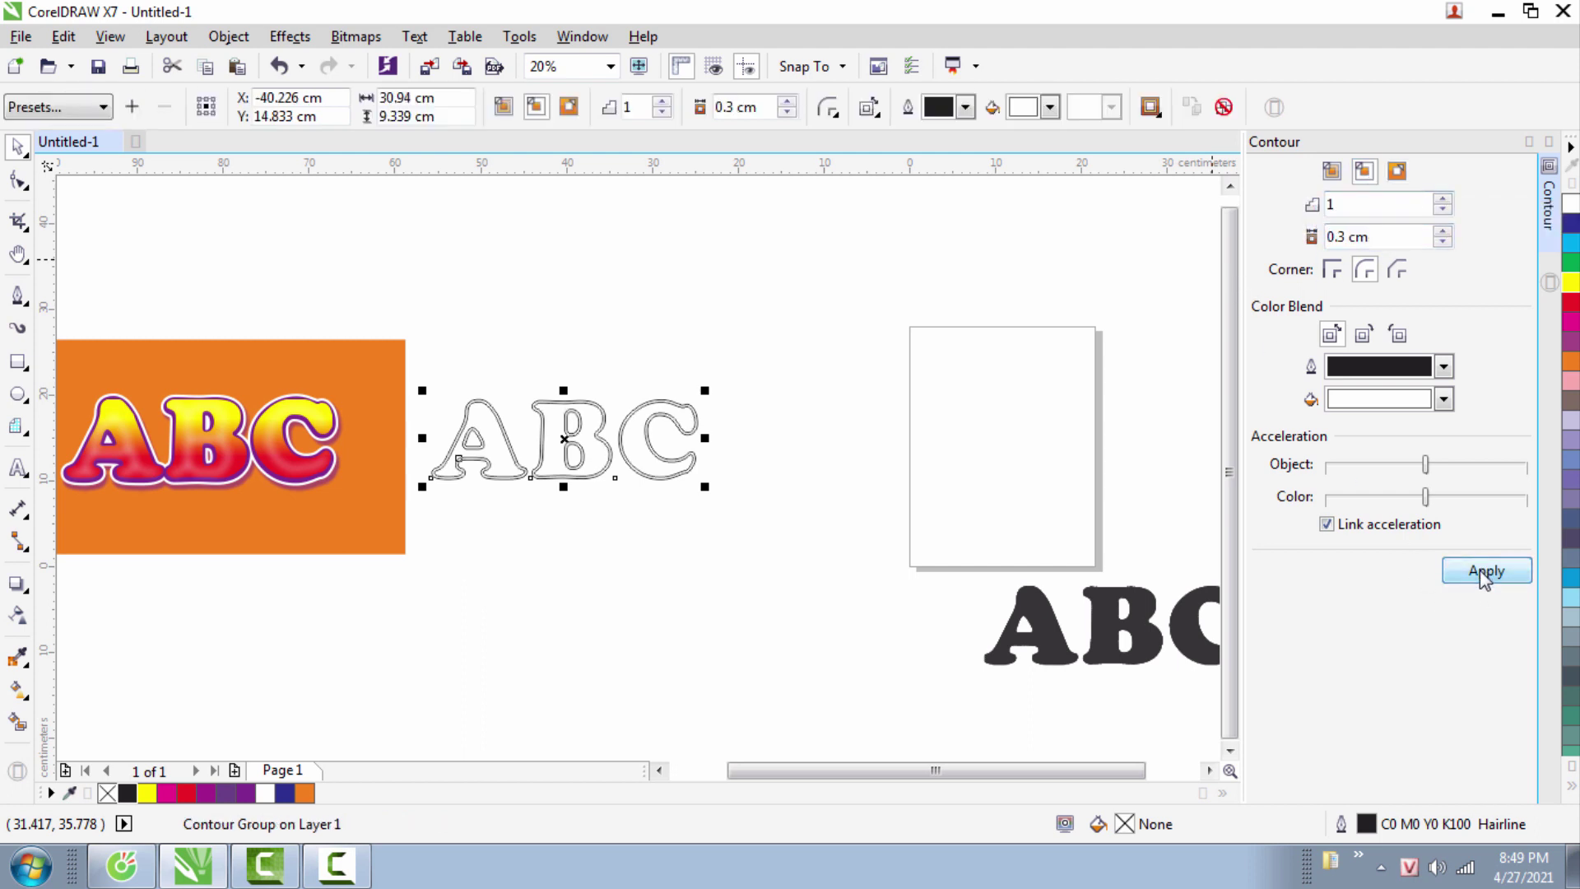
# - Set the inside contour offset of the outlined ABC text to 0.5 cm and reapply the contour
pyautogui.moveTo(1388, 238); pyautogui.dragTo(1218, 273)
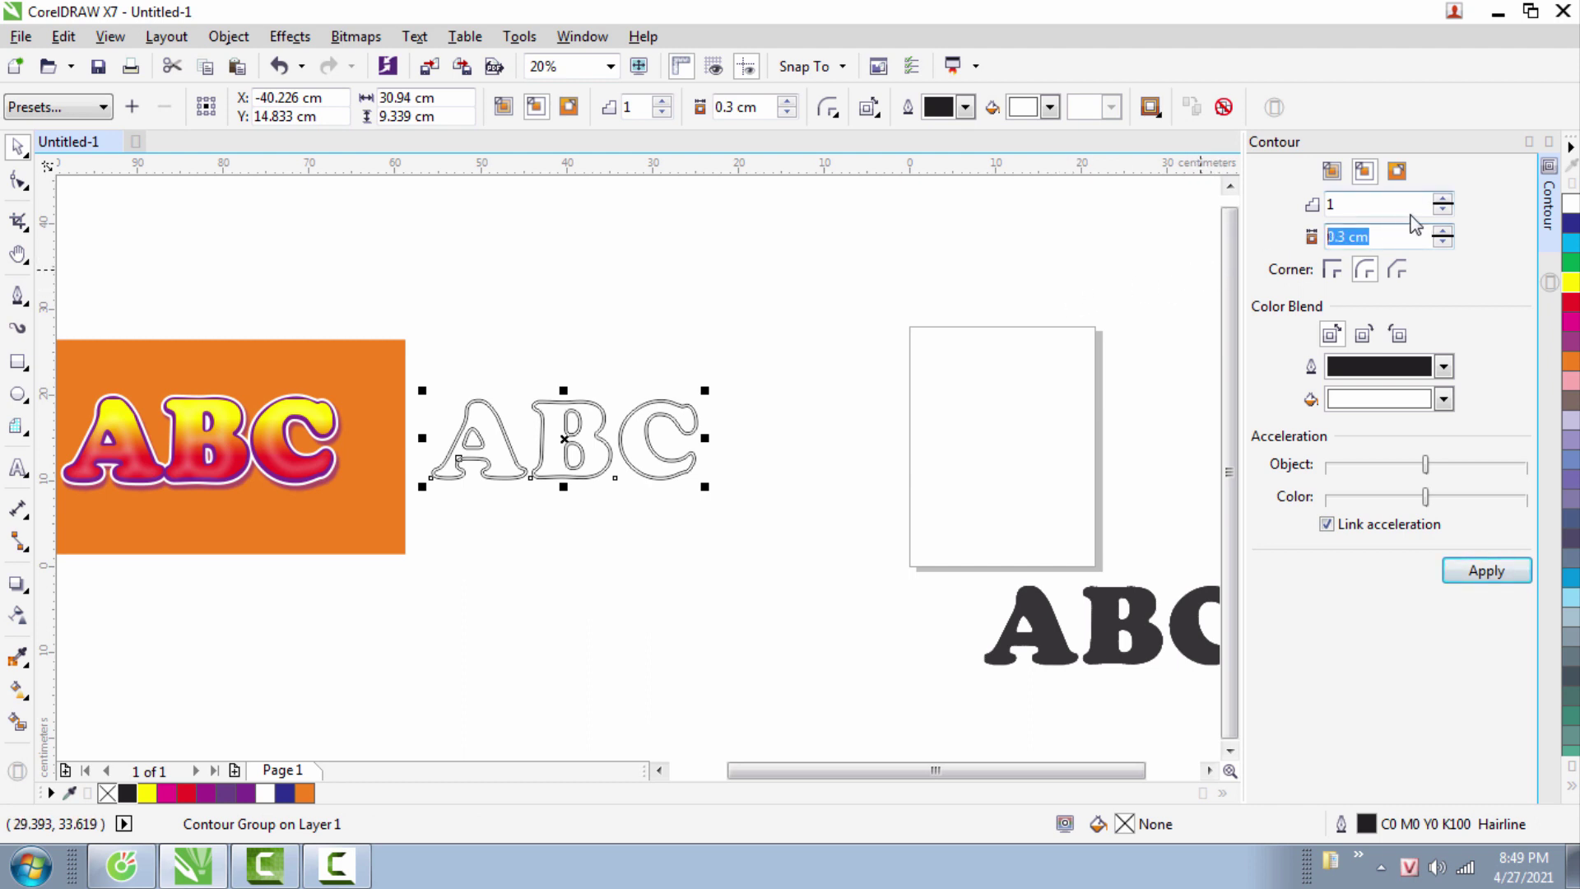
pyautogui.write('0.5')
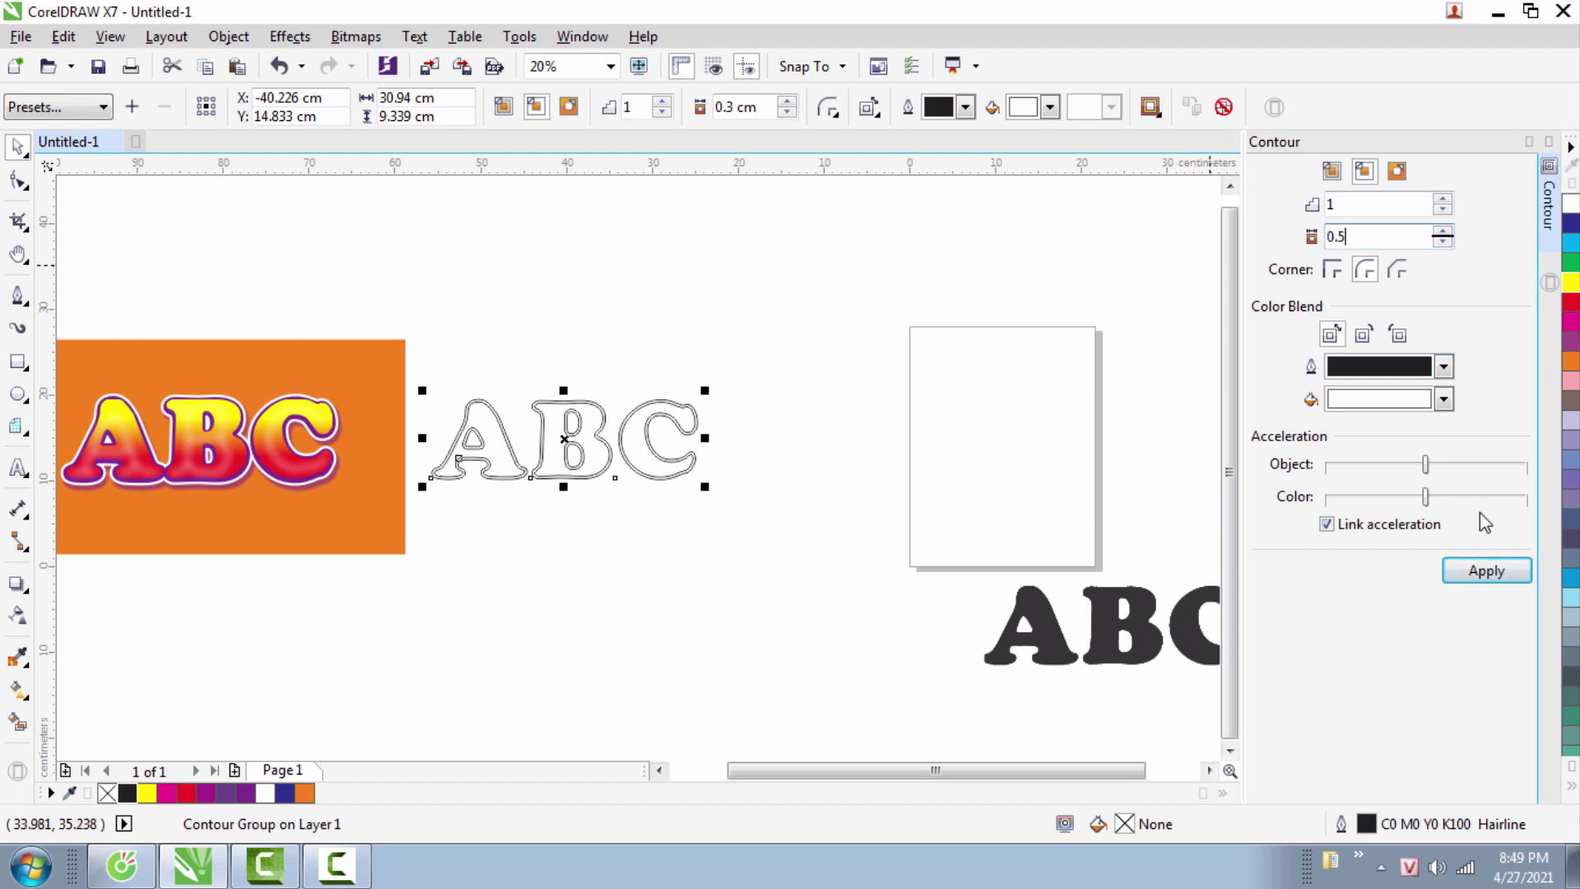
pyautogui.click(1488, 570)
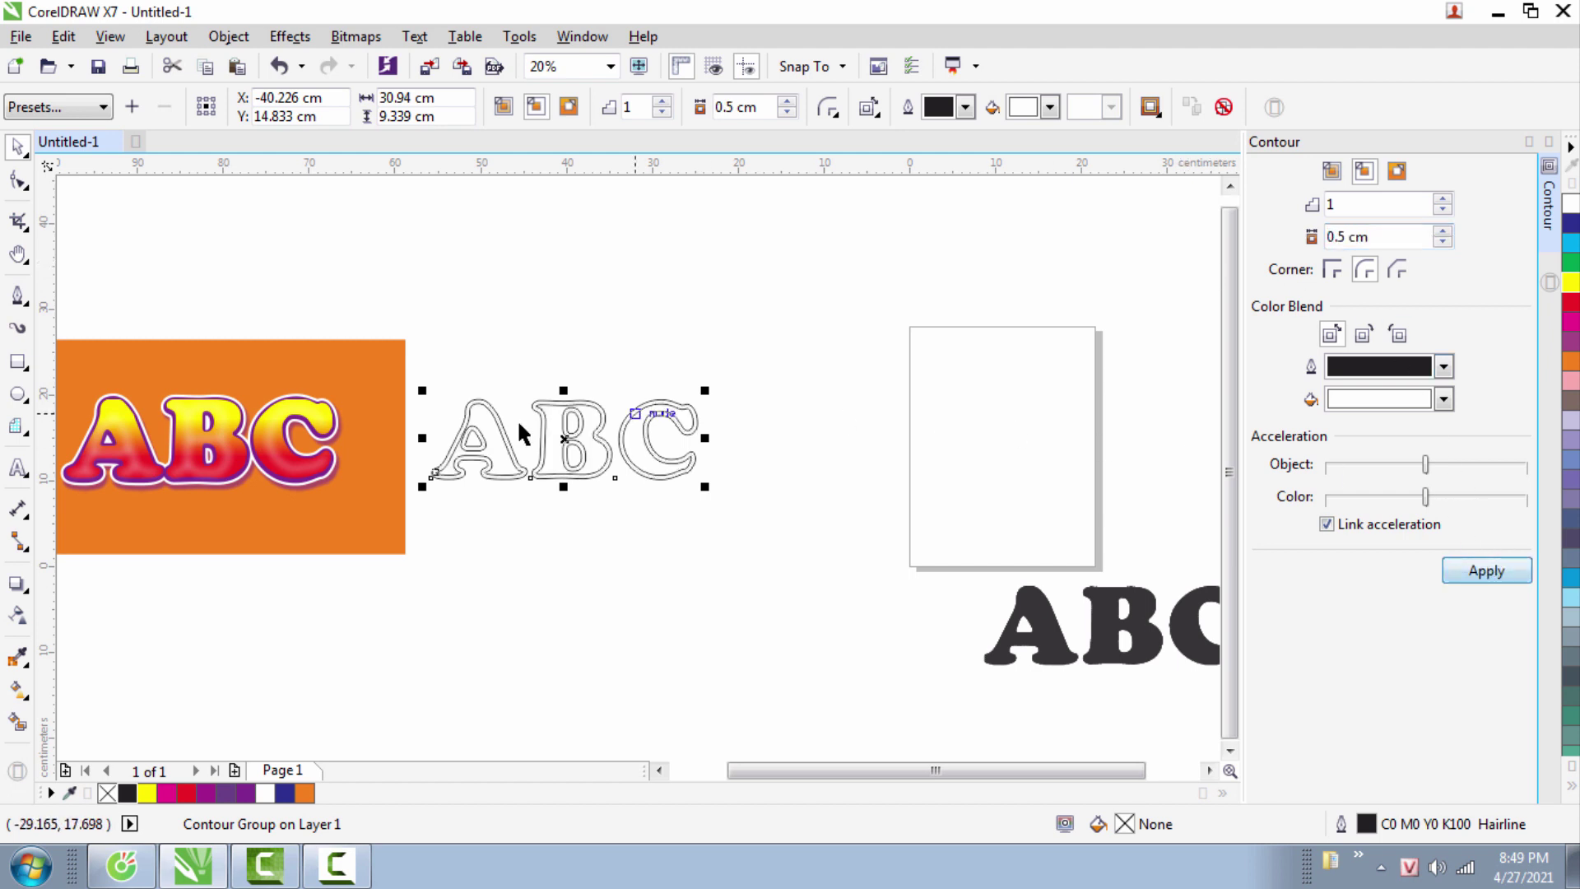
# - Break the ABC contour group apart and move the outer text away from the inner contour onto the page
pyautogui.scroll(2, 518, 433)
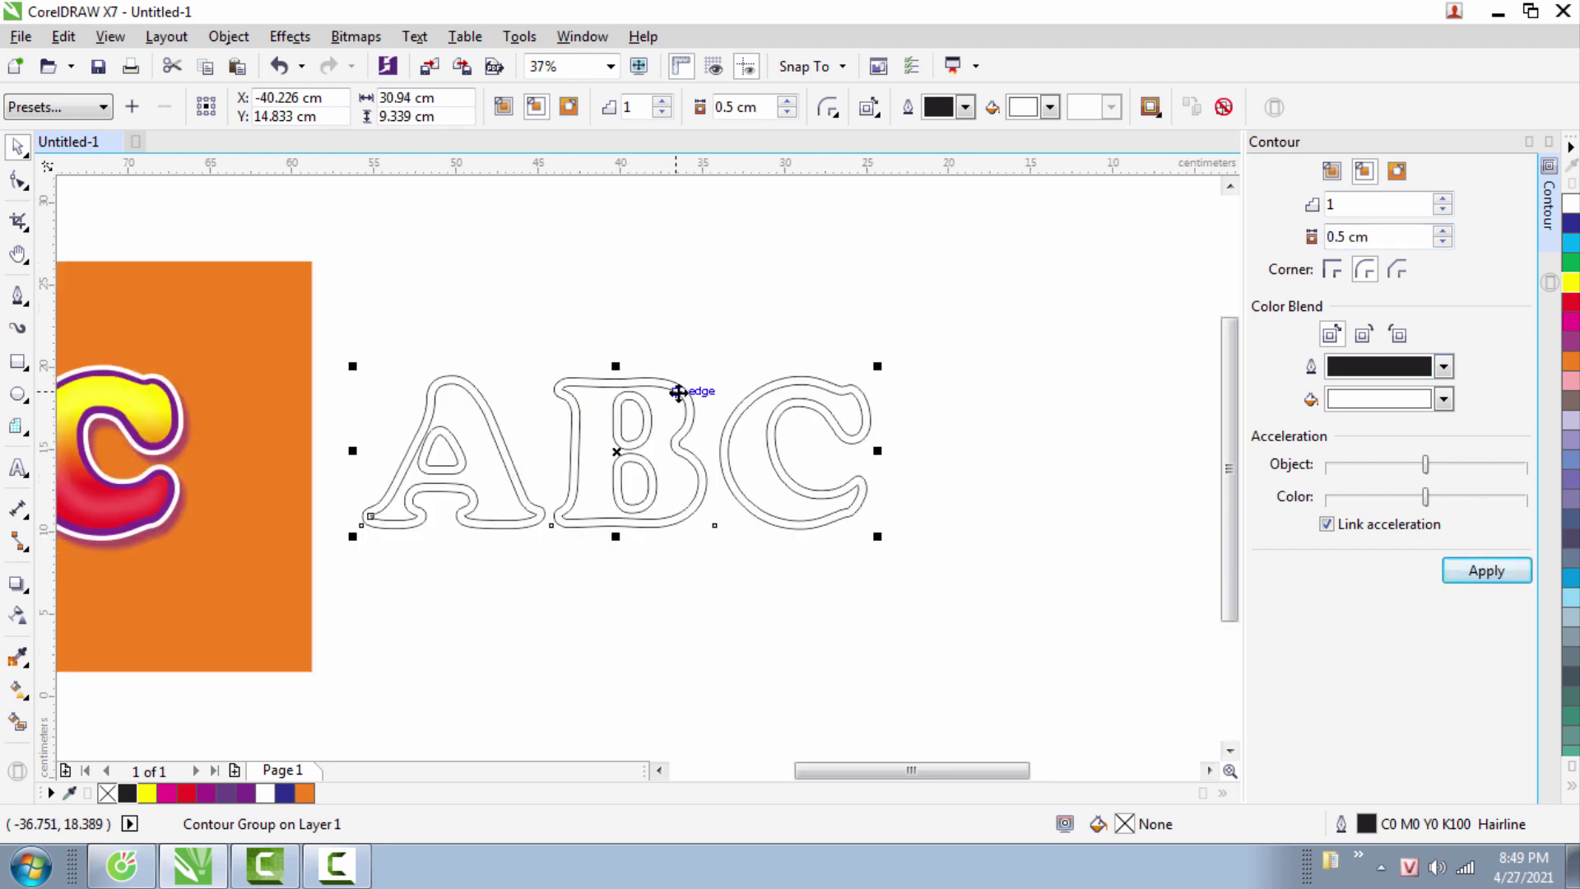
pyautogui.click(290, 37)
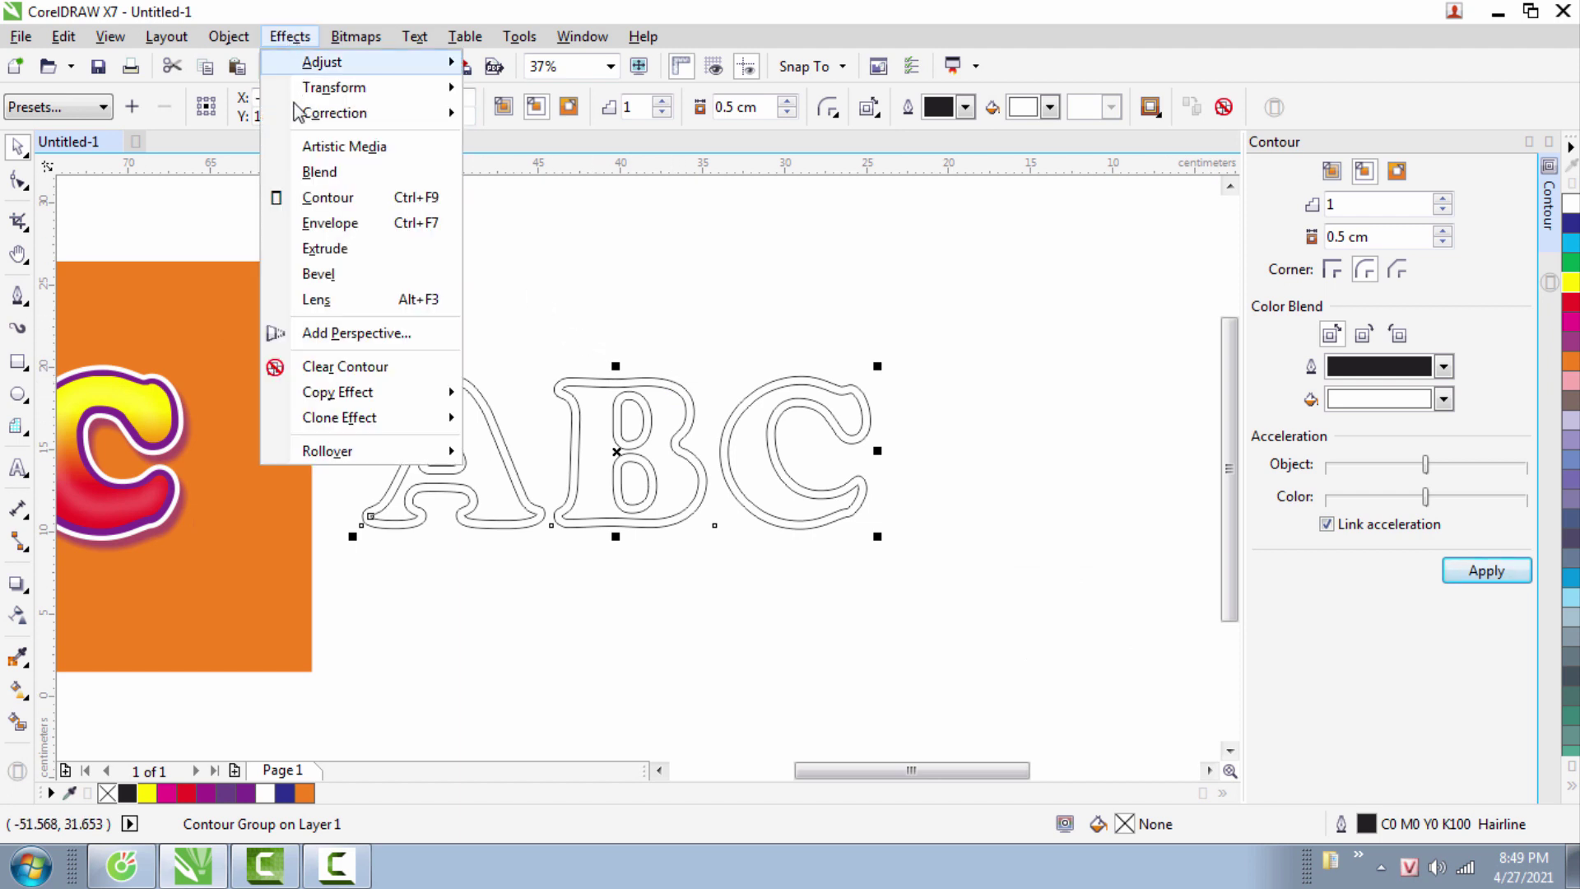
pyautogui.click(290, 36)
pyautogui.click(229, 36)
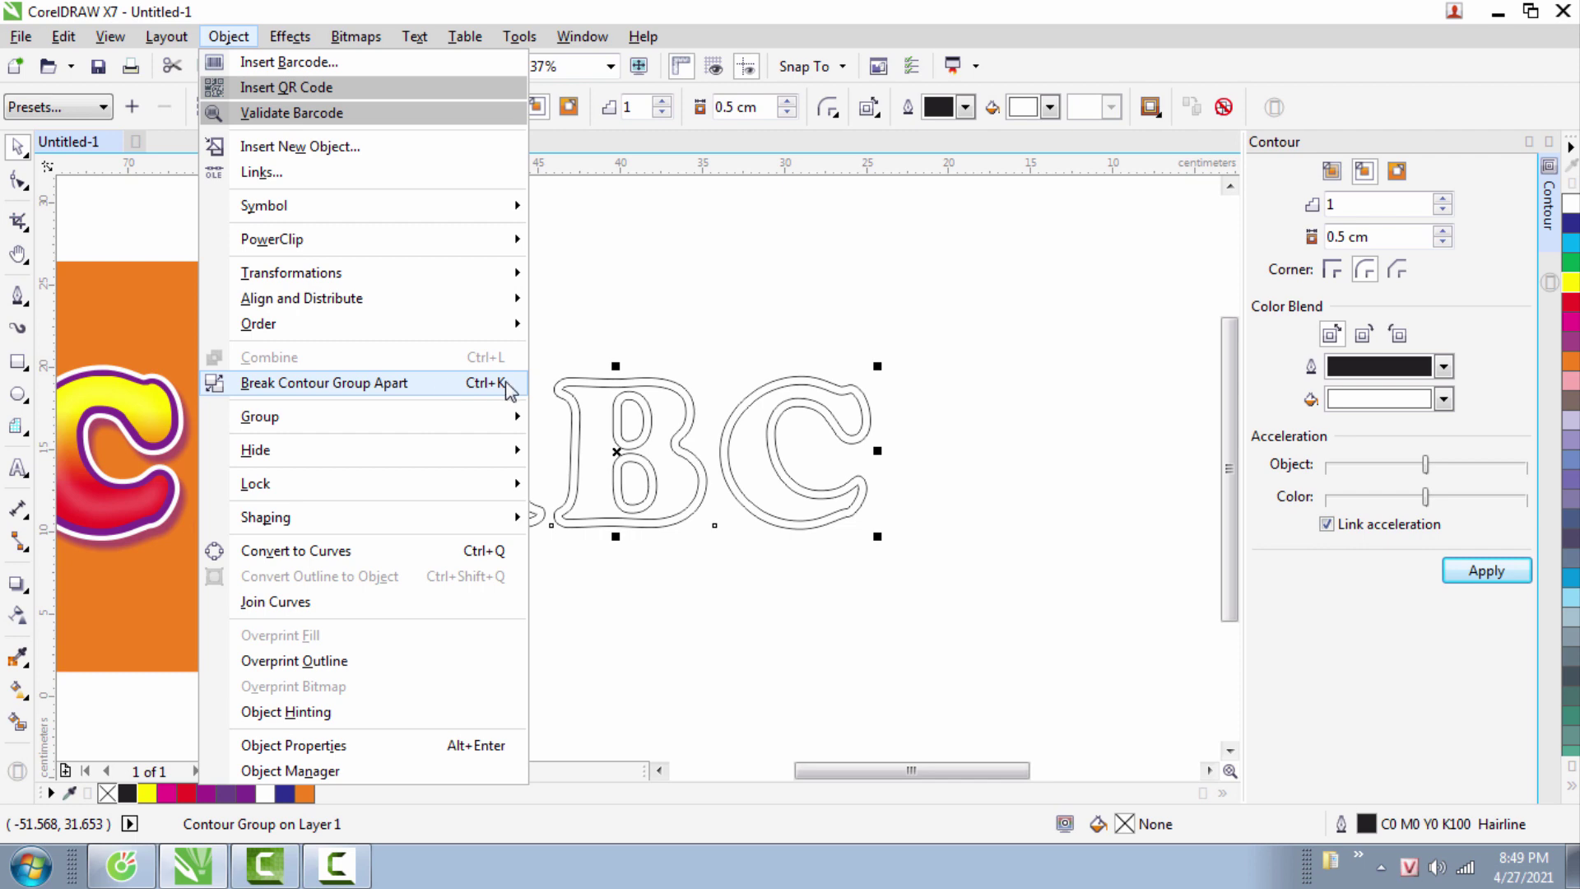
pyautogui.click(511, 390)
pyautogui.click(617, 332)
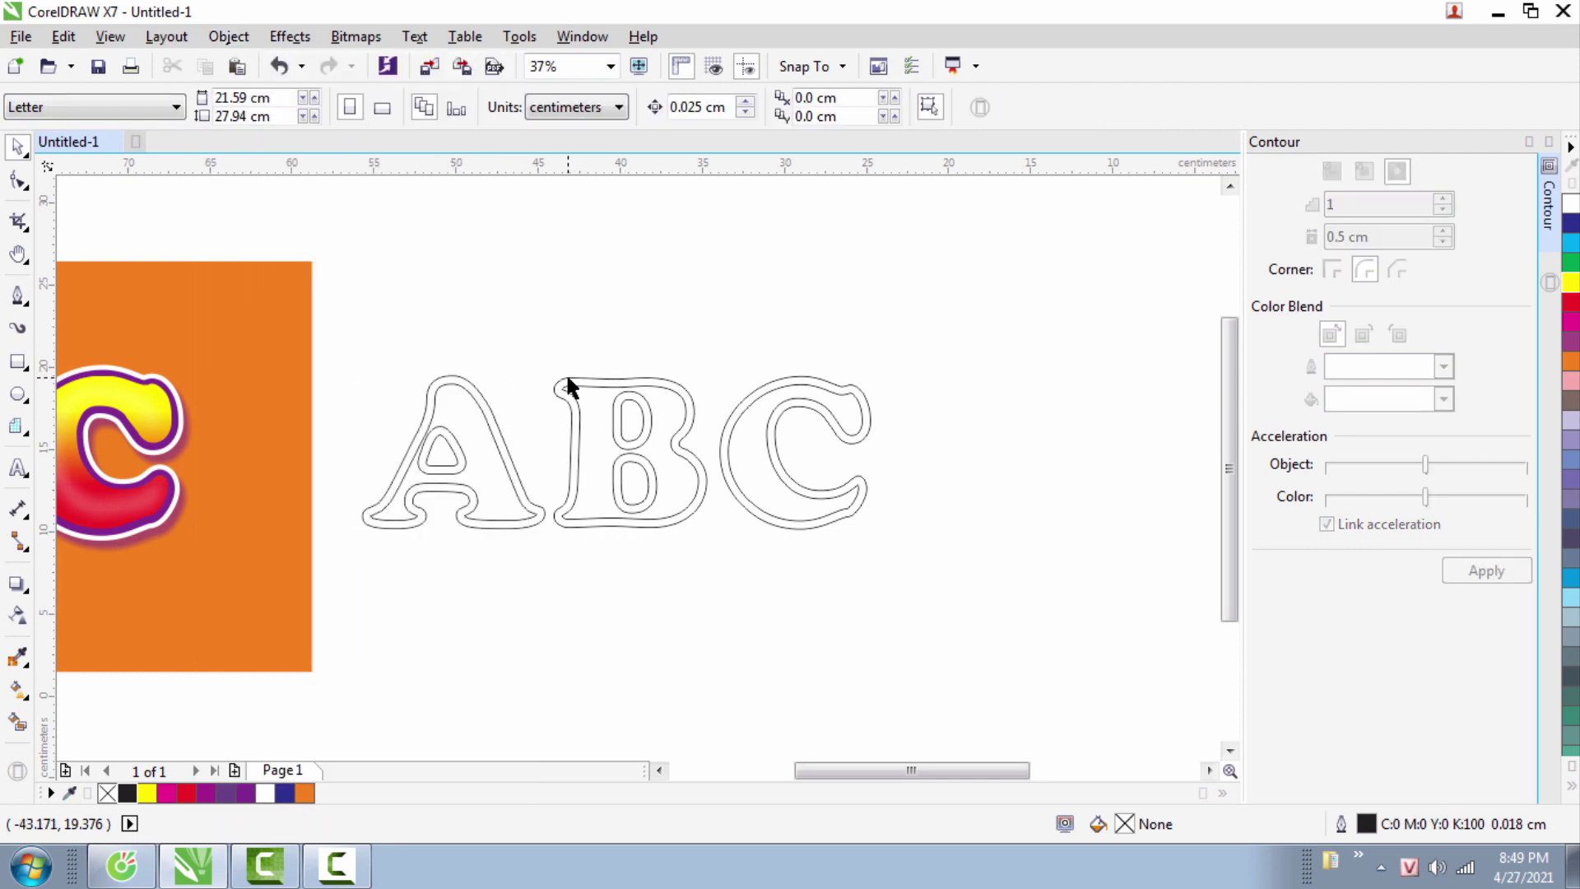
pyautogui.moveTo(568, 386); pyautogui.dragTo(959, 383)
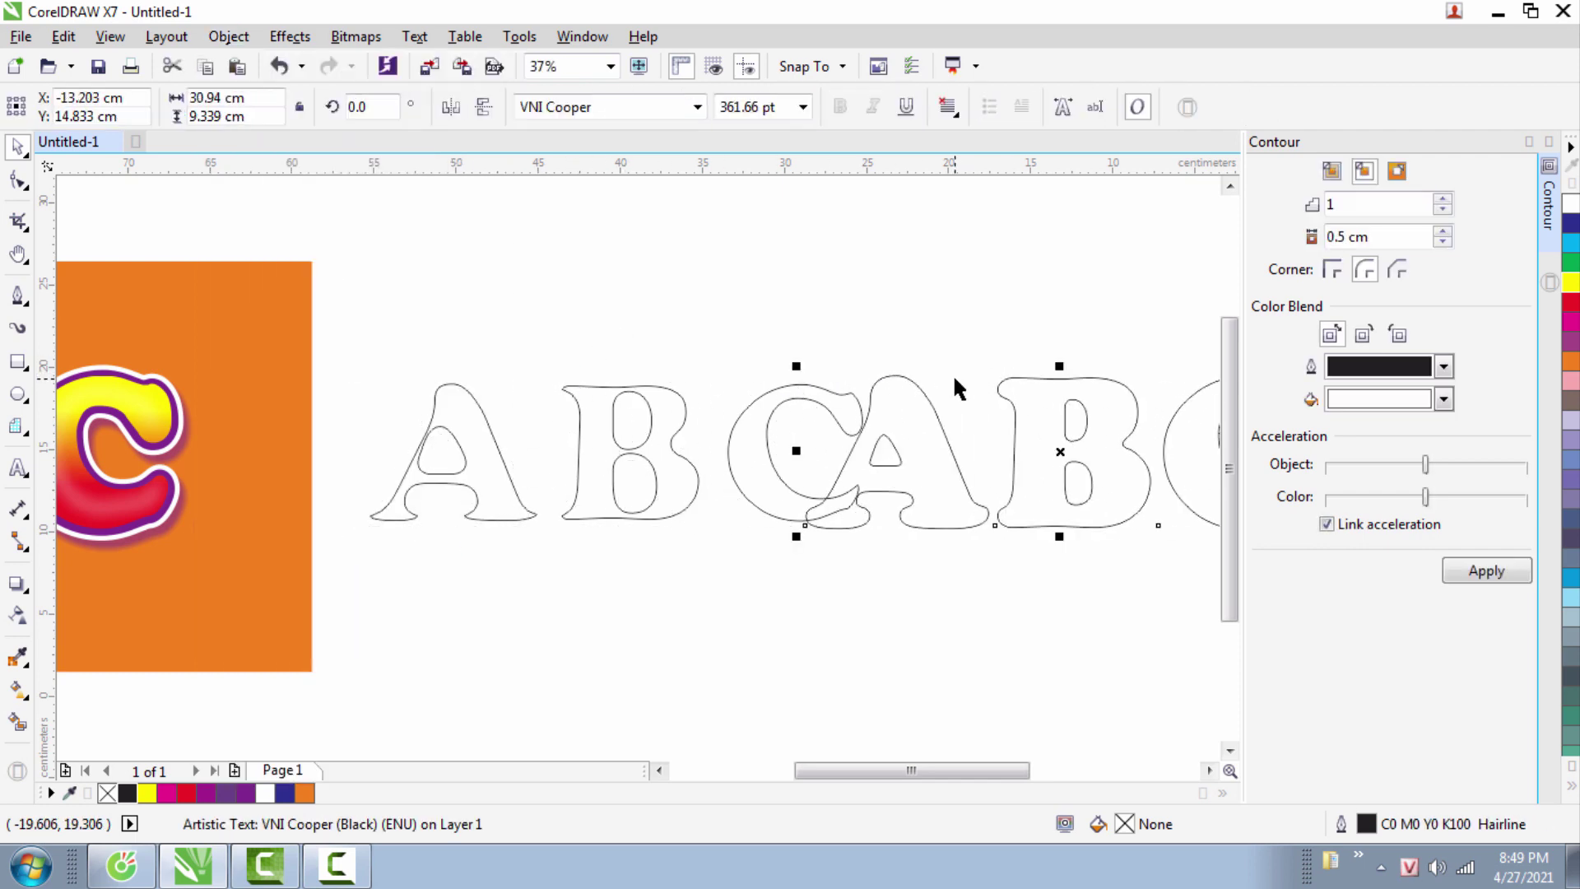
pyautogui.scroll(-4, 716, 459)
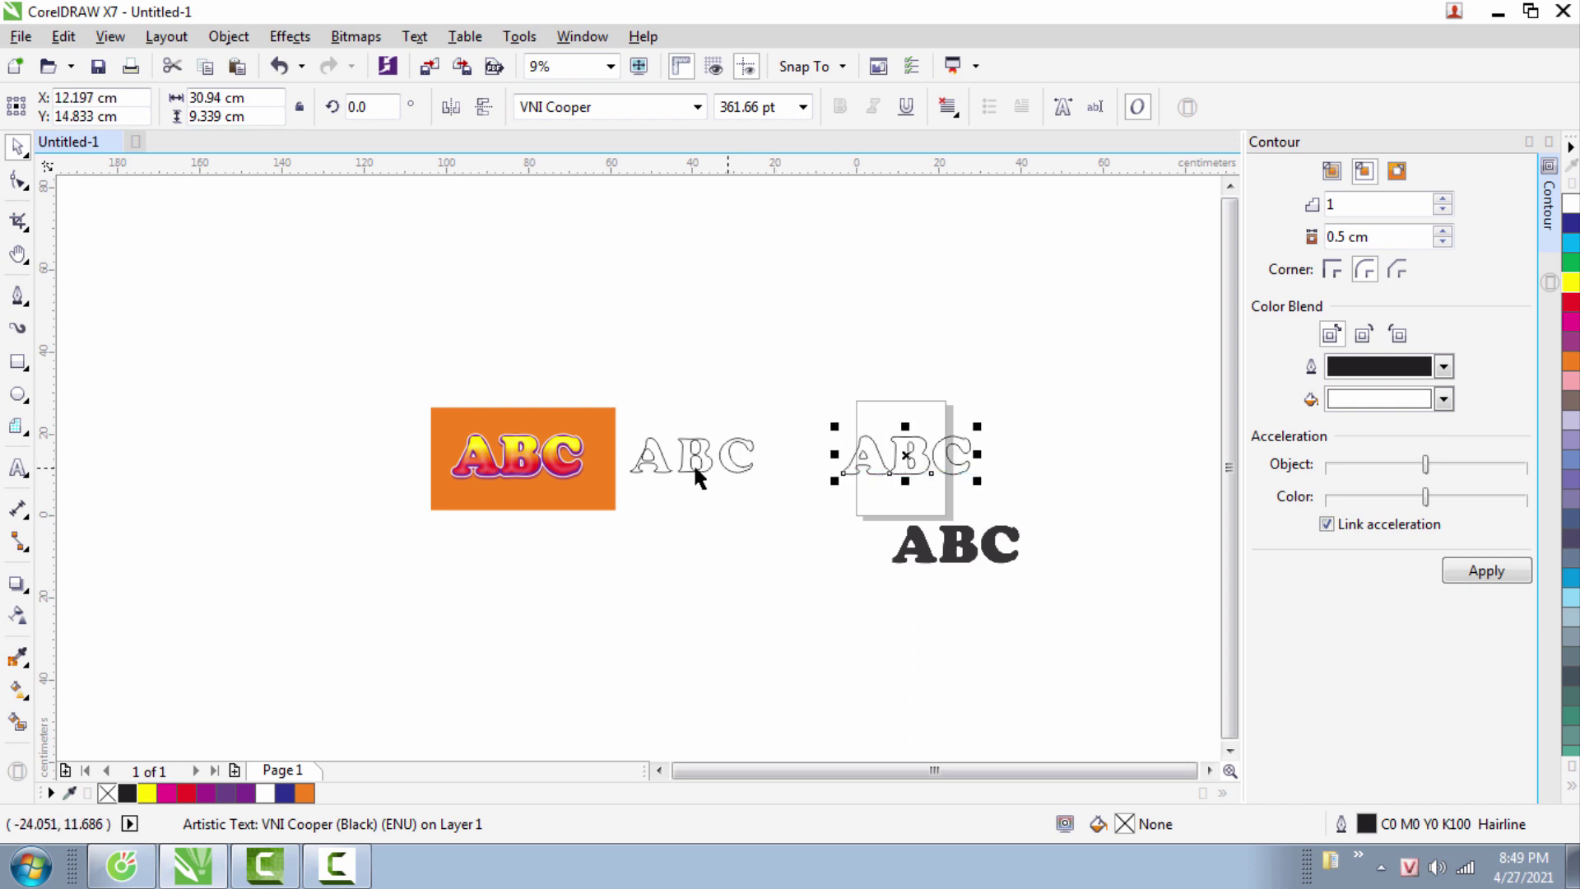
# - Duplicate the inner ABC contour curve in place by copying and pasting it
pyautogui.scroll(4, 693, 462)
pyautogui.click(648, 446)
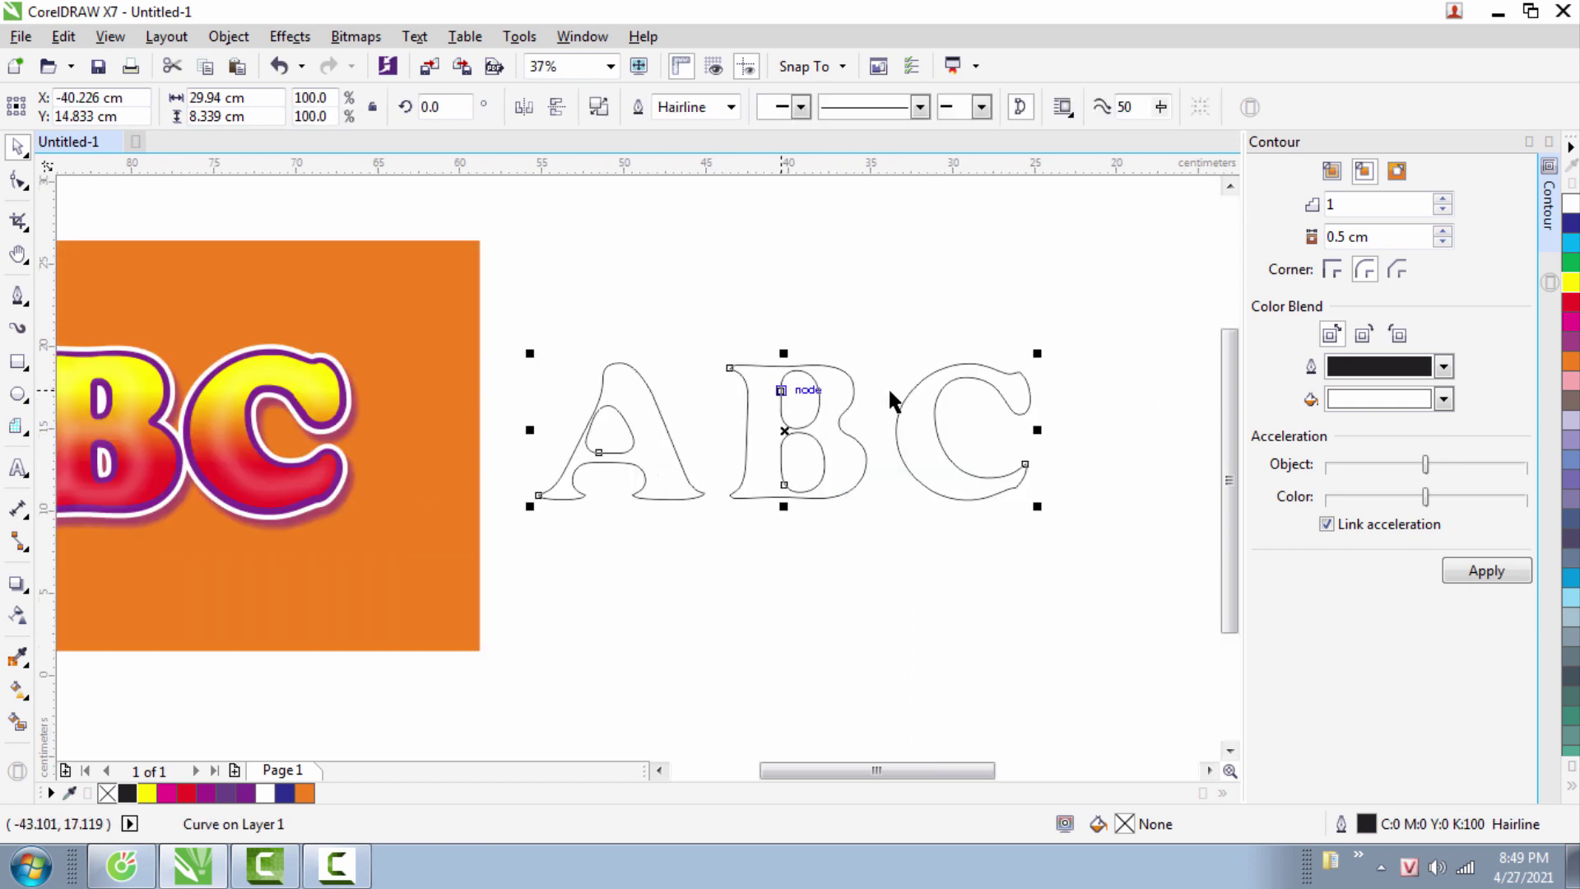
pyautogui.rightClick(628, 405)
pyautogui.click(717, 442)
pyautogui.click(177, 40)
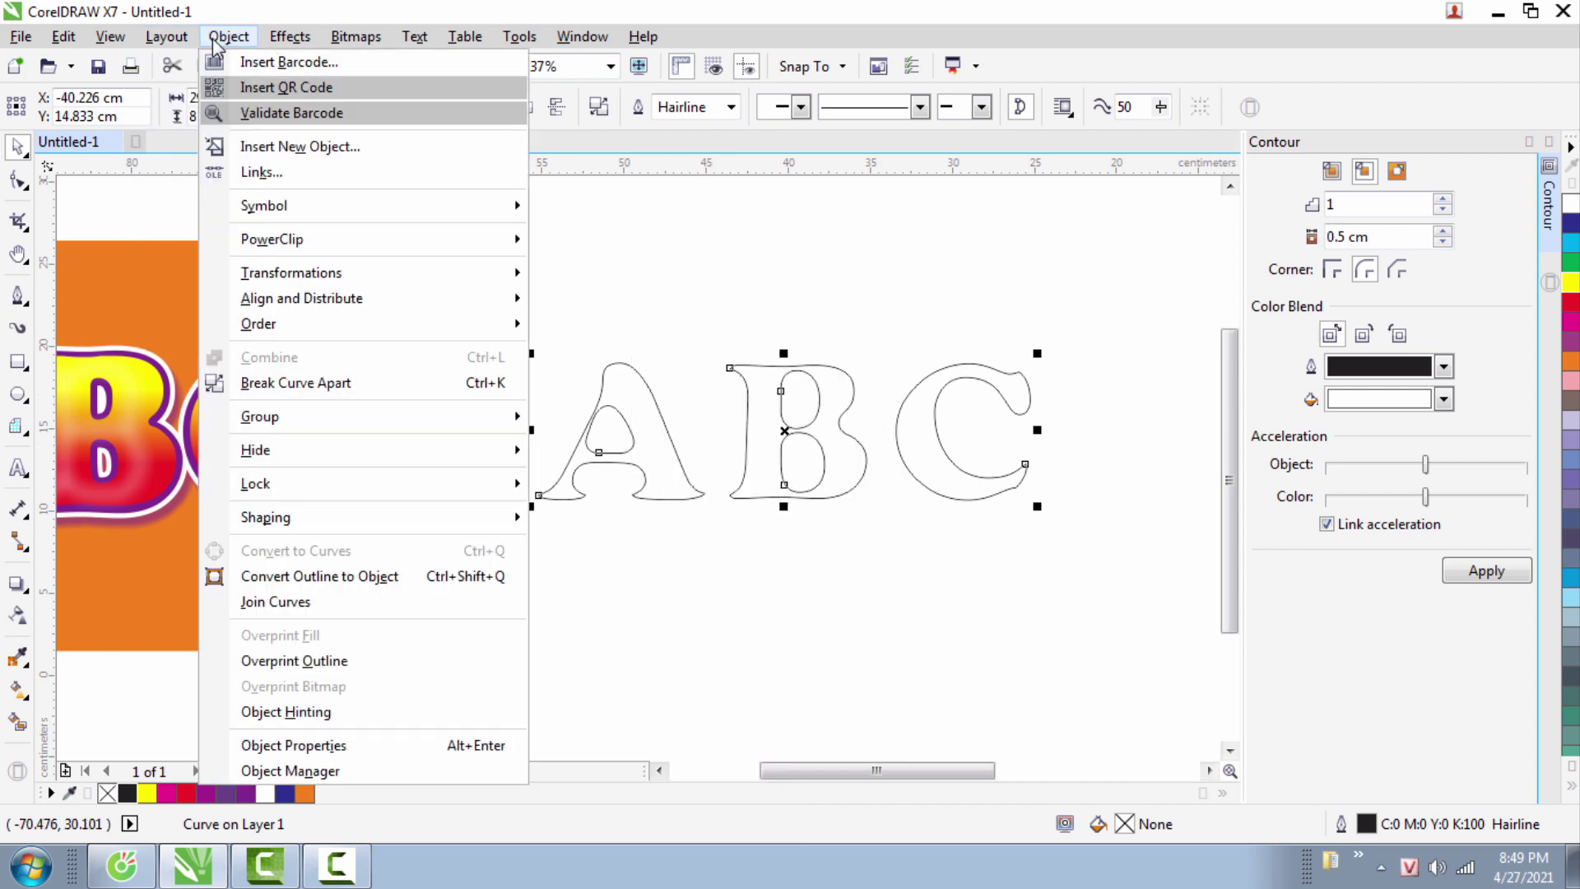
pyautogui.moveTo(65, 37)
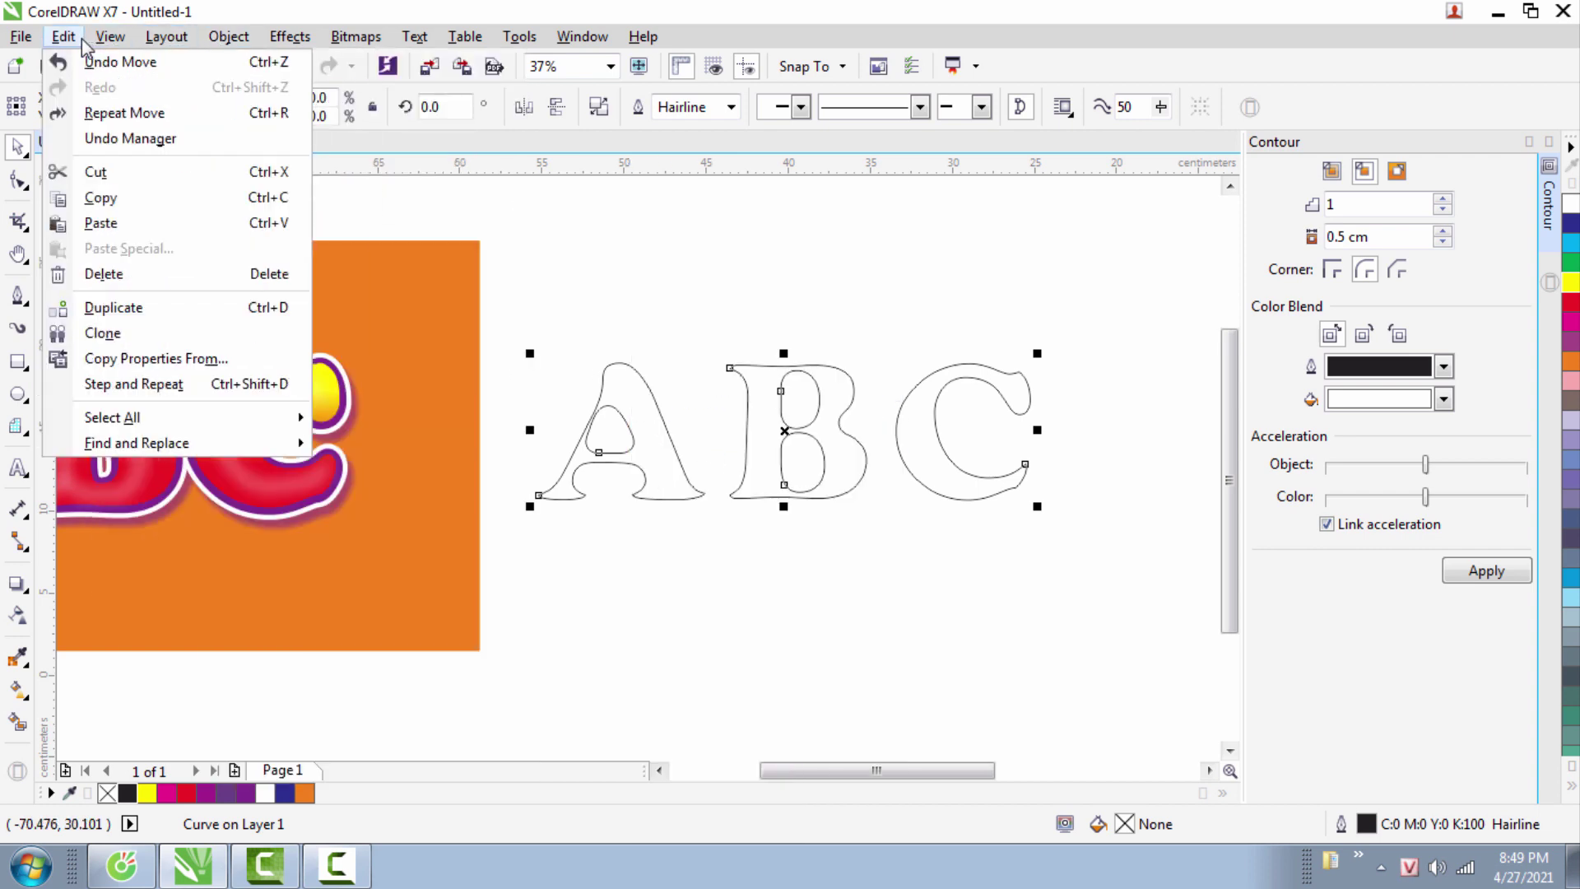
pyautogui.click(100, 224)
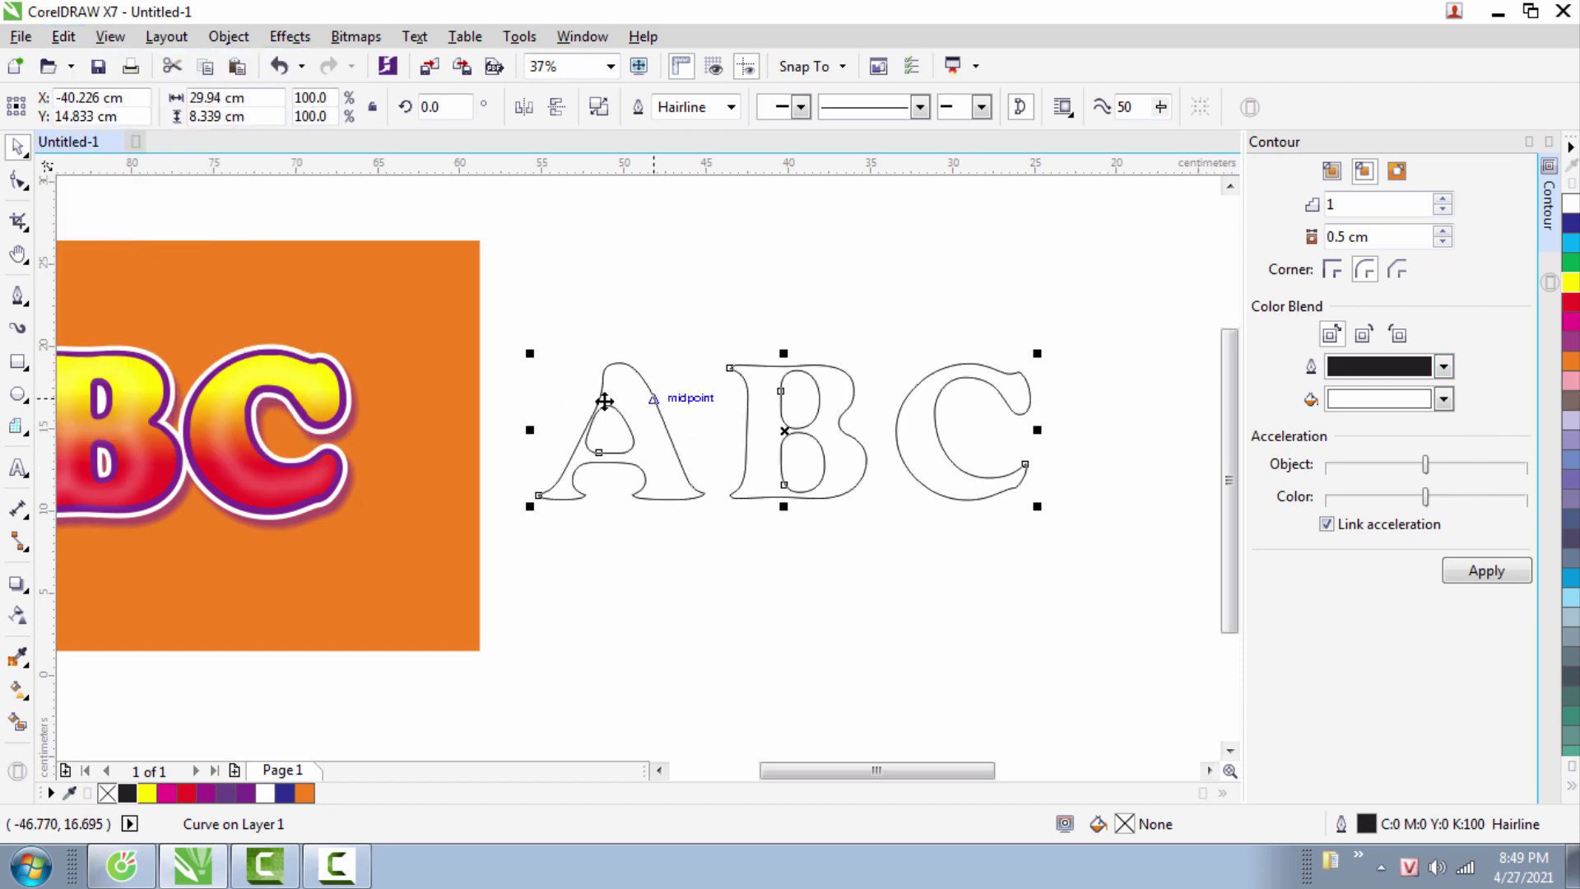
# - Shift the duplicated ABC curve about 0.5 cm above the original inner contour
pyautogui.moveTo(626, 390)
pyautogui.mouseDown()
pyautogui.moveTo(670, 398)
pyautogui.moveTo(626, 395)
pyautogui.mouseUp()
pyautogui.scroll(1, 624, 393)
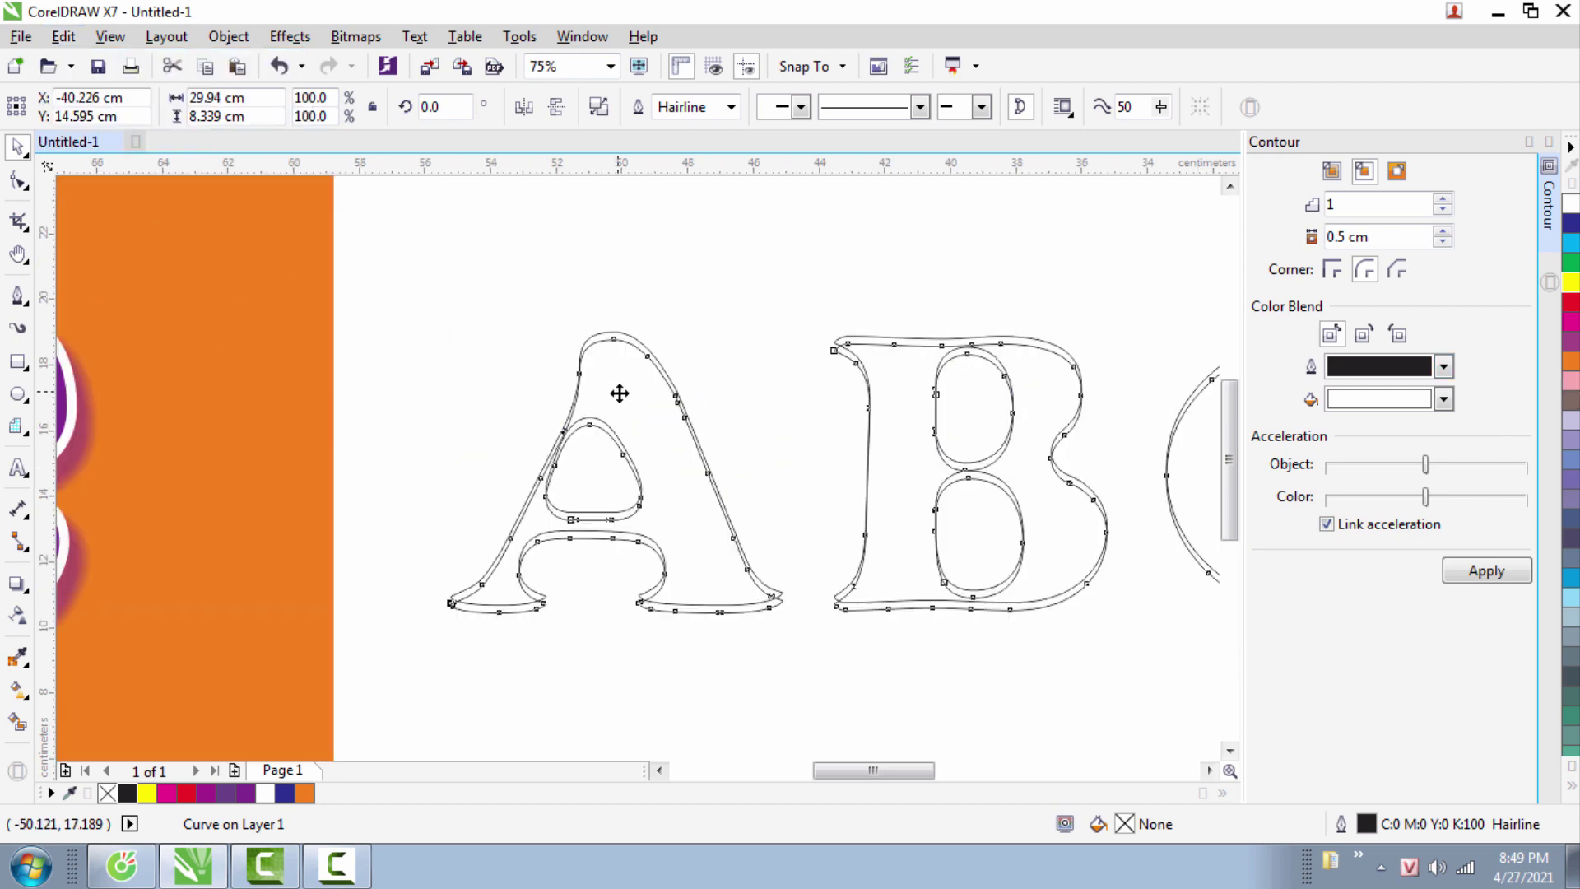
pyautogui.scroll(1, 618, 398)
pyautogui.scroll(1, 617, 398)
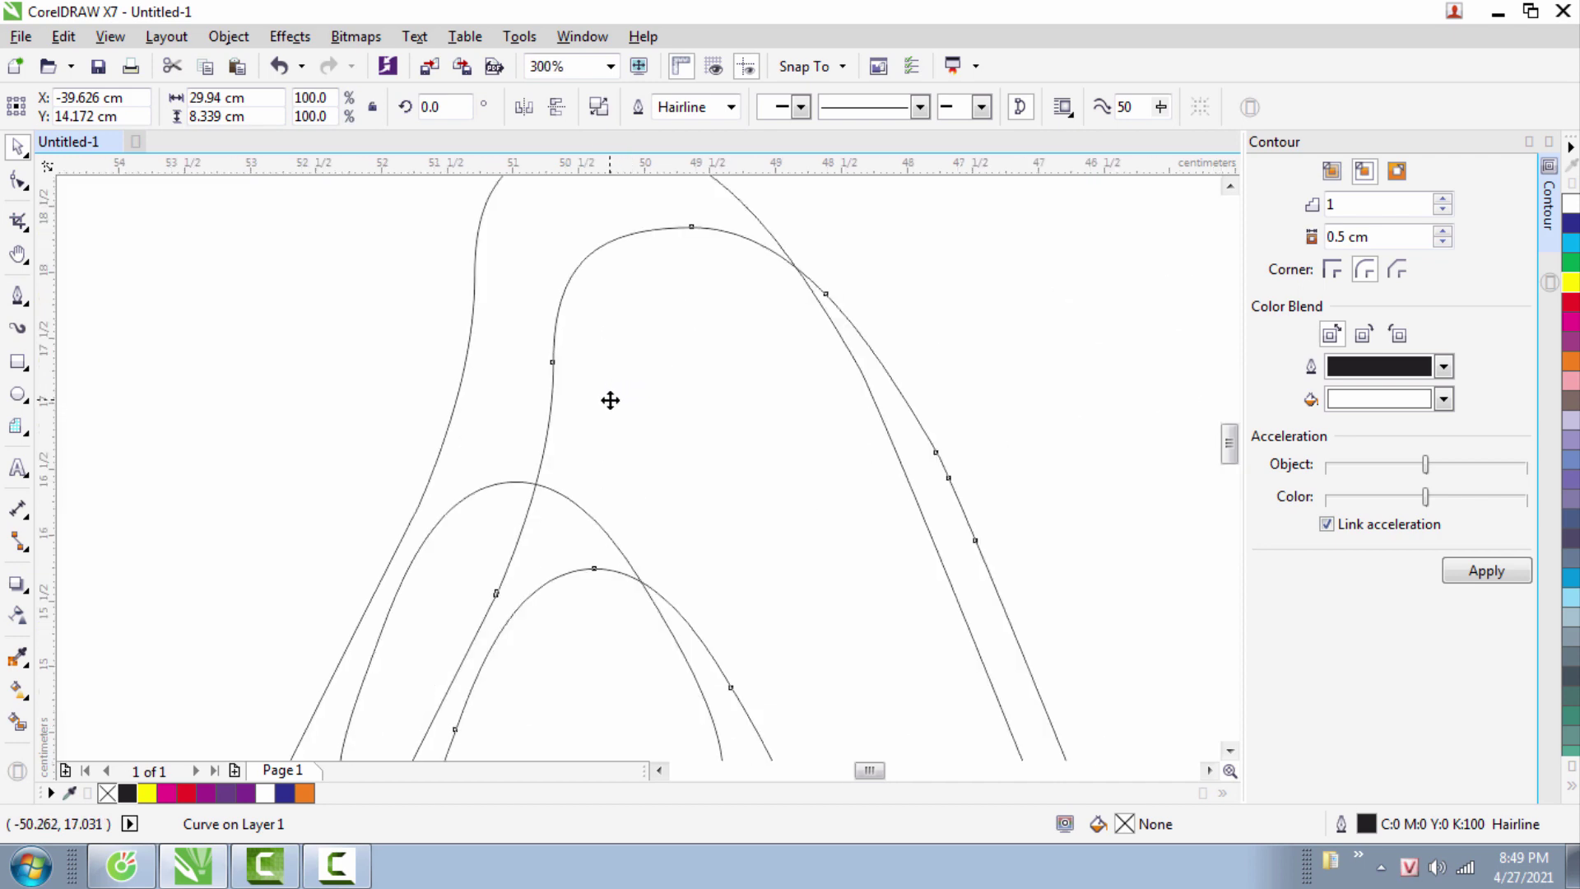
pyautogui.moveTo(610, 399); pyautogui.dragTo(553, 360)
pyautogui.scroll(-1, 511, 349)
pyautogui.scroll(-2, 511, 352)
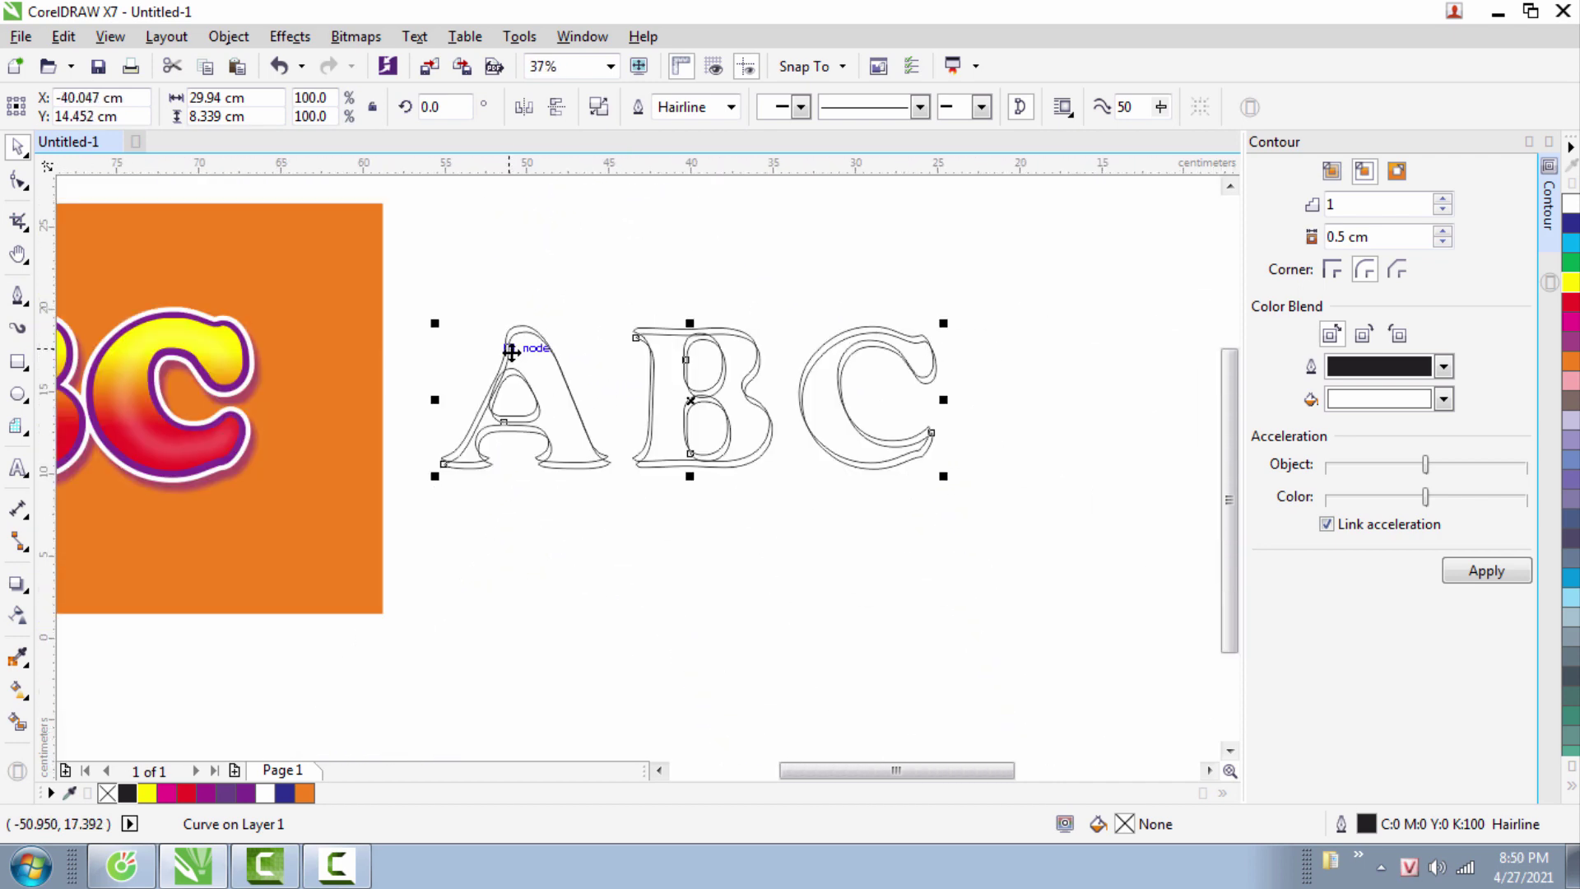
pyautogui.scroll(2, 797, 457)
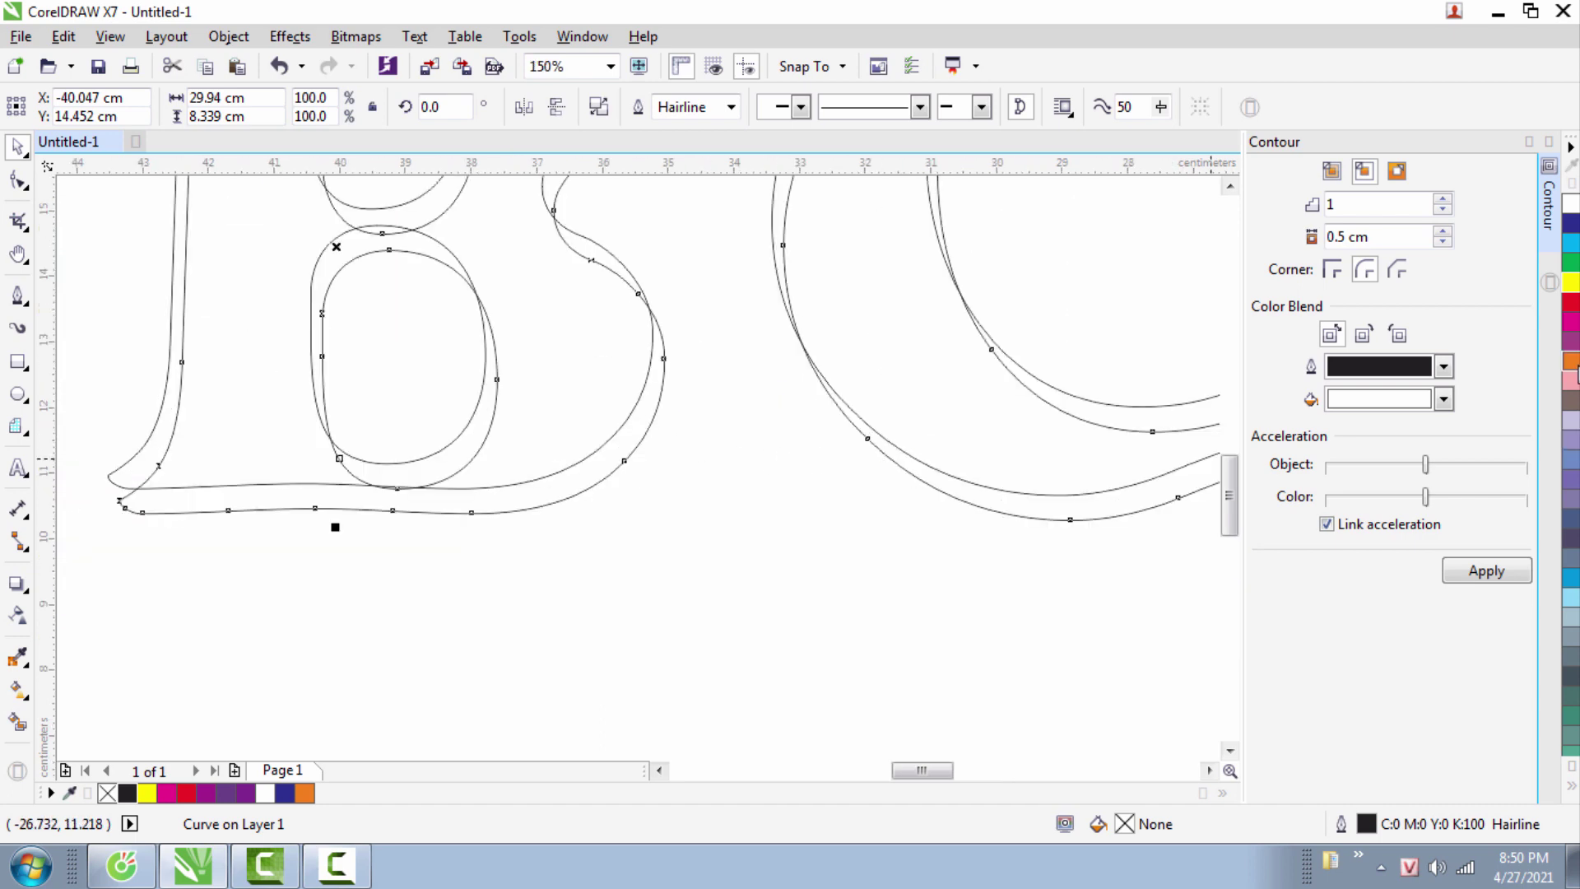
pyautogui.moveTo(1048, 518); pyautogui.dragTo(1044, 458)
pyautogui.scroll(-2, 950, 518)
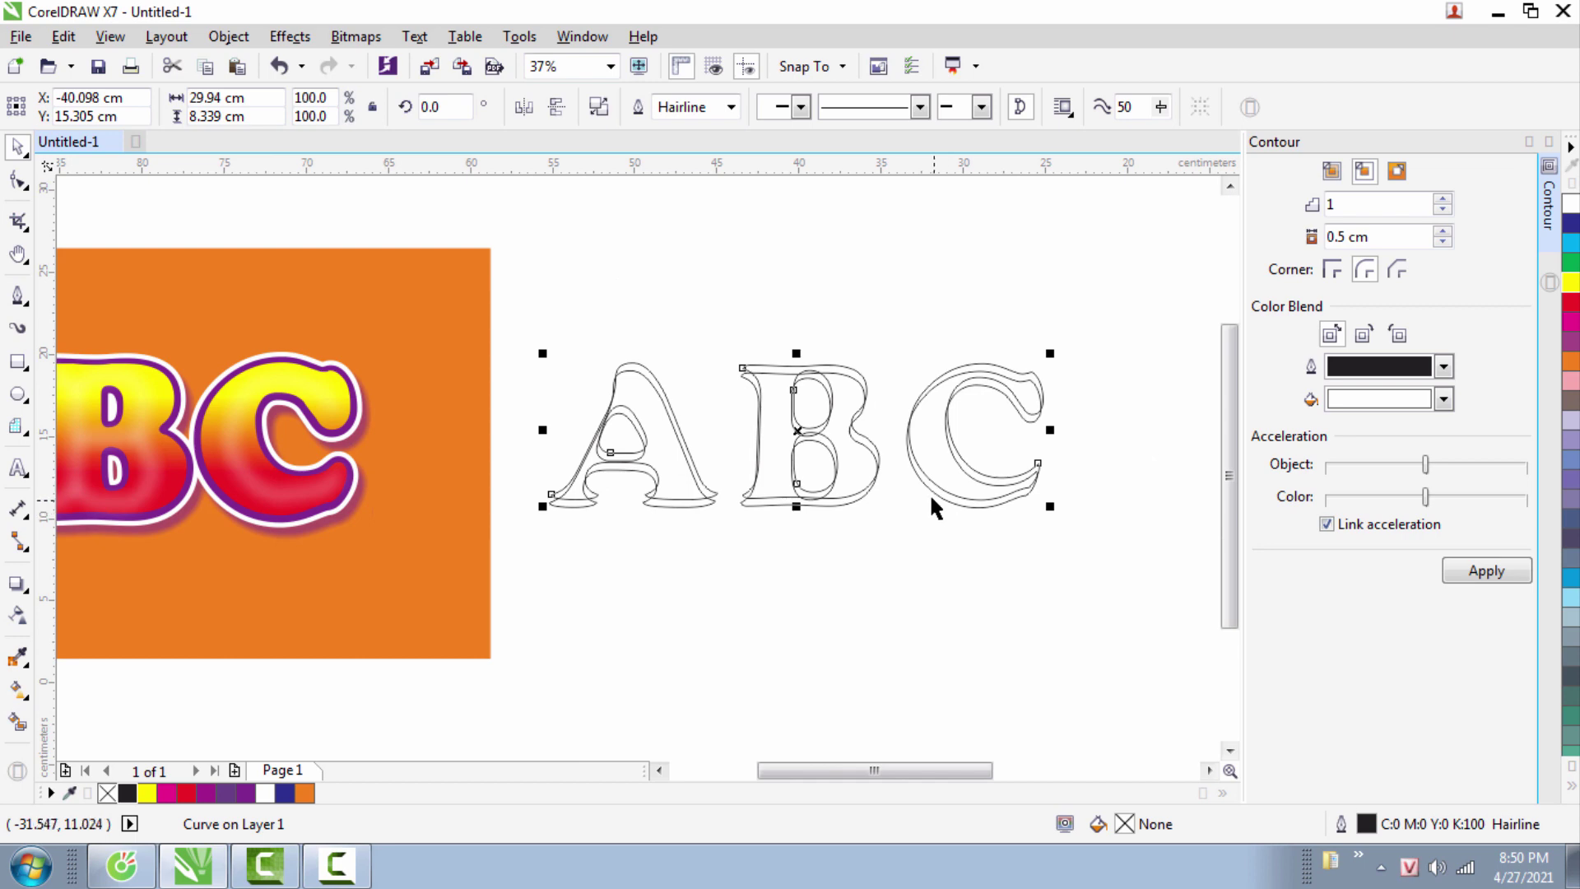
# - Give the shifted ABC copy a magenta outline to distinguish it from the black original
pyautogui.scroll(-2, 929, 496)
pyautogui.scroll(2, 830, 500)
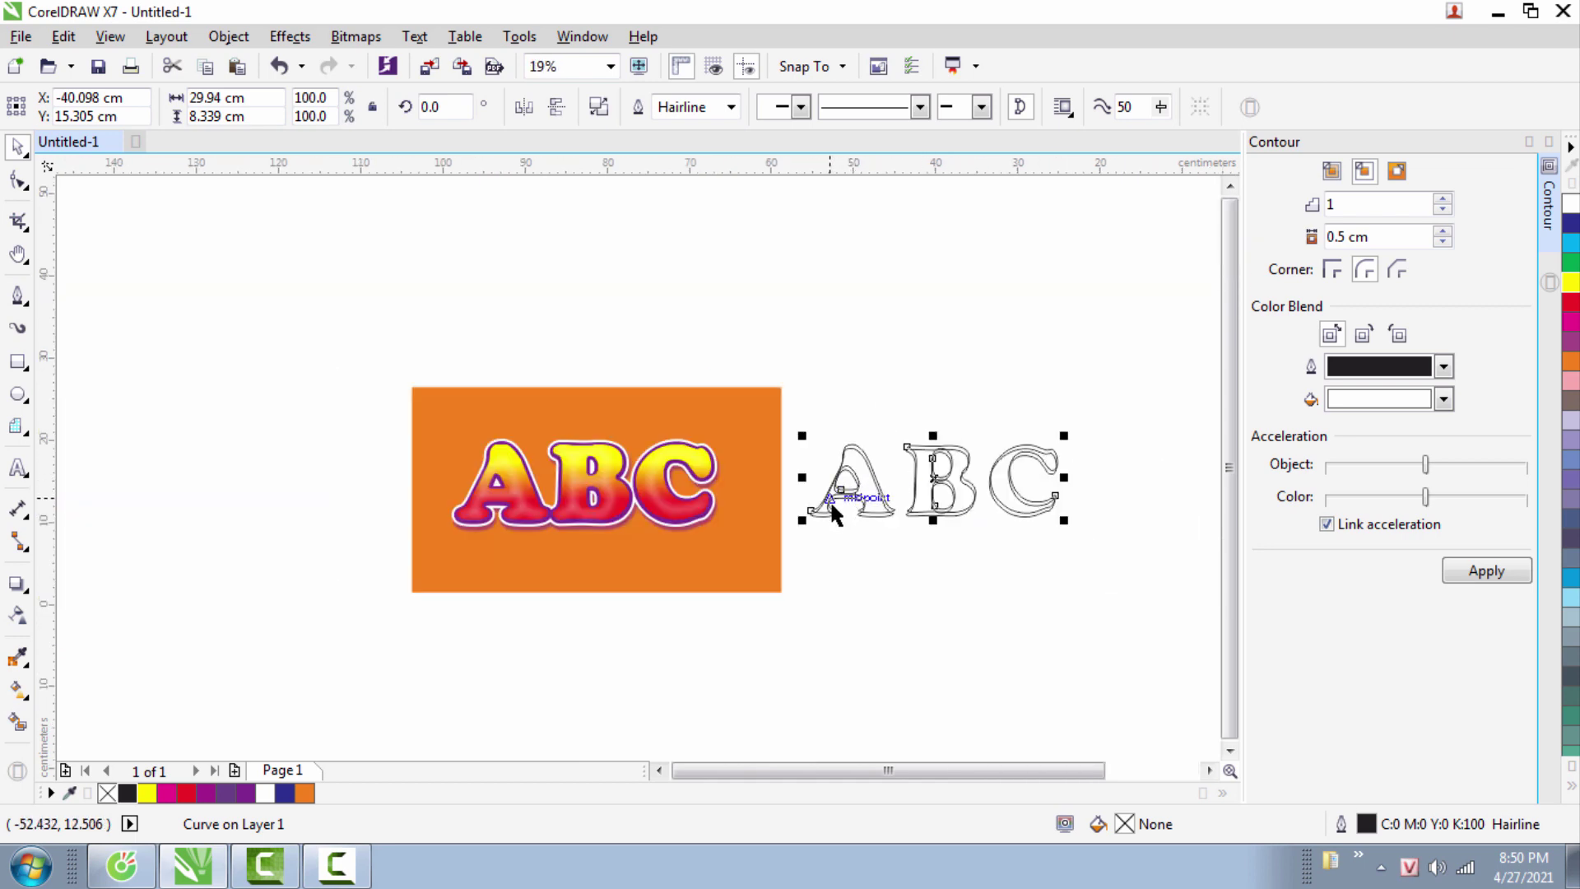
pyautogui.scroll(1, 822, 520)
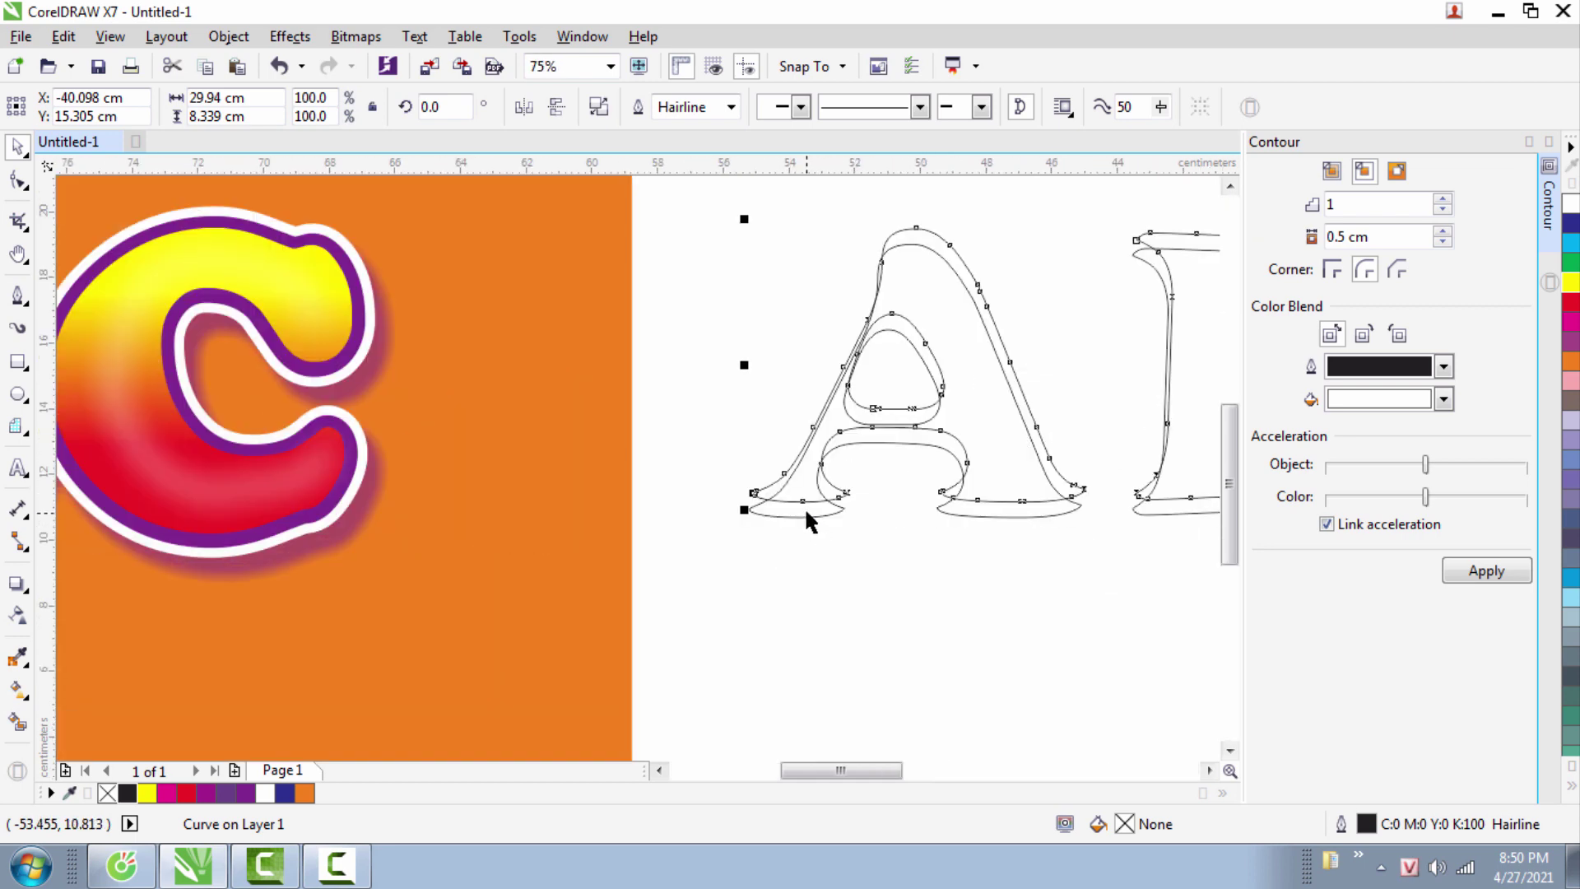
pyautogui.scroll(-1, 801, 505)
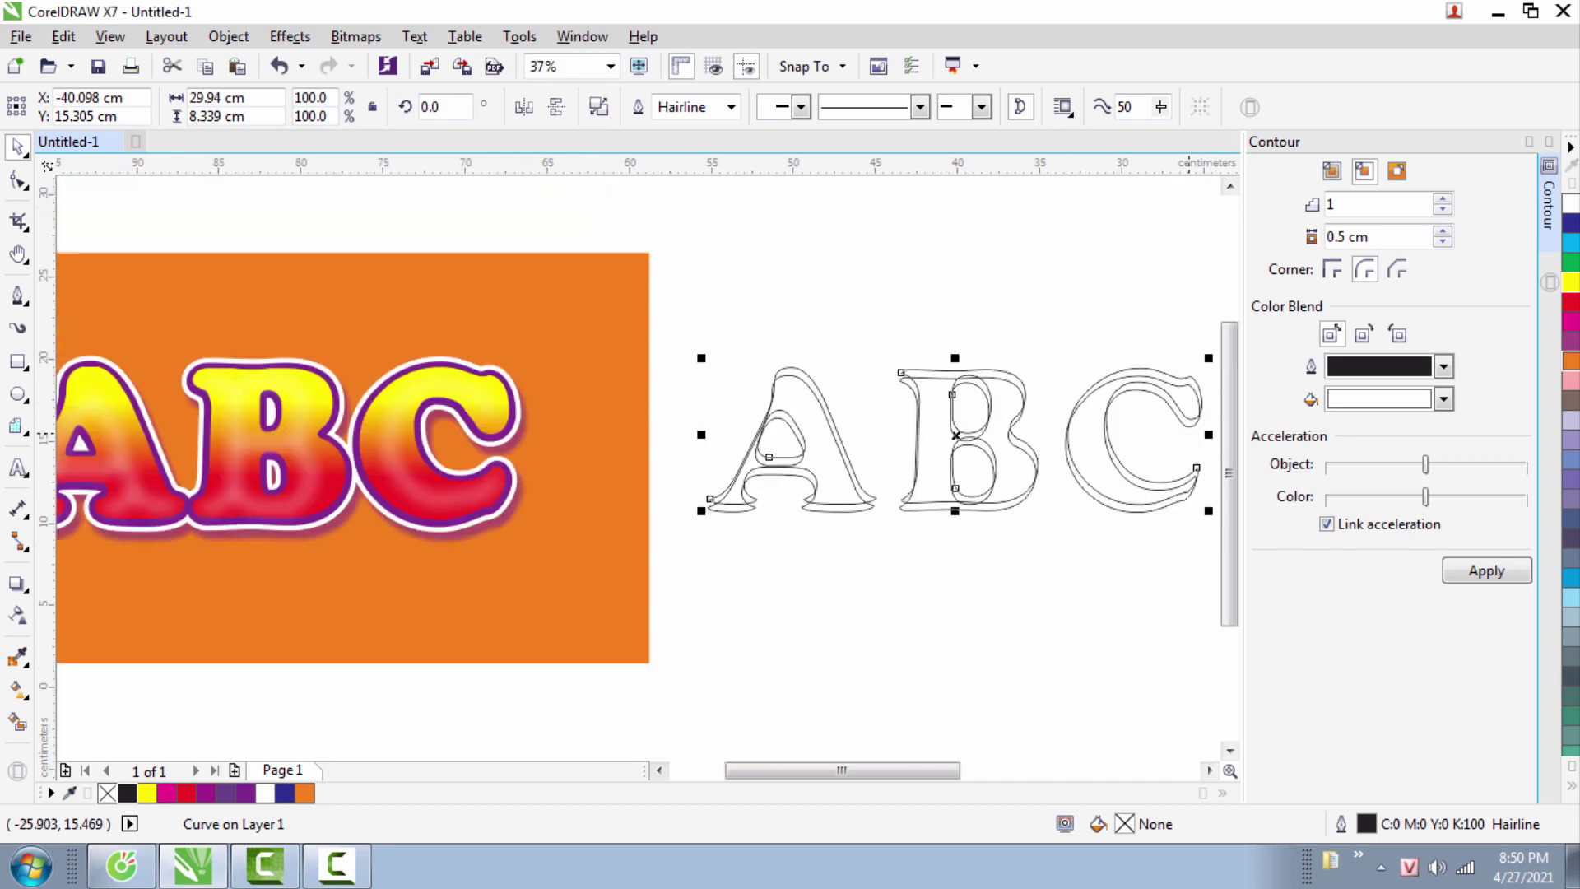
pyautogui.rightClick(1571, 323)
pyautogui.scroll(1, 738, 504)
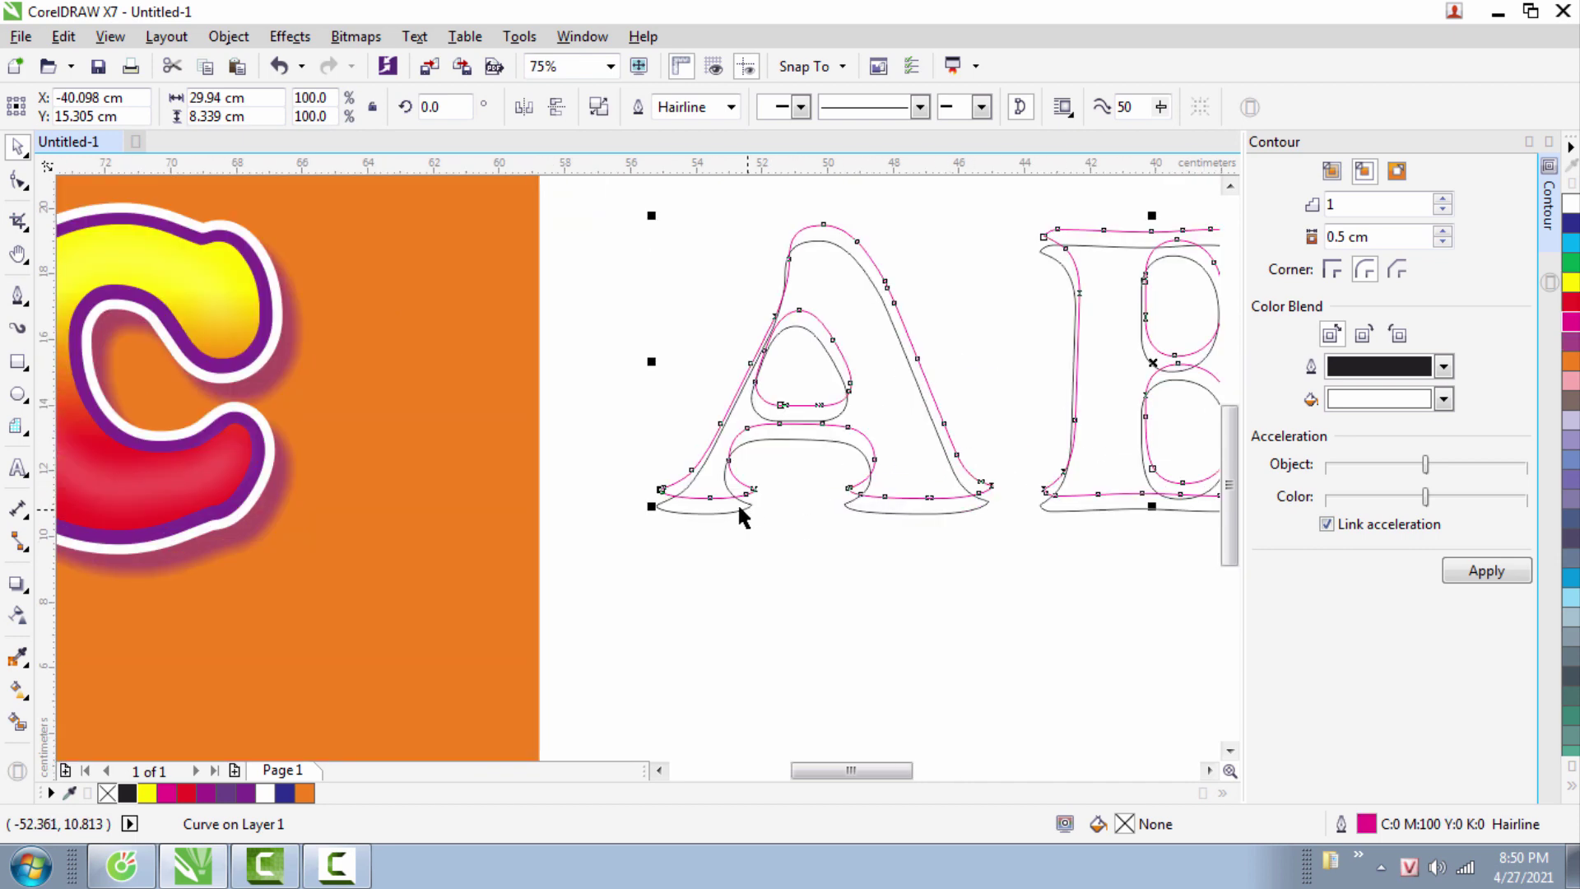
# - Reposition the magenta ABC copy about 0.4 cm to the right of and 0.4 cm above the black original
pyautogui.scroll(1, 733, 512)
pyautogui.scroll(-2, 502, 498)
pyautogui.scroll(2, 971, 475)
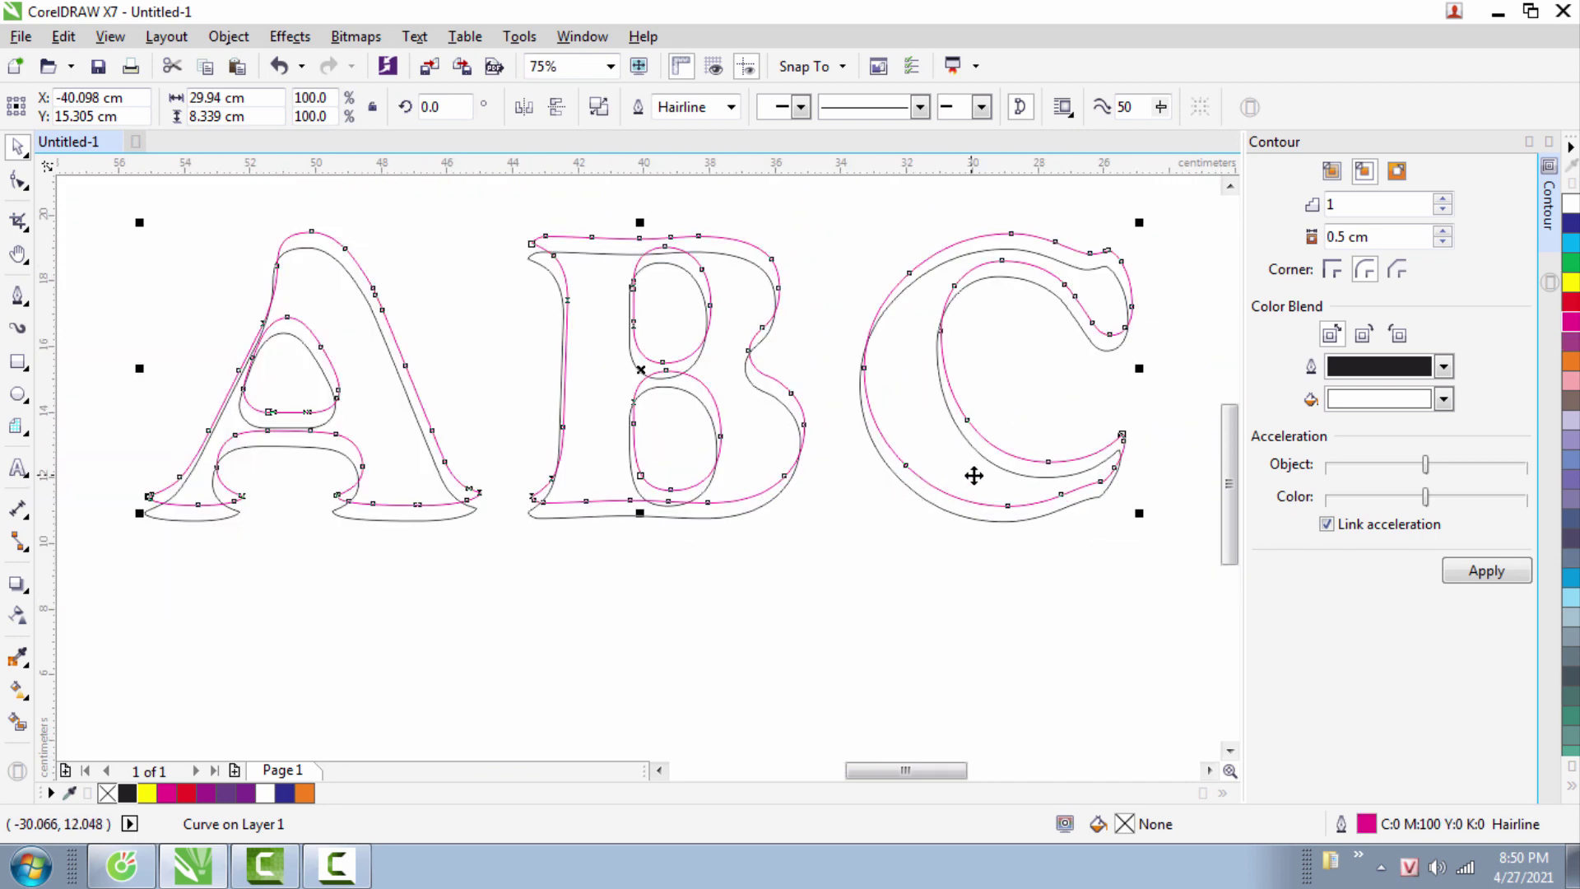
pyautogui.moveTo(979, 484)
pyautogui.mouseDown()
pyautogui.moveTo(999, 486)
pyautogui.moveTo(963, 469)
pyautogui.mouseUp()
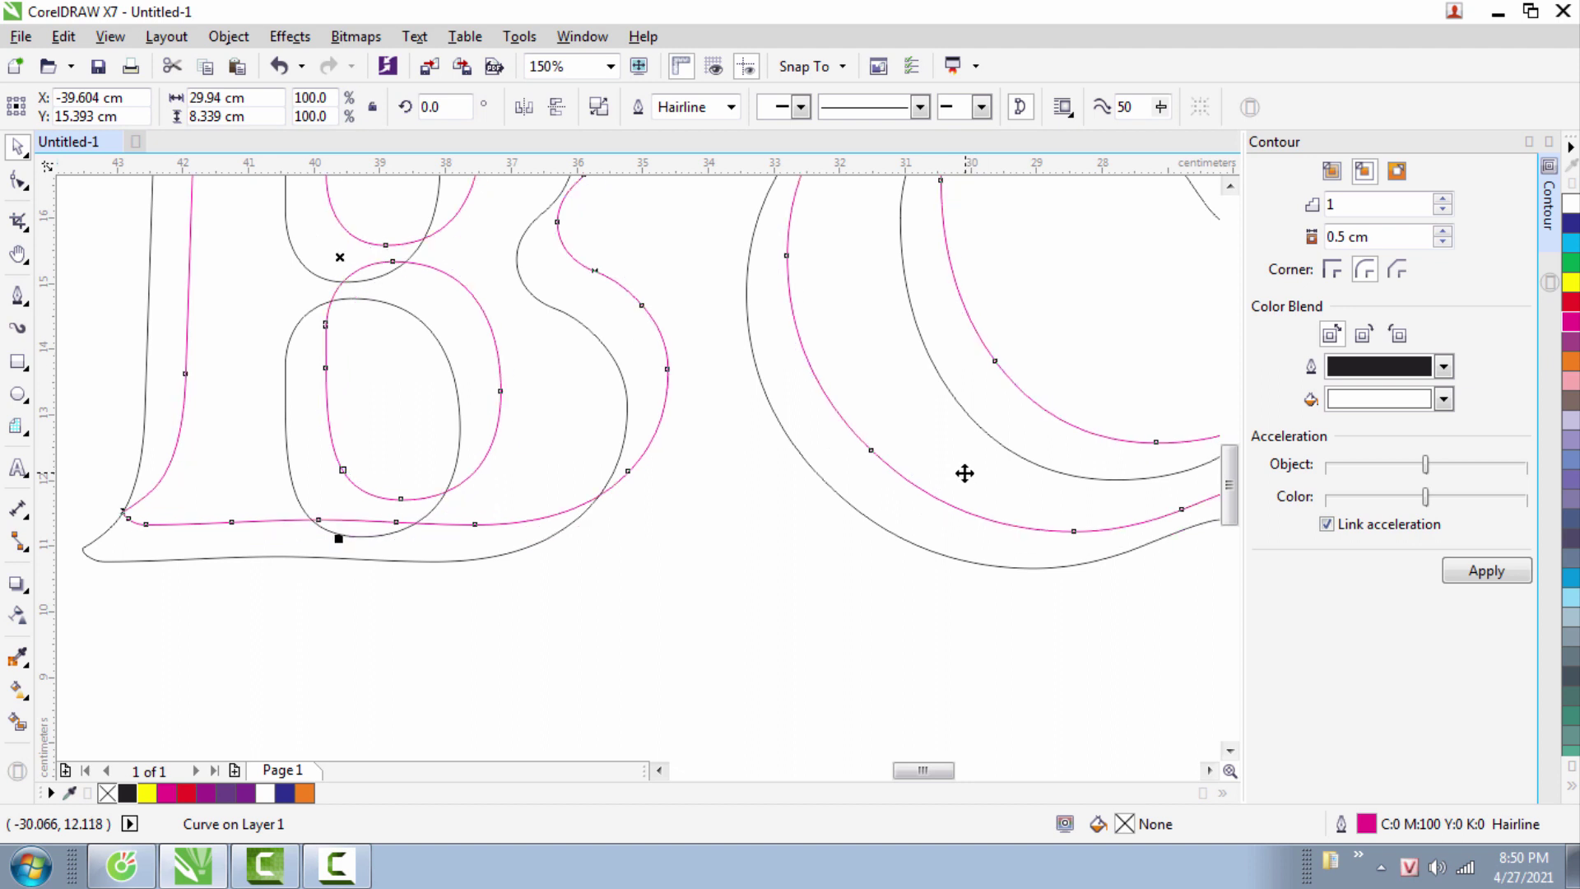
pyautogui.scroll(-1, 927, 480)
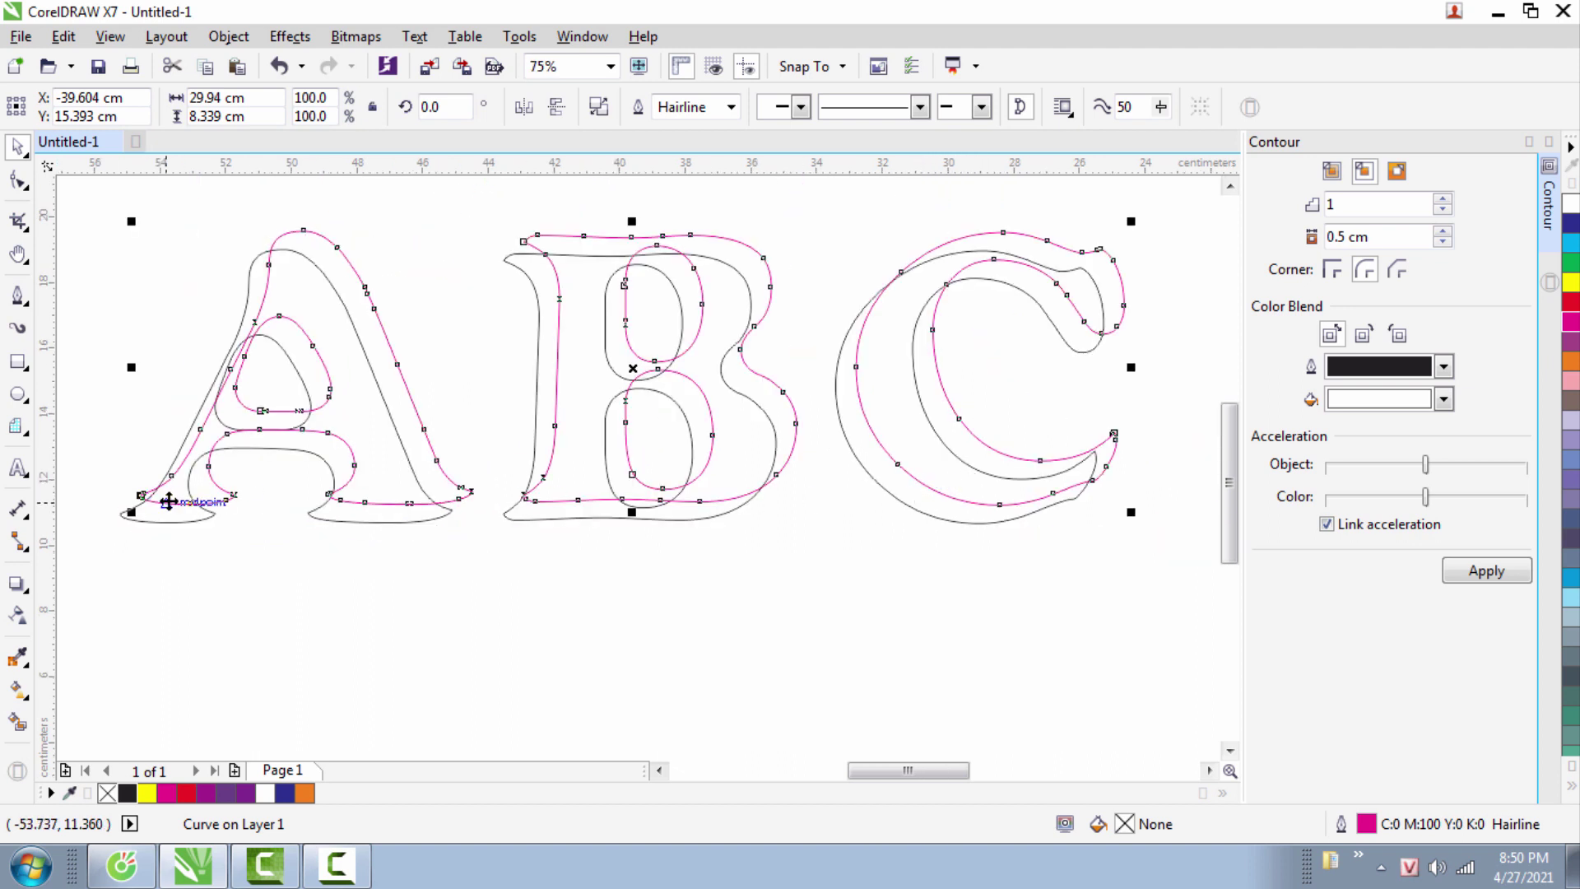
pyautogui.scroll(1, 169, 501)
pyautogui.moveTo(167, 501); pyautogui.dragTo(175, 513)
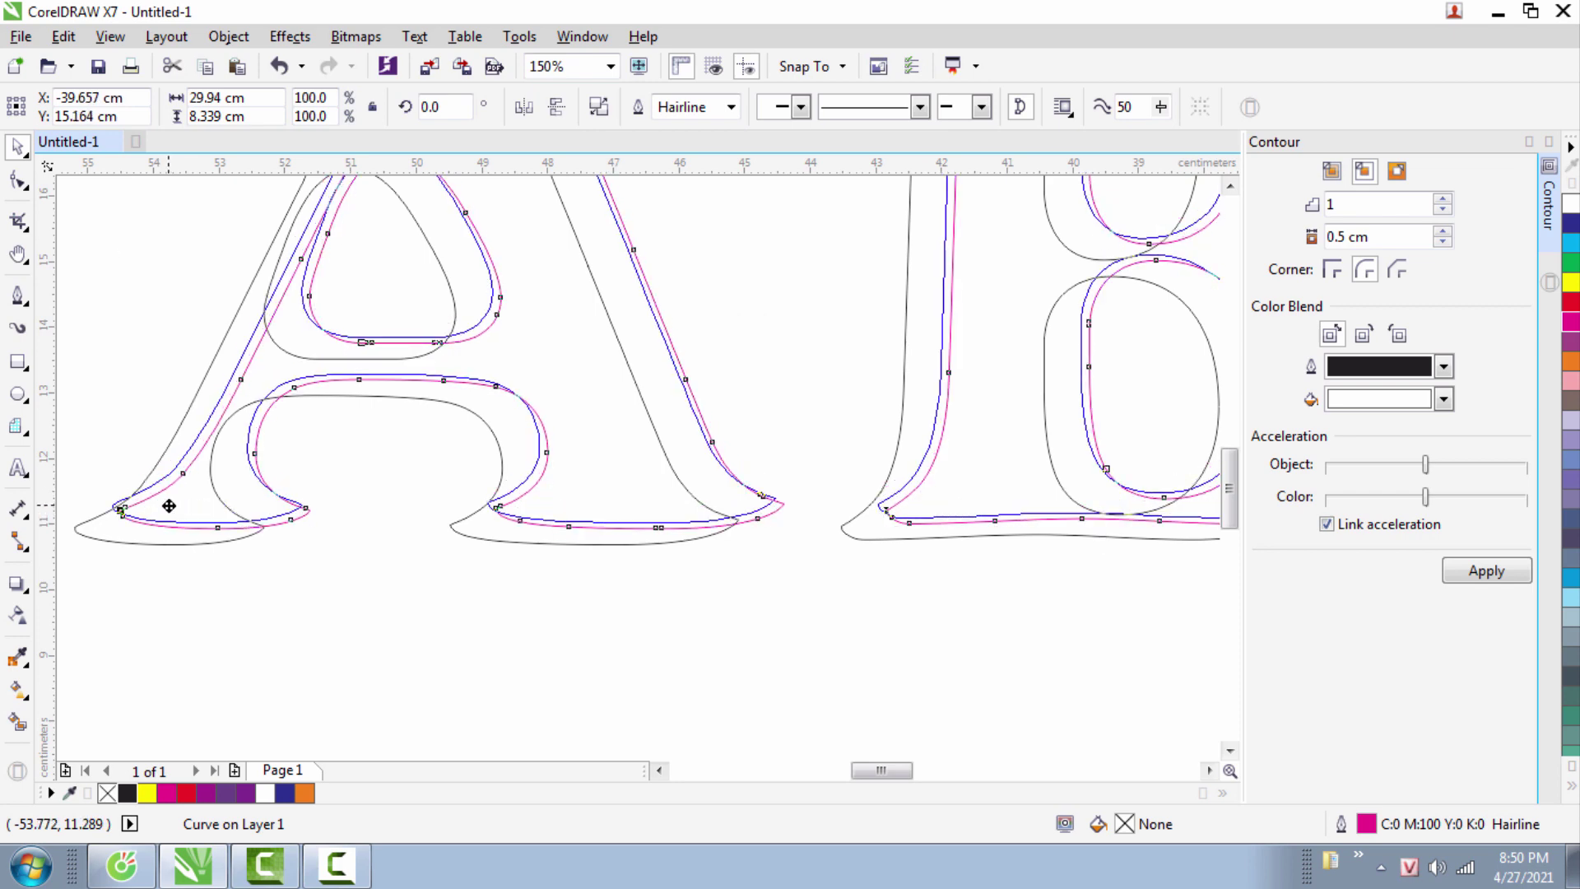
pyautogui.scroll(-1, 387, 503)
pyautogui.scroll(1, 386, 502)
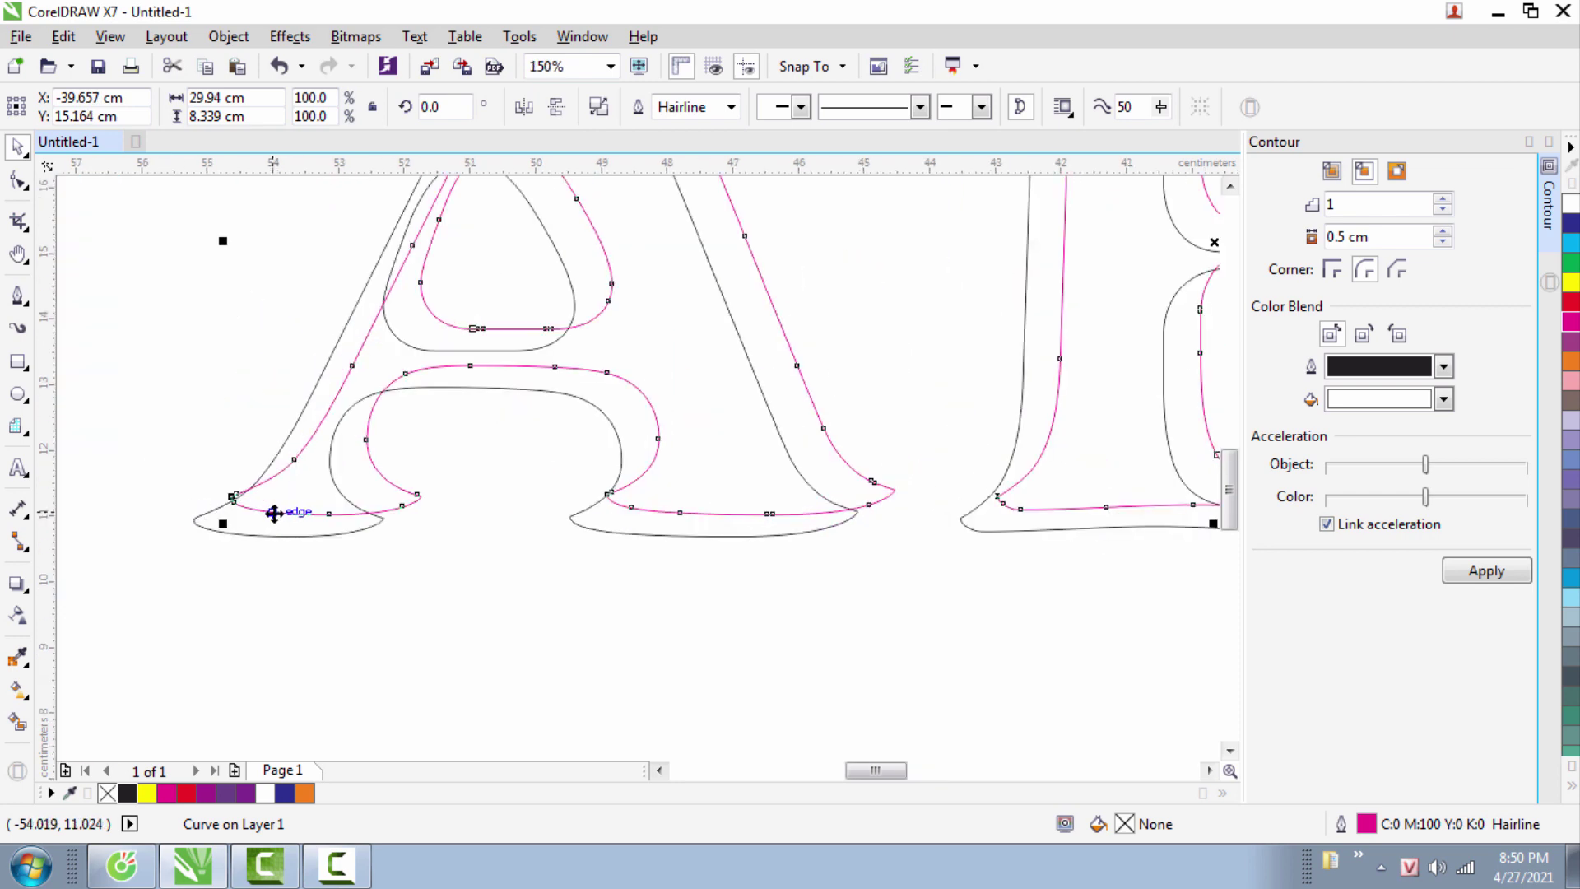
pyautogui.moveTo(283, 497); pyautogui.dragTo(271, 497)
pyautogui.scroll(-1, 271, 497)
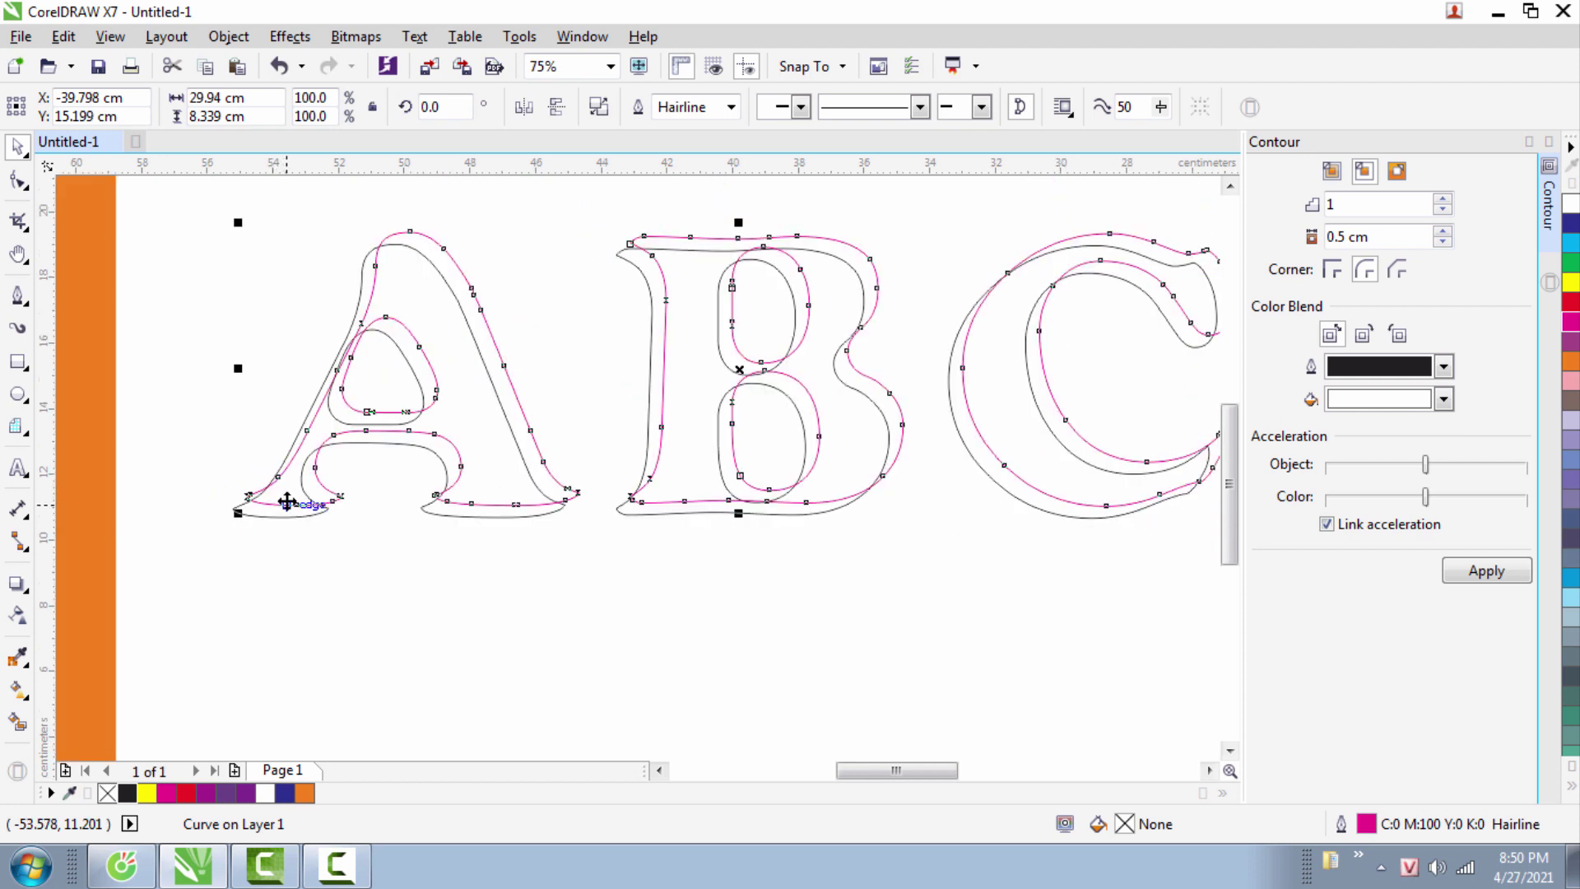
# - Select both ABC curves and subtract the magenta one from the black one with Back Minus Front
pyautogui.scroll(1, 277, 518)
pyautogui.hotkey('ctrl', 'k')
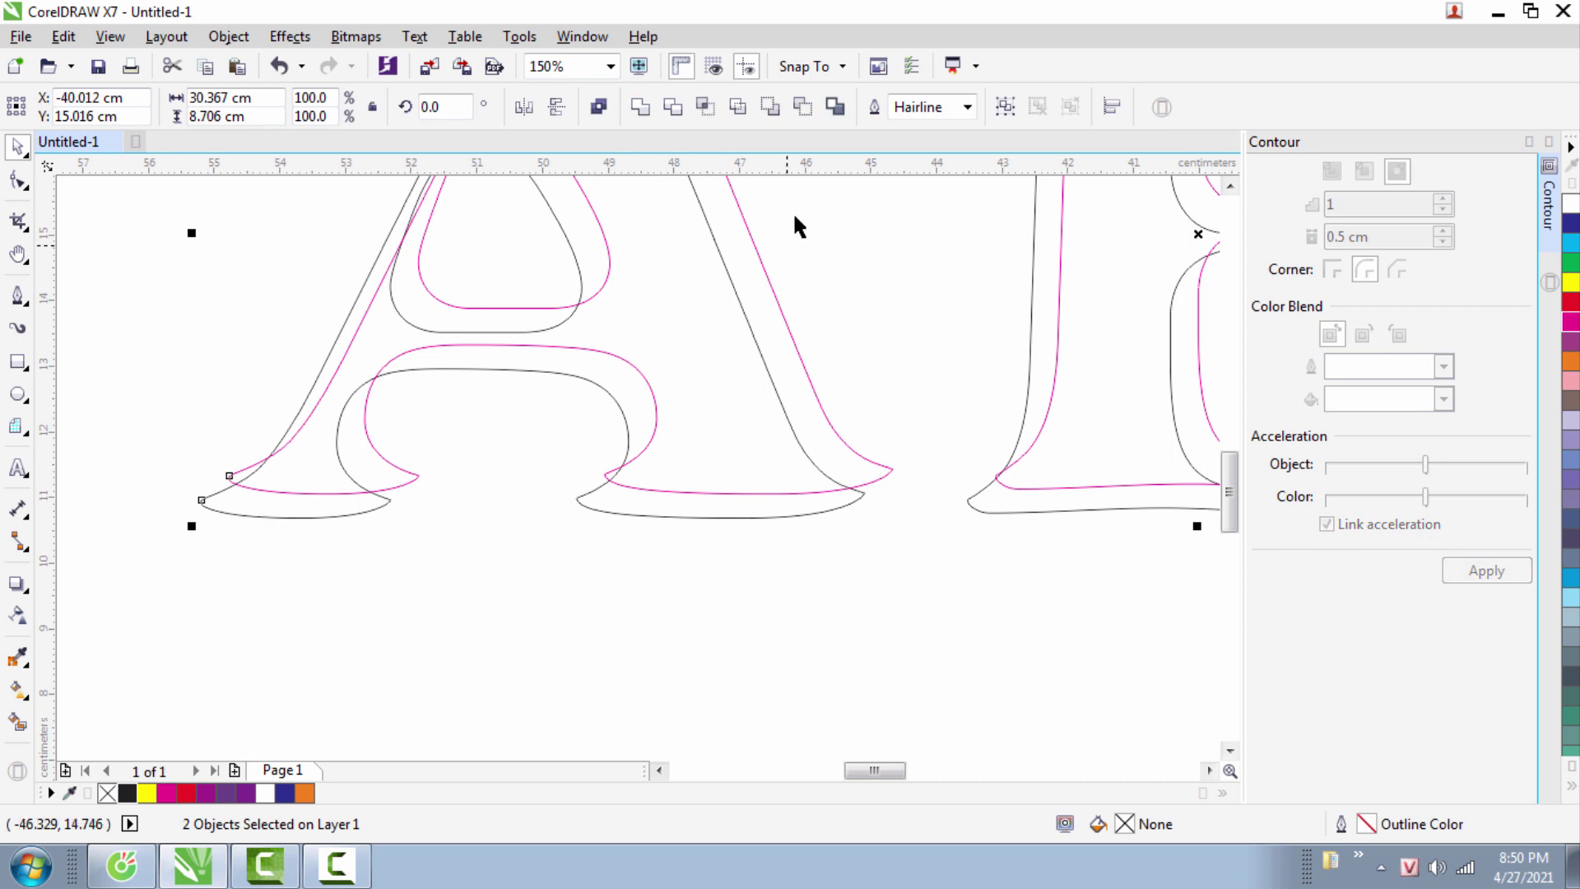
pyautogui.click(804, 107)
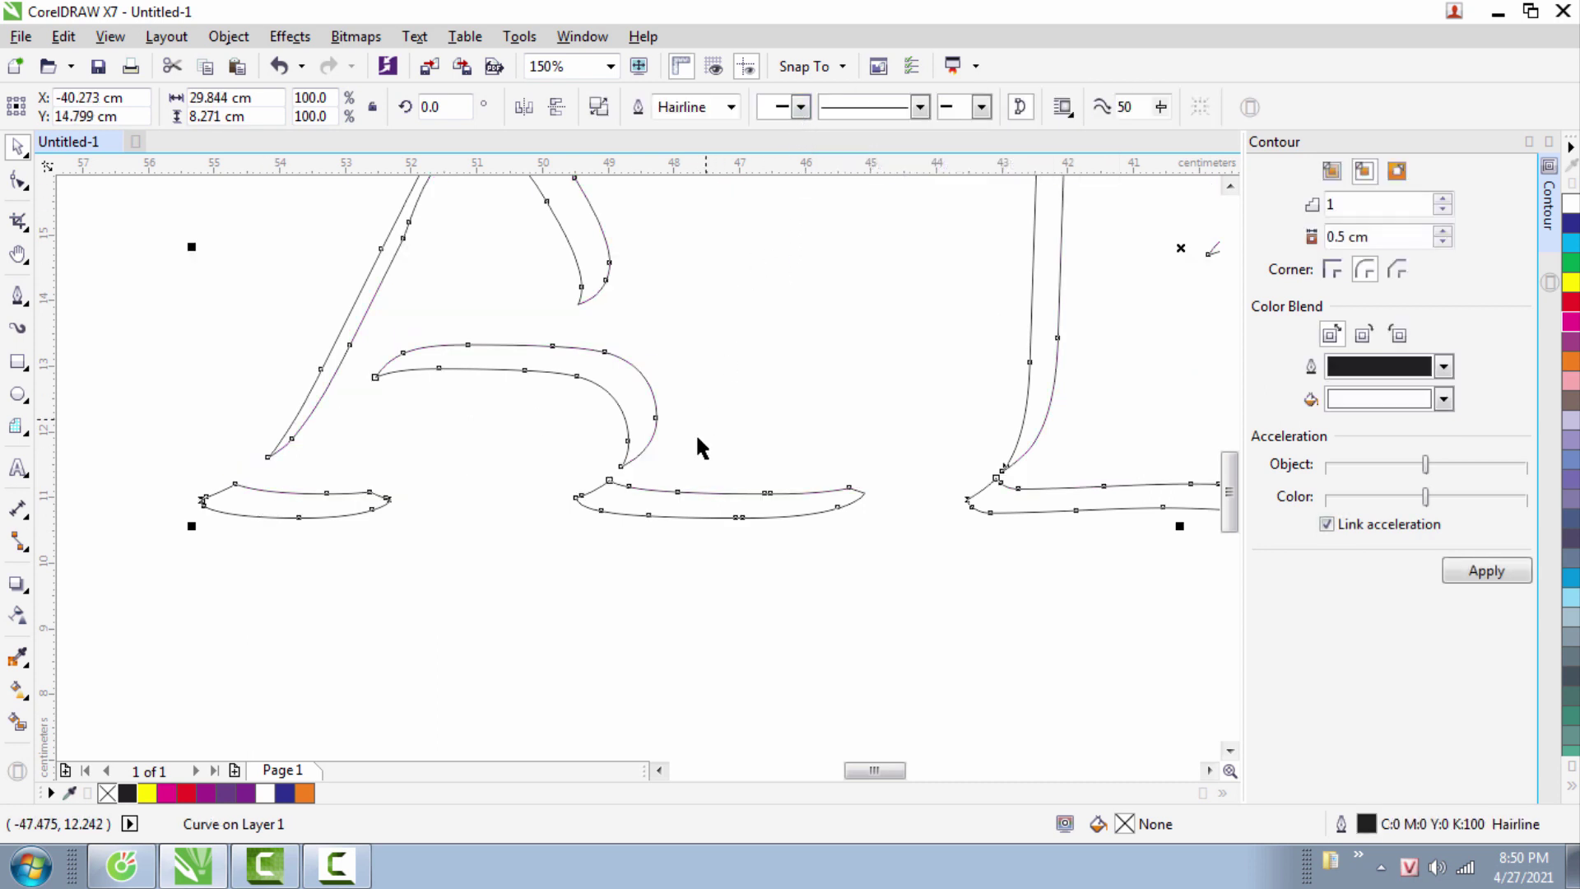
# - Fill the remaining sliver shapes of the ABC lettering with black and remove their outline
pyautogui.scroll(-2, 694, 436)
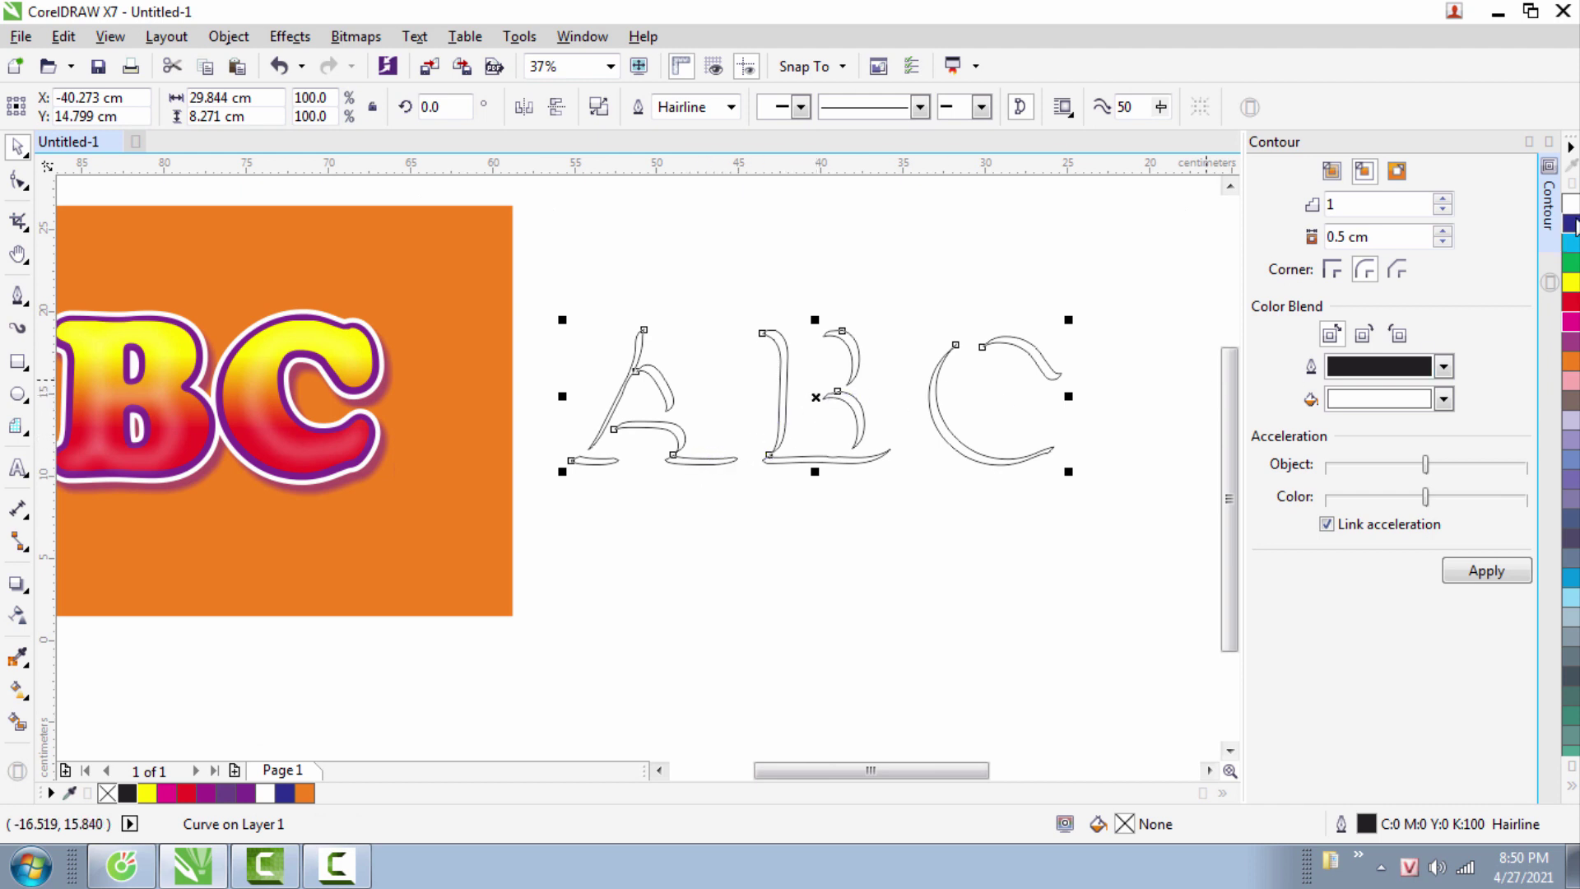
pyautogui.click(129, 793)
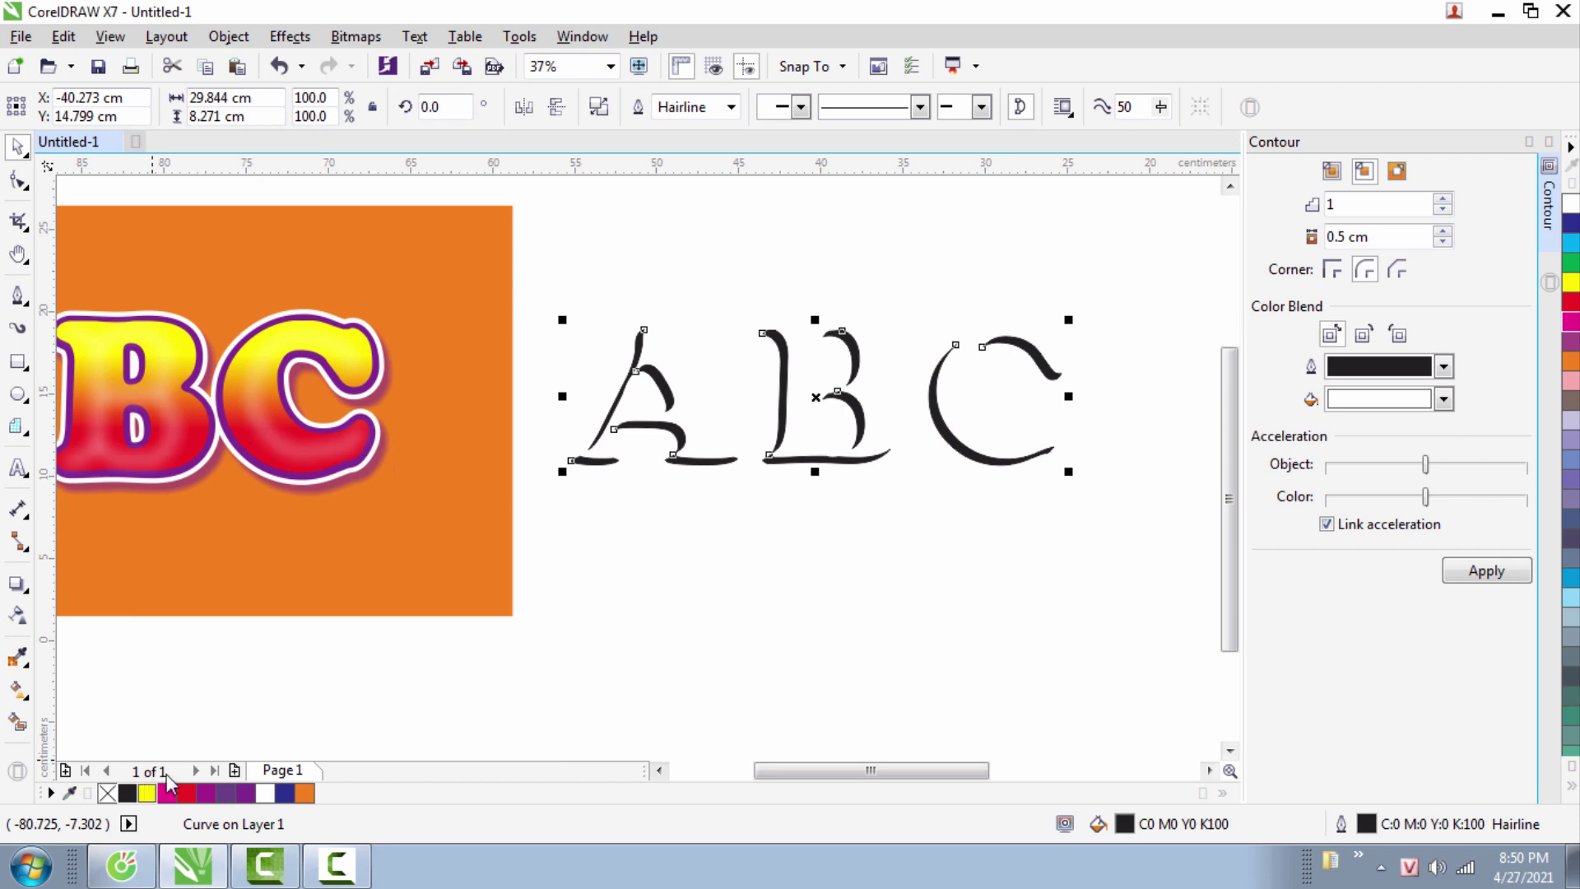
pyautogui.click(731, 107)
pyautogui.click(671, 125)
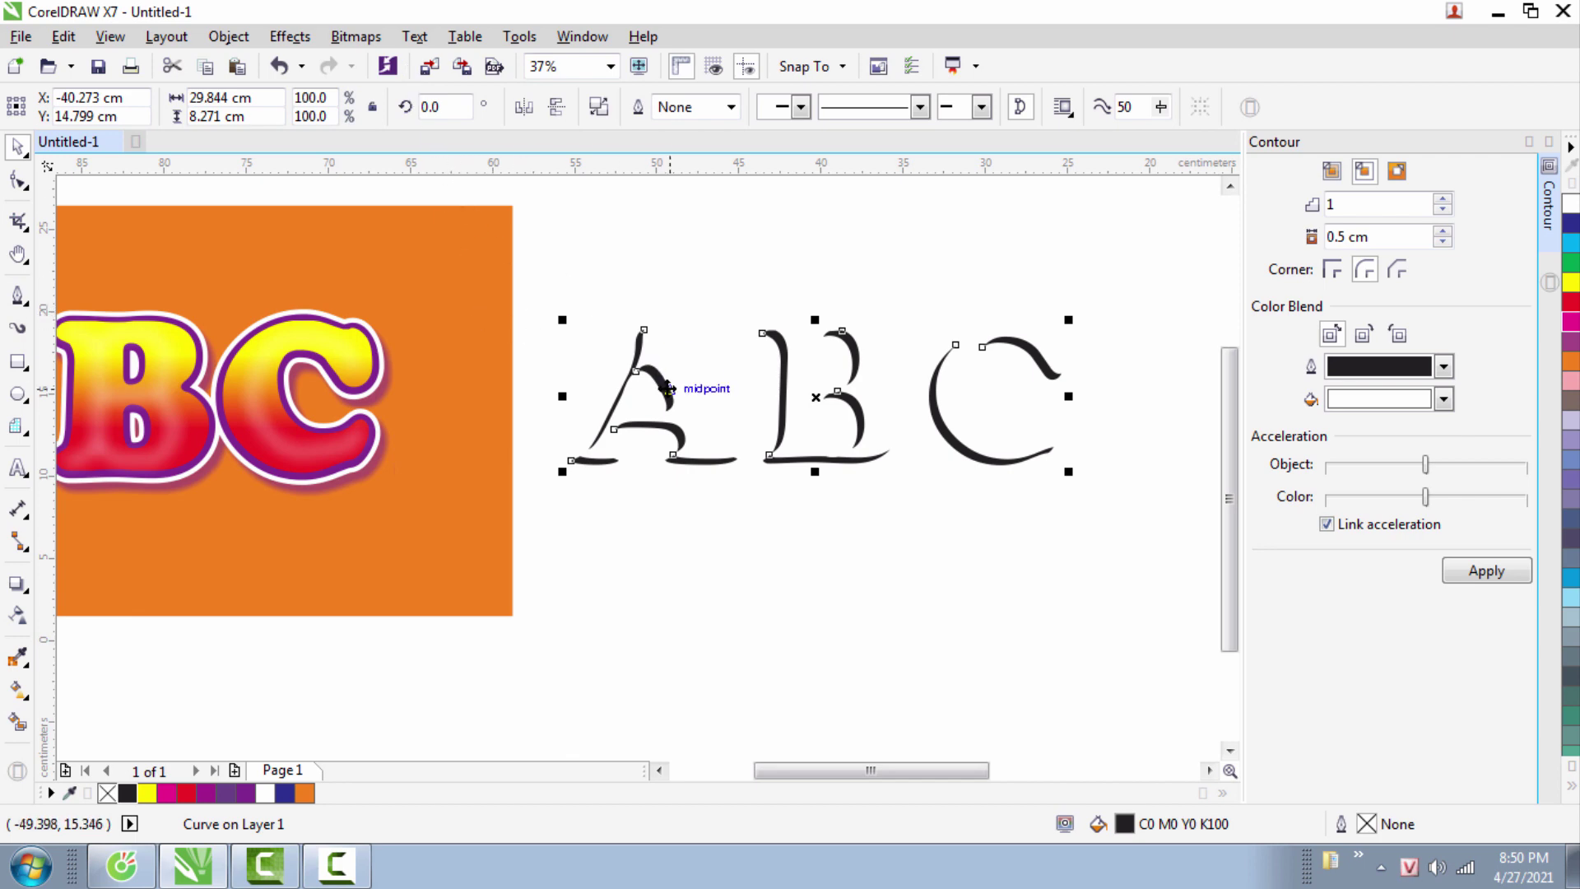
# - Move the sliver shapes left until the A overlaps the orange rectangle, and fill them with white
pyautogui.moveTo(667, 388); pyautogui.dragTo(481, 387)
pyautogui.scroll(-2, 562, 409)
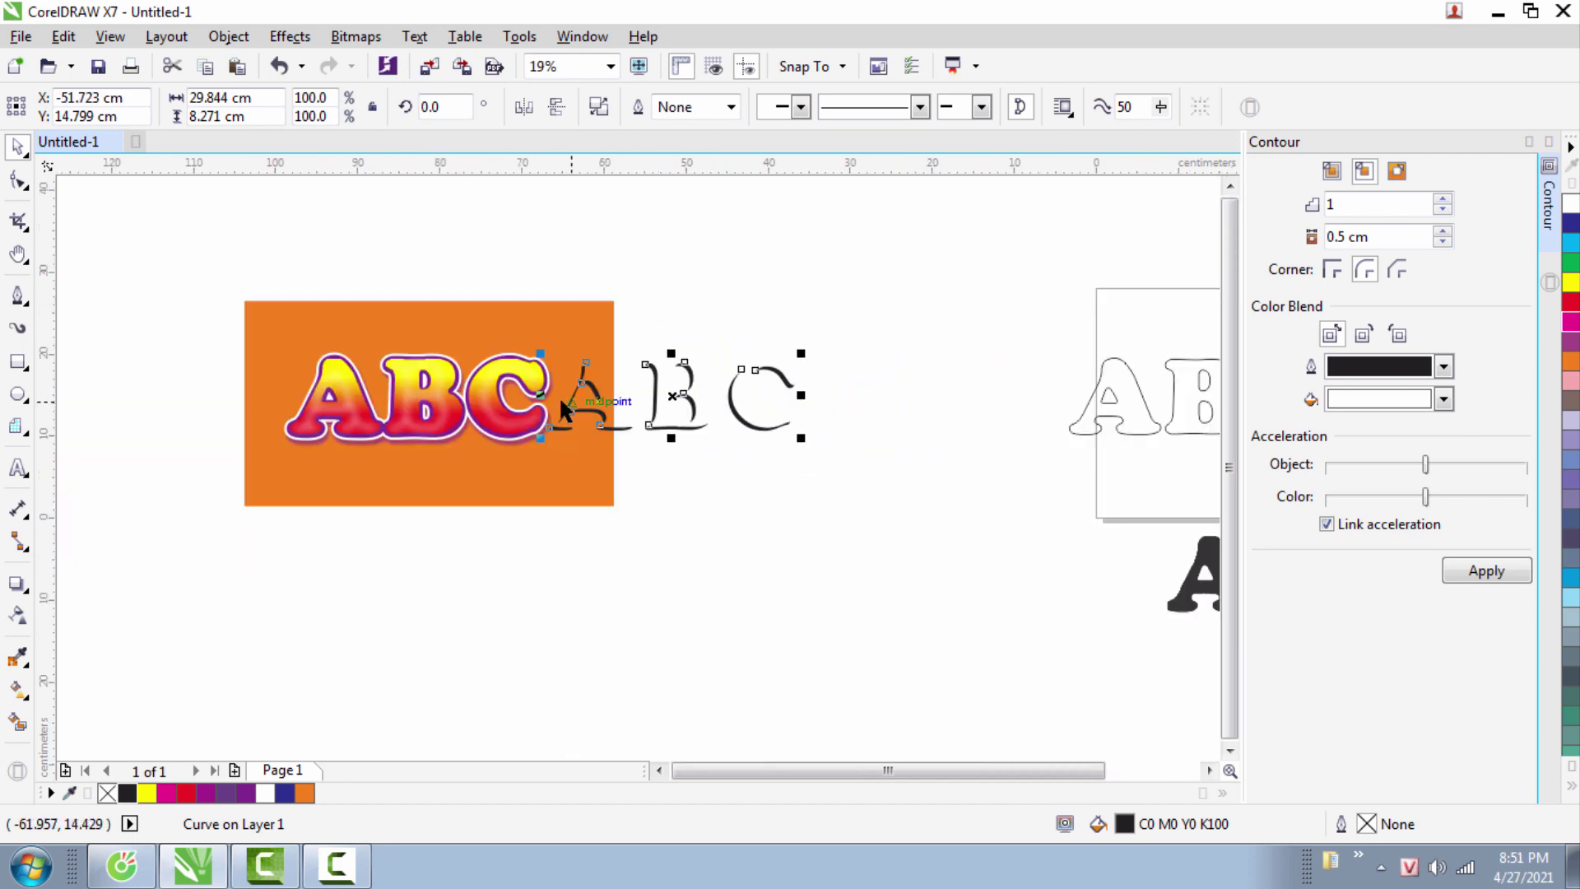
pyautogui.scroll(2, 562, 409)
pyautogui.click(267, 792)
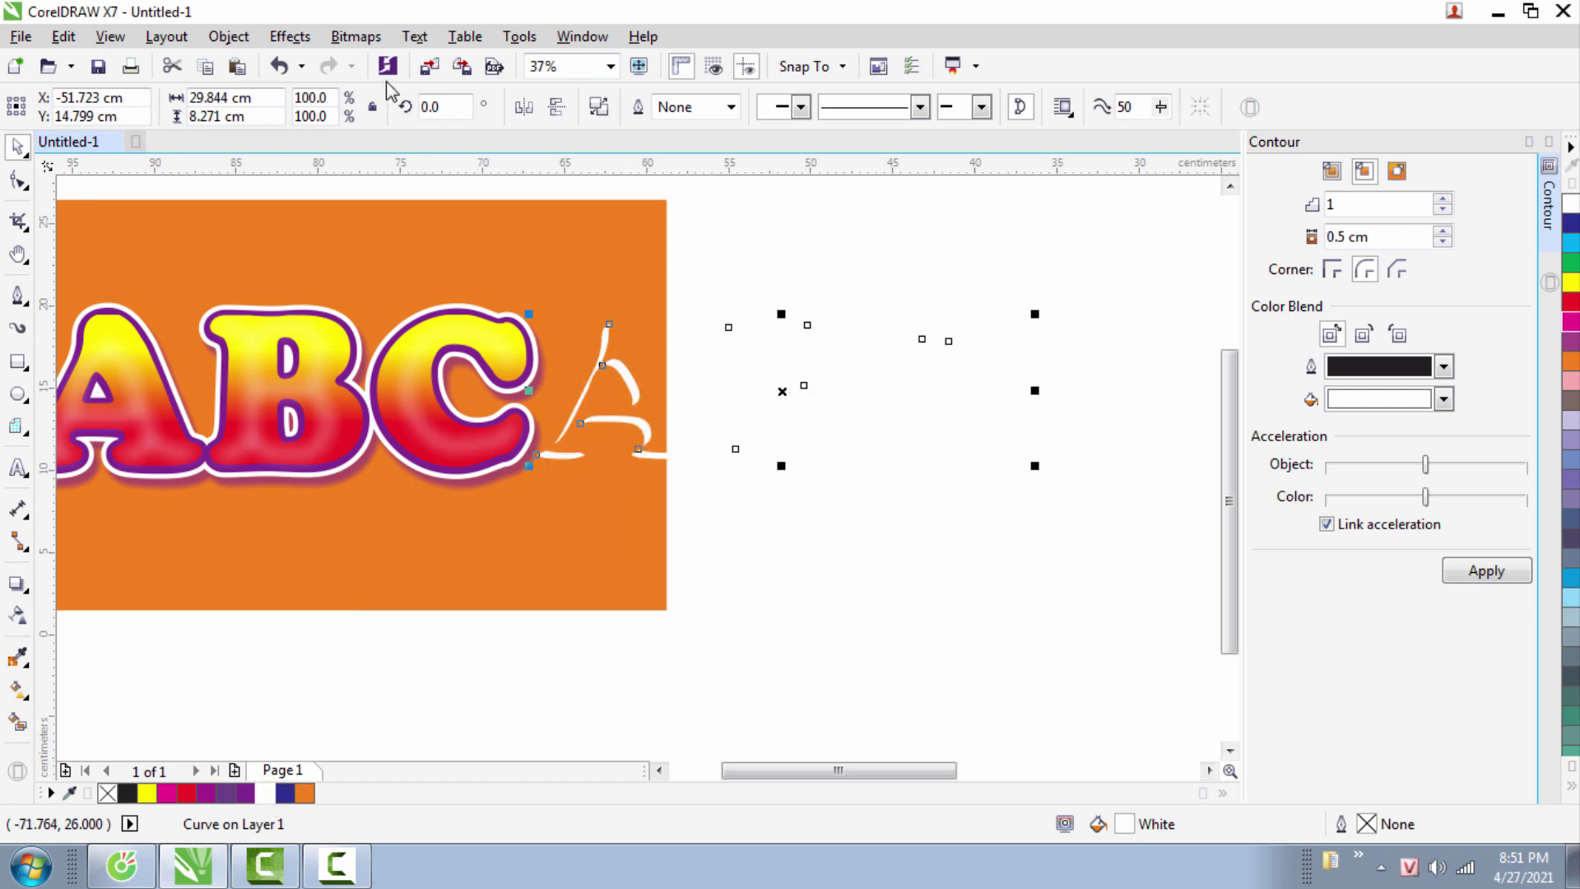
# - Convert the white sliver shapes to a 300 dpi RGB Color (24-bit) bitmap with anti-aliasing and a transparent background
pyautogui.click(356, 37)
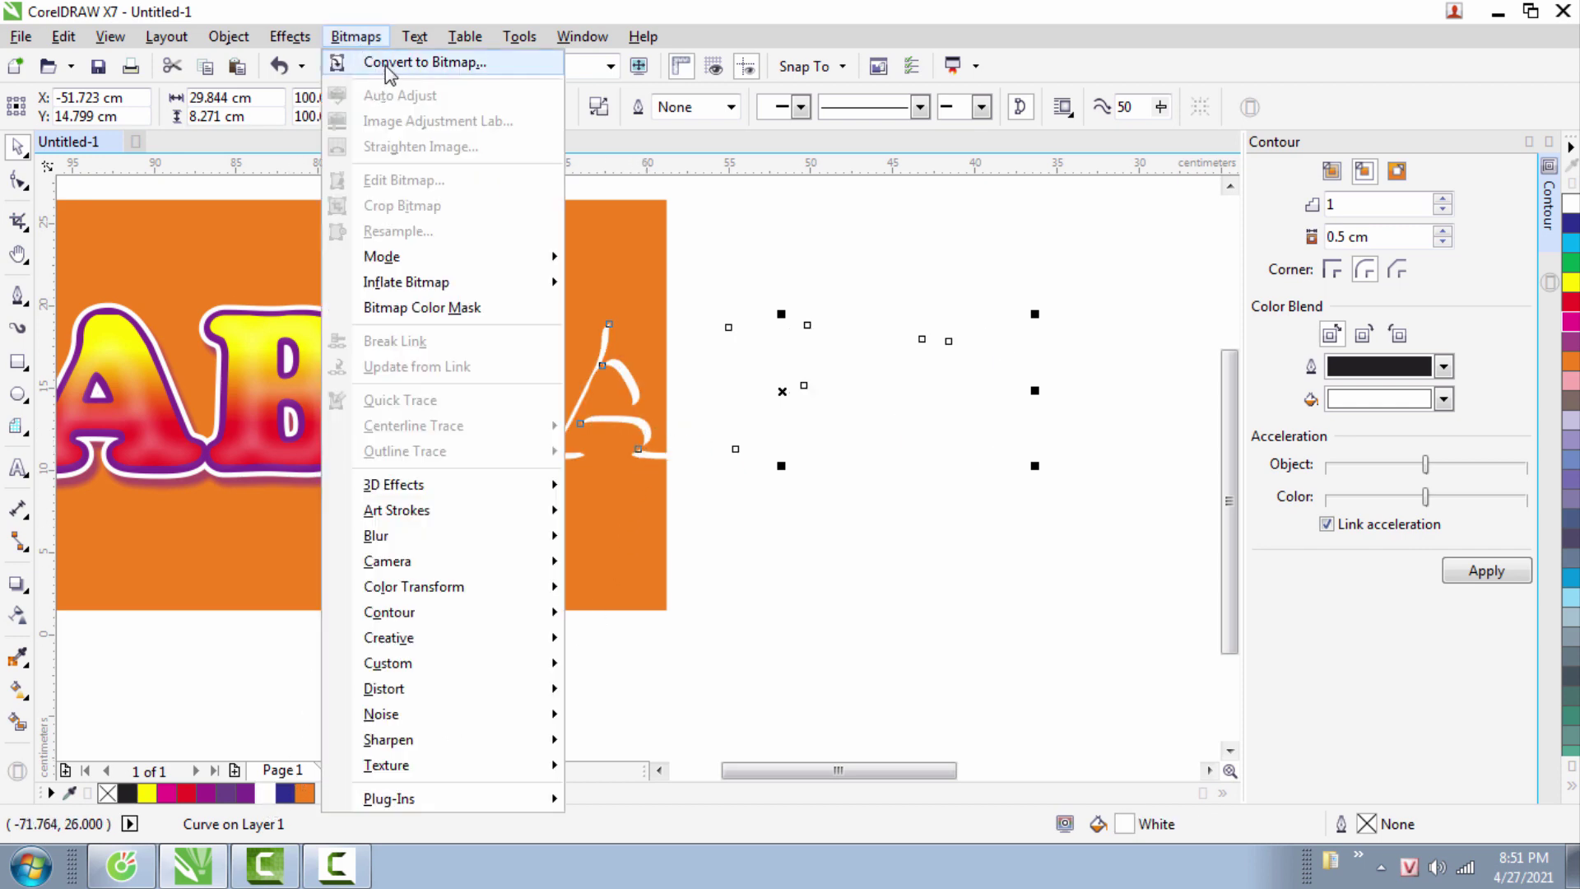
pyautogui.click(391, 65)
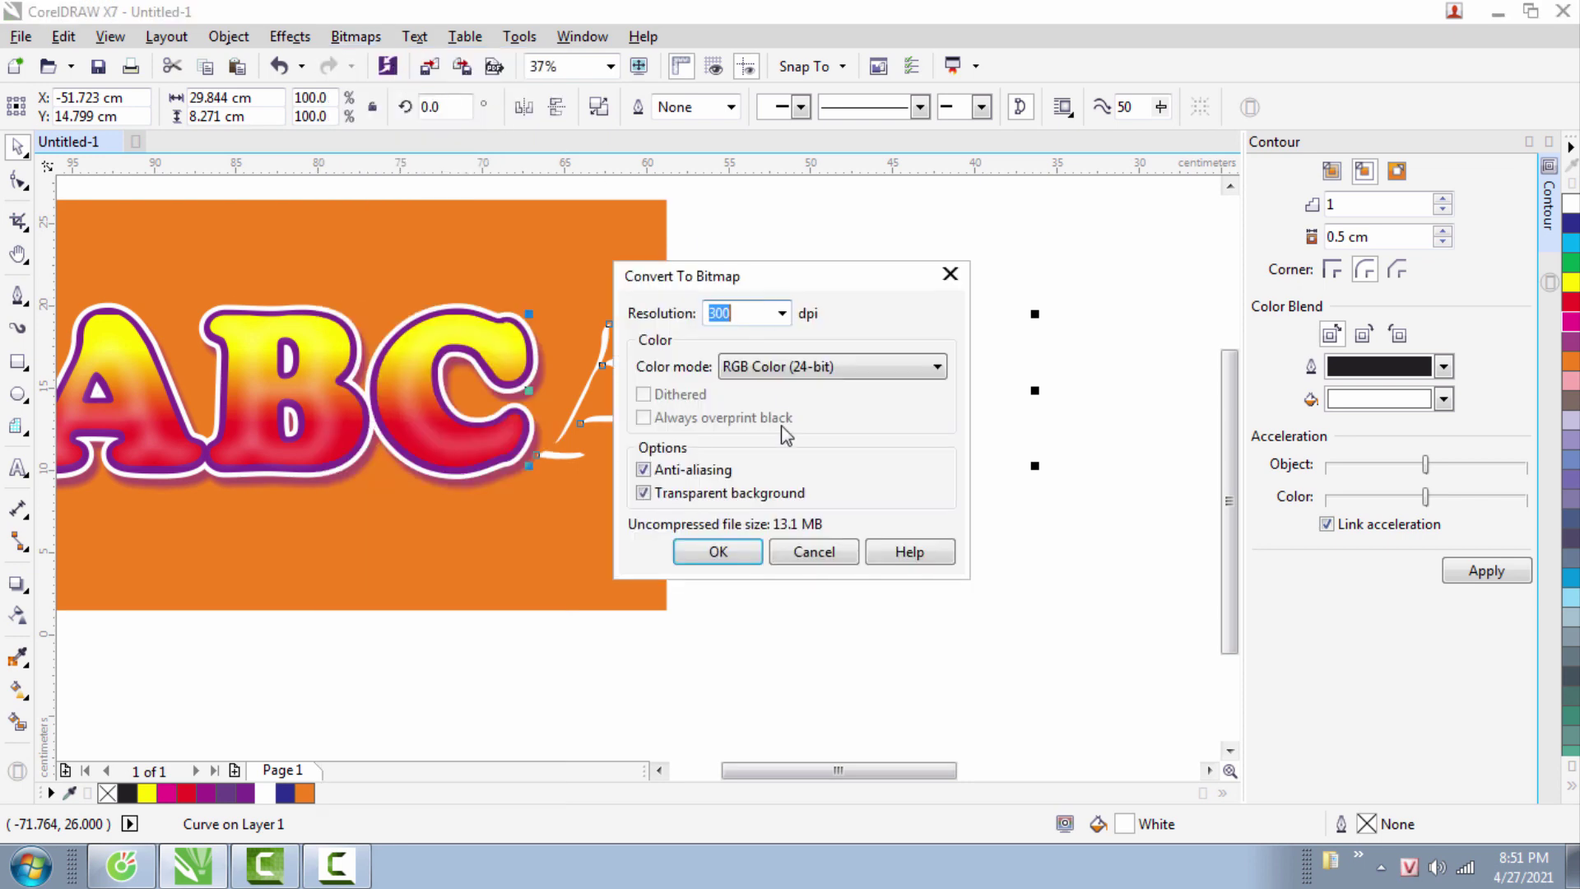
pyautogui.click(717, 551)
# - Move the white highlight bitmap onto the gradient ABC lettering and align it centred horizontally and vertically with the lettering
pyautogui.scroll(-2, 725, 444)
pyautogui.moveTo(741, 428); pyautogui.dragTo(519, 421)
pyautogui.scroll(2, 408, 426)
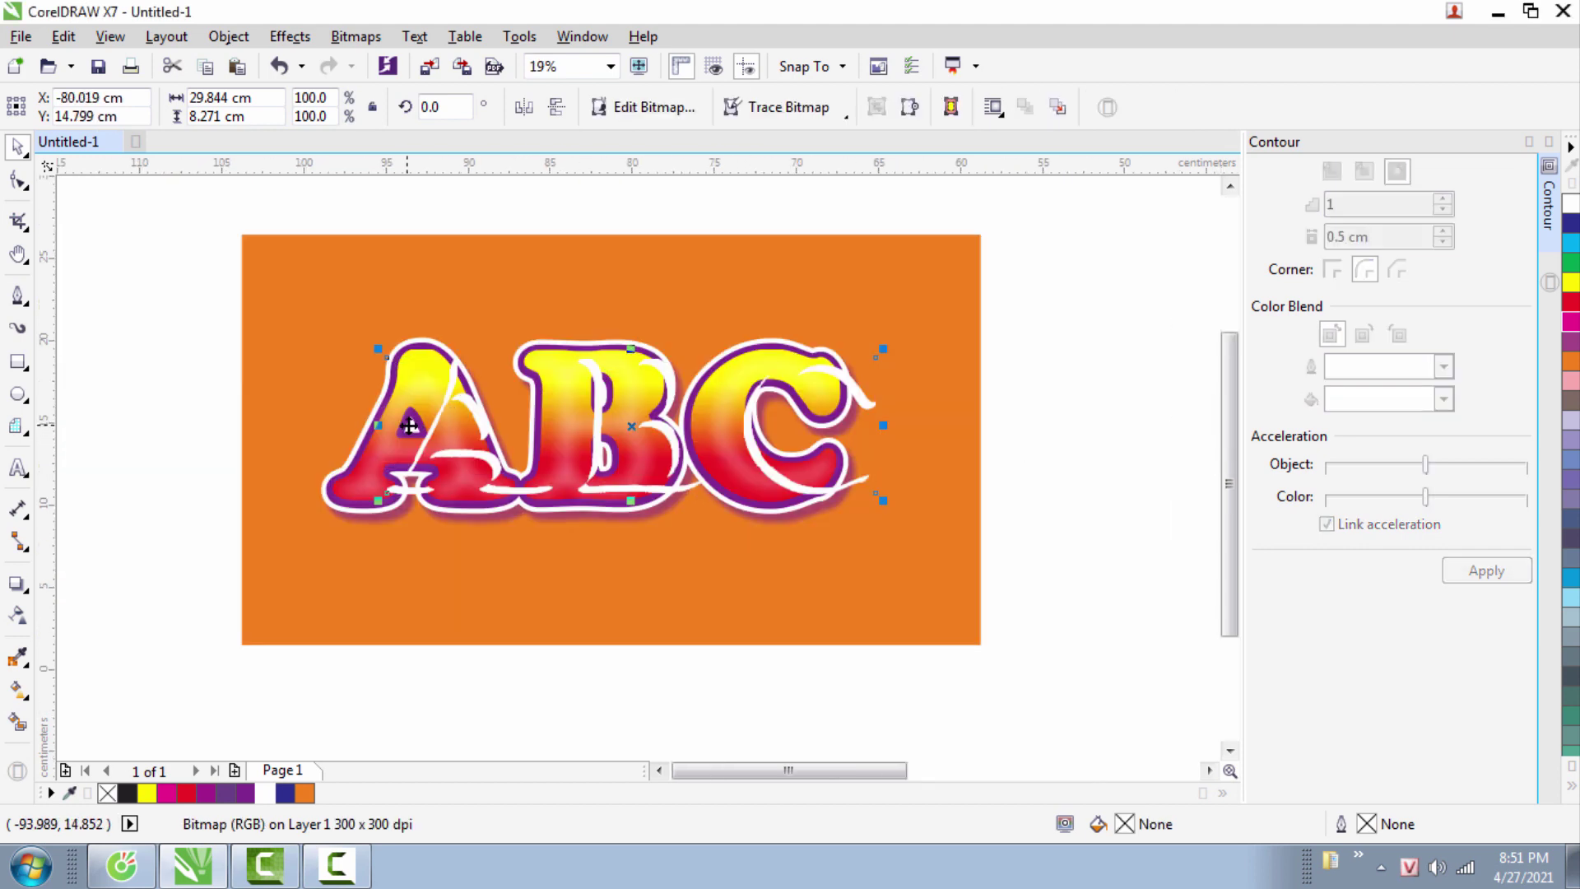
pyautogui.keyDown('shift'); pyautogui.click(350, 492); pyautogui.keyUp('shift')
pyautogui.press('c')
pyautogui.press('e')
pyautogui.click(141, 494)
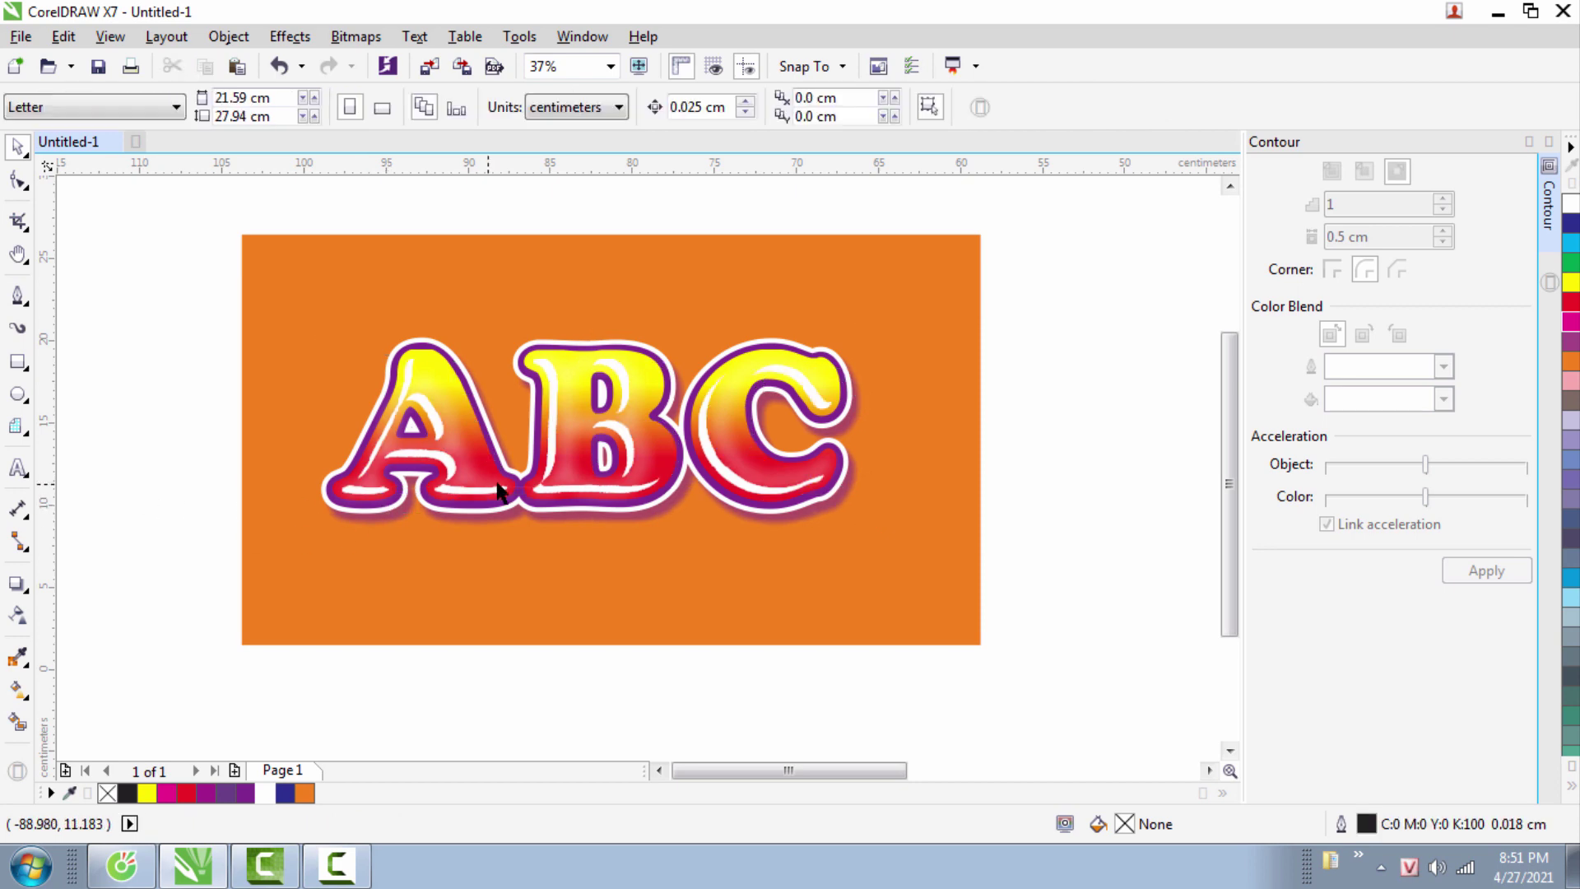
# - Select the white highlight bitmap, start a Gaussian Blur on it and try a radius of 29 pixels
pyautogui.scroll(2, 519, 493)
pyautogui.click(547, 511)
pyautogui.scroll(-1, 552, 512)
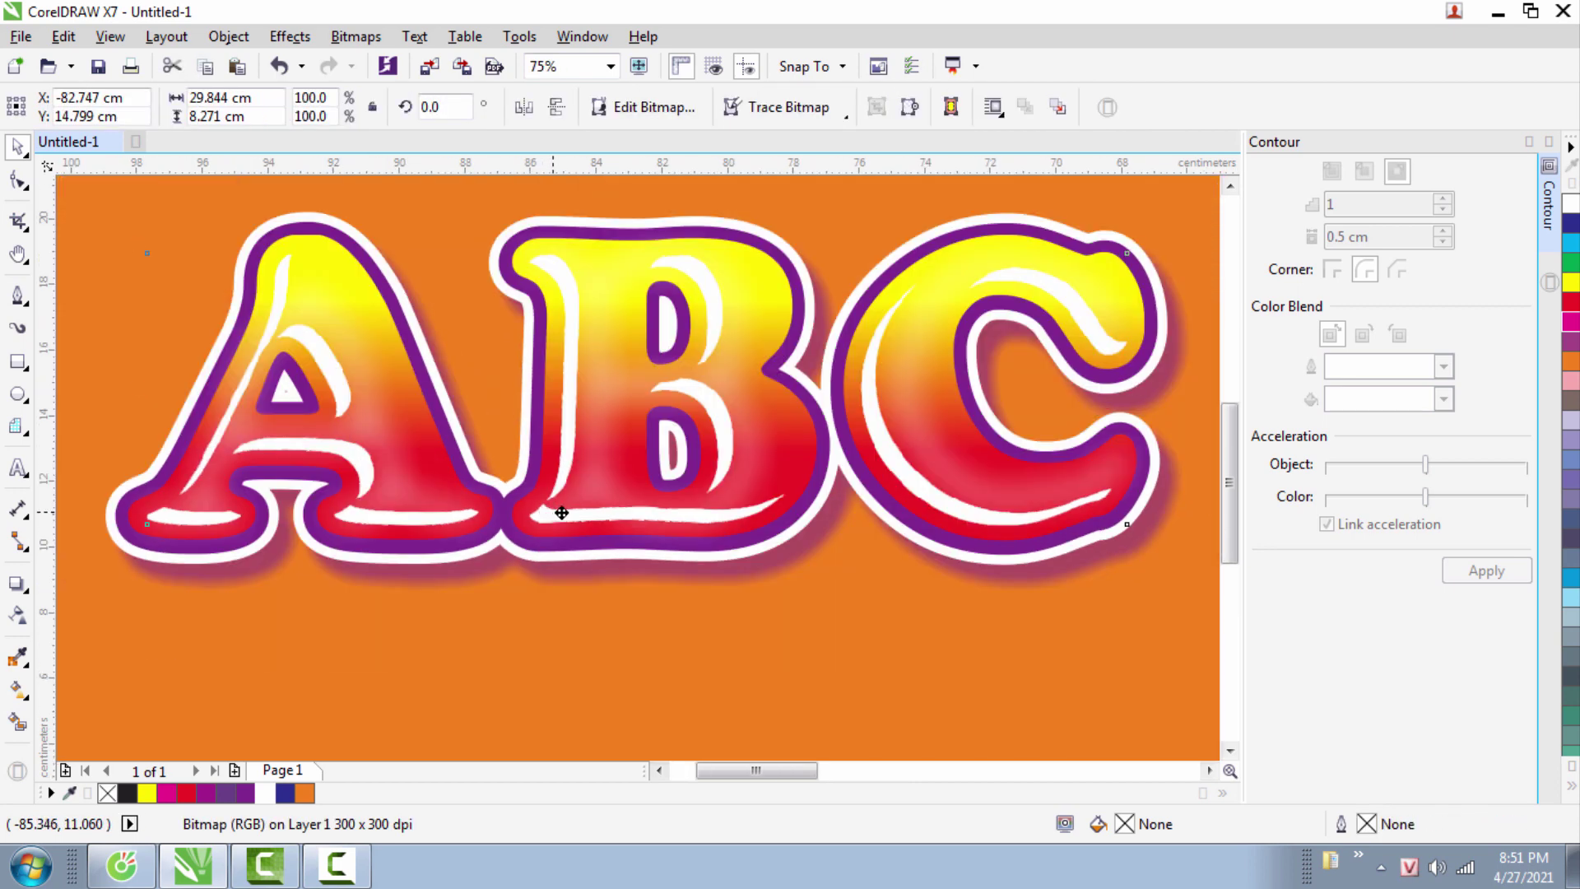
pyautogui.scroll(-1, 562, 510)
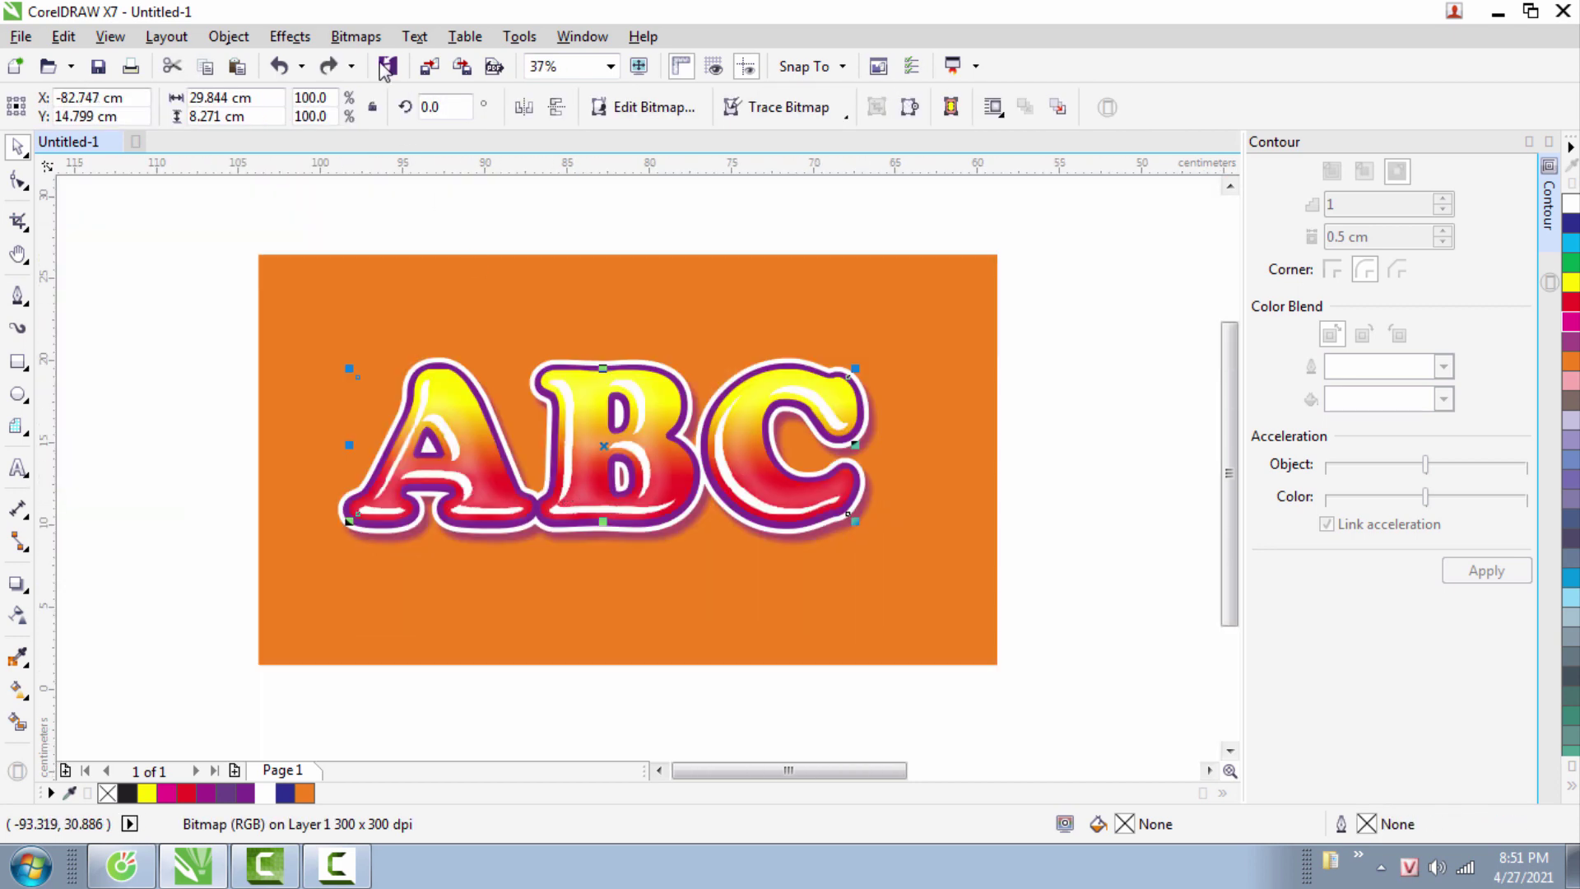
pyautogui.click(355, 36)
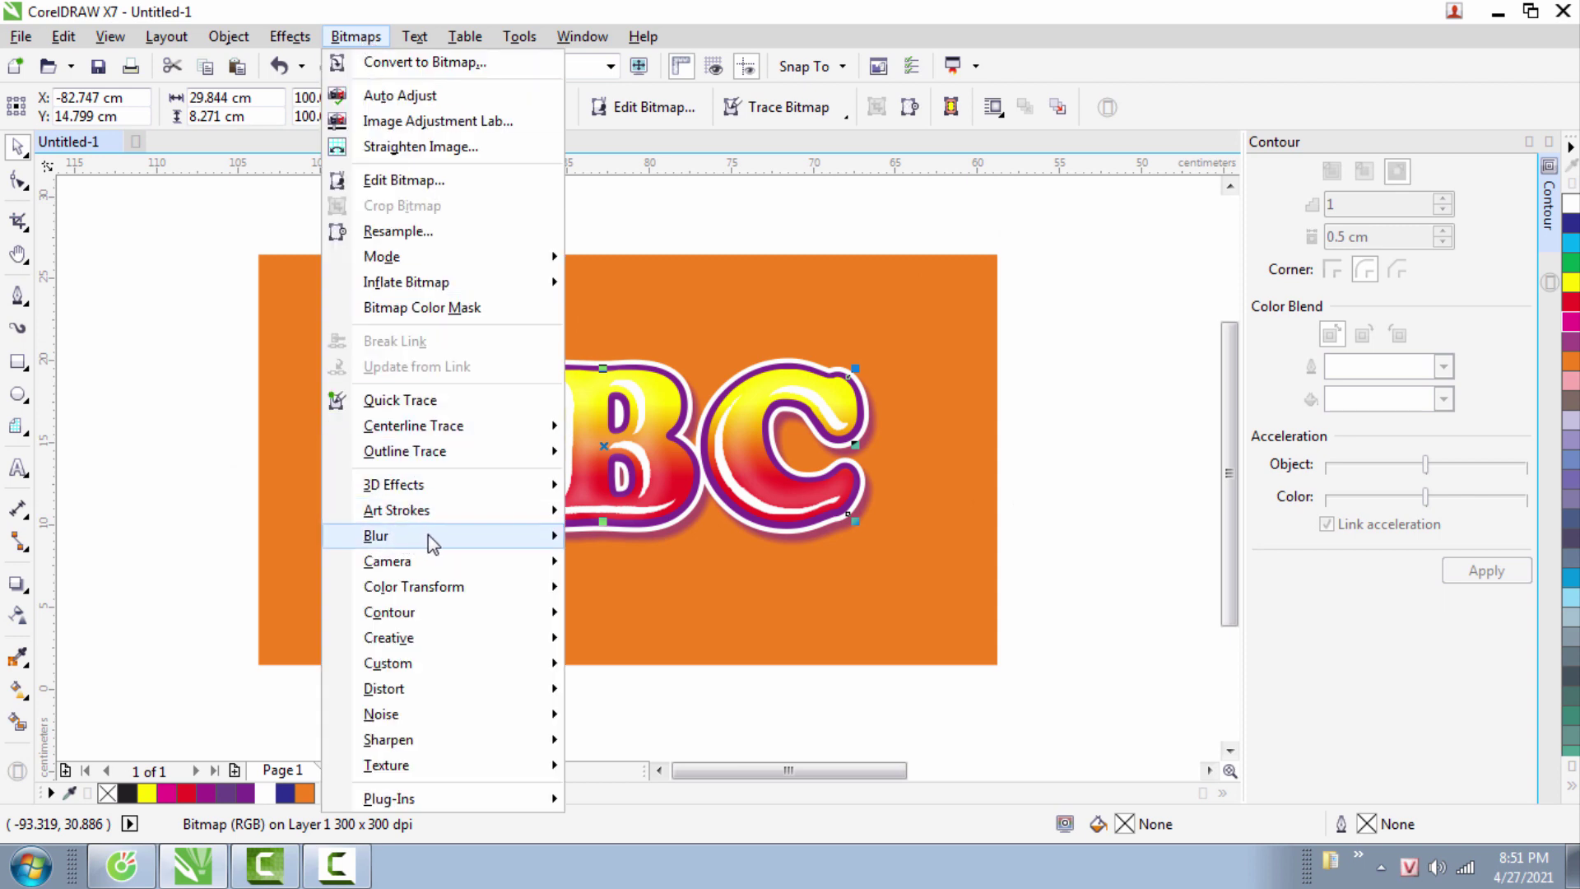
pyautogui.moveTo(474, 545)
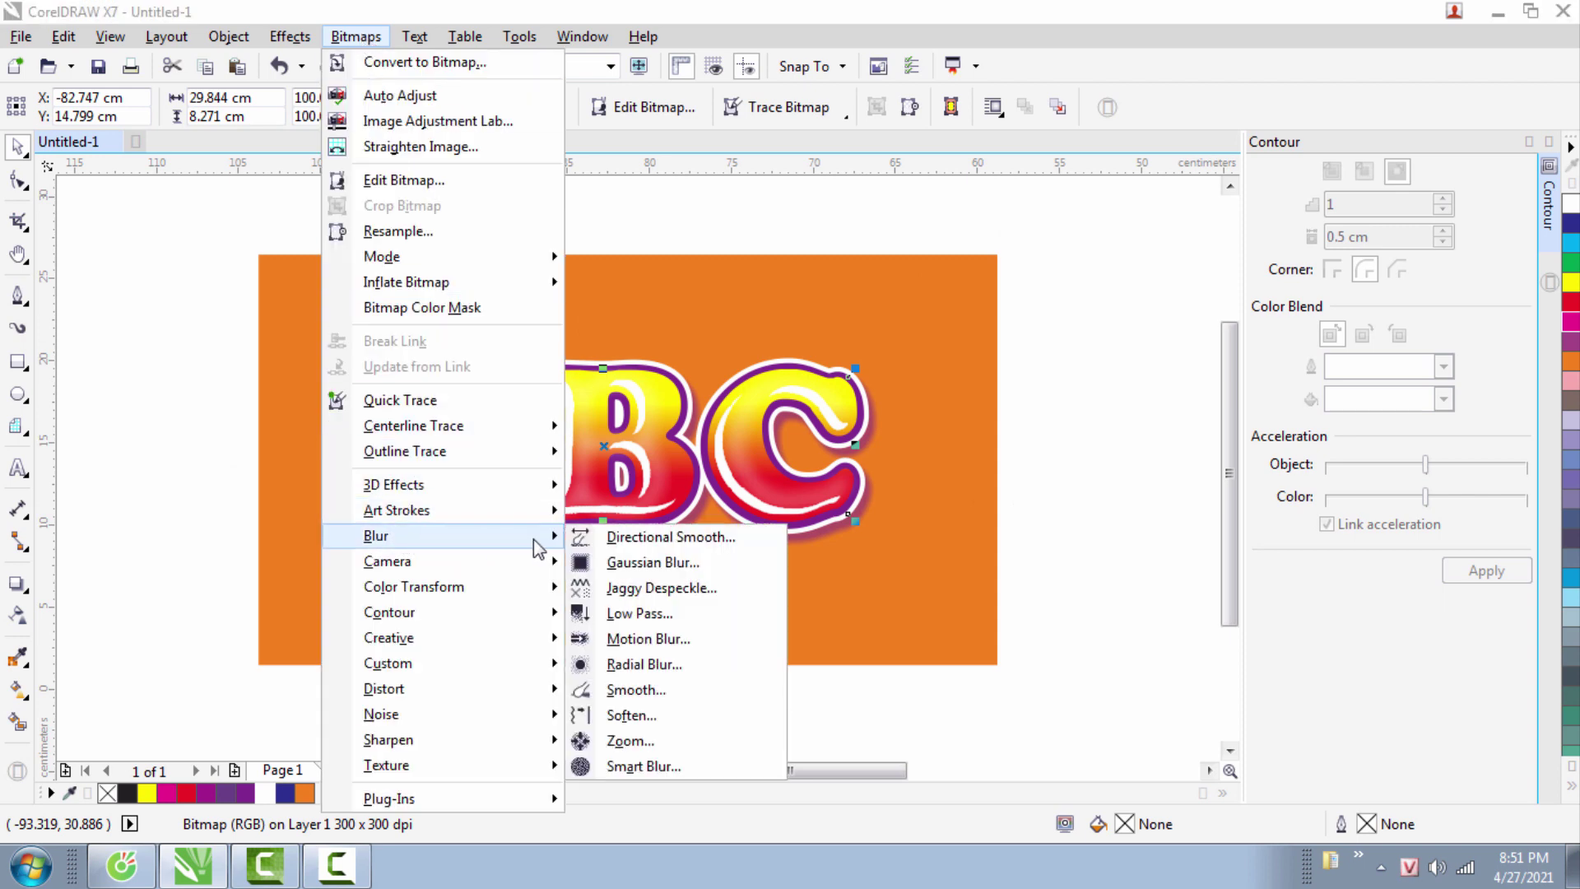
pyautogui.click(745, 563)
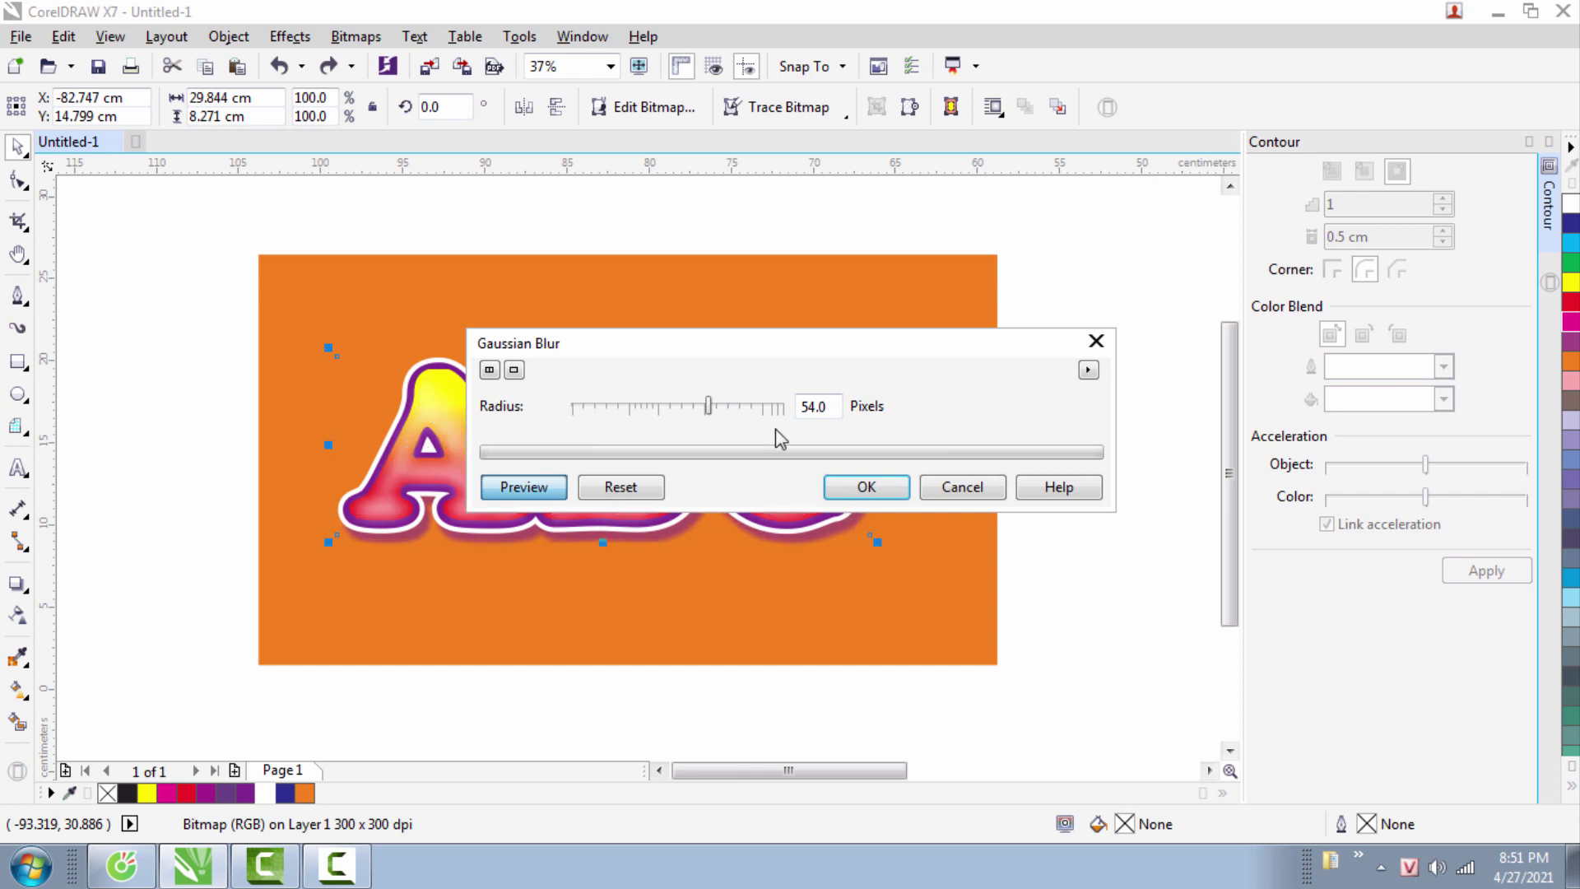
pyautogui.moveTo(740, 350); pyautogui.dragTo(646, 165)
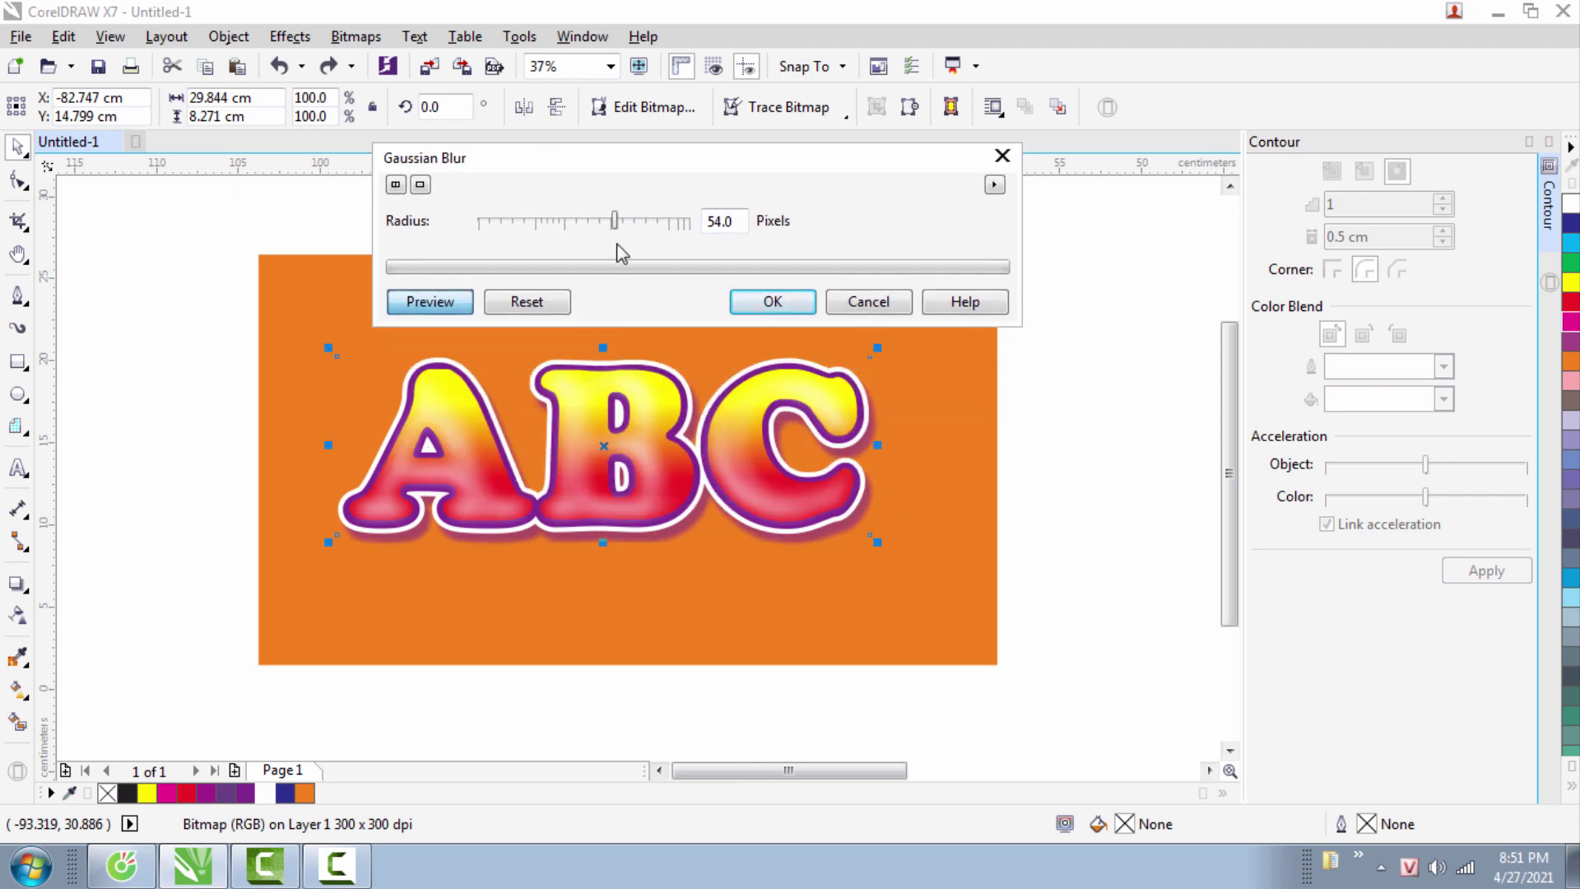
pyautogui.click(588, 222)
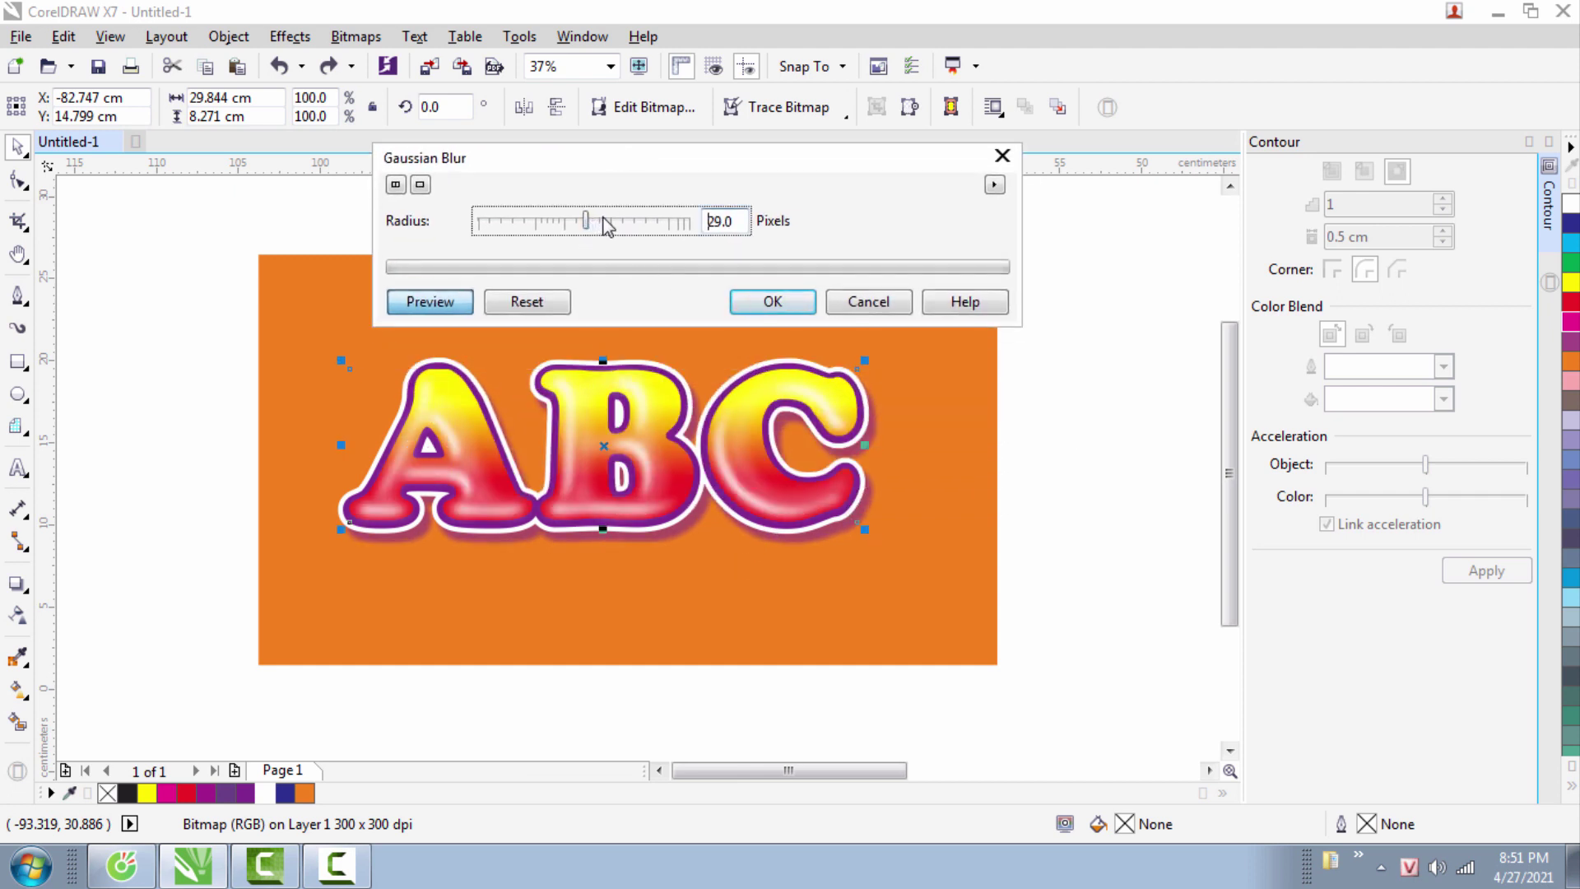
# - Try Gaussian Blur radii of 41 and 21 pixels on the highlights and examine the preview on the lettering
pyautogui.scroll(2, 563, 425)
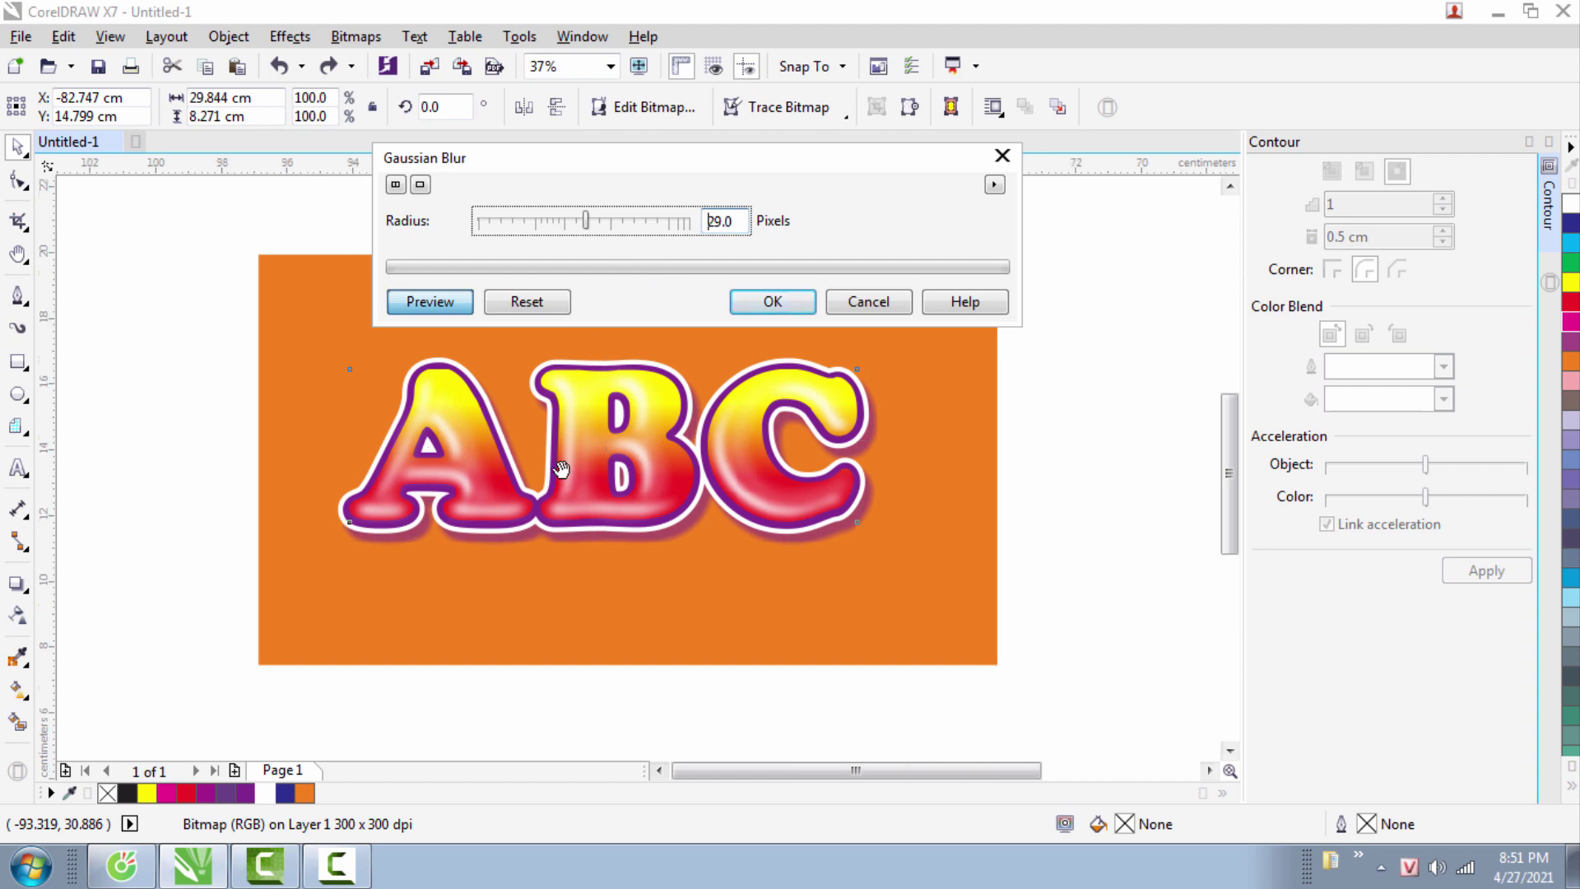
pyautogui.click(593, 222)
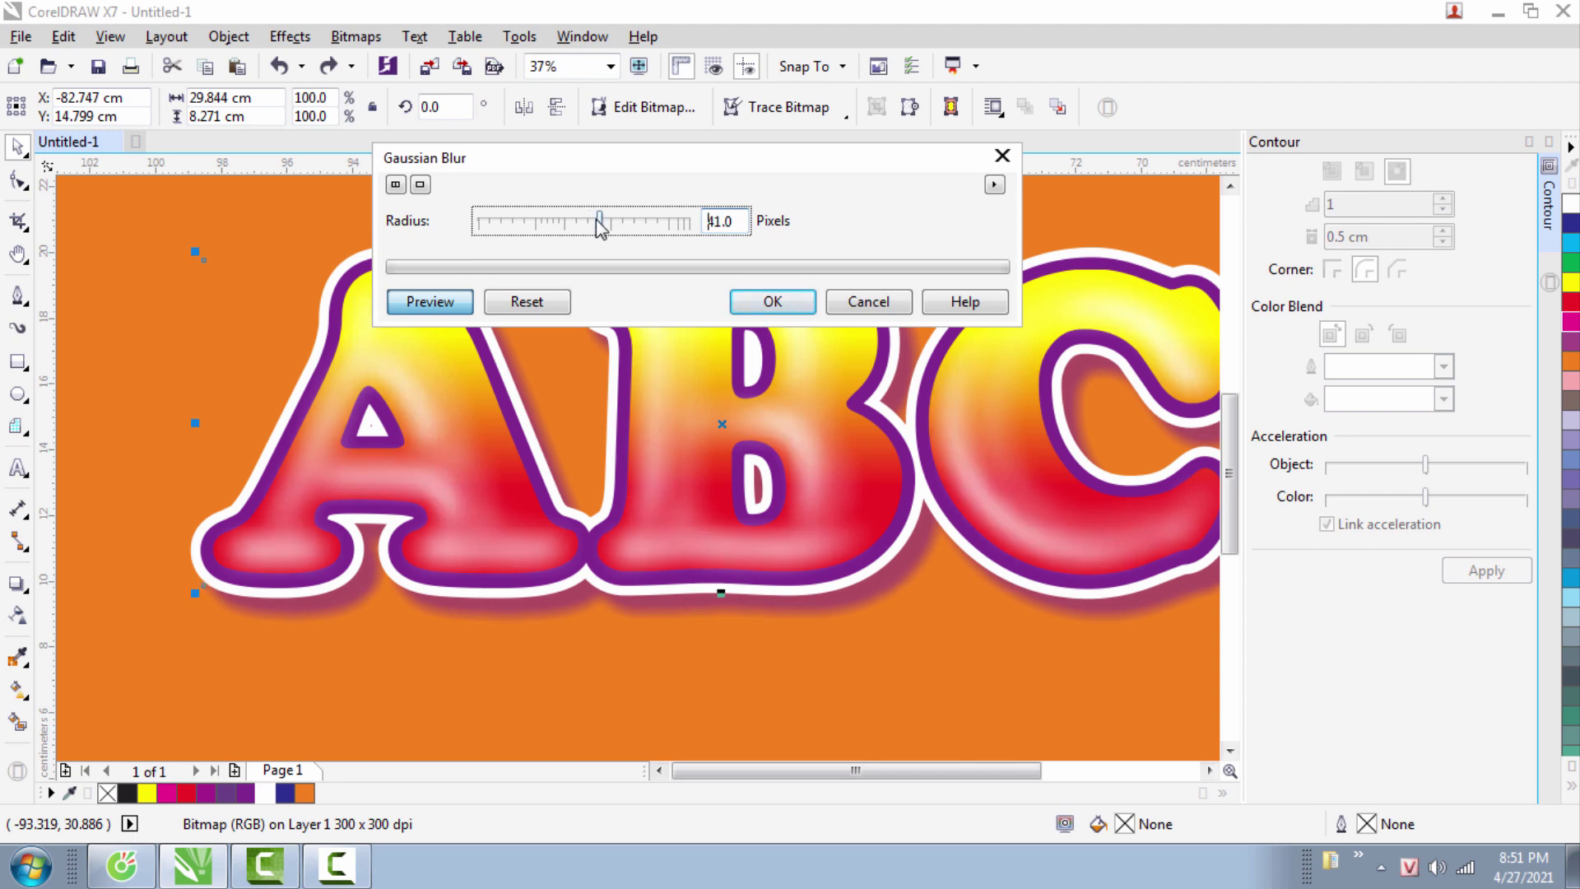
pyautogui.click(579, 220)
pyautogui.click(580, 221)
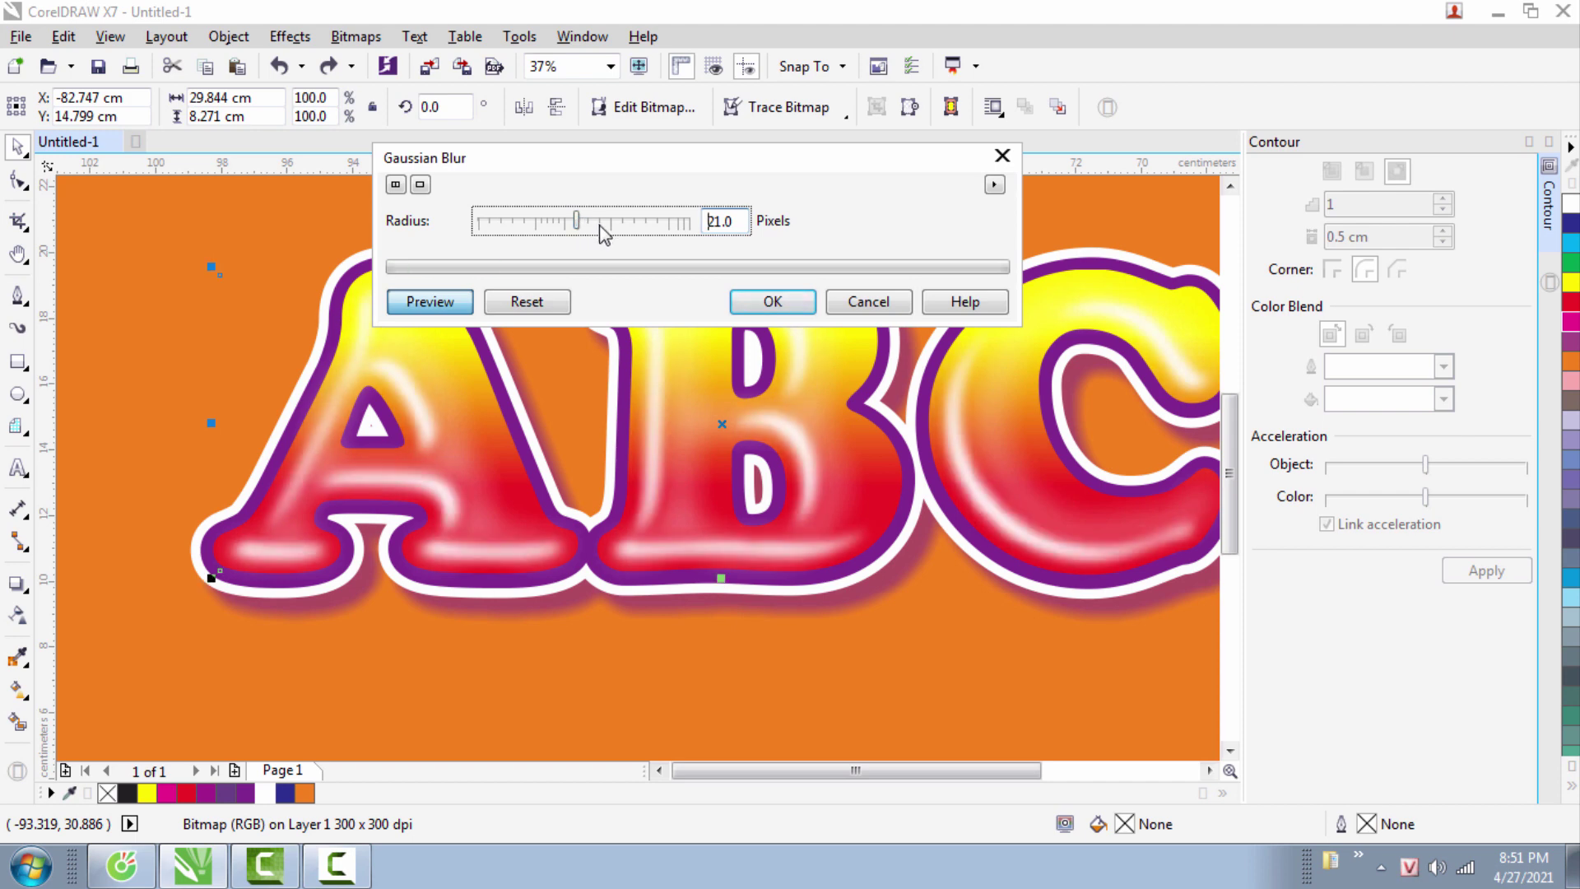
pyautogui.scroll(-4, 590, 394)
pyautogui.scroll(1, 682, 454)
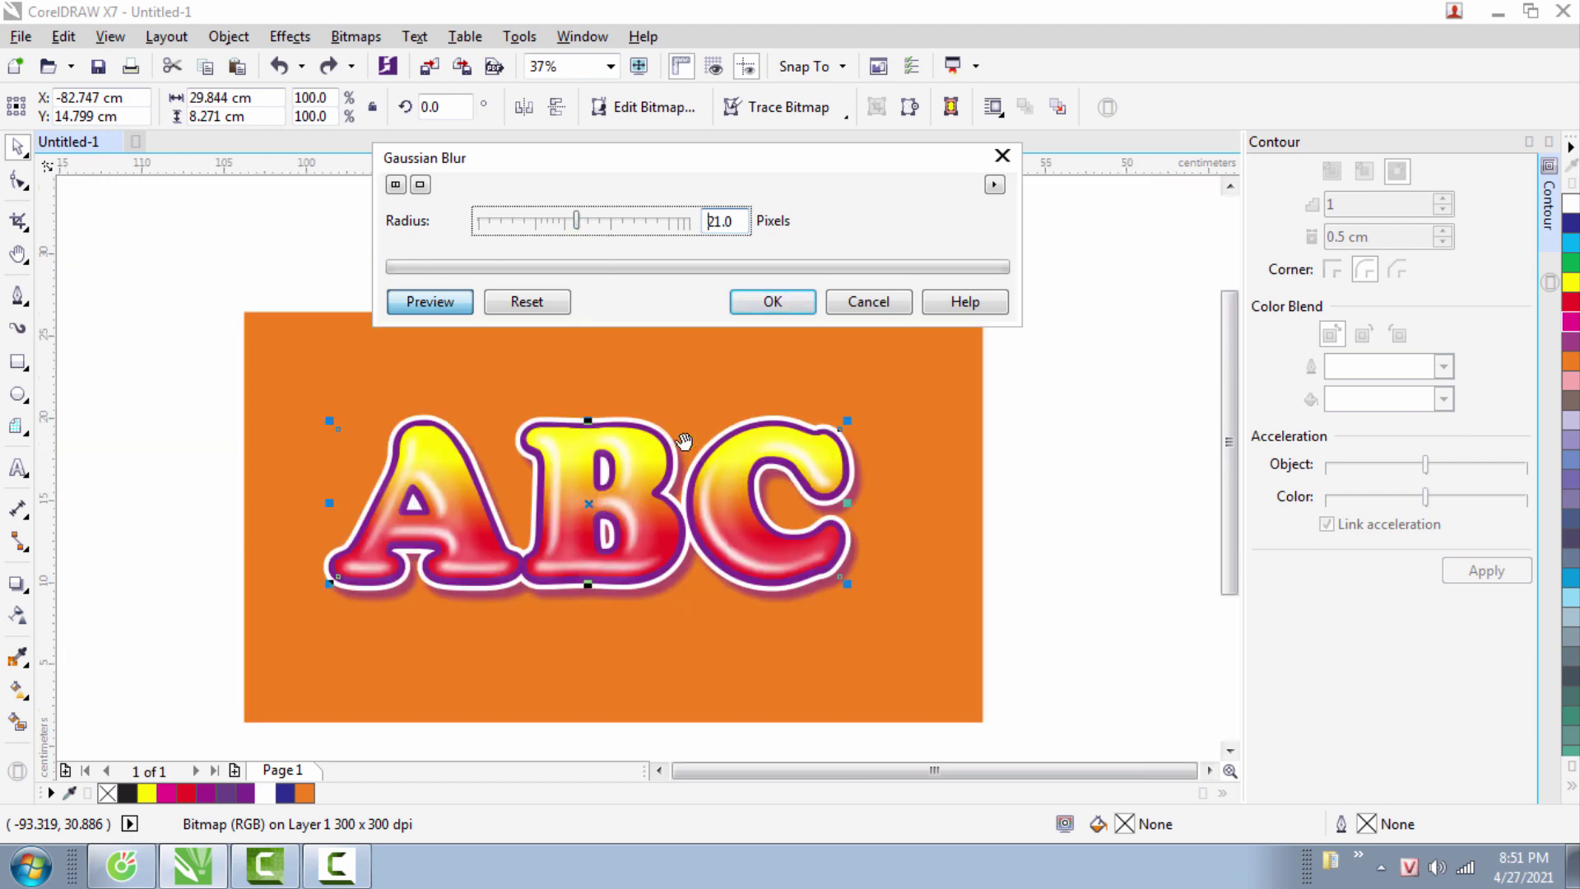
pyautogui.scroll(-1, 684, 441)
pyautogui.scroll(1, 684, 440)
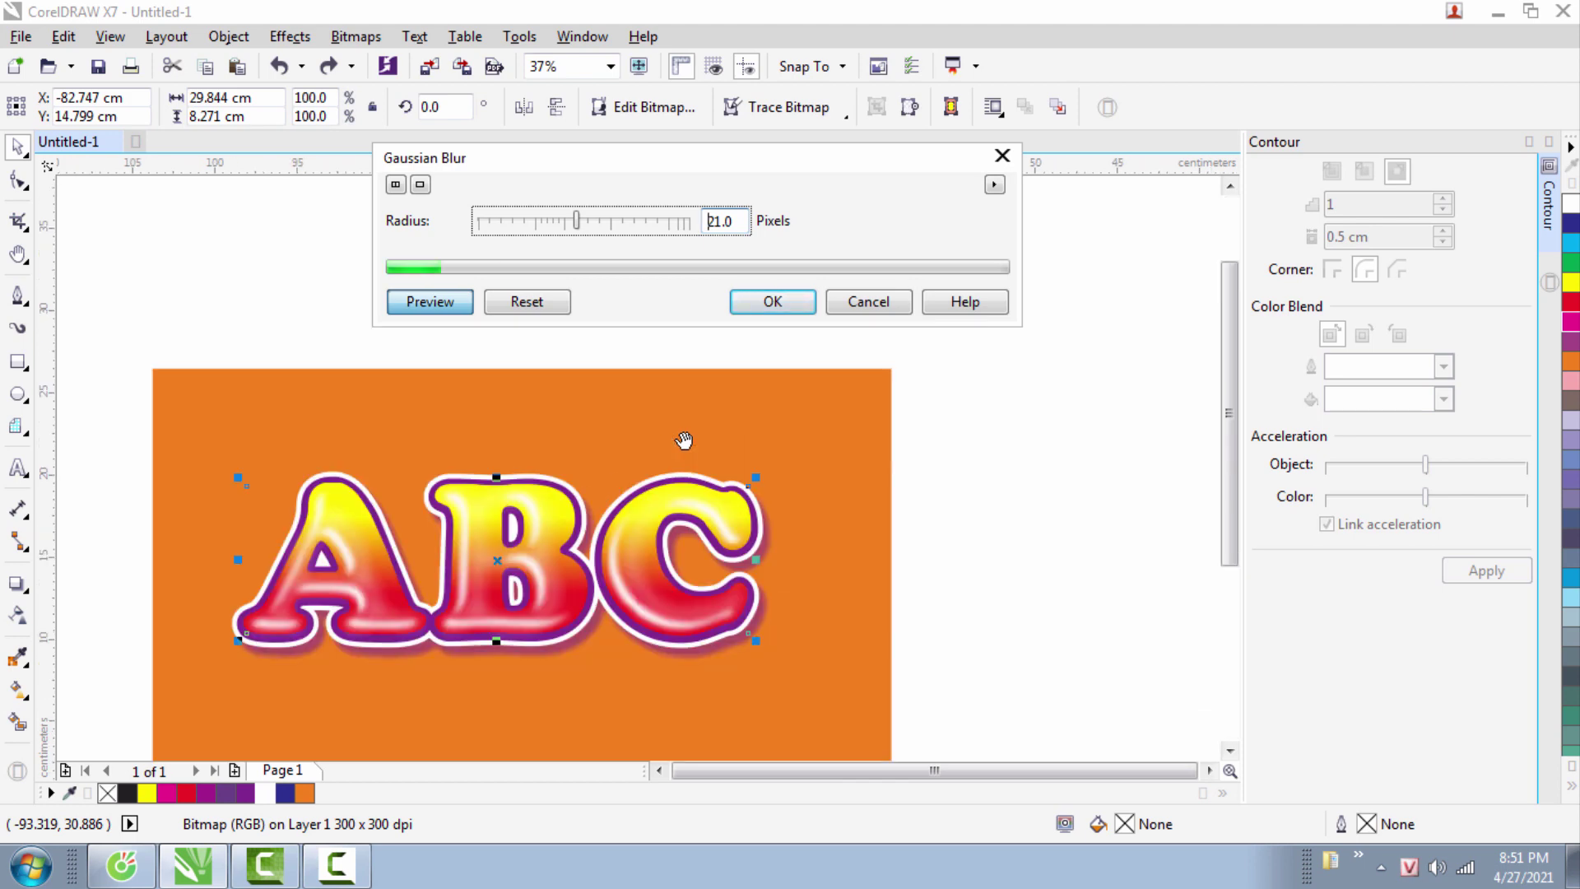
# - Try a blur radius of 15 pixels, then set it to 20 pixels and apply the Gaussian Blur to the highlights
pyautogui.press('Delete')
pyautogui.press('Delete')
pyautogui.press('Delete')
pyautogui.press('Delete')
pyautogui.write('15')
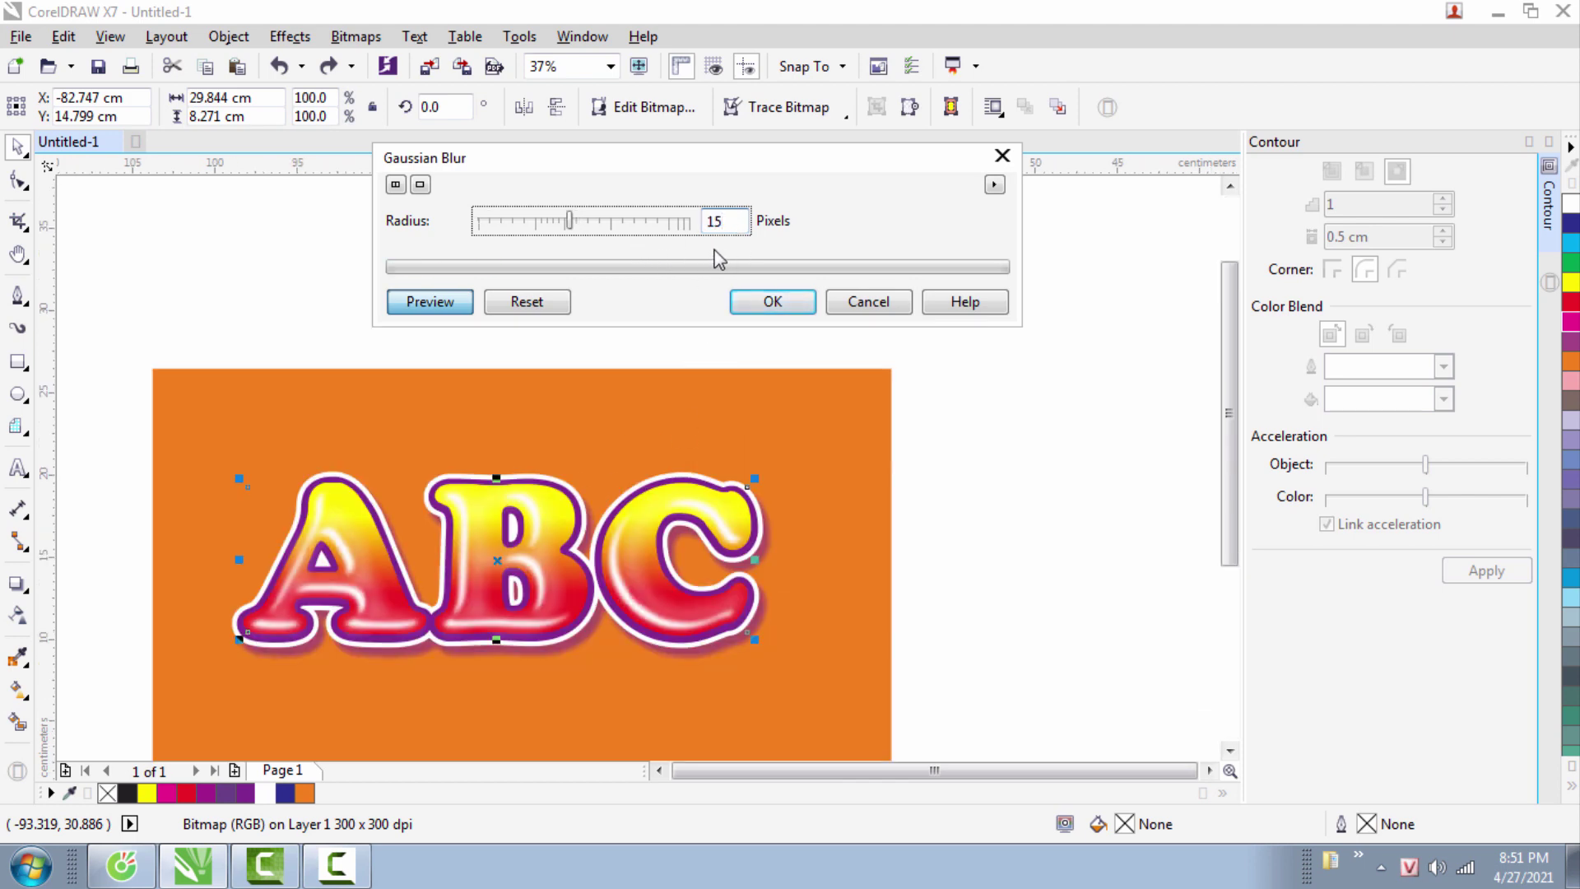
pyautogui.write('20')
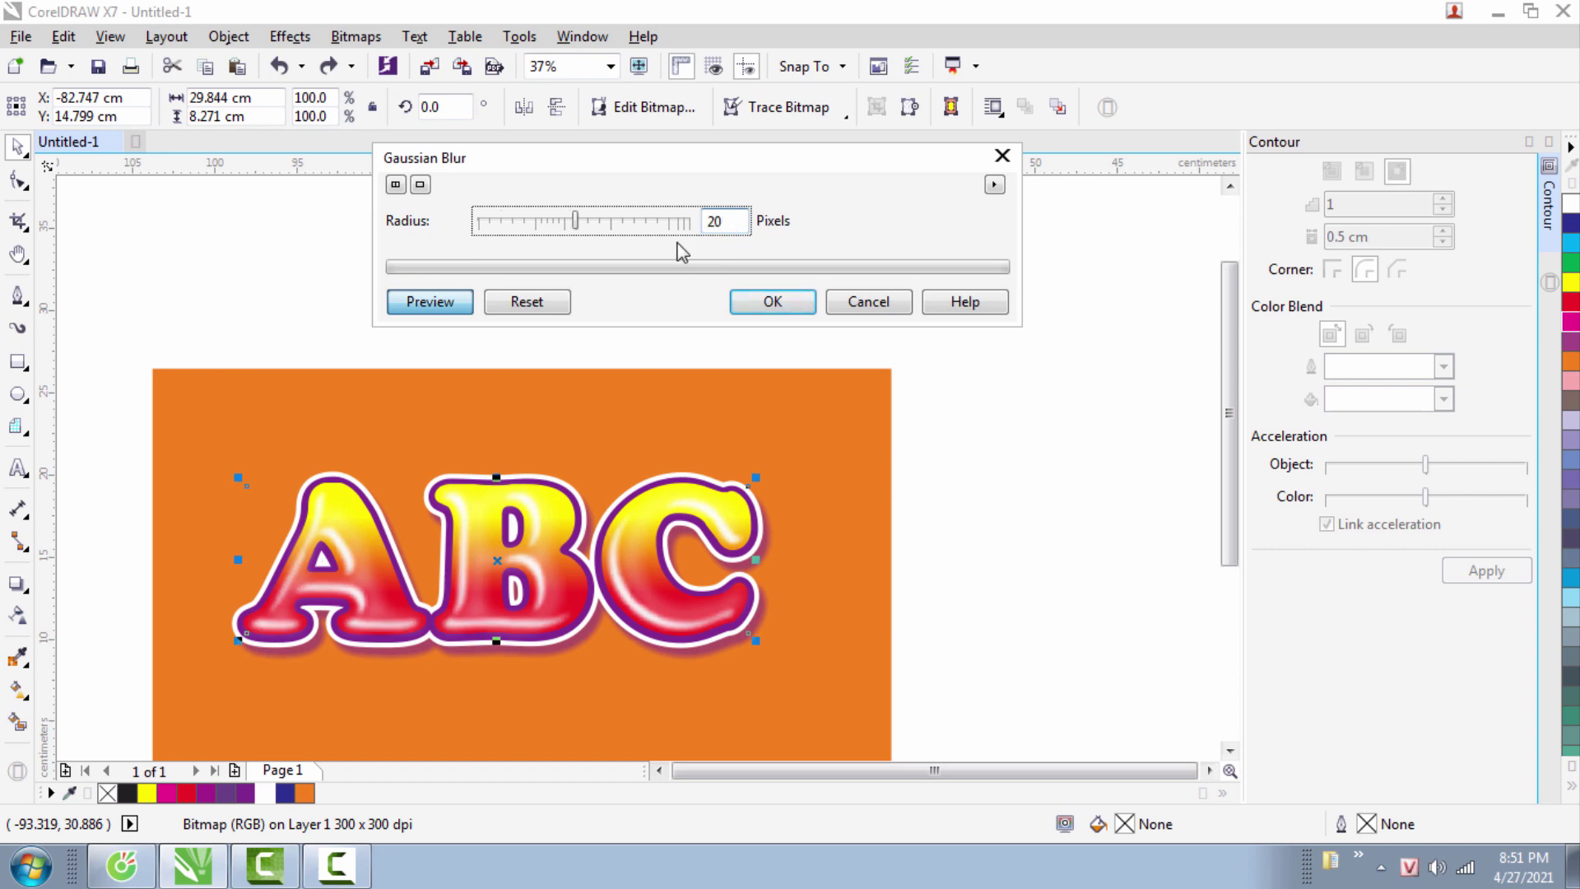
pyautogui.click(772, 302)
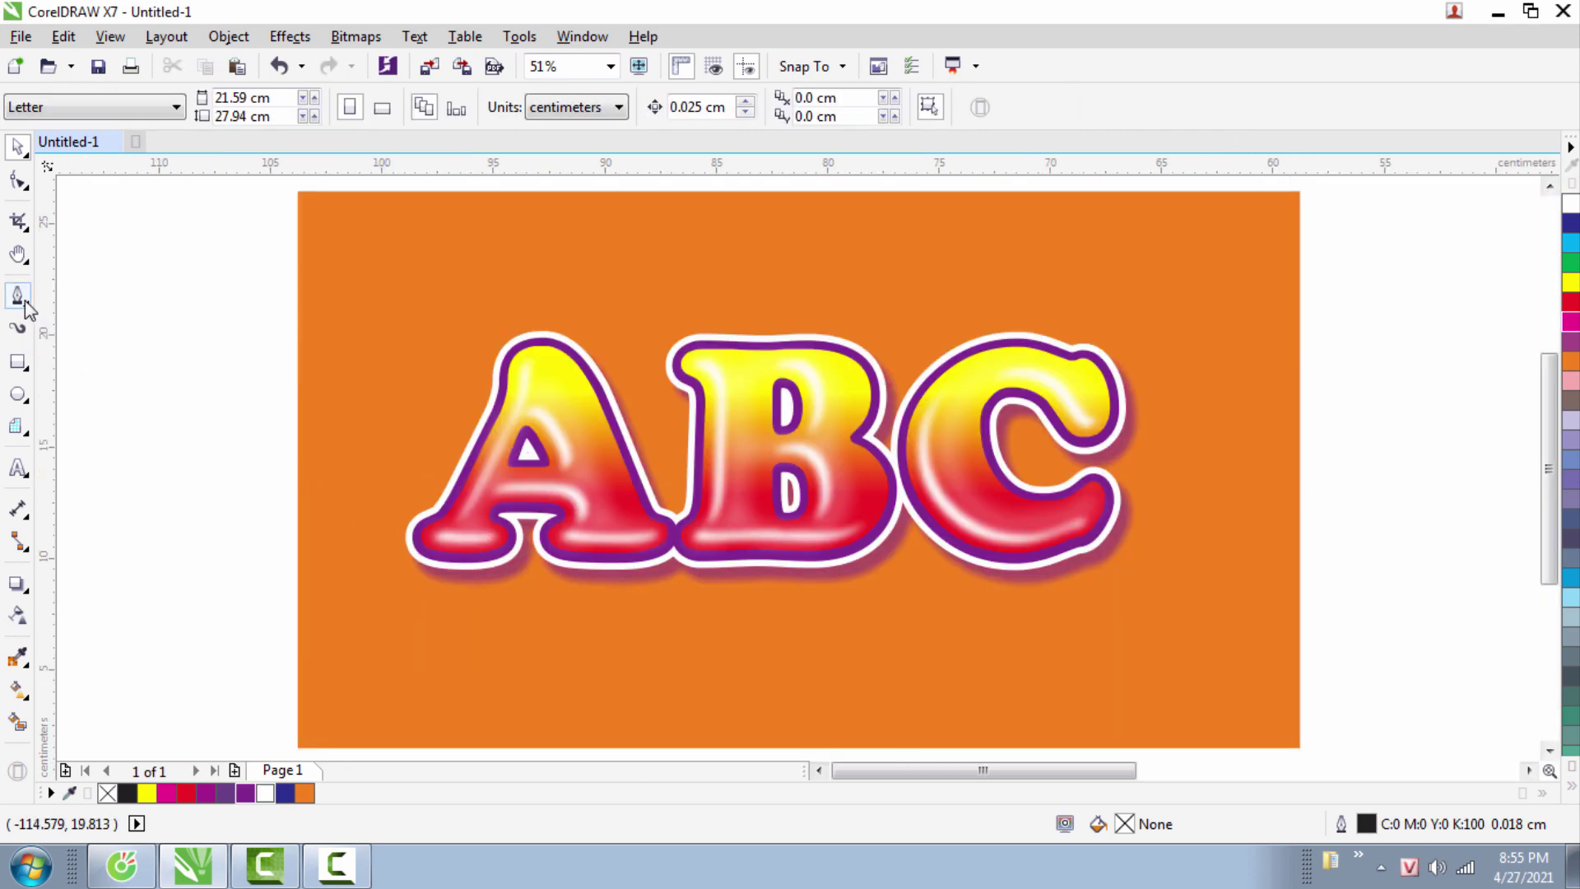
# - Draw a straight horizontal line about 30 cm long below the ABC lettering with the Pen tool
pyautogui.click(27, 306)
pyautogui.click(103, 374)
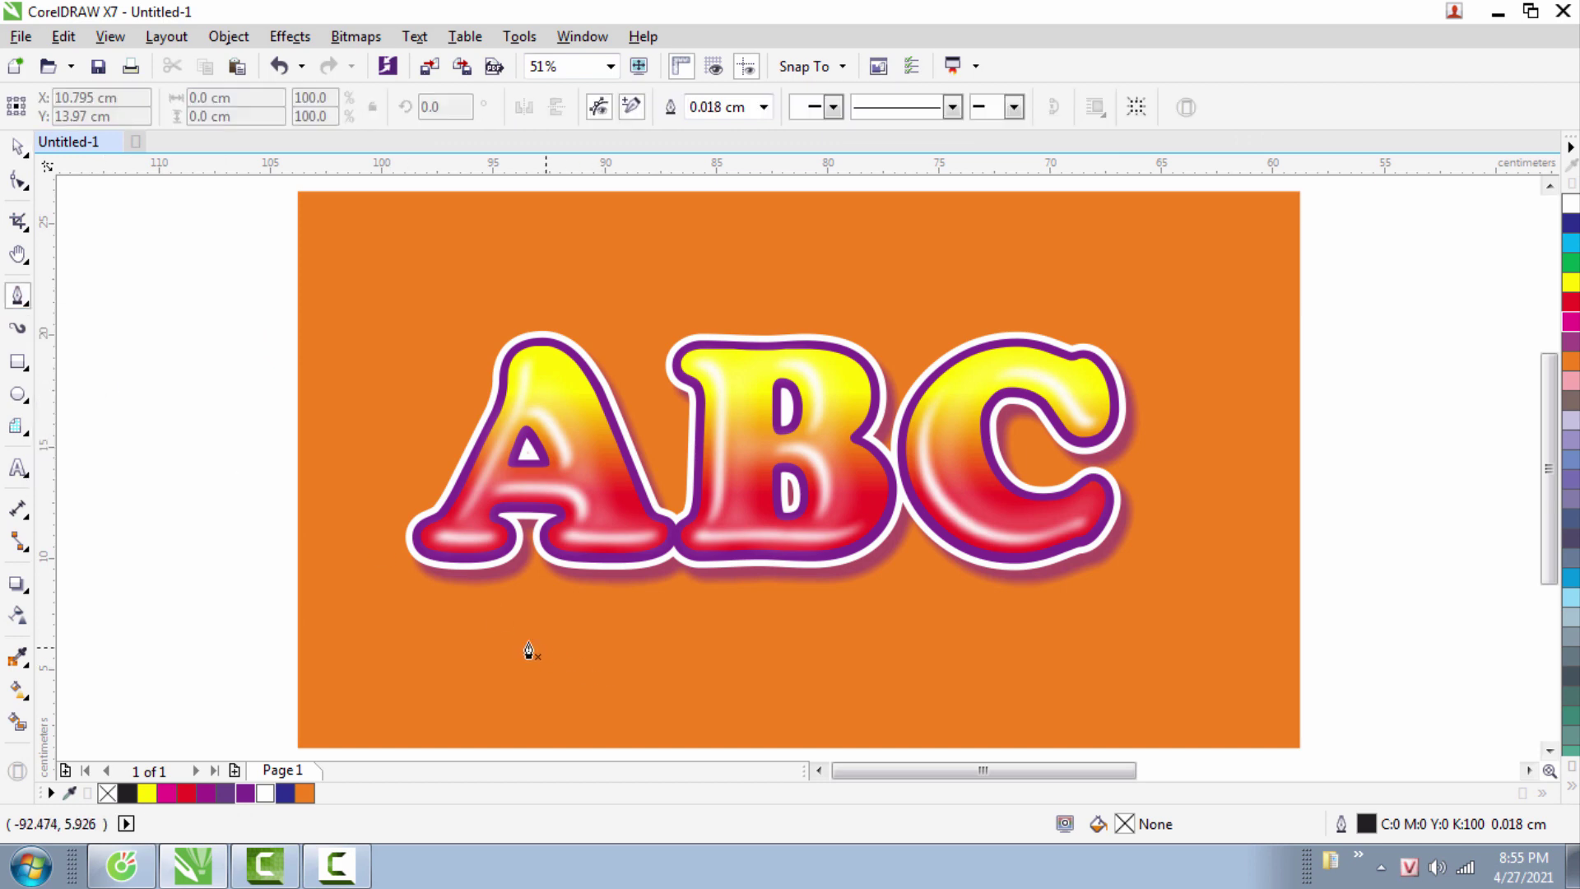
pyautogui.click(448, 650)
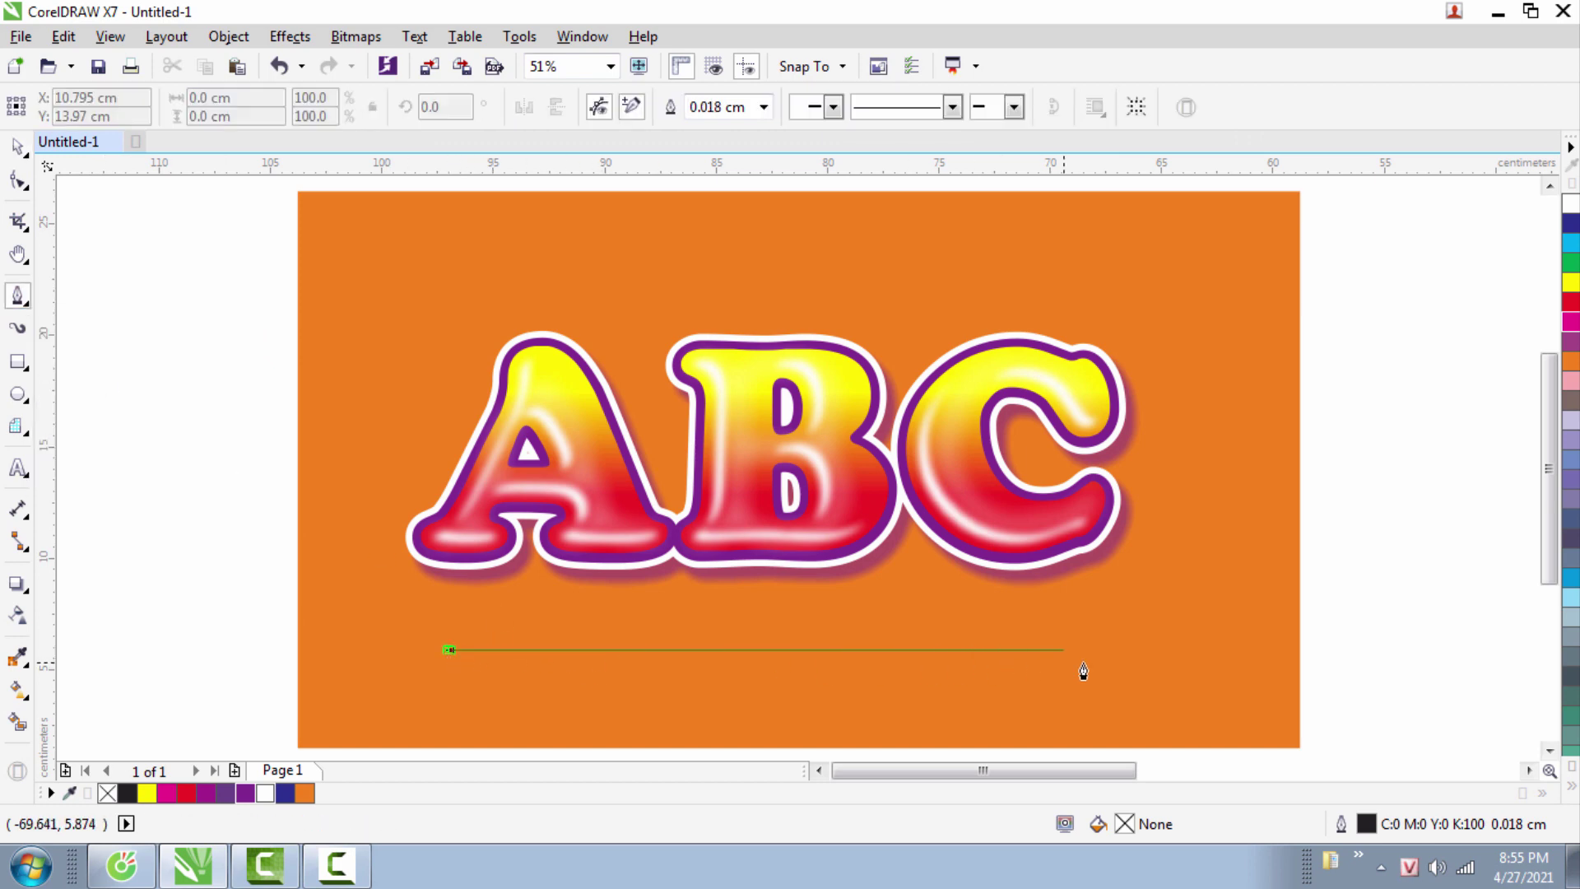
pyautogui.doubleClick(1121, 650)
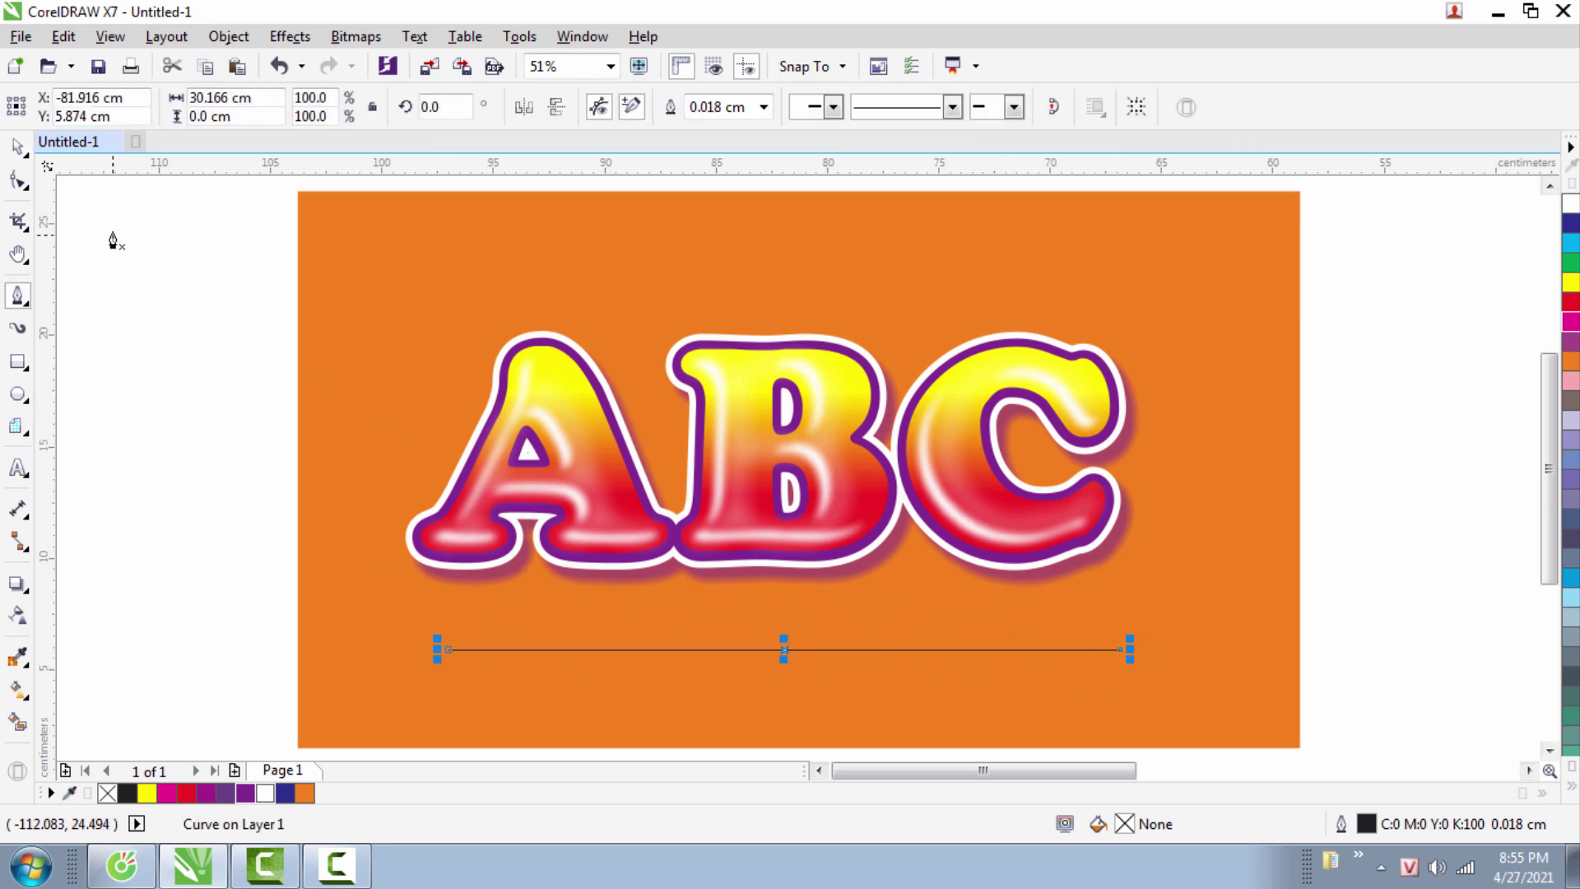
pyautogui.press('space')
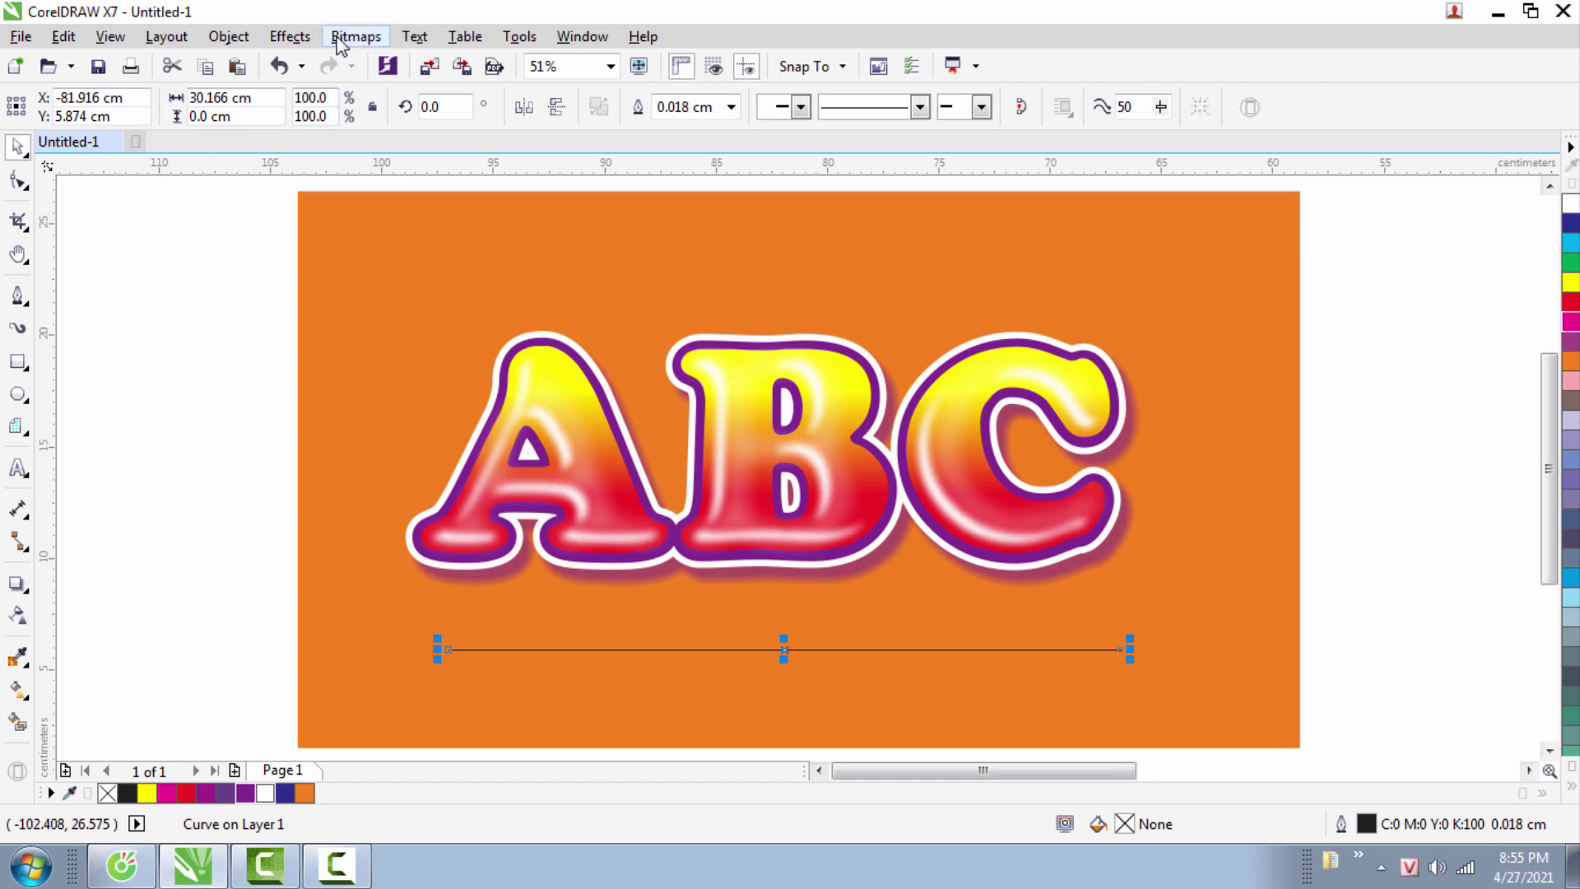
# - Apply the Artistic Media preset stroke that tapers at both ends to the line below the lettering
pyautogui.click(340, 37)
pyautogui.moveTo(290, 37)
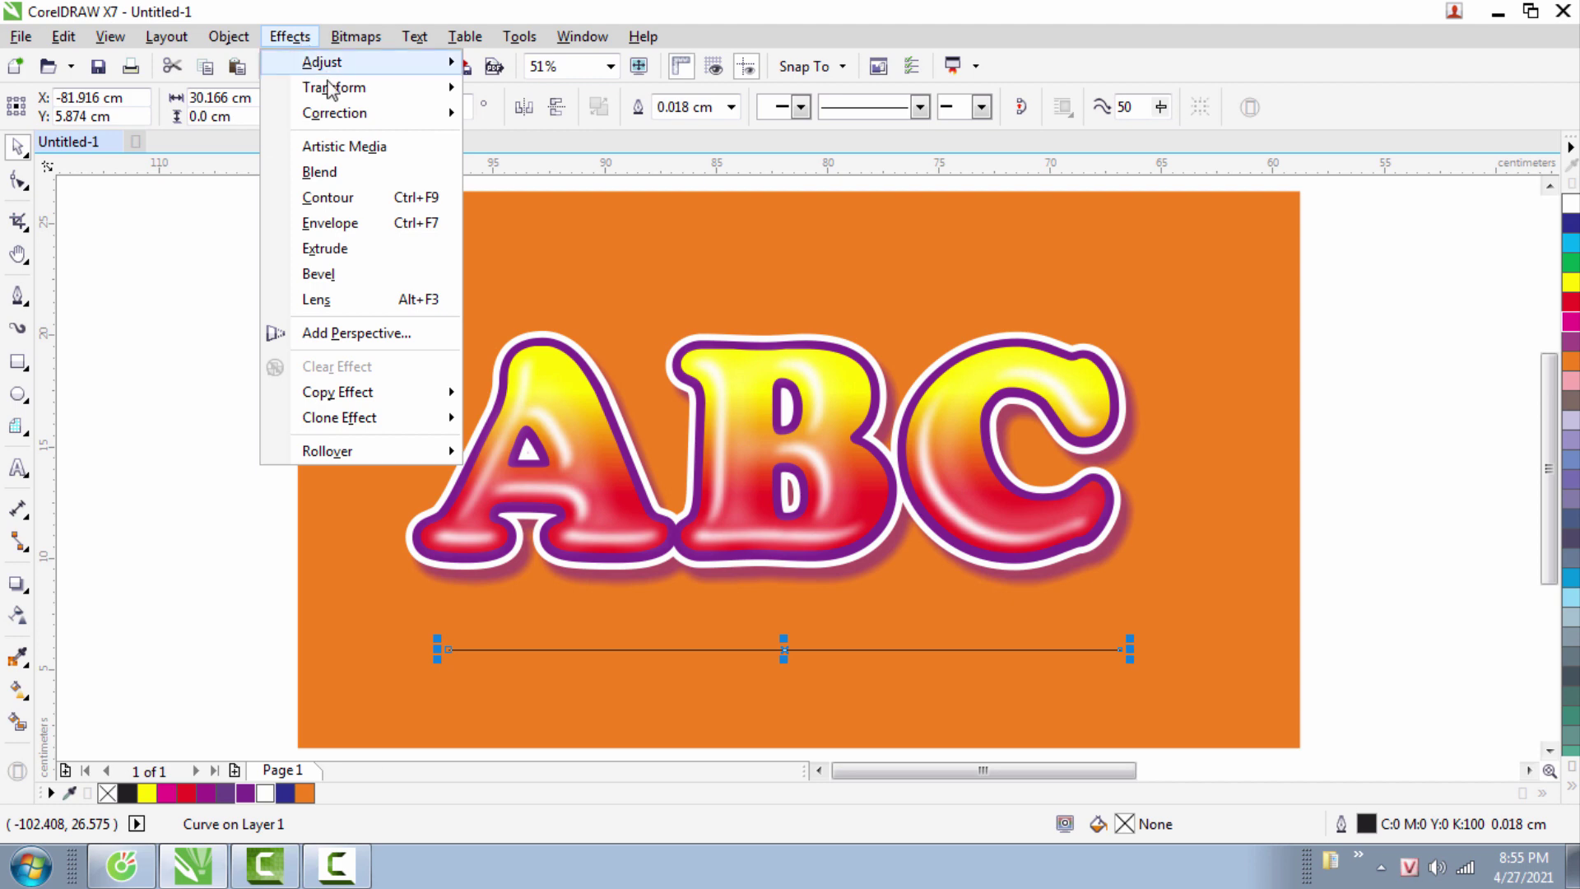
pyautogui.click(347, 150)
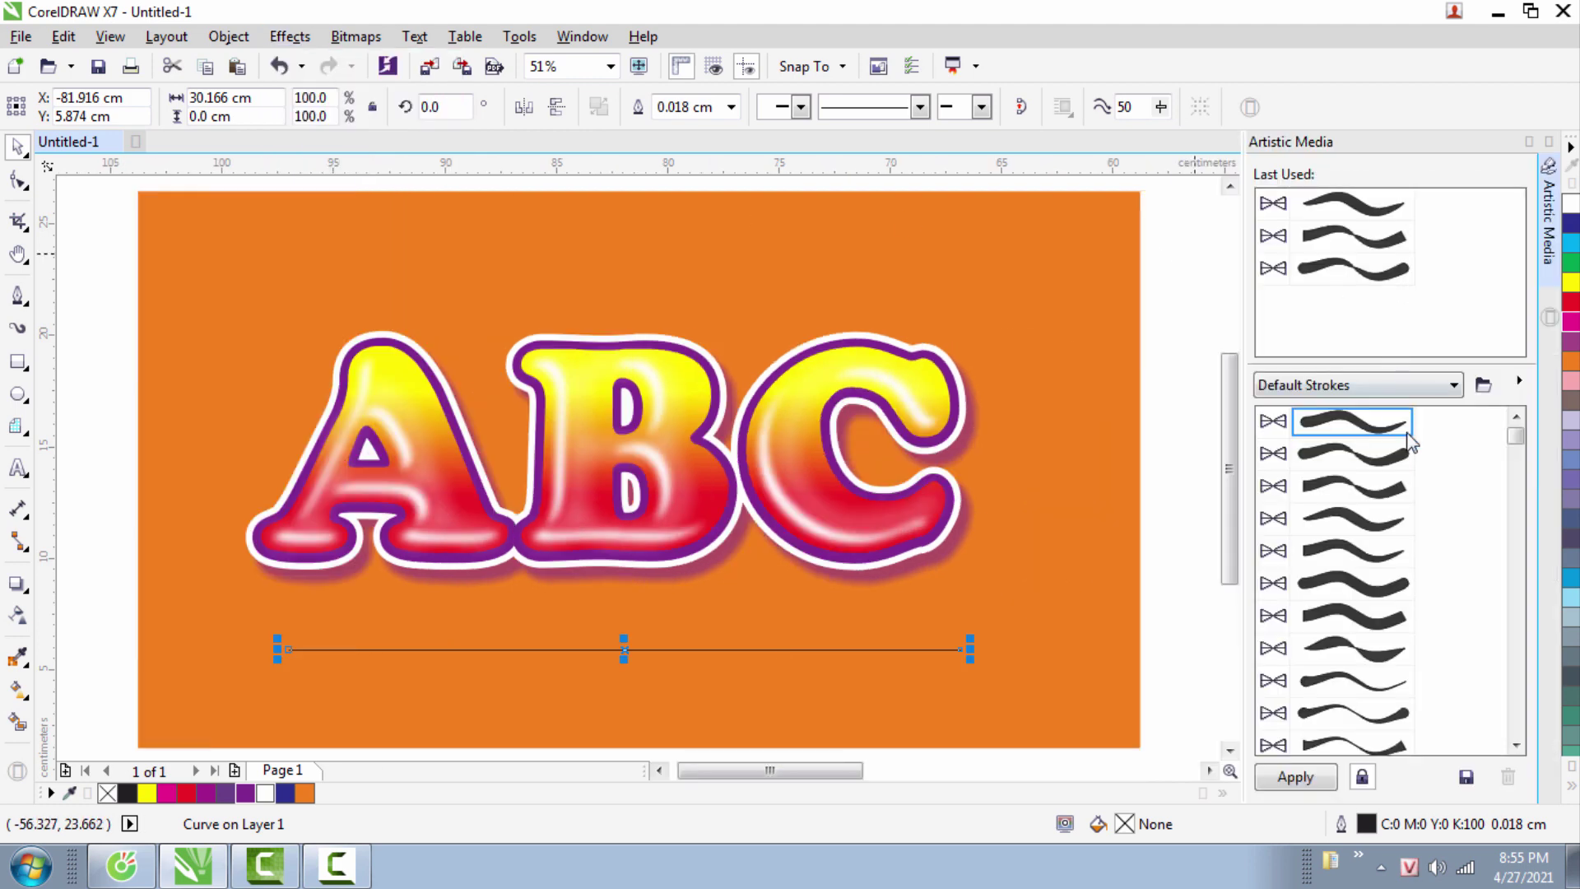
pyautogui.click(1368, 214)
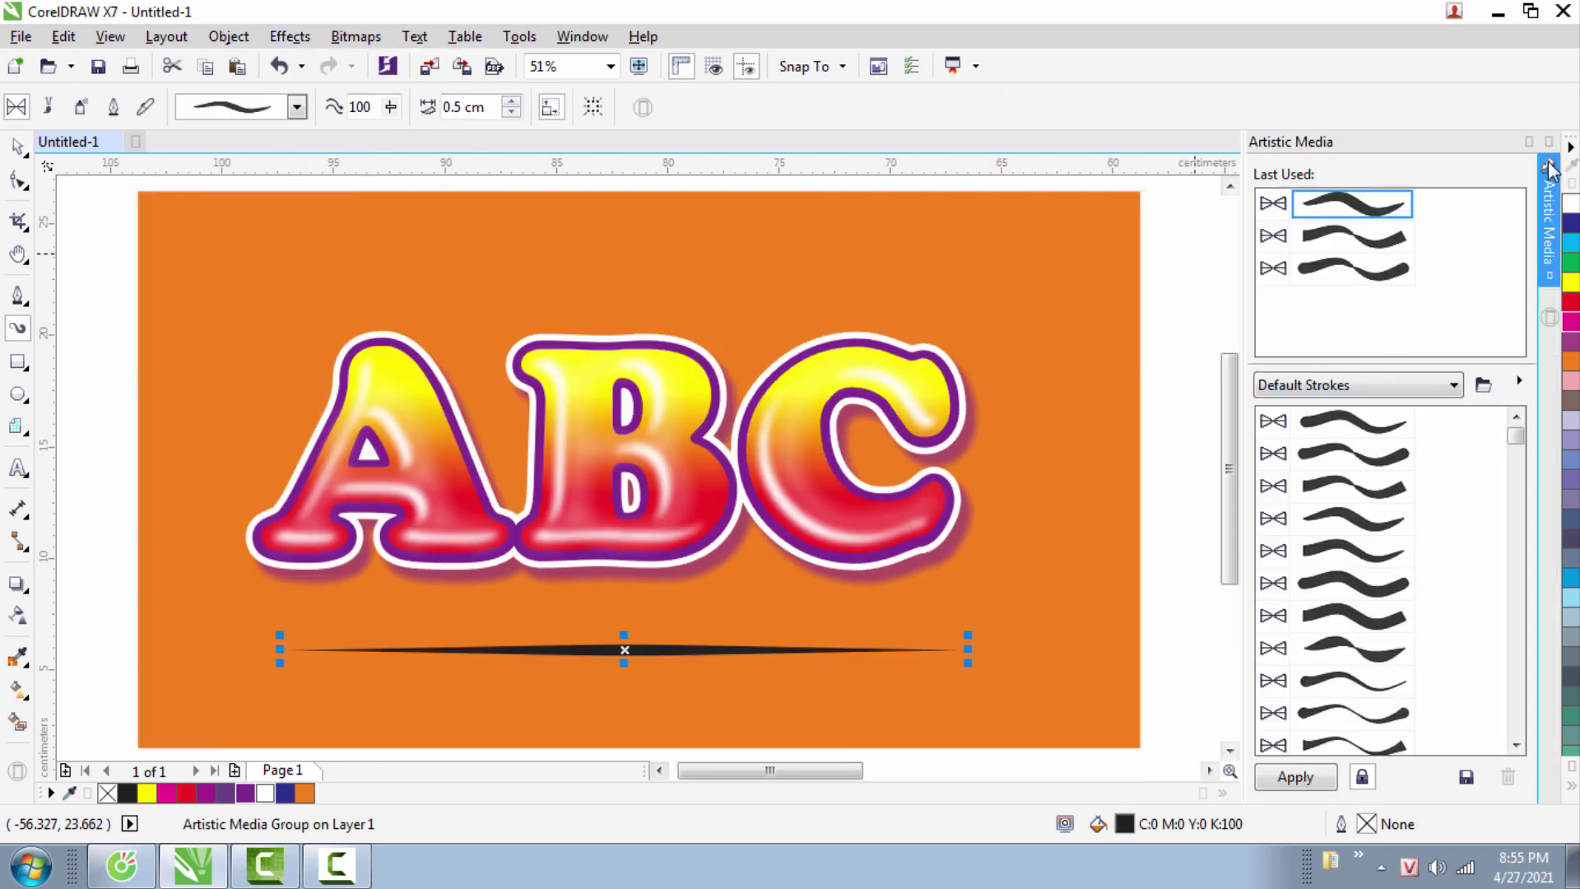
pyautogui.click(1550, 215)
# - Stretch the tapered stroke vertically to a stroke width of about 0.78 cm
pyautogui.click(18, 145)
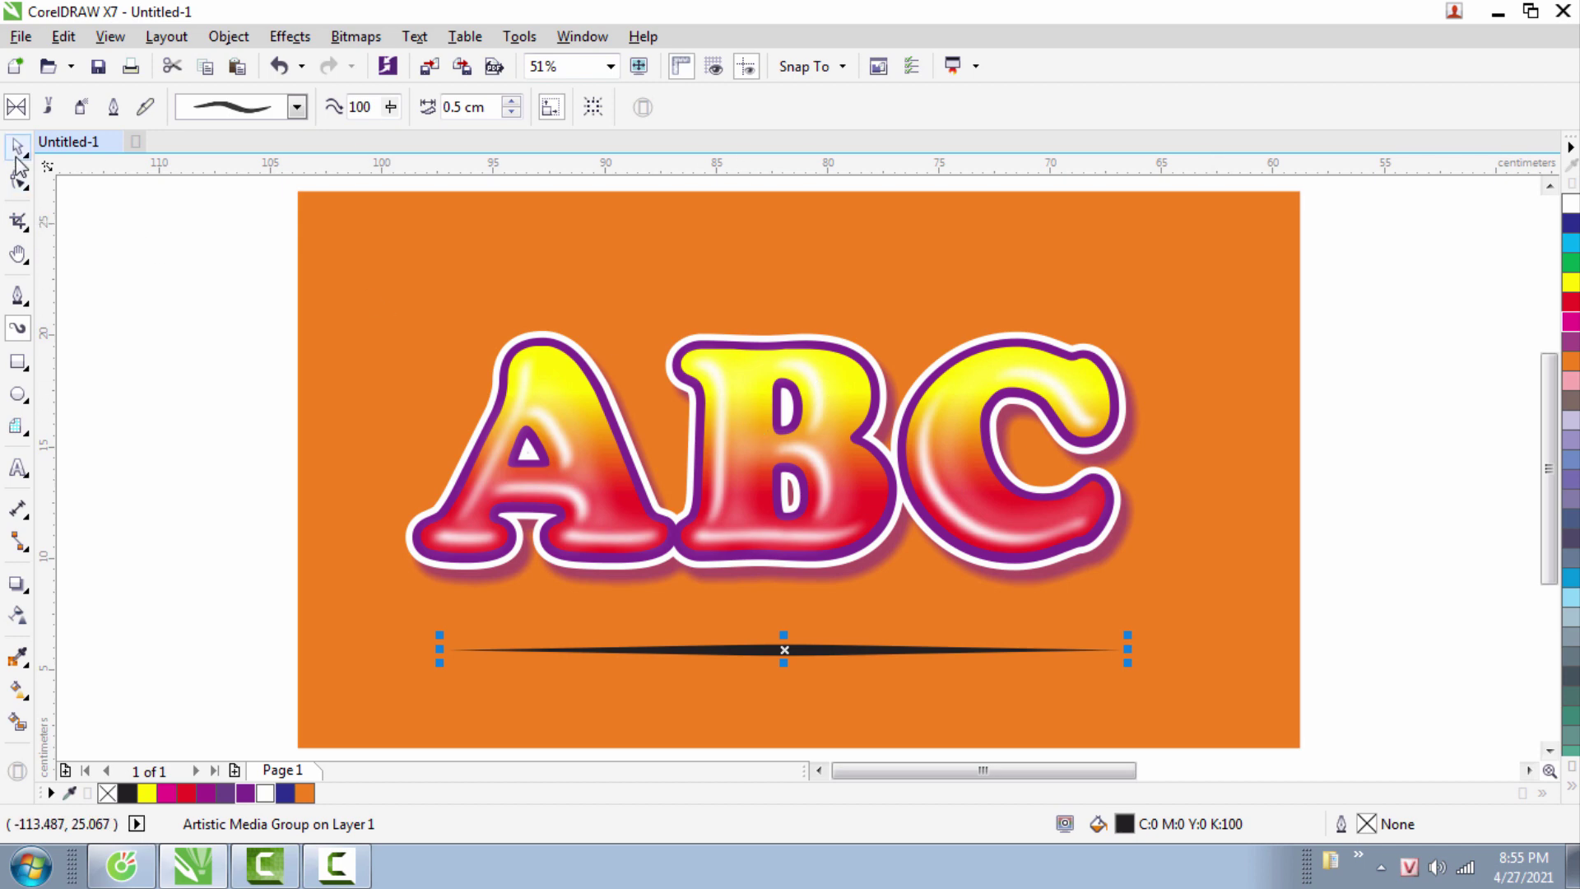
pyautogui.scroll(2, 792, 662)
pyautogui.moveTo(776, 619)
pyautogui.mouseDown()
pyautogui.moveTo(792, 596)
pyautogui.moveTo(779, 594)
pyautogui.mouseUp()
pyautogui.scroll(-4, 779, 594)
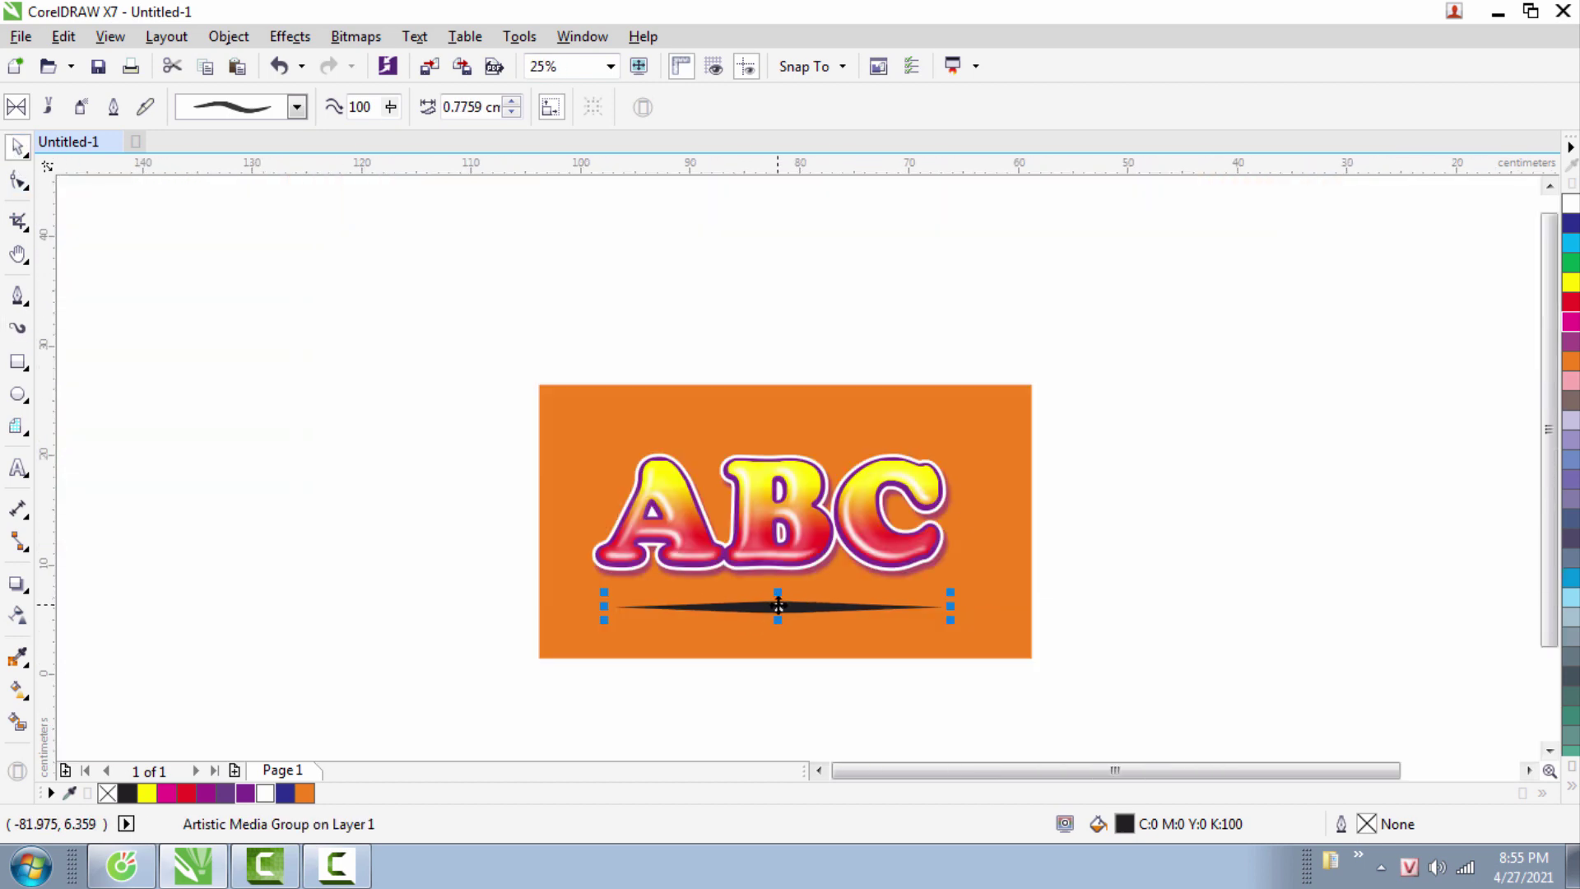
# - Convert the tapered black stroke to a 300 dpi RGB Color (24-bit) bitmap with anti-aliasing and a transparent background
pyautogui.click(356, 37)
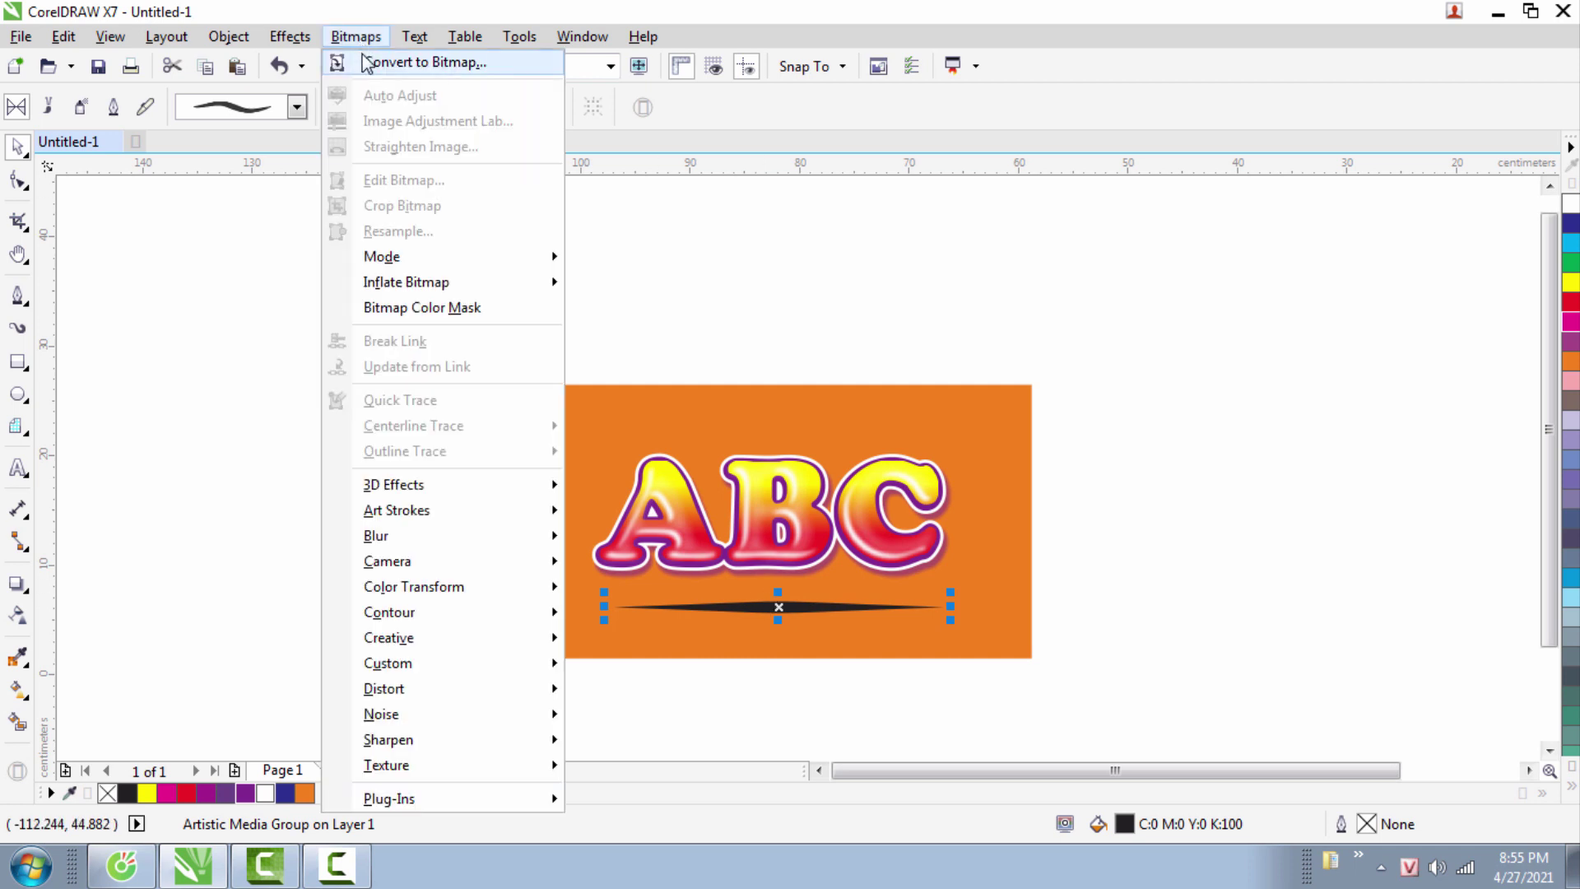
pyautogui.click(528, 64)
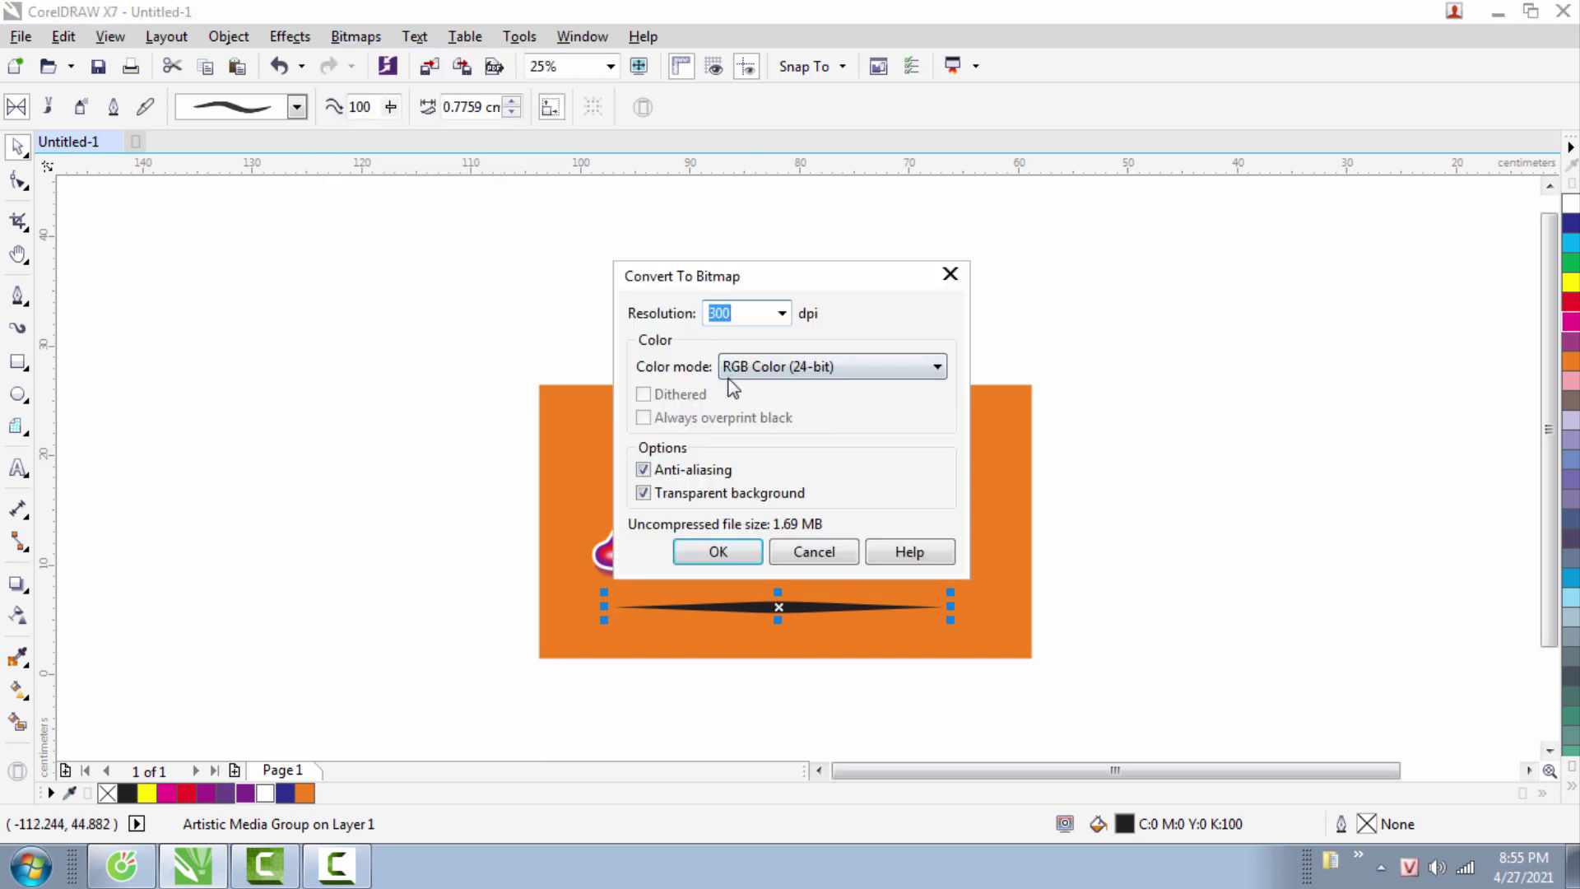
pyautogui.click(718, 552)
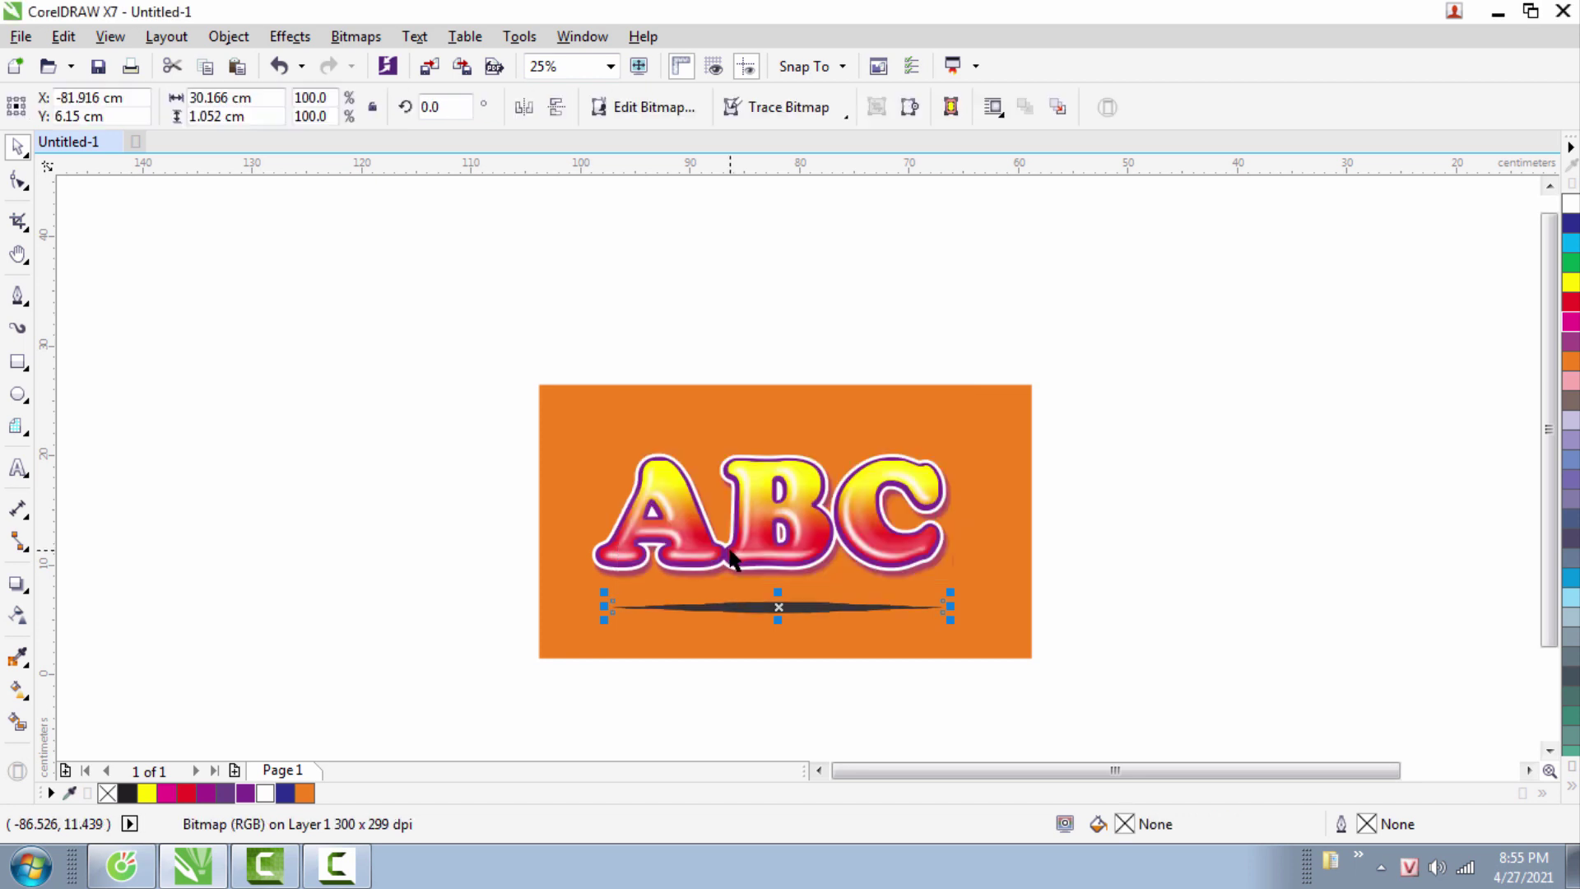
# - Apply a Gaussian Blur with a radius of 53 pixels to the tapered shadow bitmap below the lettering
pyautogui.click(356, 37)
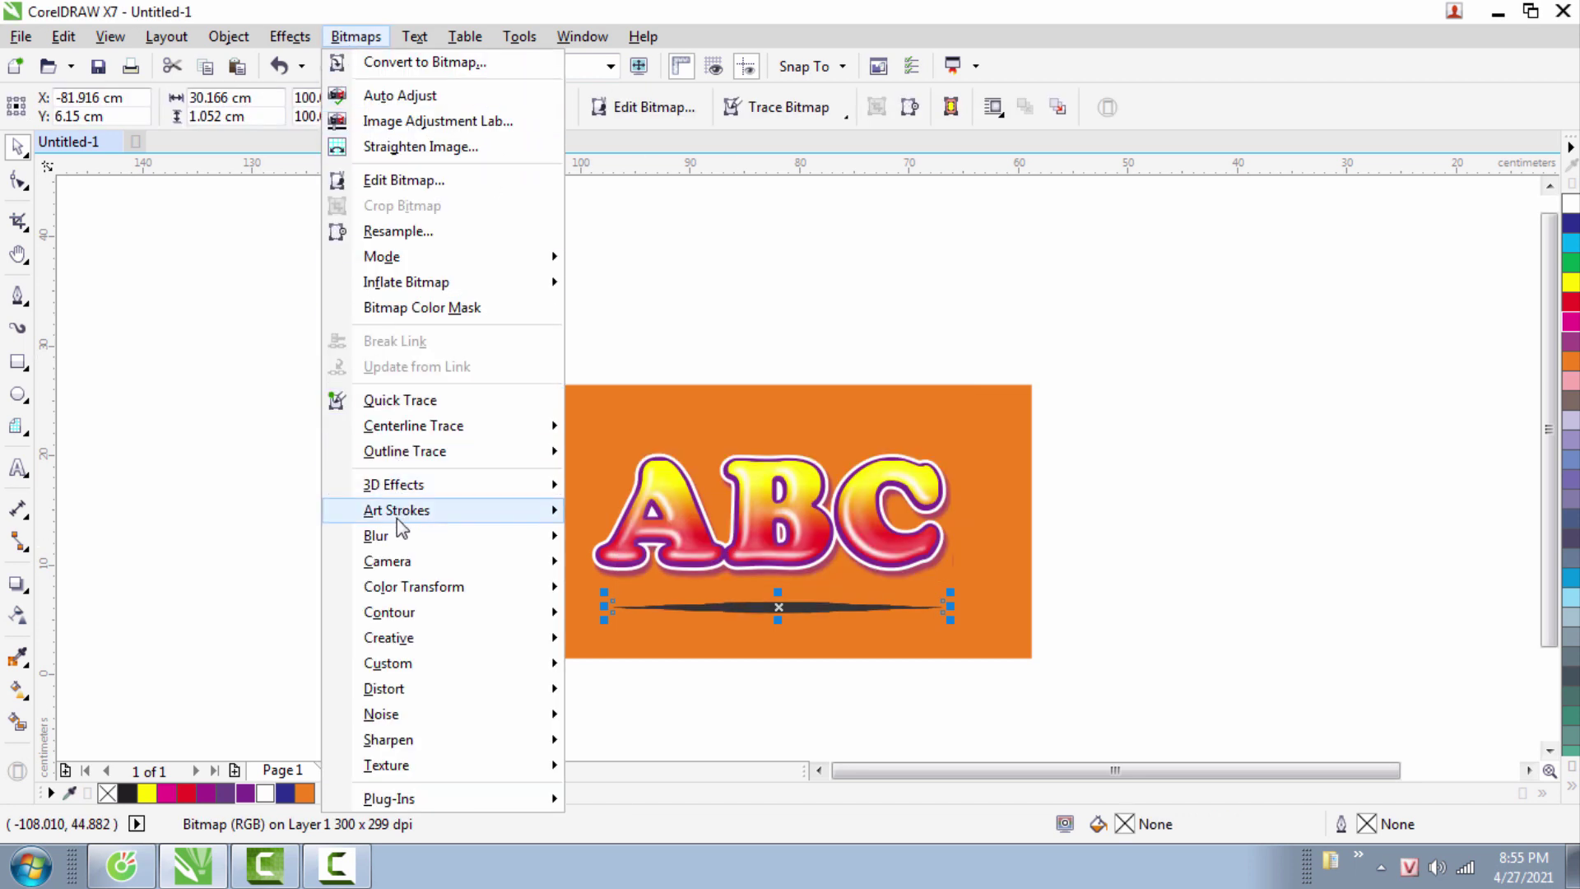
pyautogui.moveTo(421, 537)
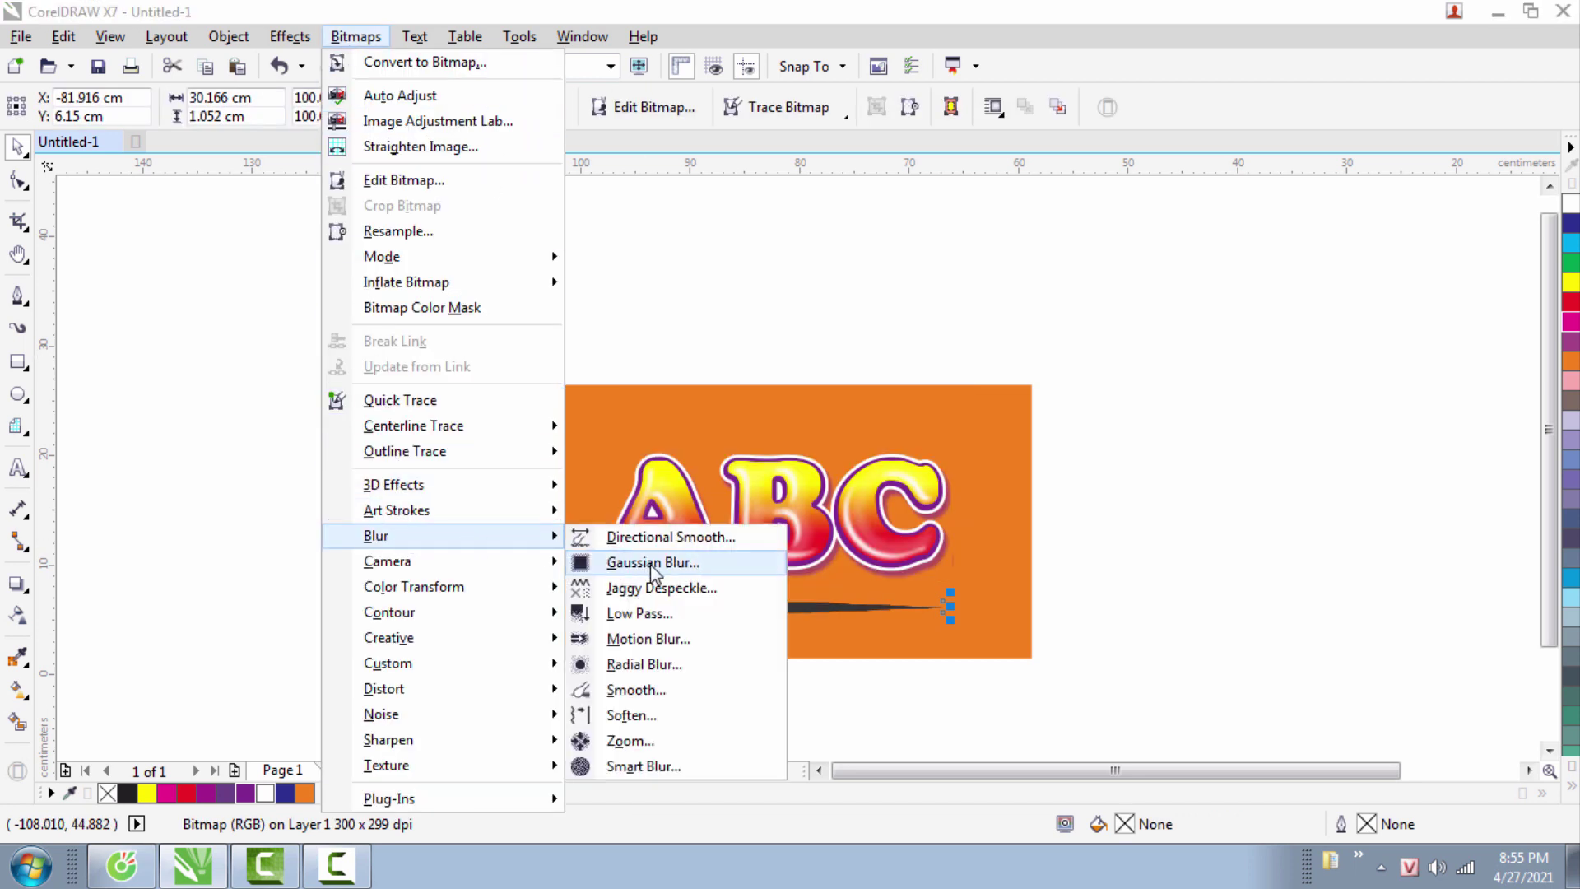
pyautogui.click(690, 563)
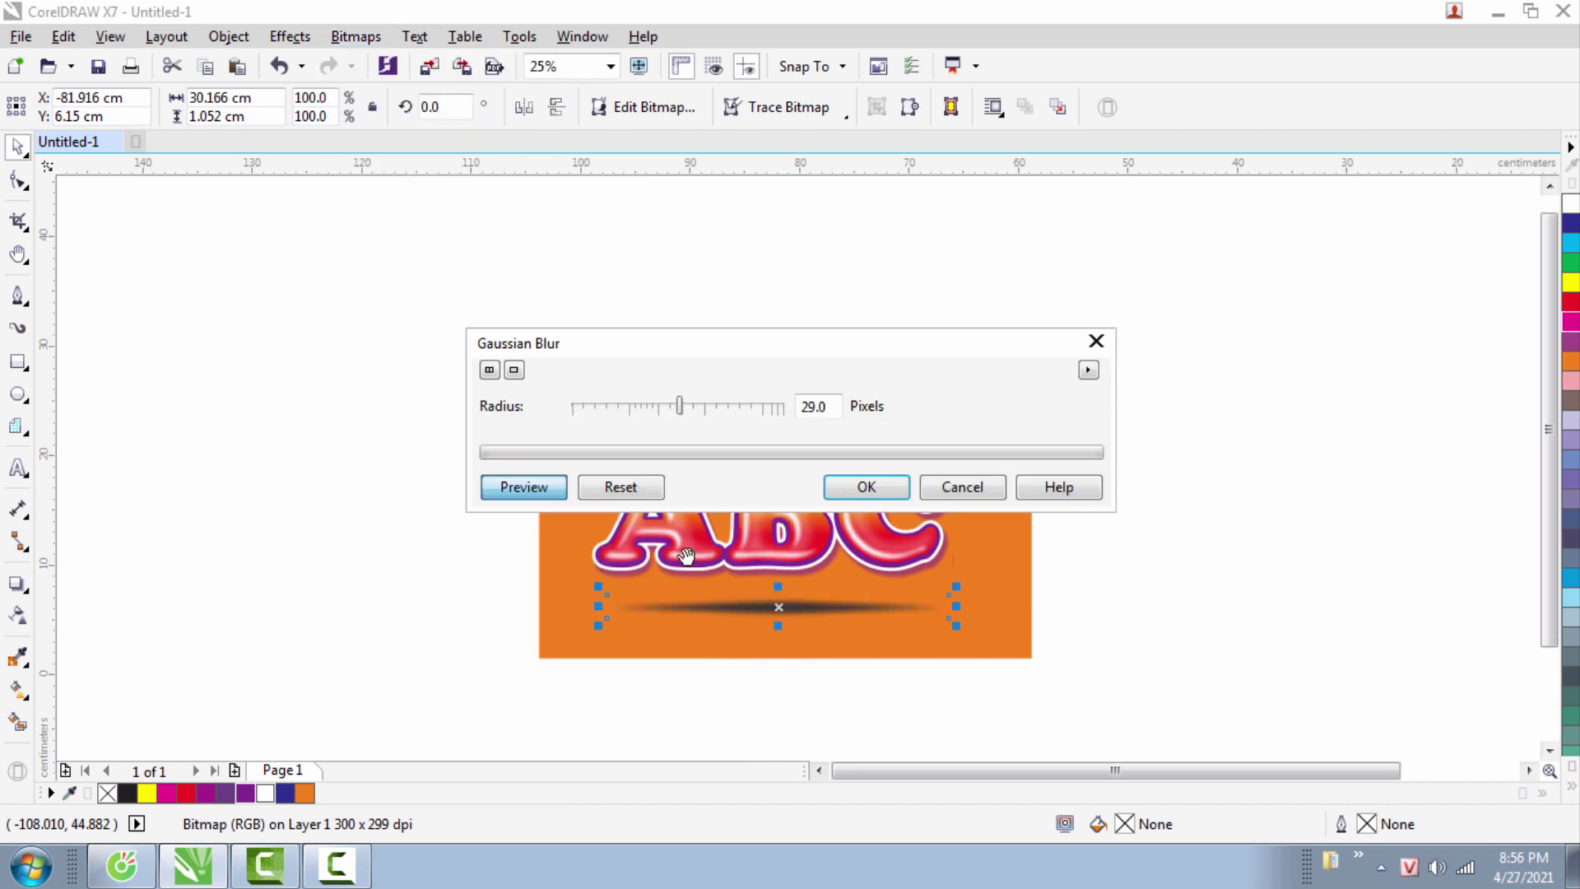
pyautogui.click(705, 406)
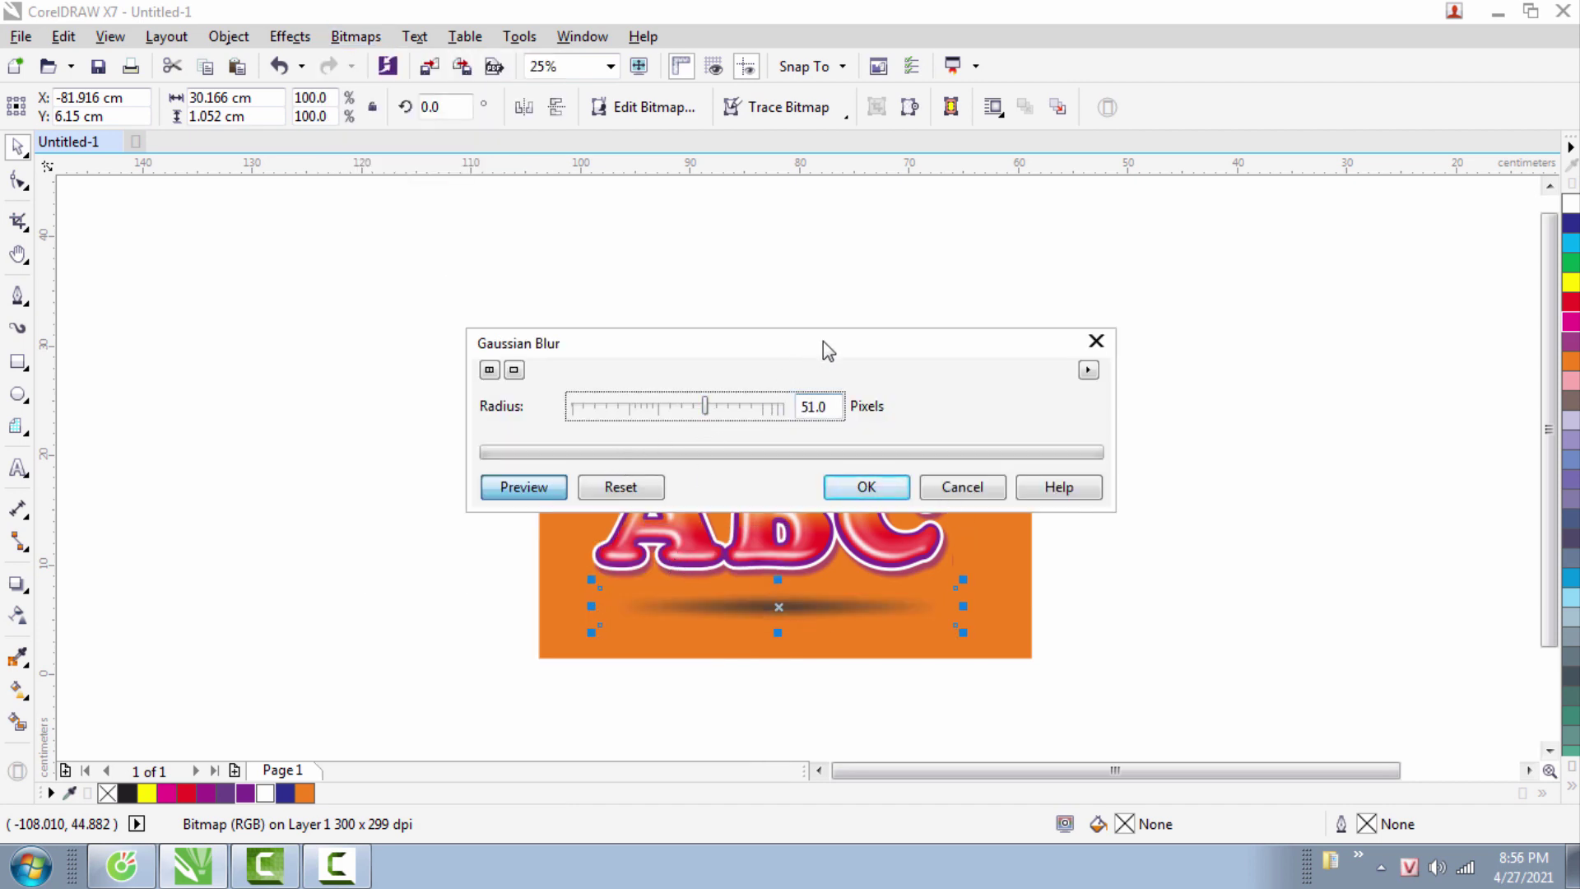
pyautogui.moveTo(815, 348); pyautogui.dragTo(836, 232)
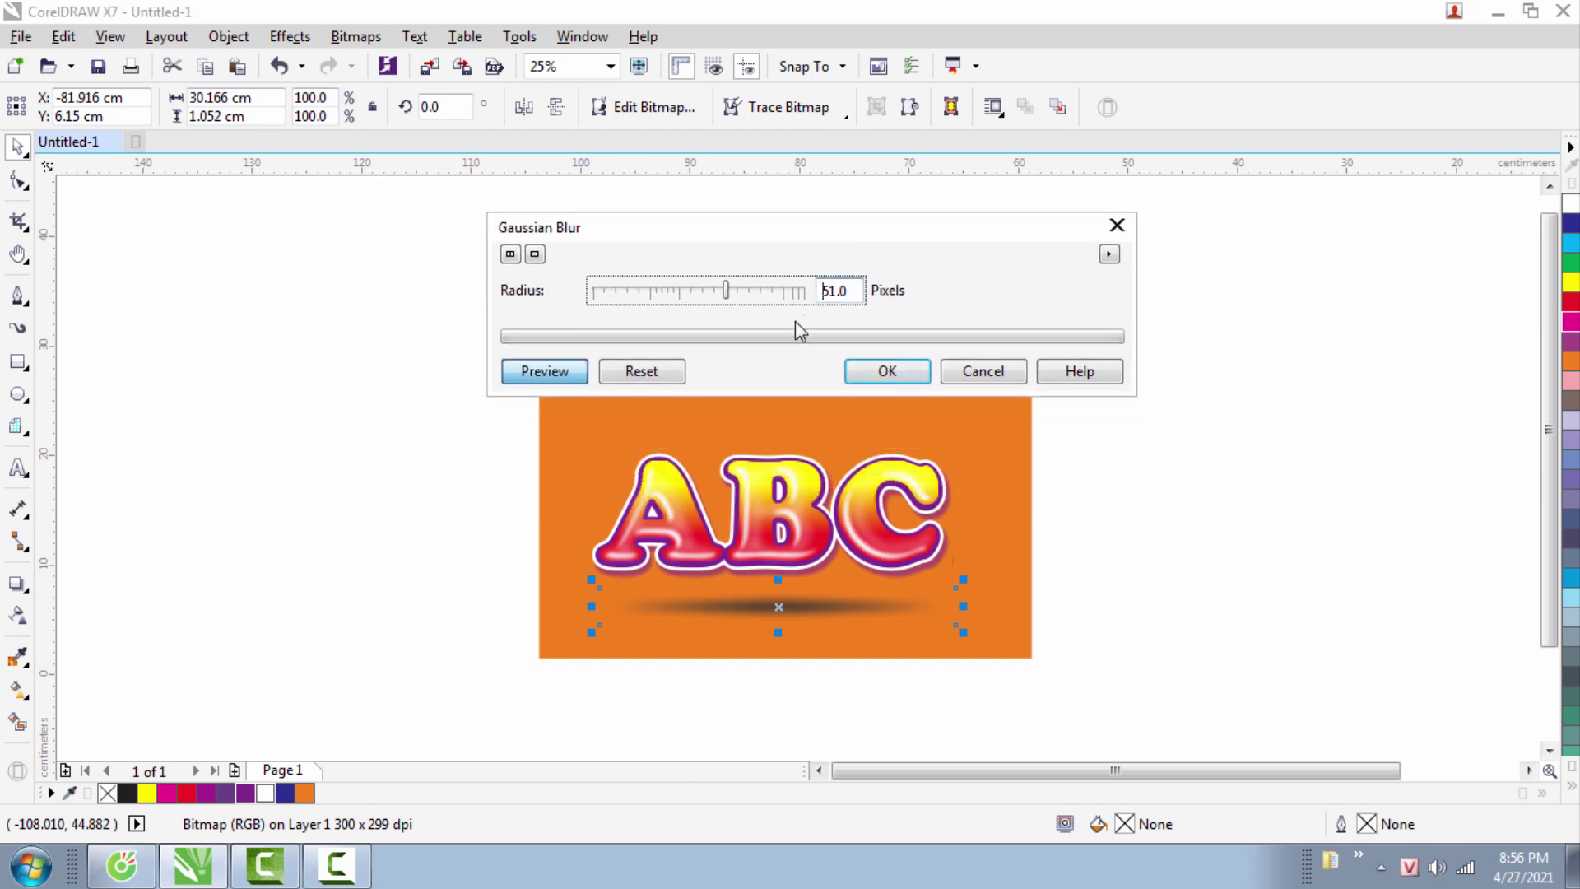
pyautogui.click(745, 293)
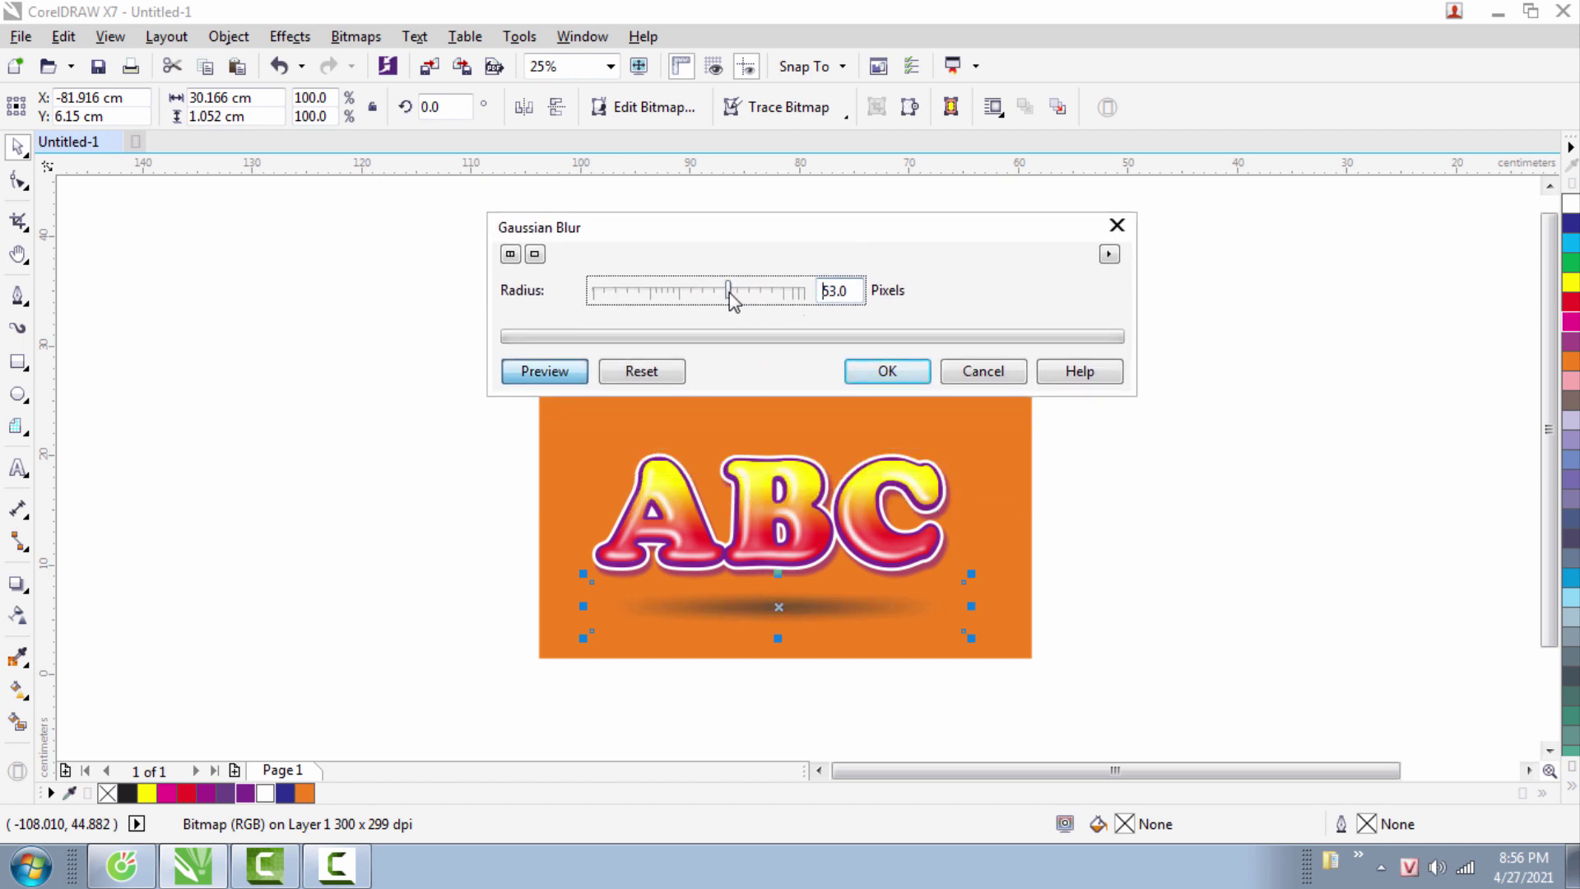
pyautogui.click(862, 376)
# - Move the blurred shadow closer beneath the ABC lettering and resize it to about 37.7 cm wide and 2.8 cm high
pyautogui.scroll(1, 791, 611)
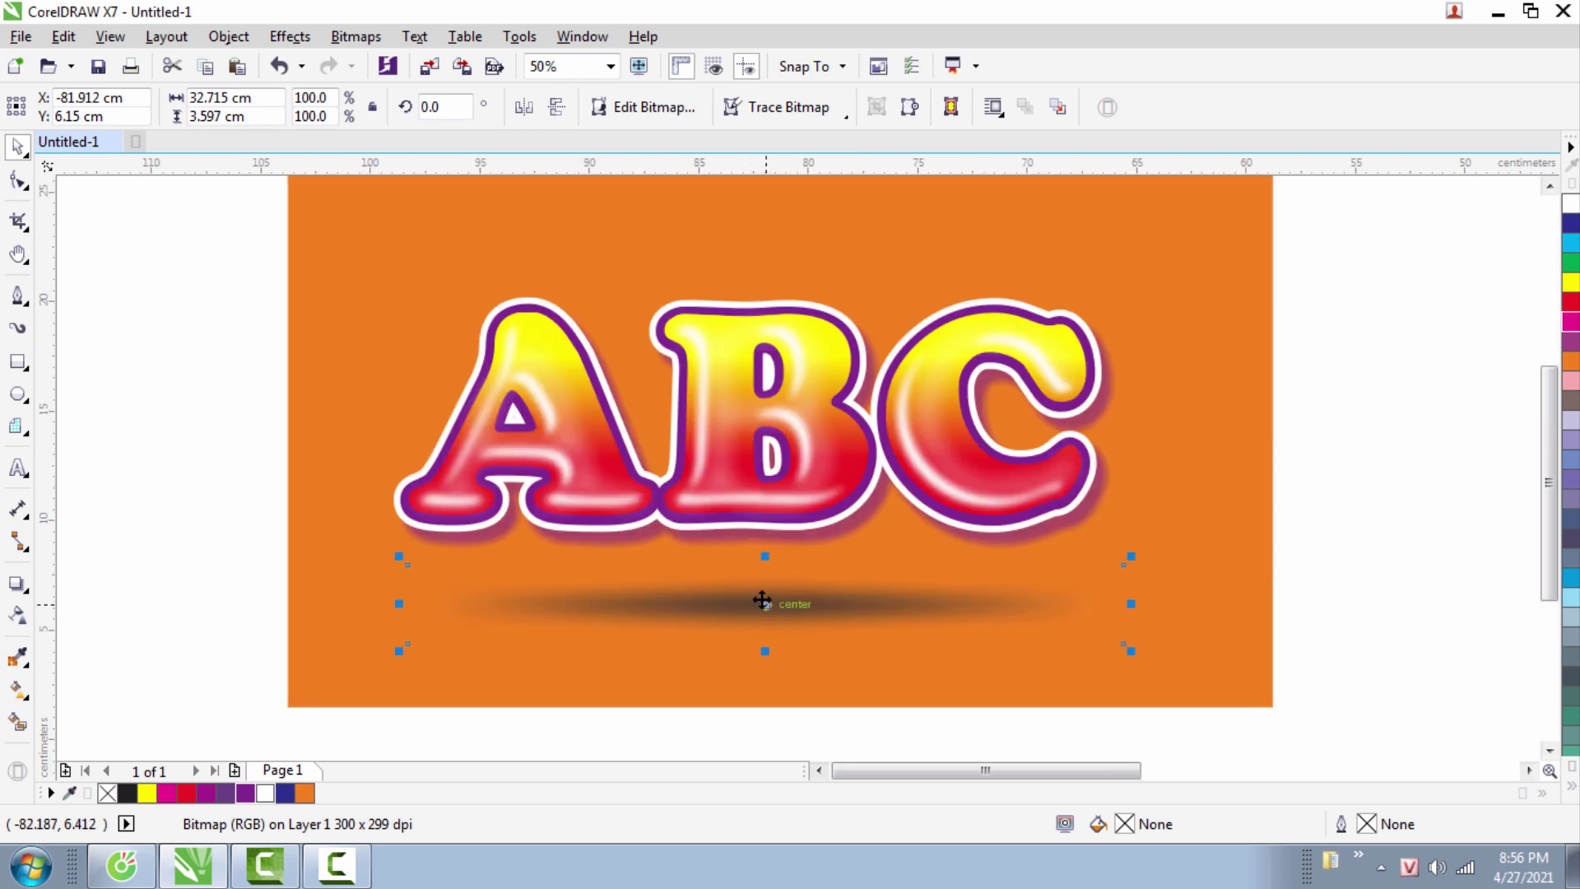
pyautogui.moveTo(762, 601); pyautogui.dragTo(779, 564)
pyautogui.moveTo(1125, 560); pyautogui.dragTo(1185, 551)
pyautogui.scroll(2, 765, 518)
pyautogui.moveTo(765, 504); pyautogui.dragTo(766, 540)
pyautogui.scroll(-2, 758, 540)
pyautogui.scroll(1, 749, 547)
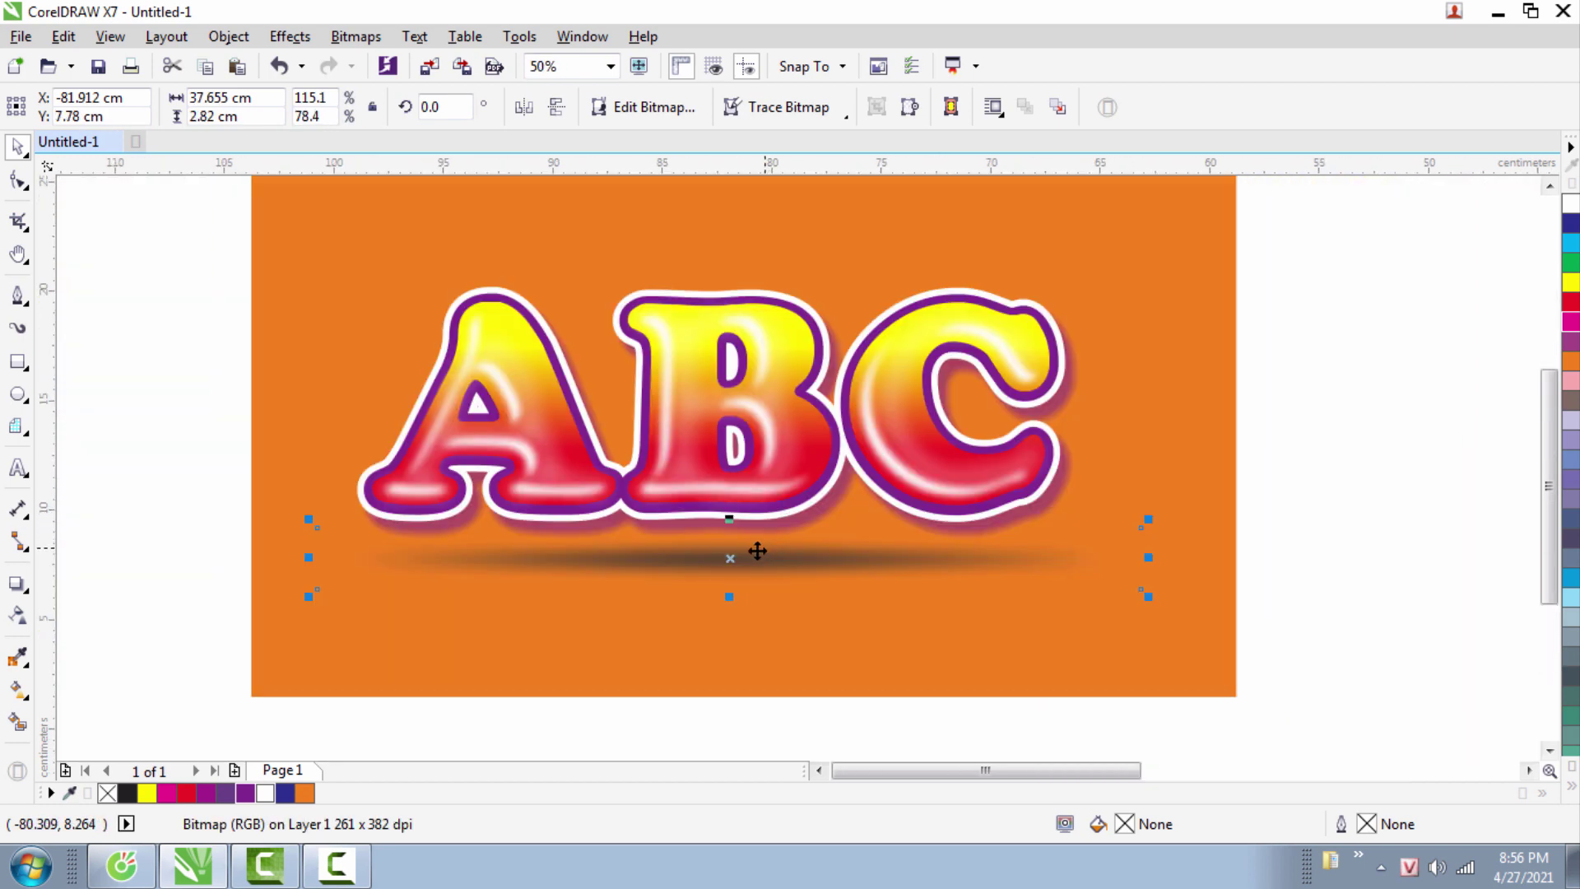
pyautogui.moveTo(730, 558); pyautogui.dragTo(732, 554)
pyautogui.click(1279, 486)
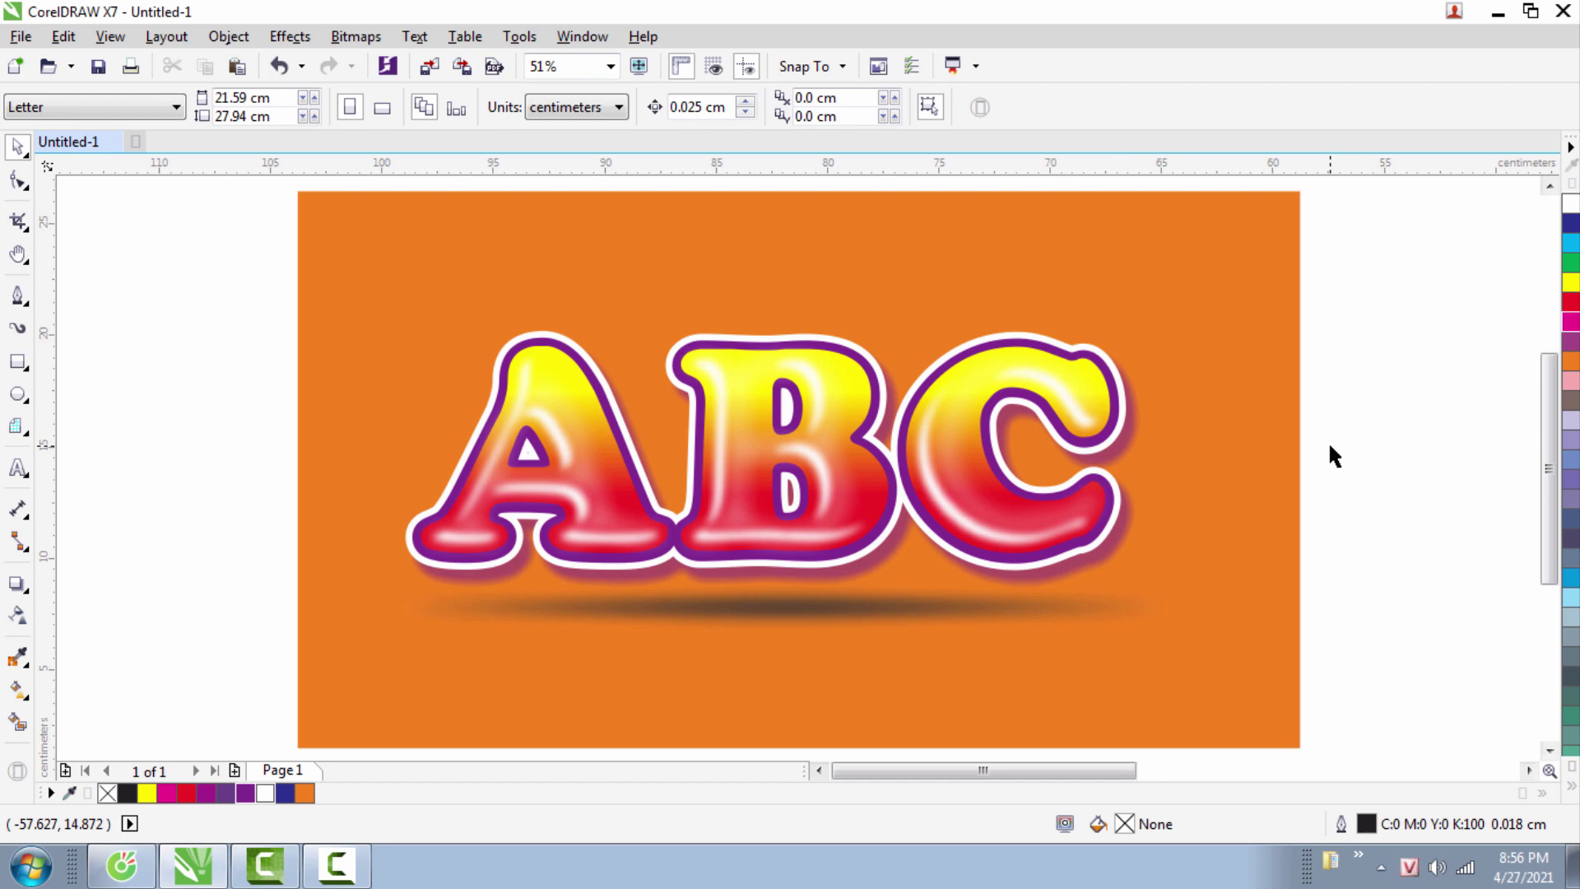
pyautogui.click(264, 865)
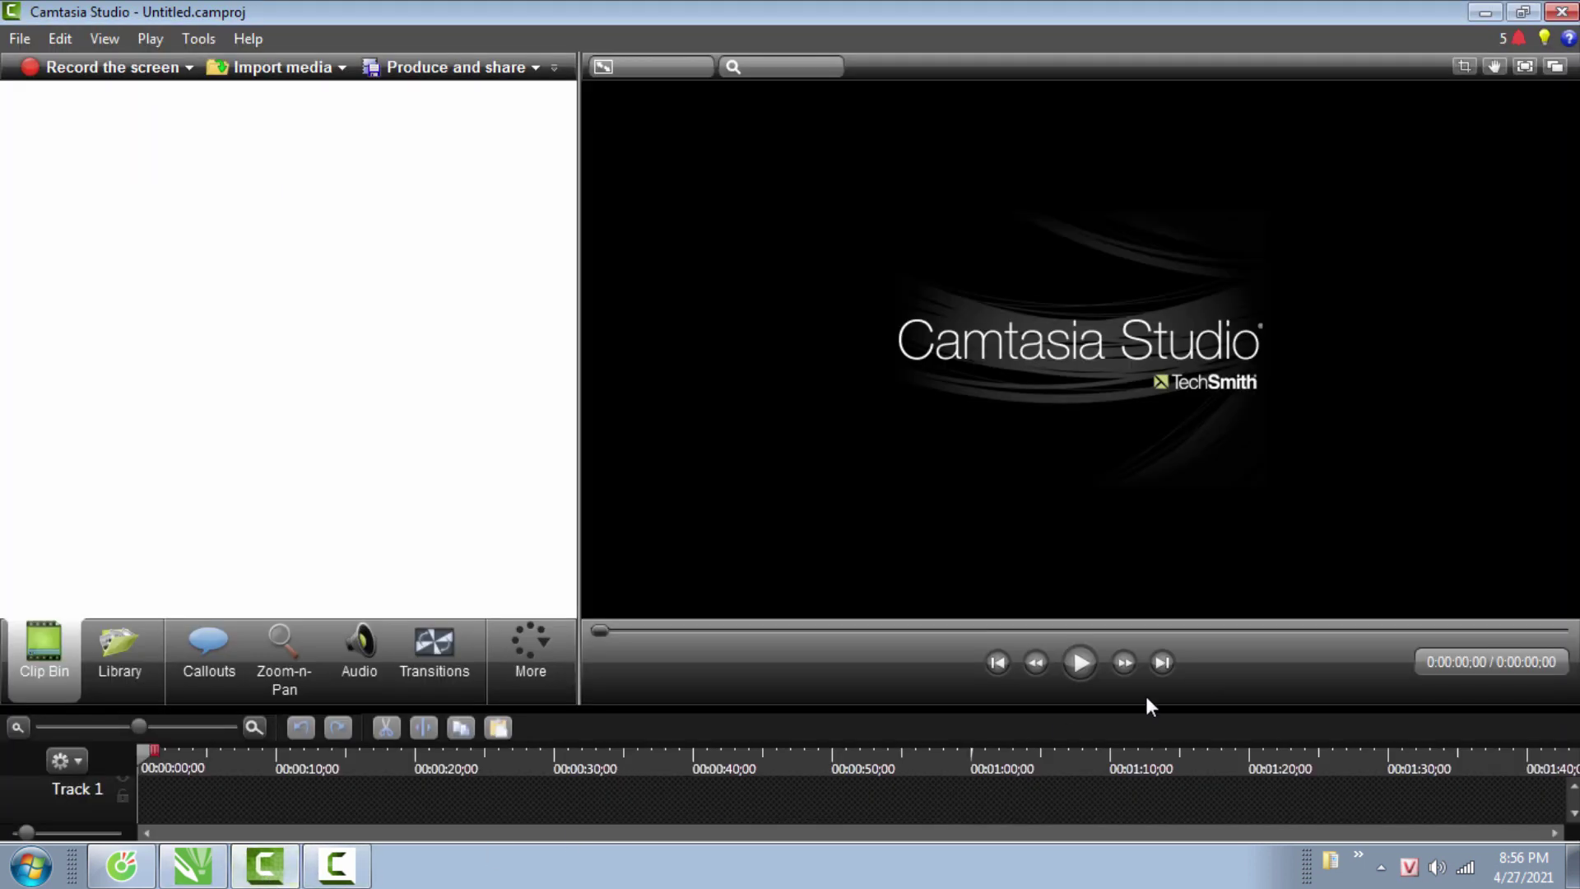
pyautogui.click(338, 863)
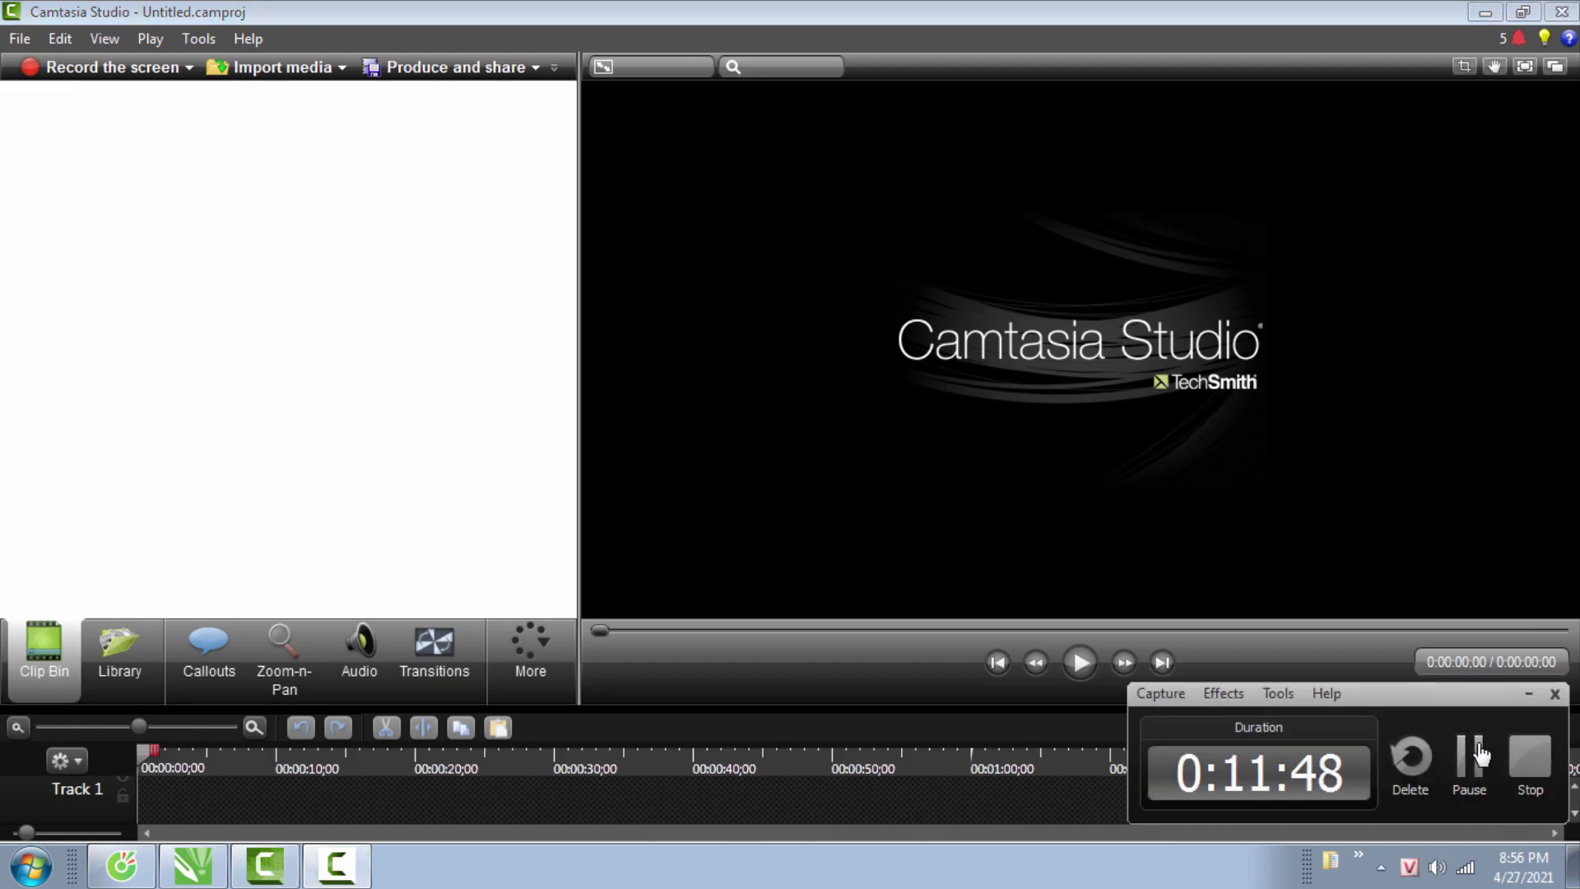